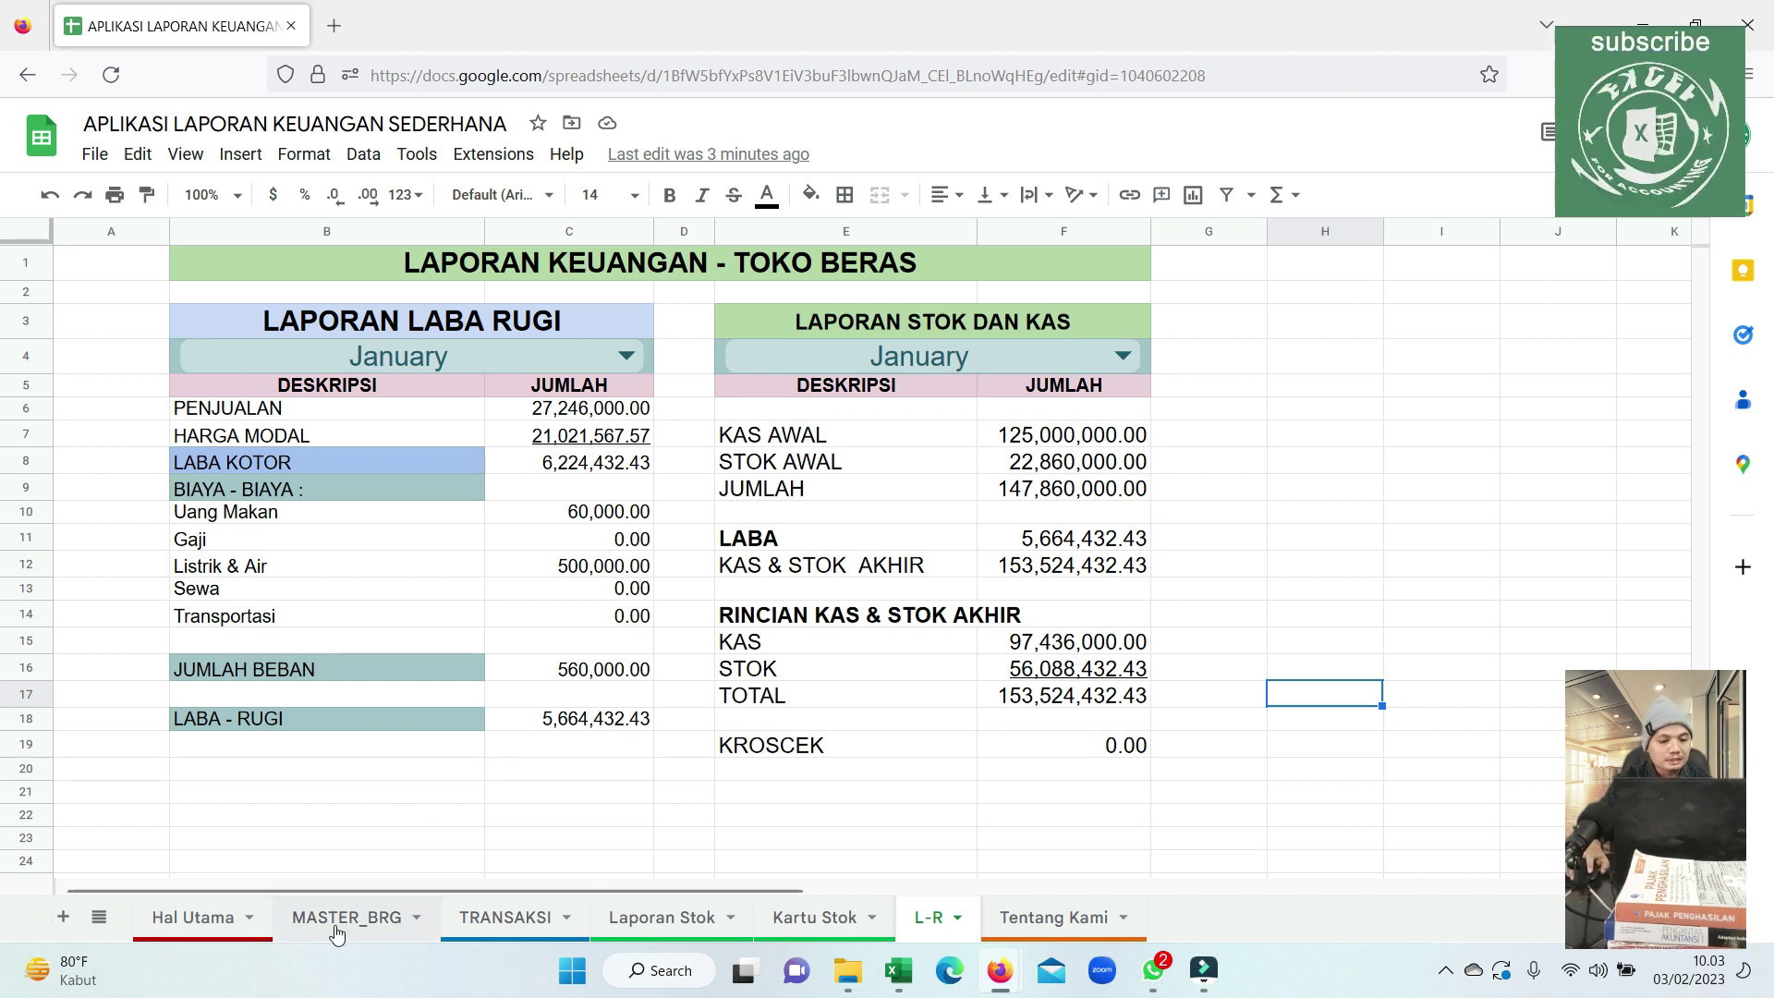
Review the company identity and module list on the Hal Utama sheet, and open the MASTER_BRG sheet.
{"action": "left_click", "coordinate": [295, 917]}
{"action": "left_click", "coordinate": [212, 918]}
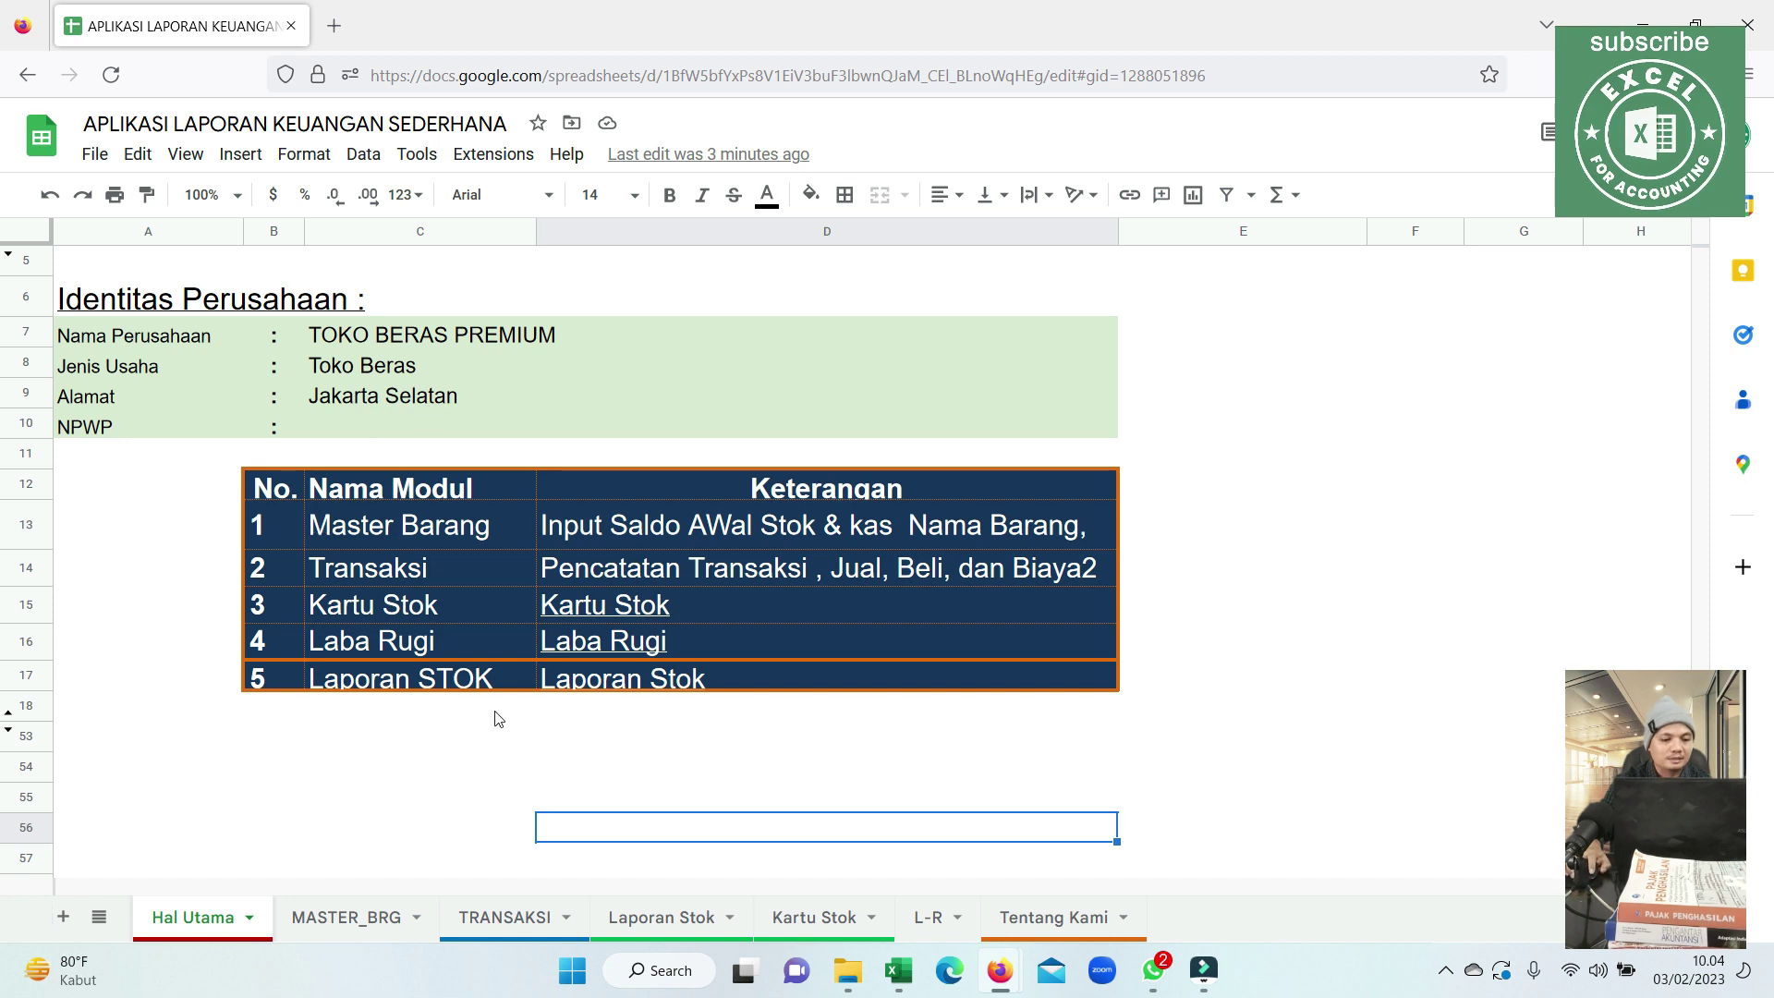
{"action": "left_click", "coordinate": [336, 918]}
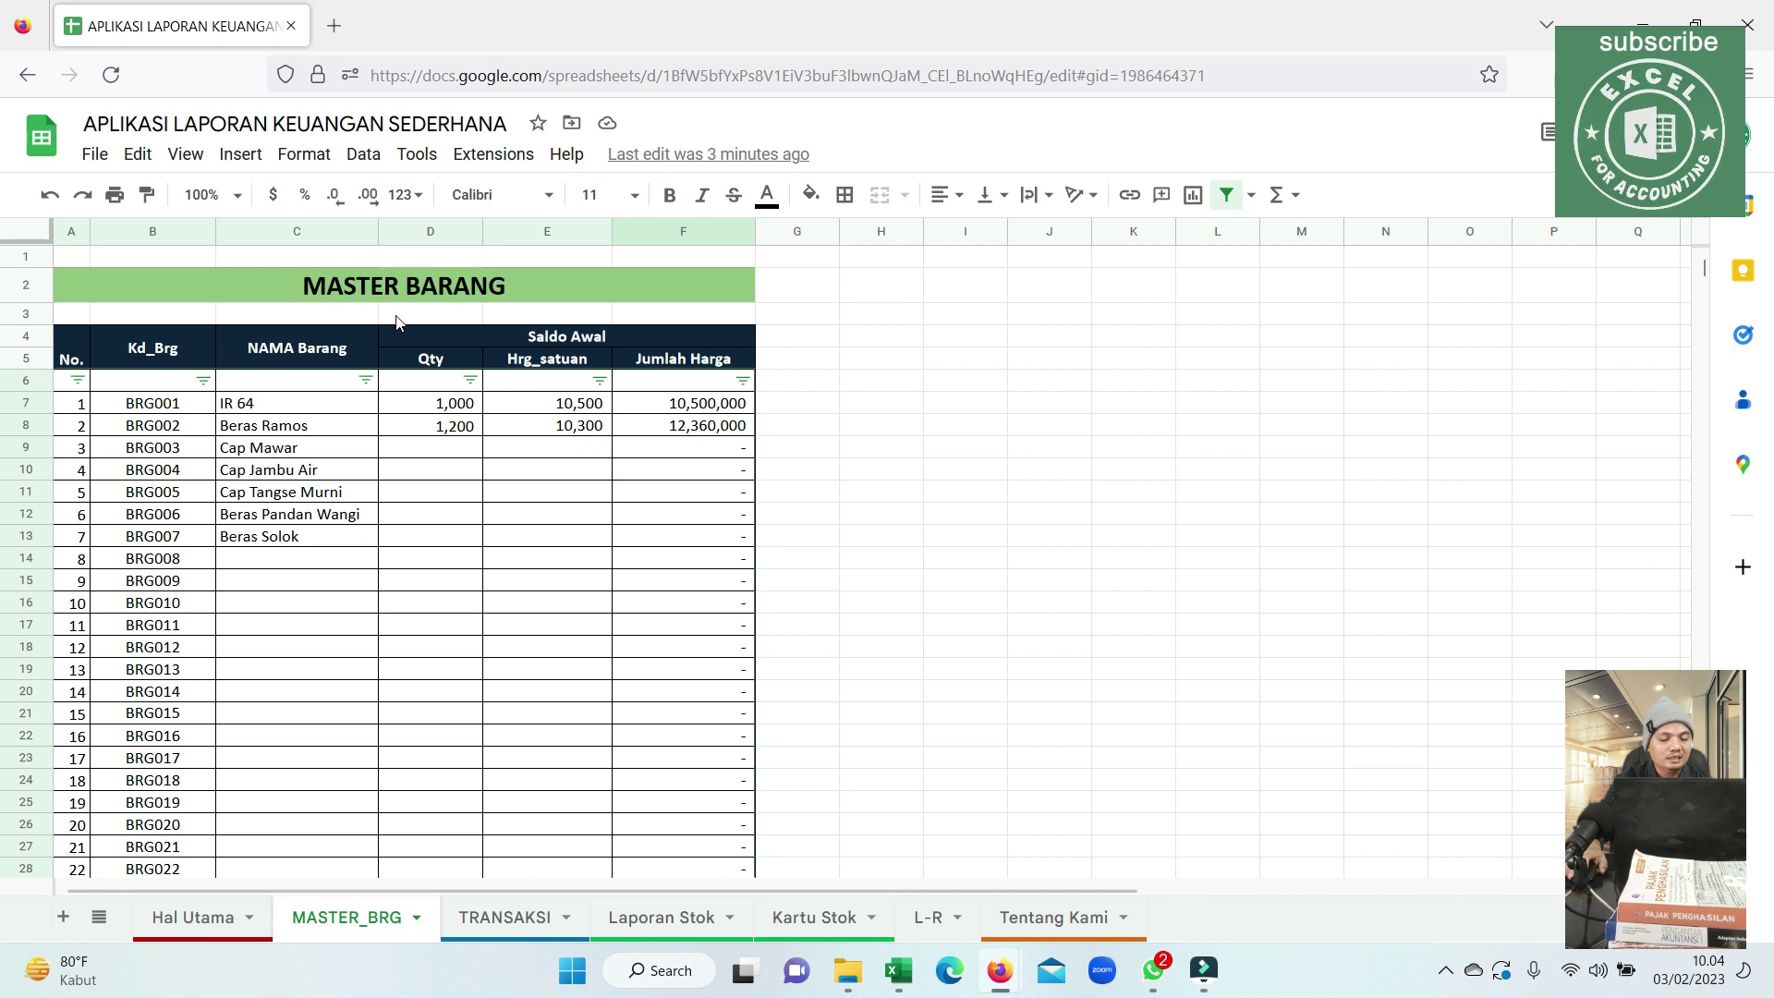
Slightly widen the Qty column of the Master Barang table.
{"action": "left_click_drag", "start_coordinate": [481, 232], "coordinate": [502, 233]}
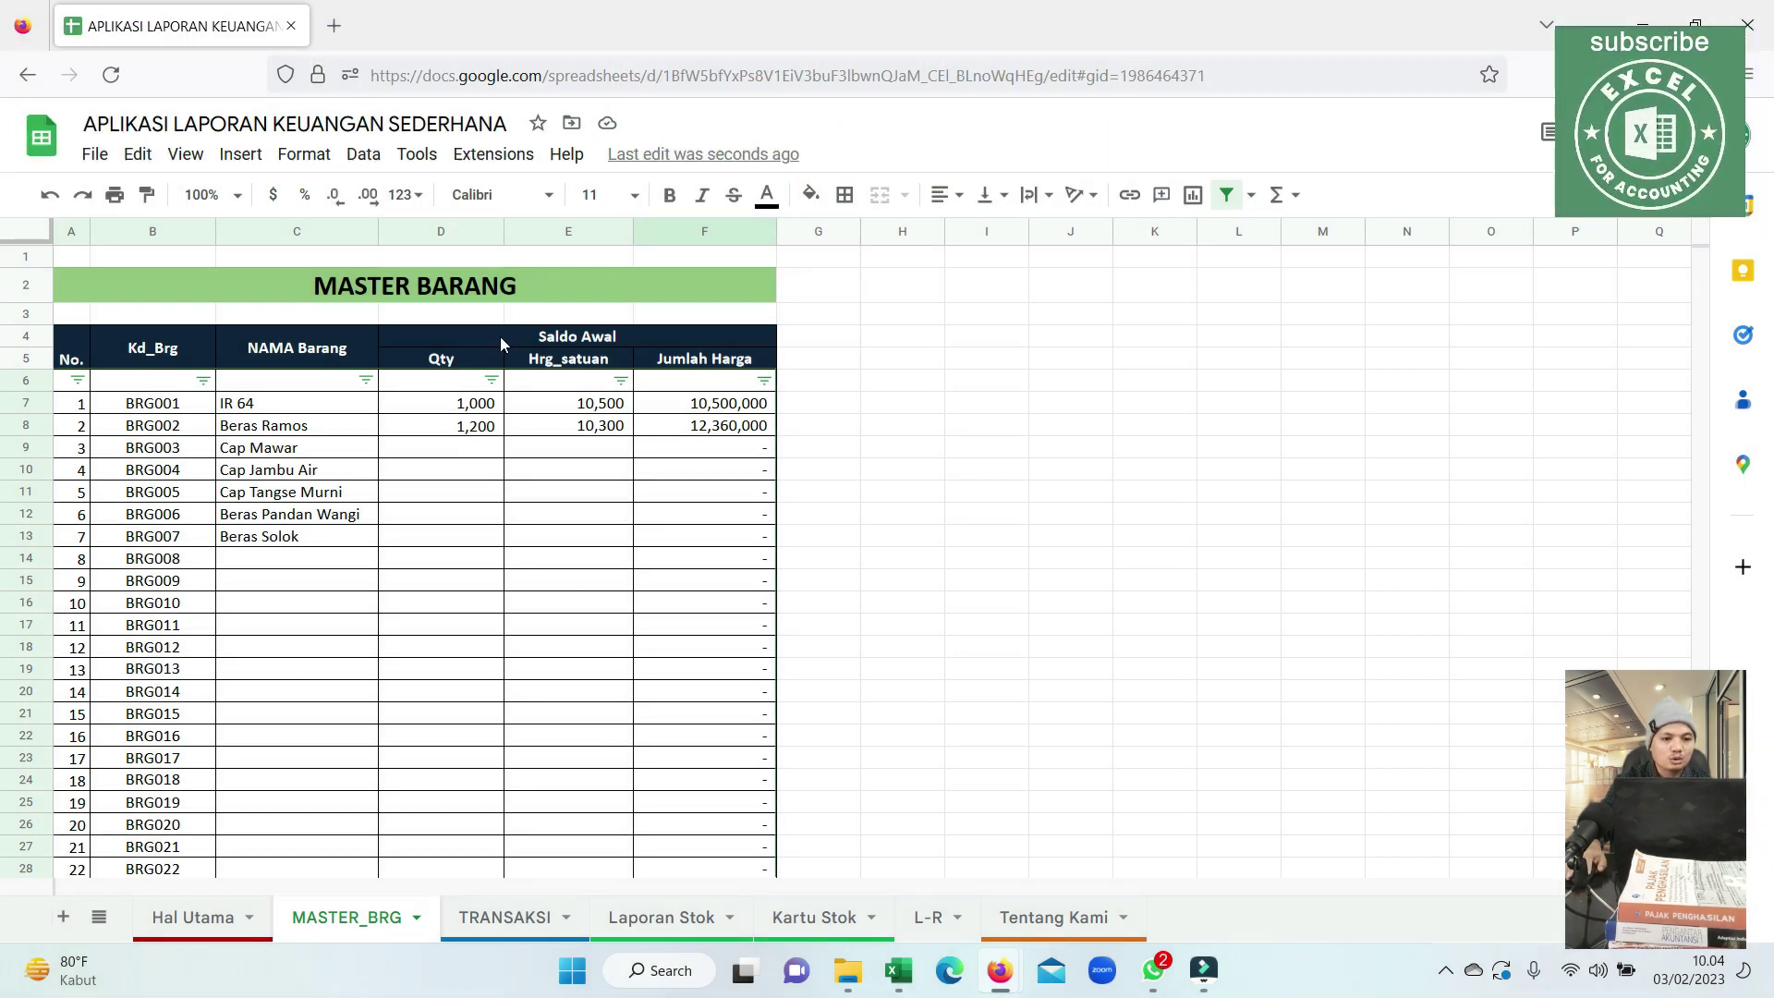
{"action": "left_click_drag", "start_coordinate": [500, 225], "coordinate": [487, 342]}
{"action": "left_click", "coordinate": [440, 330]}
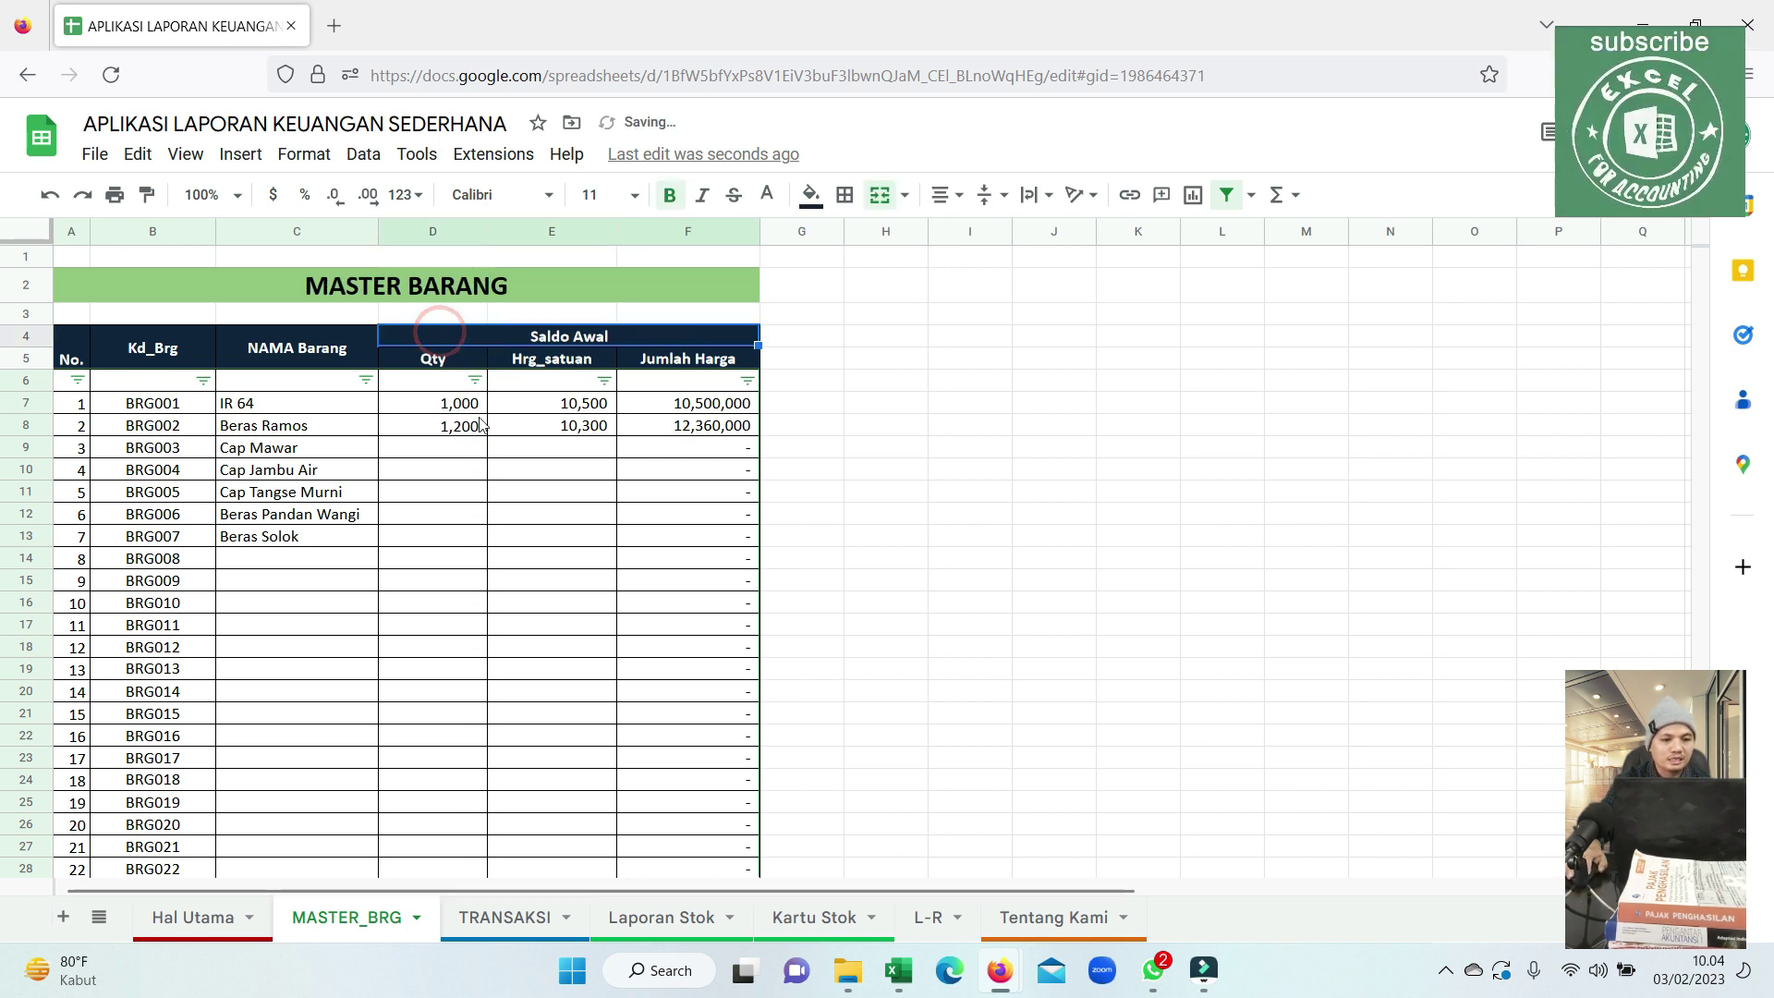
{"action": "left_click", "coordinate": [469, 450]}
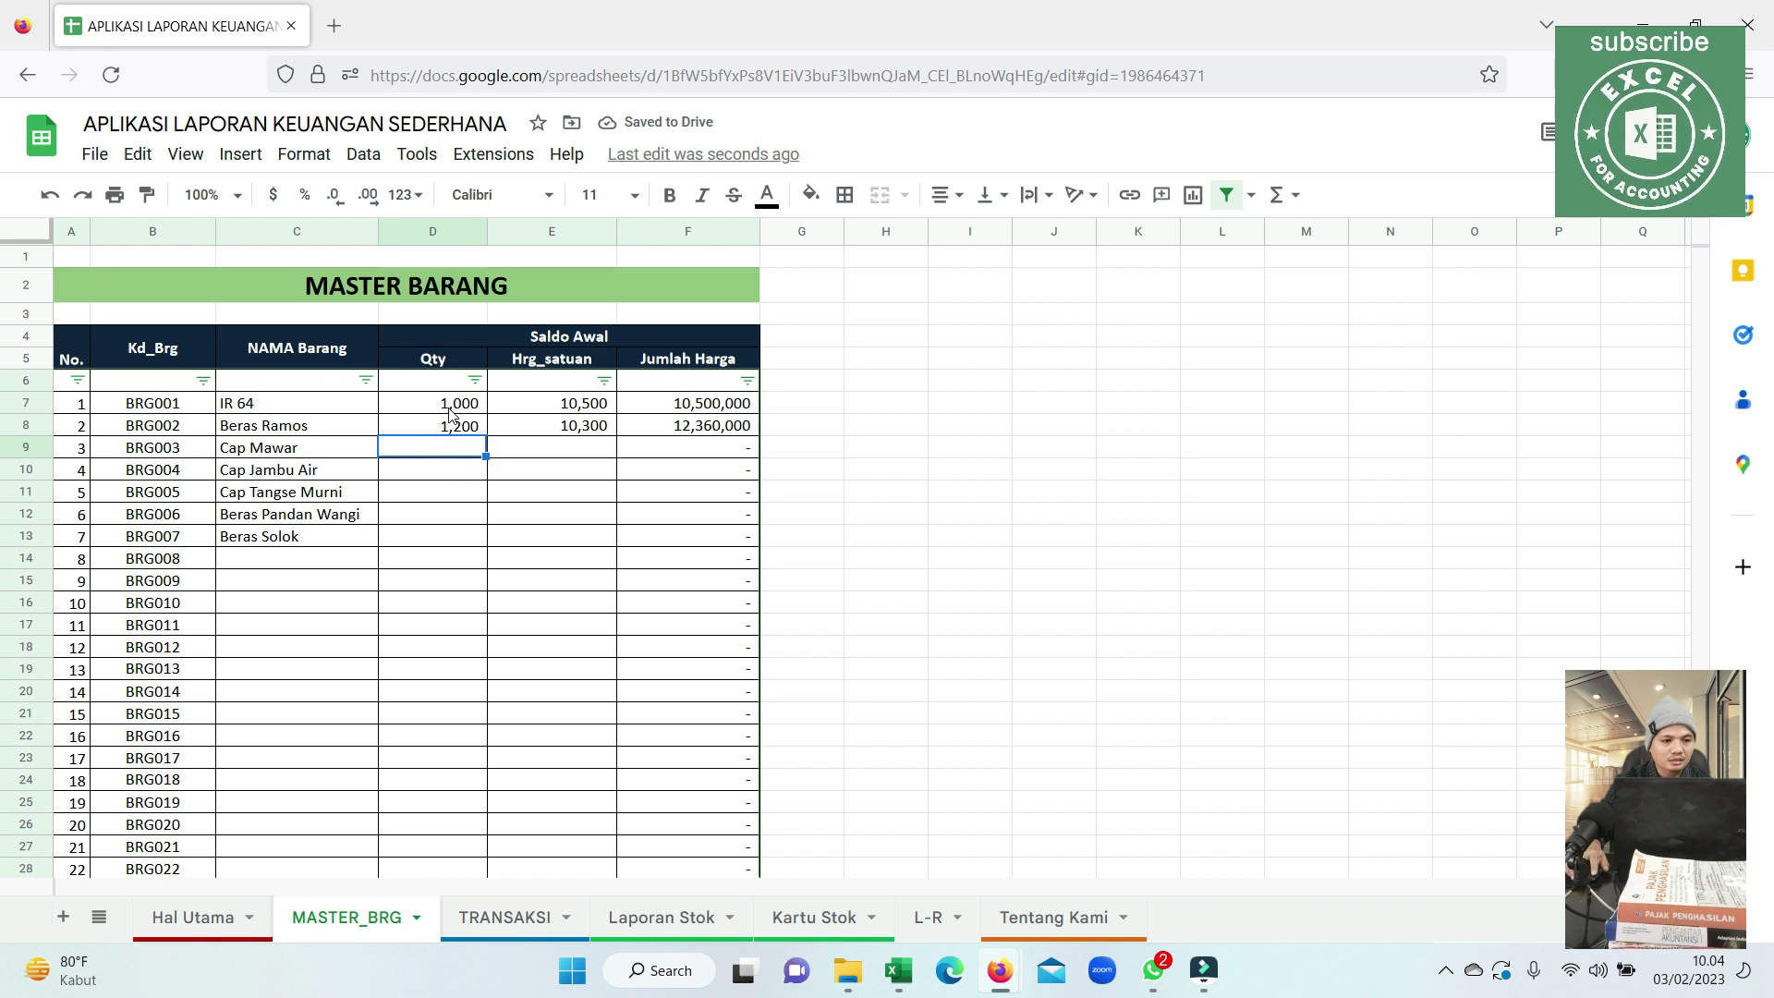
Examine the expense list, the KAS AWAL row and the opening stock balances on the MASTER_BRG sheet.
{"action": "scroll", "coordinate": [338, 514], "scroll_direction": "down", "scroll_amount": 5}
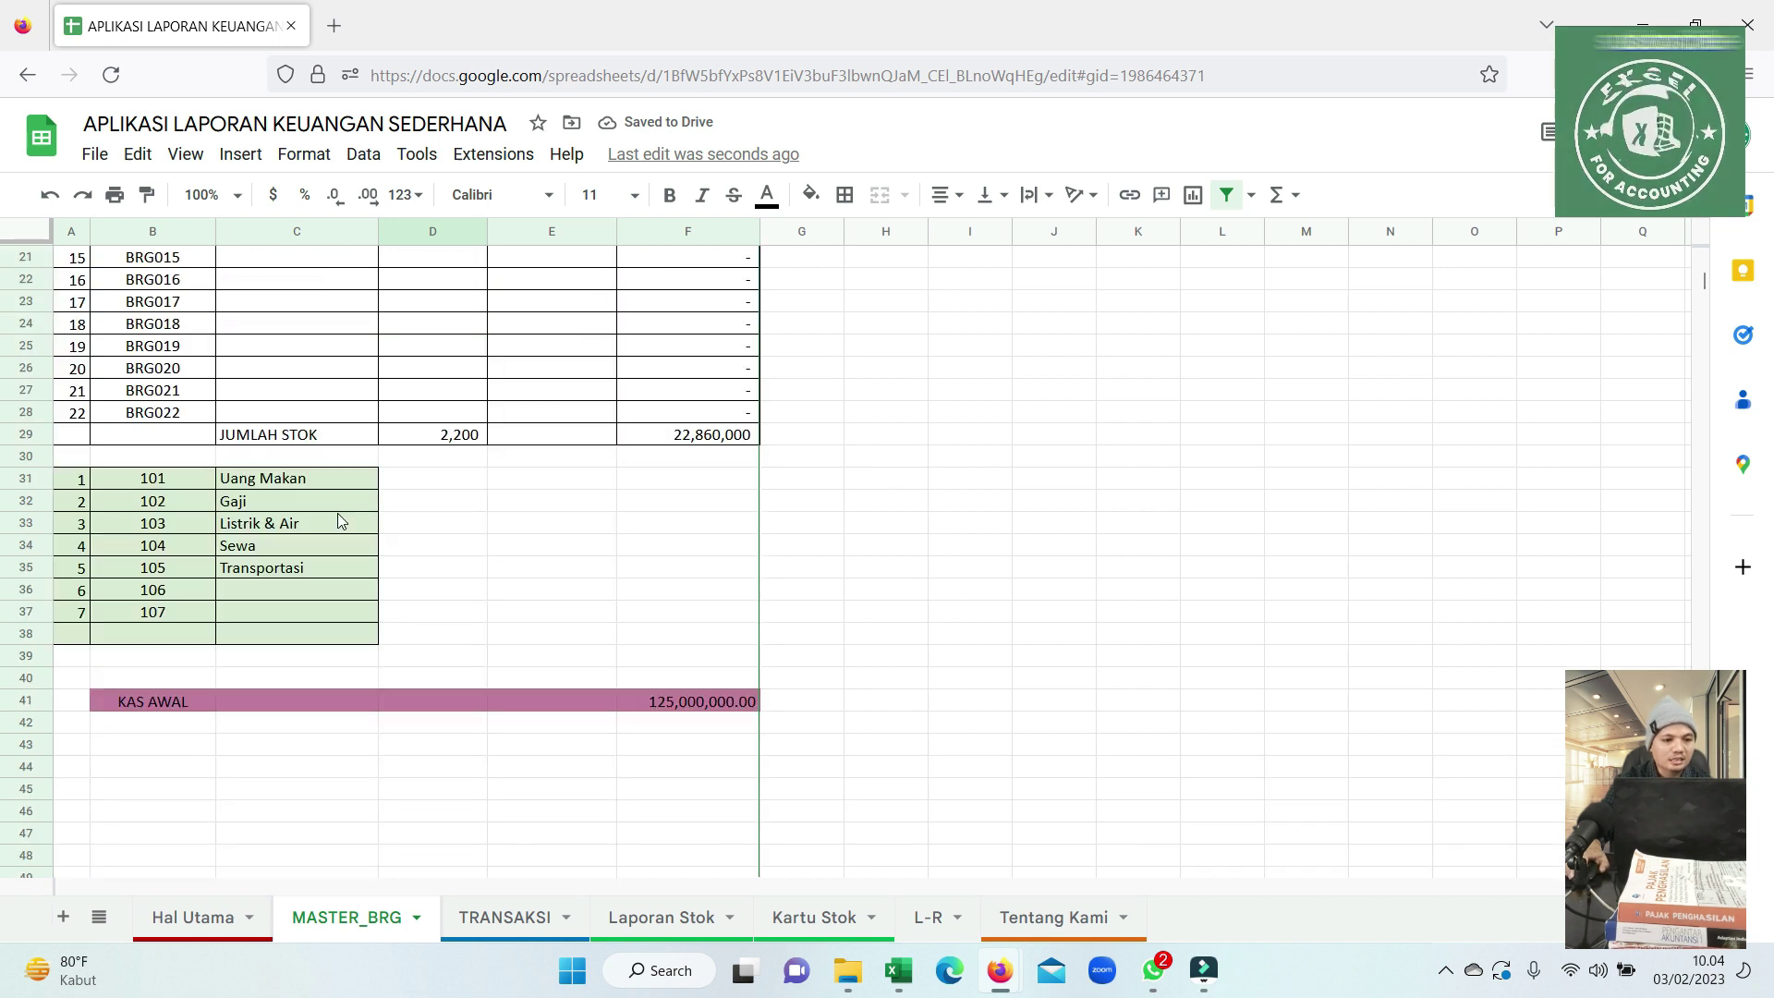
{"action": "left_click", "coordinate": [131, 705]}
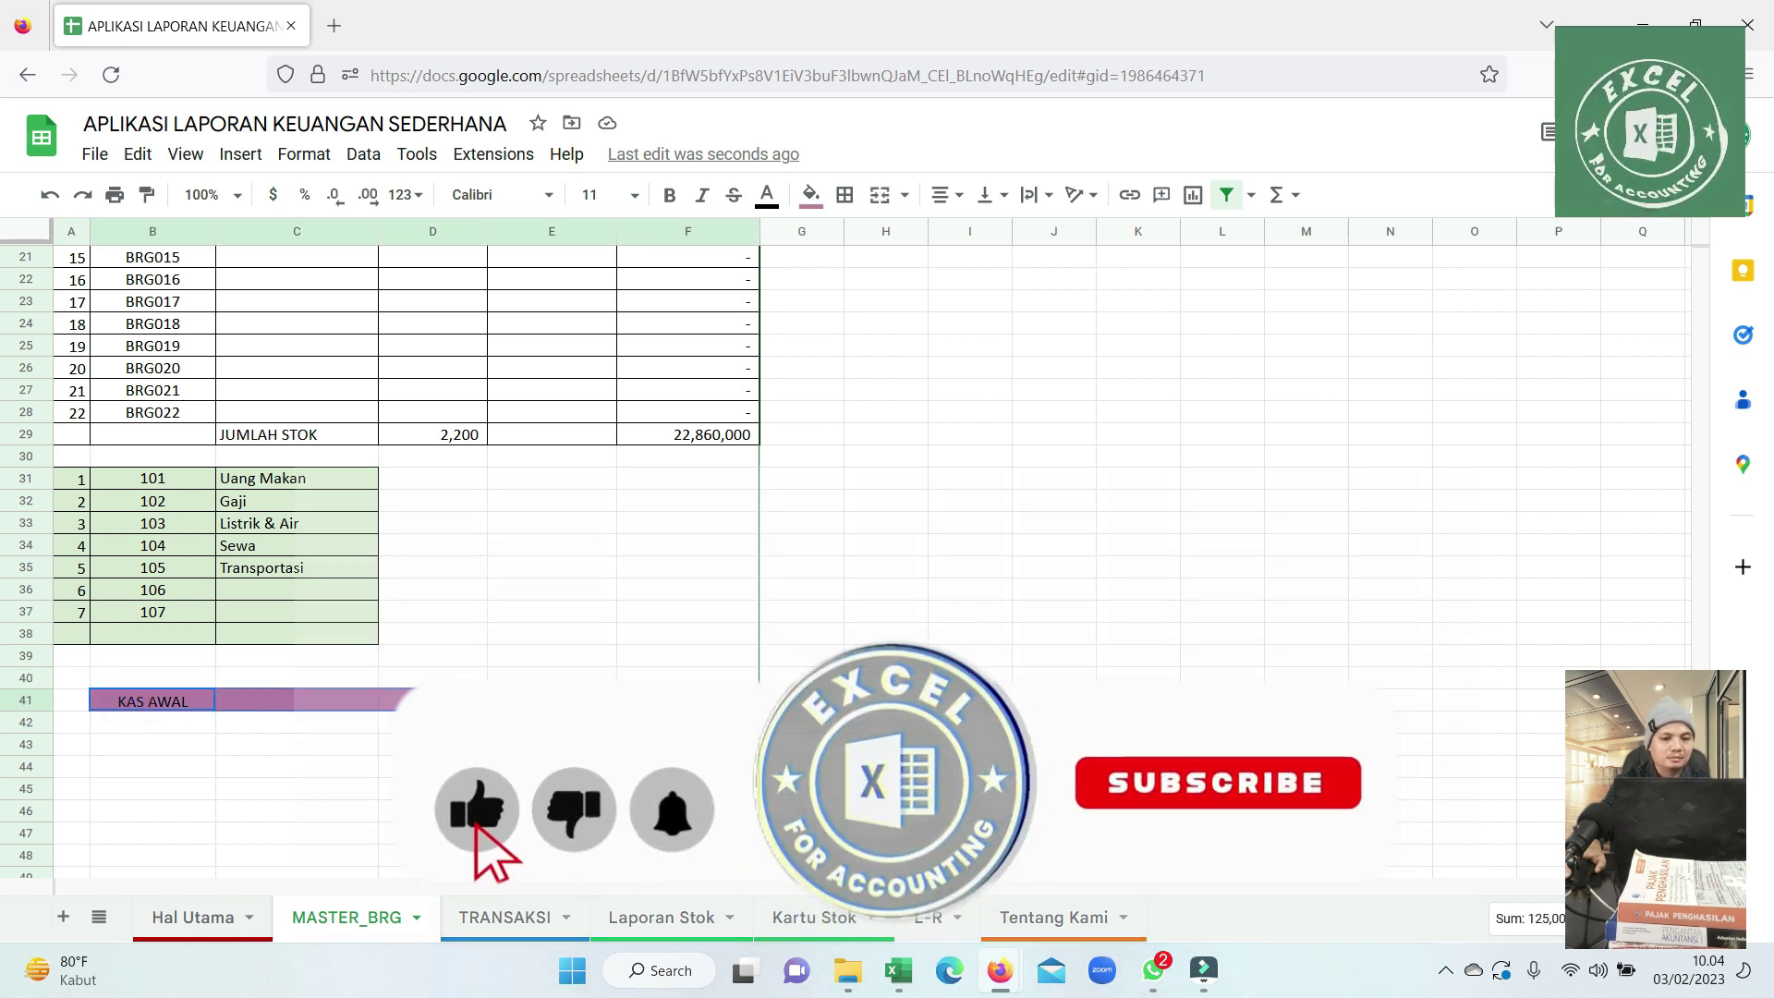
{"action": "scroll", "coordinate": [421, 562], "scroll_direction": "up", "scroll_amount": 5}
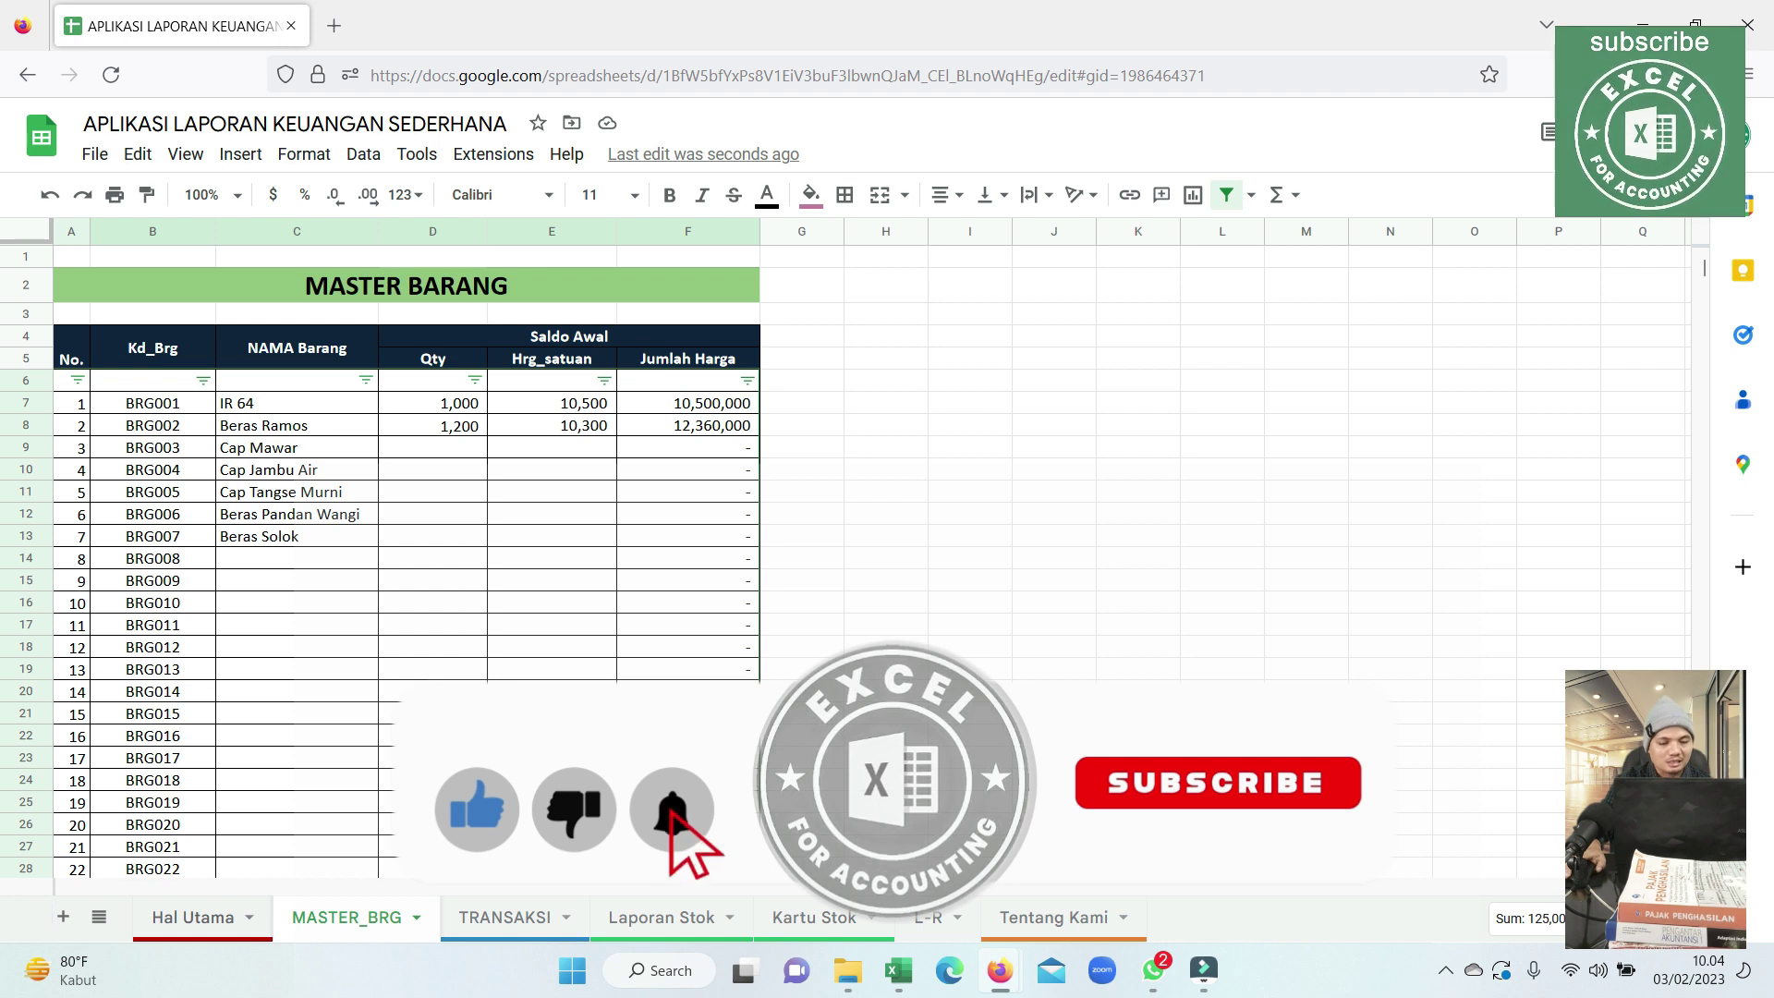
{"action": "left_click_drag", "start_coordinate": [453, 403], "coordinate": [685, 632]}
{"action": "left_click", "coordinate": [901, 646]}
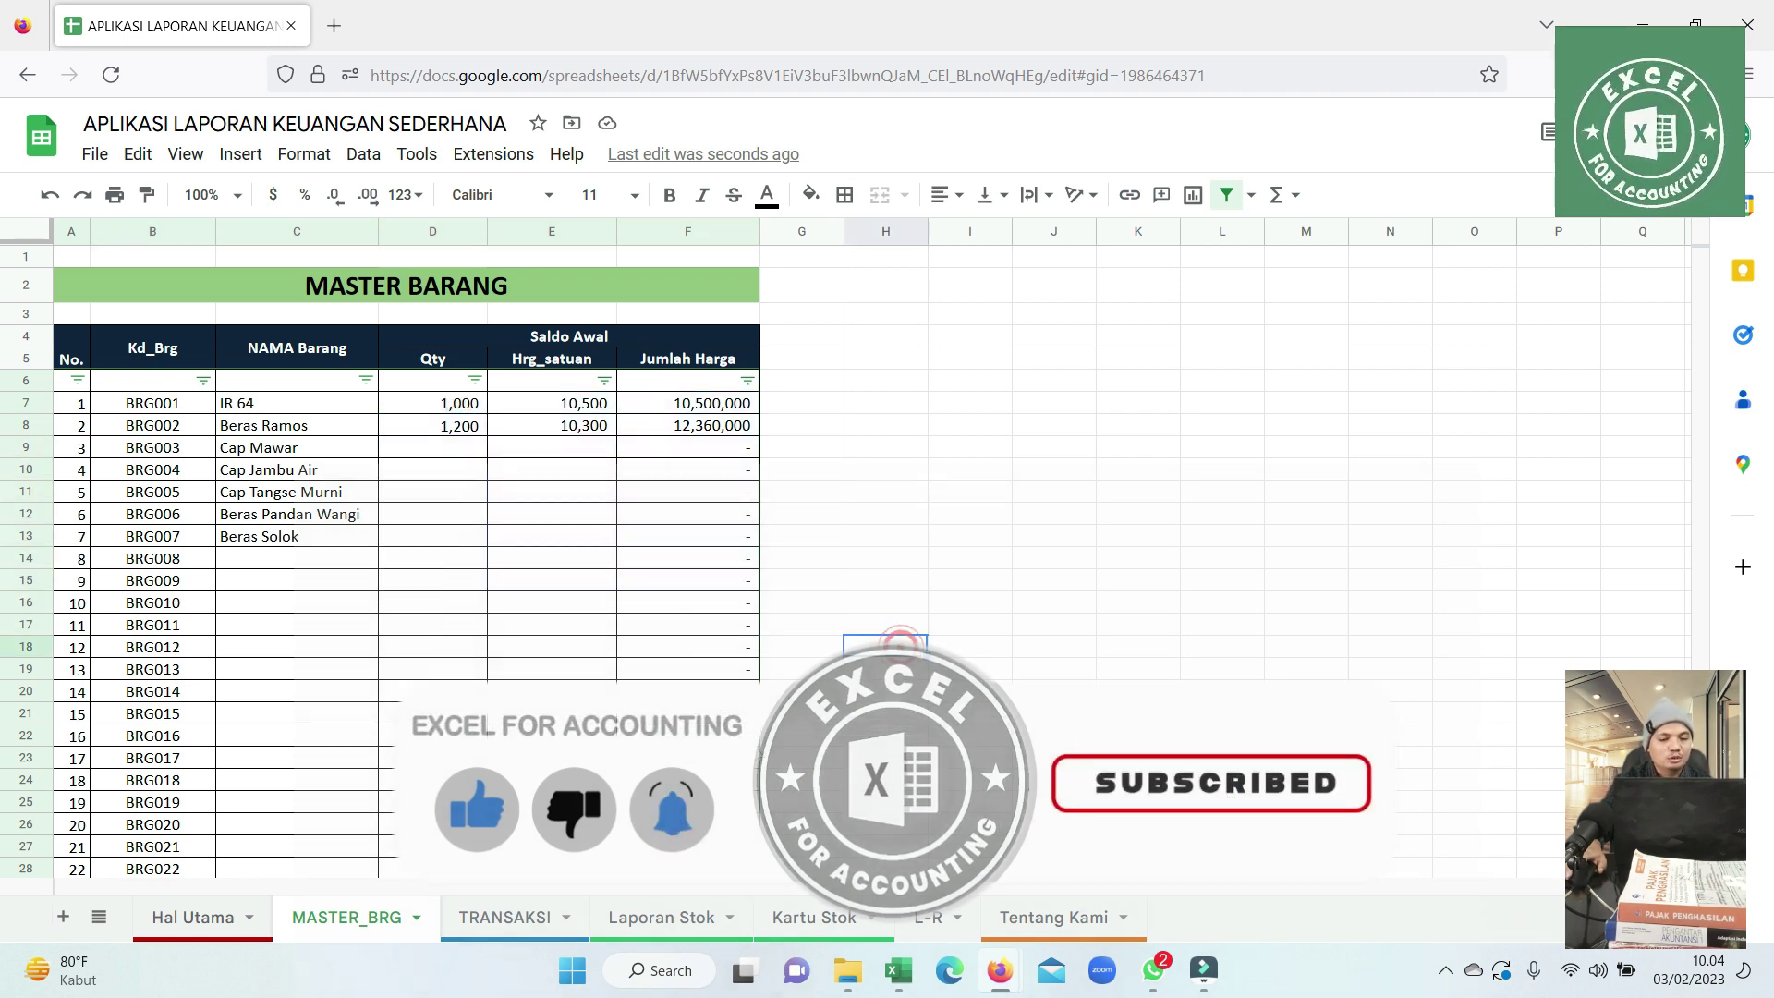
Open the TRANSAKSI sheet and look through its purchase, sale and expense entries.
{"action": "left_click", "coordinate": [507, 920]}
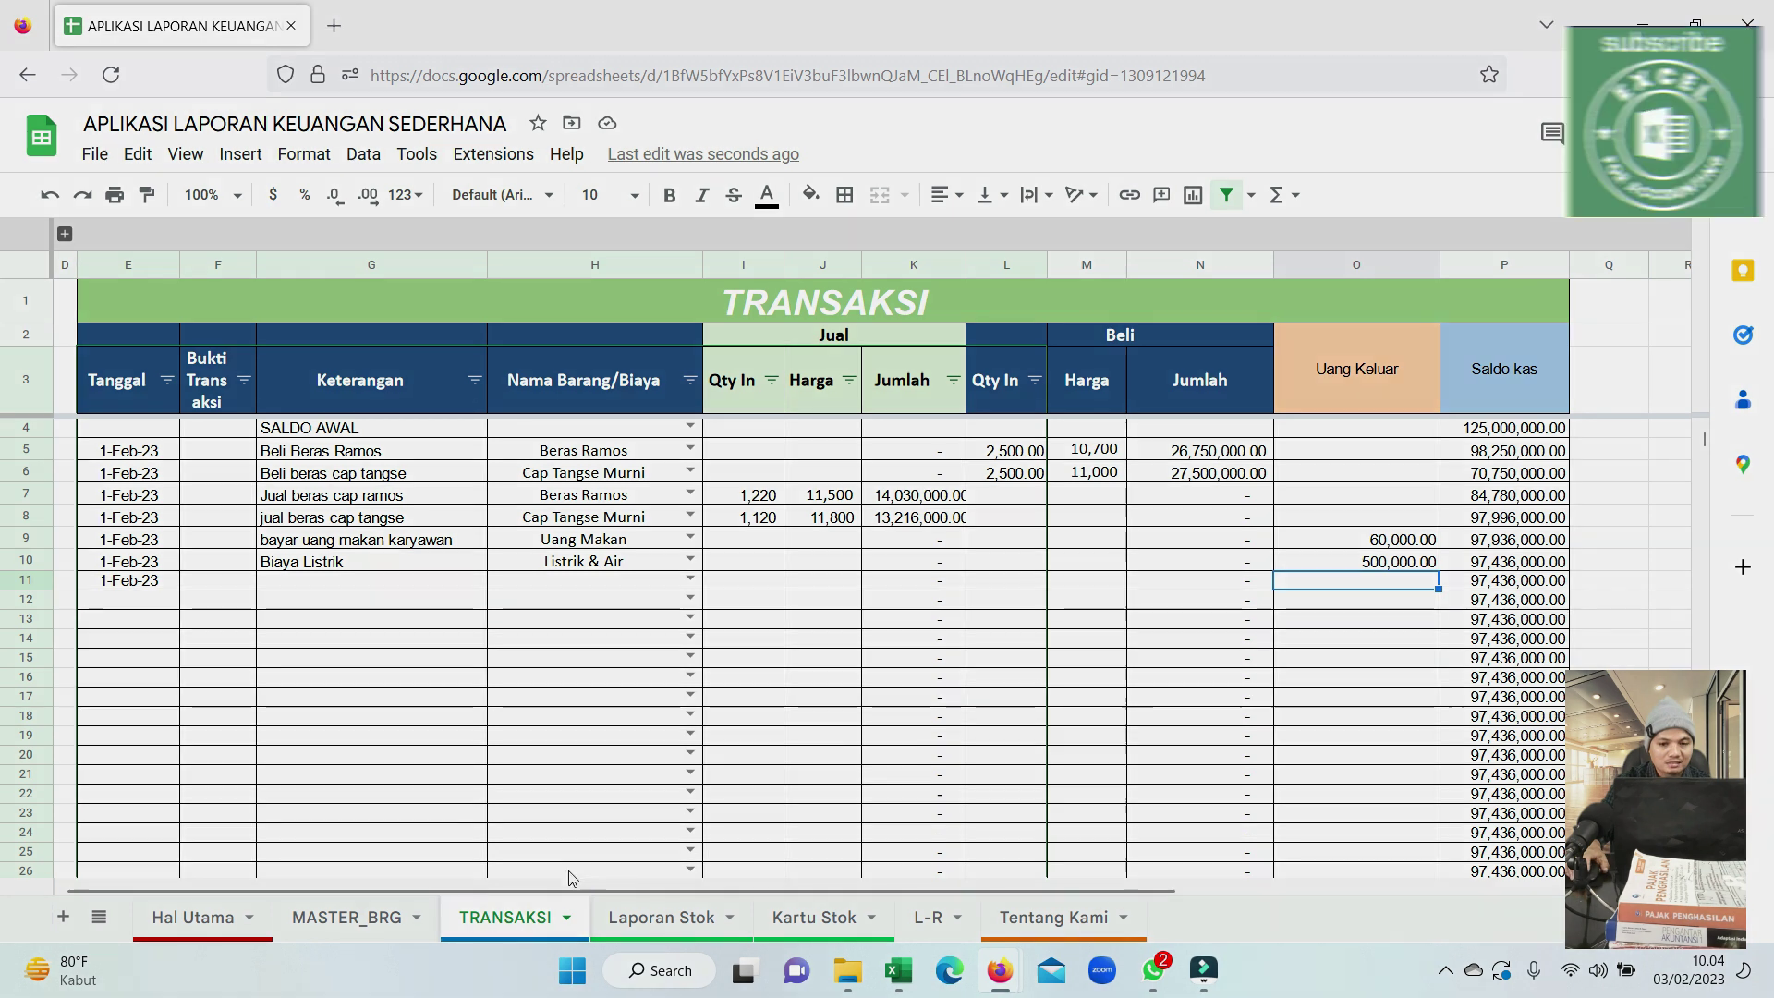
{"action": "scroll", "coordinate": [610, 753], "scroll_direction": "down", "scroll_amount": 3}
{"action": "scroll", "coordinate": [594, 785], "scroll_direction": "up", "scroll_amount": 3}
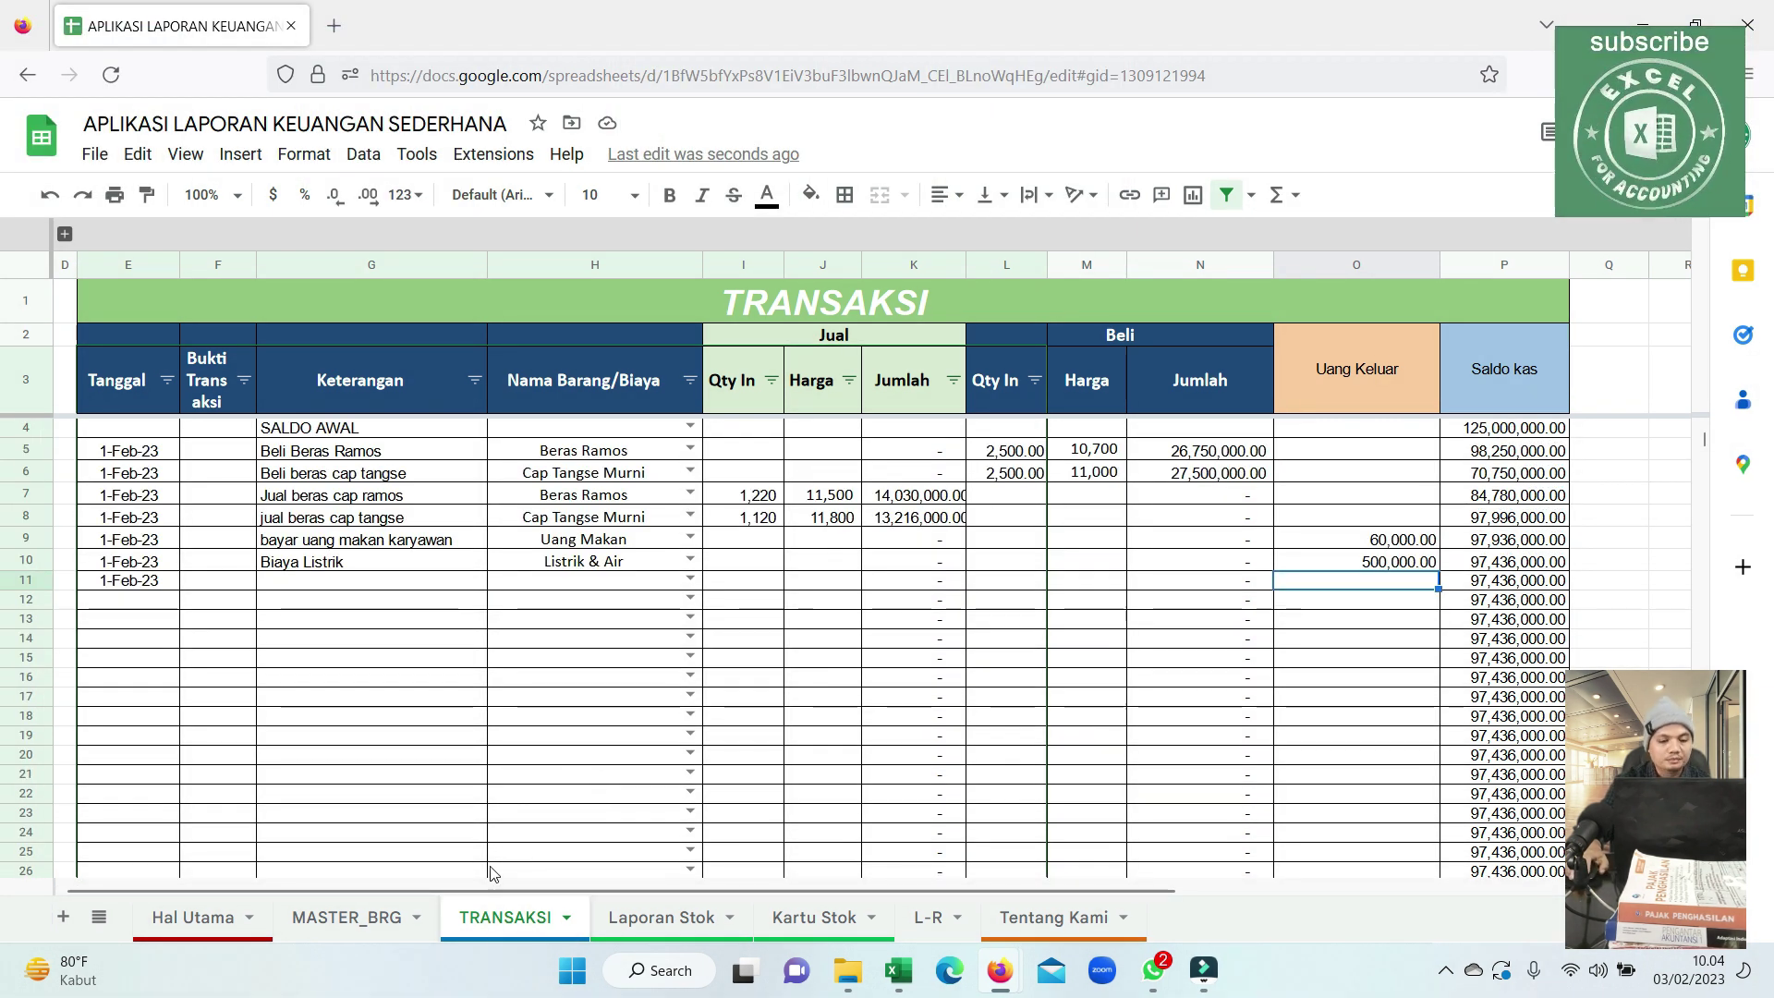
Open the Laporan Stok sheet and examine its purchases, cost of goods, sales, gross profit and remaining stock columns.
{"action": "left_click", "coordinate": [647, 919]}
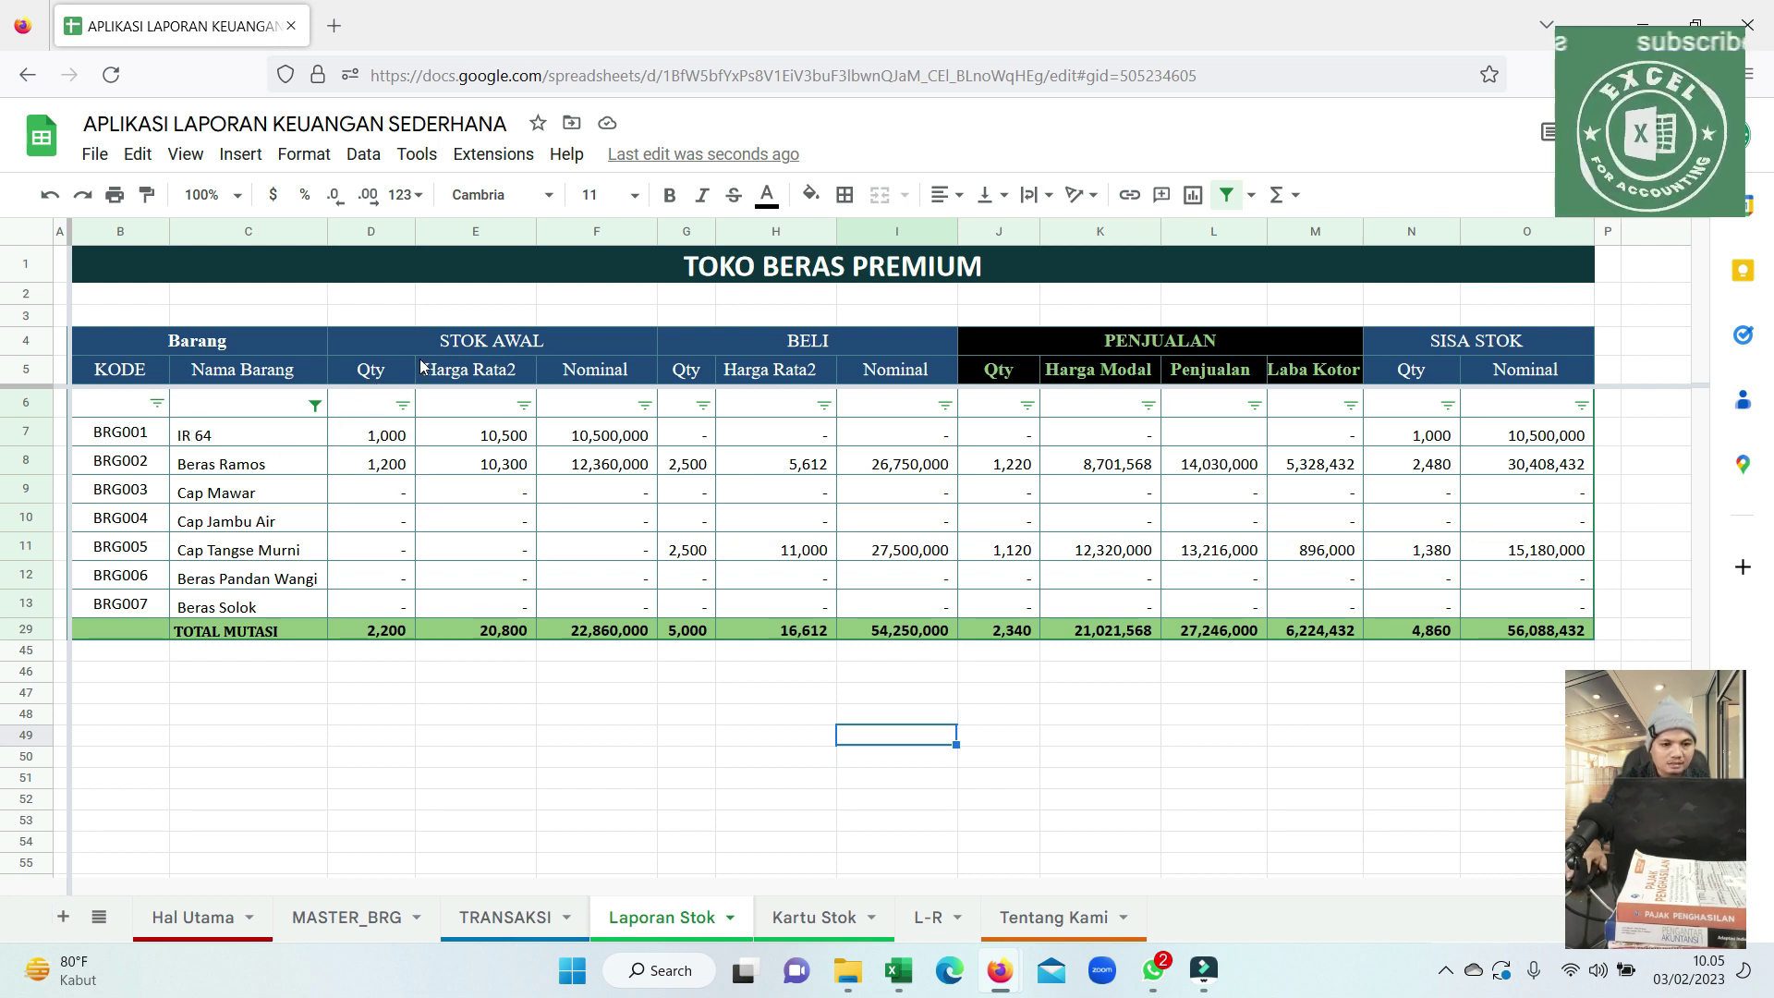
{"action": "left_click", "coordinate": [840, 345]}
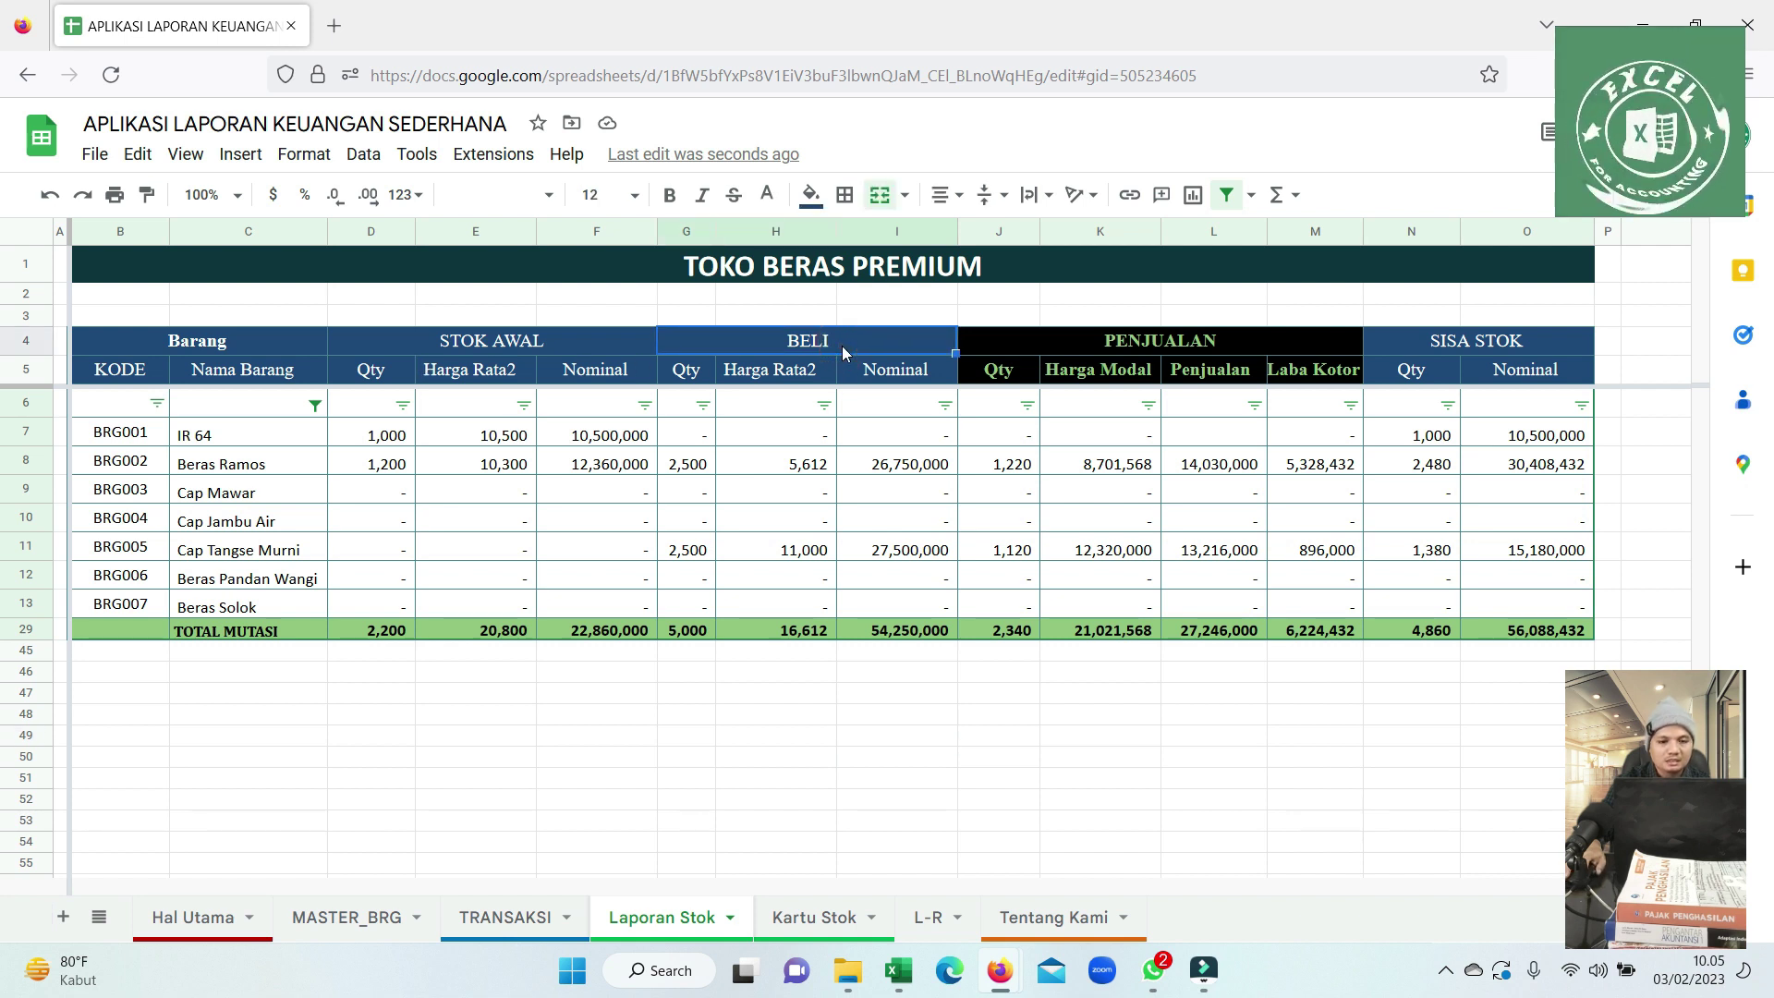
{"action": "left_click", "coordinate": [1126, 347]}
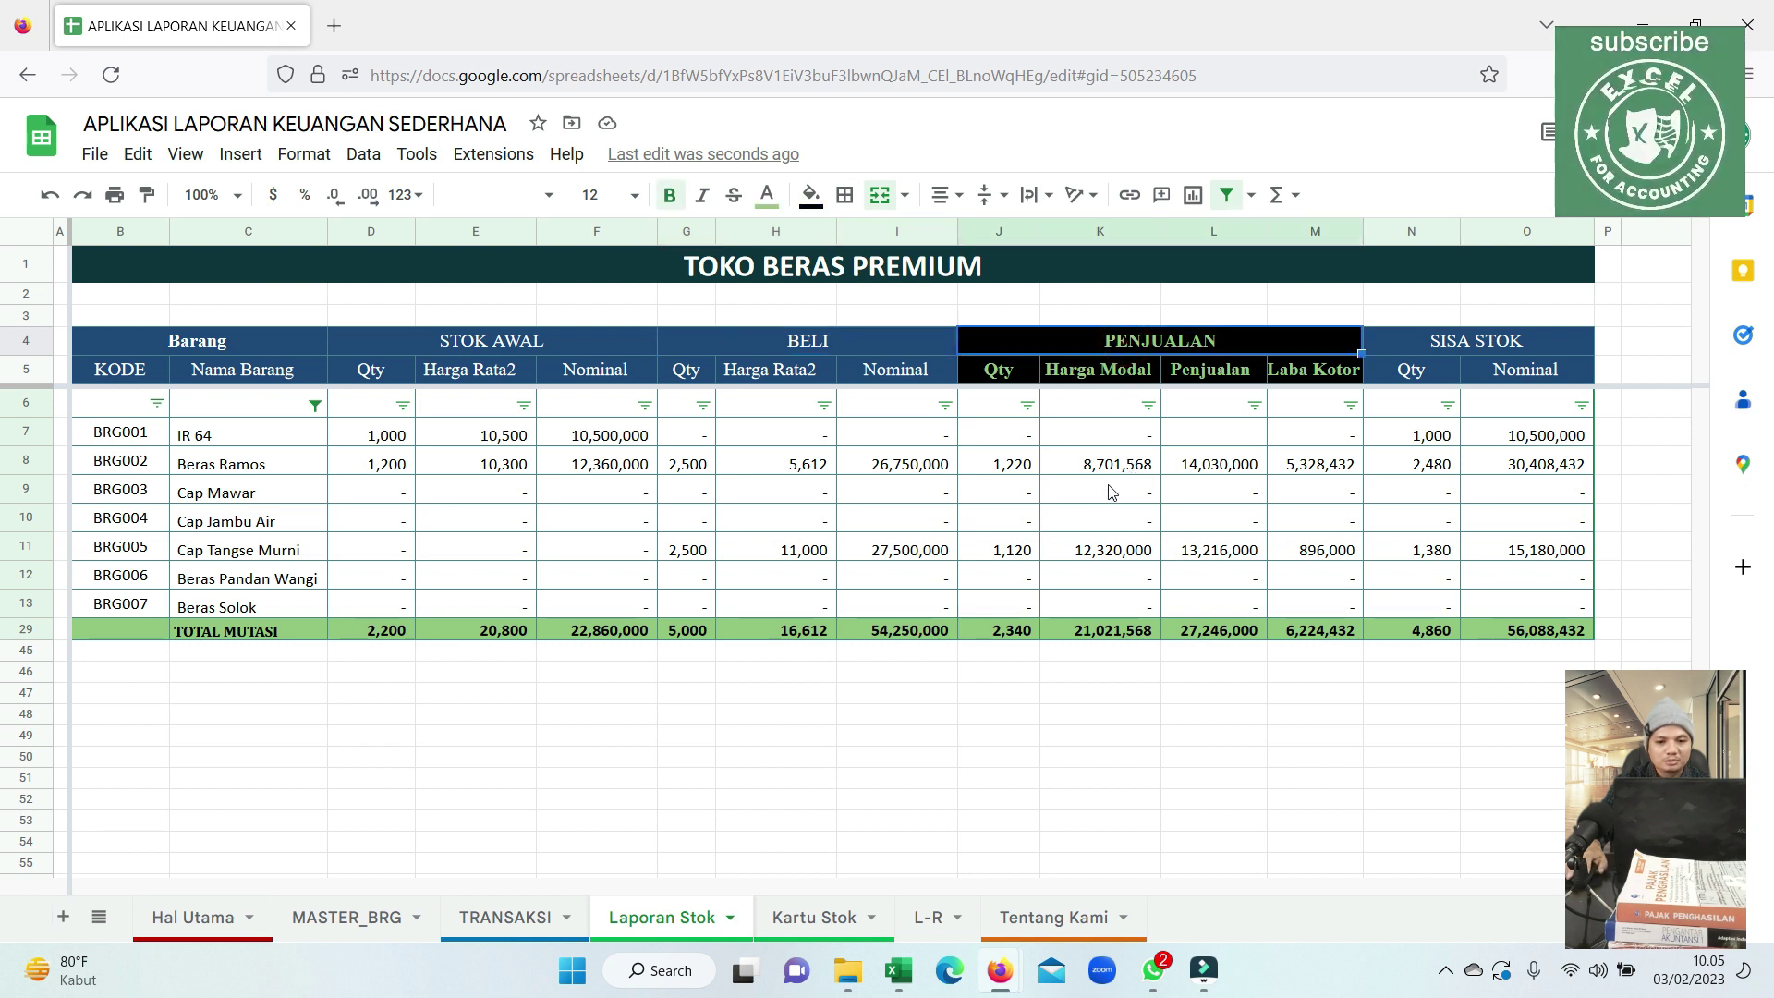
{"action": "left_click", "coordinate": [1099, 231]}
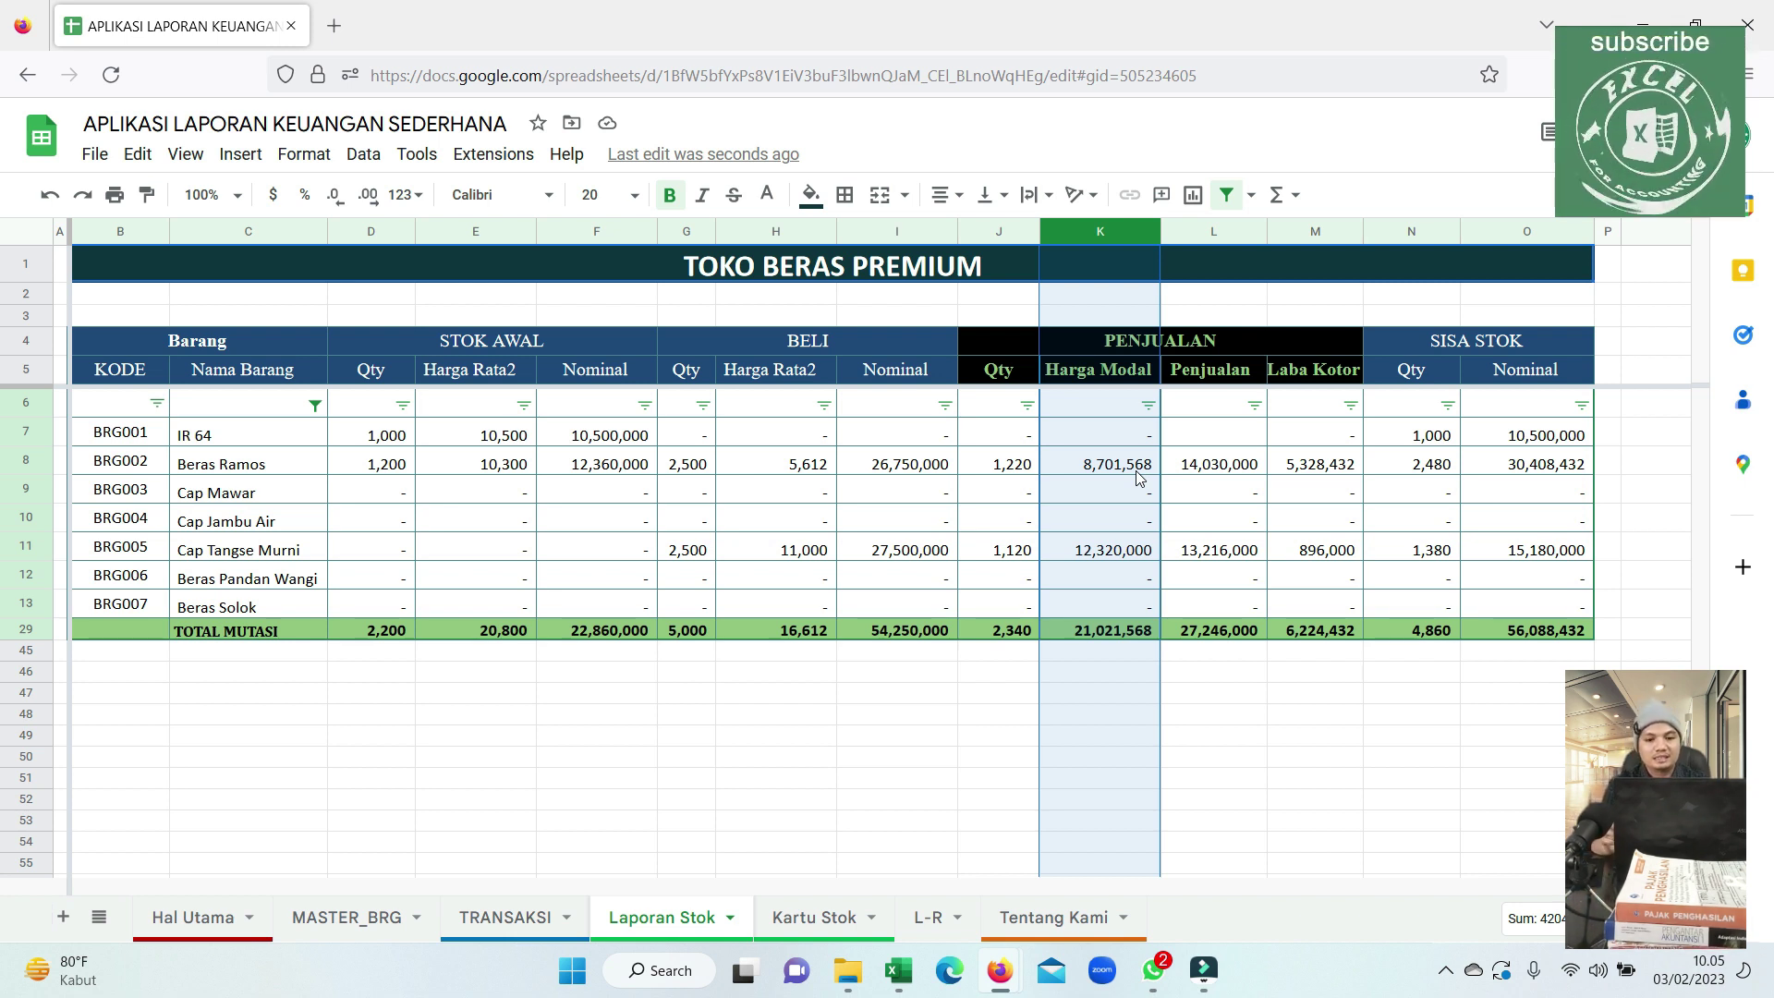
{"action": "left_click", "coordinate": [1239, 469]}
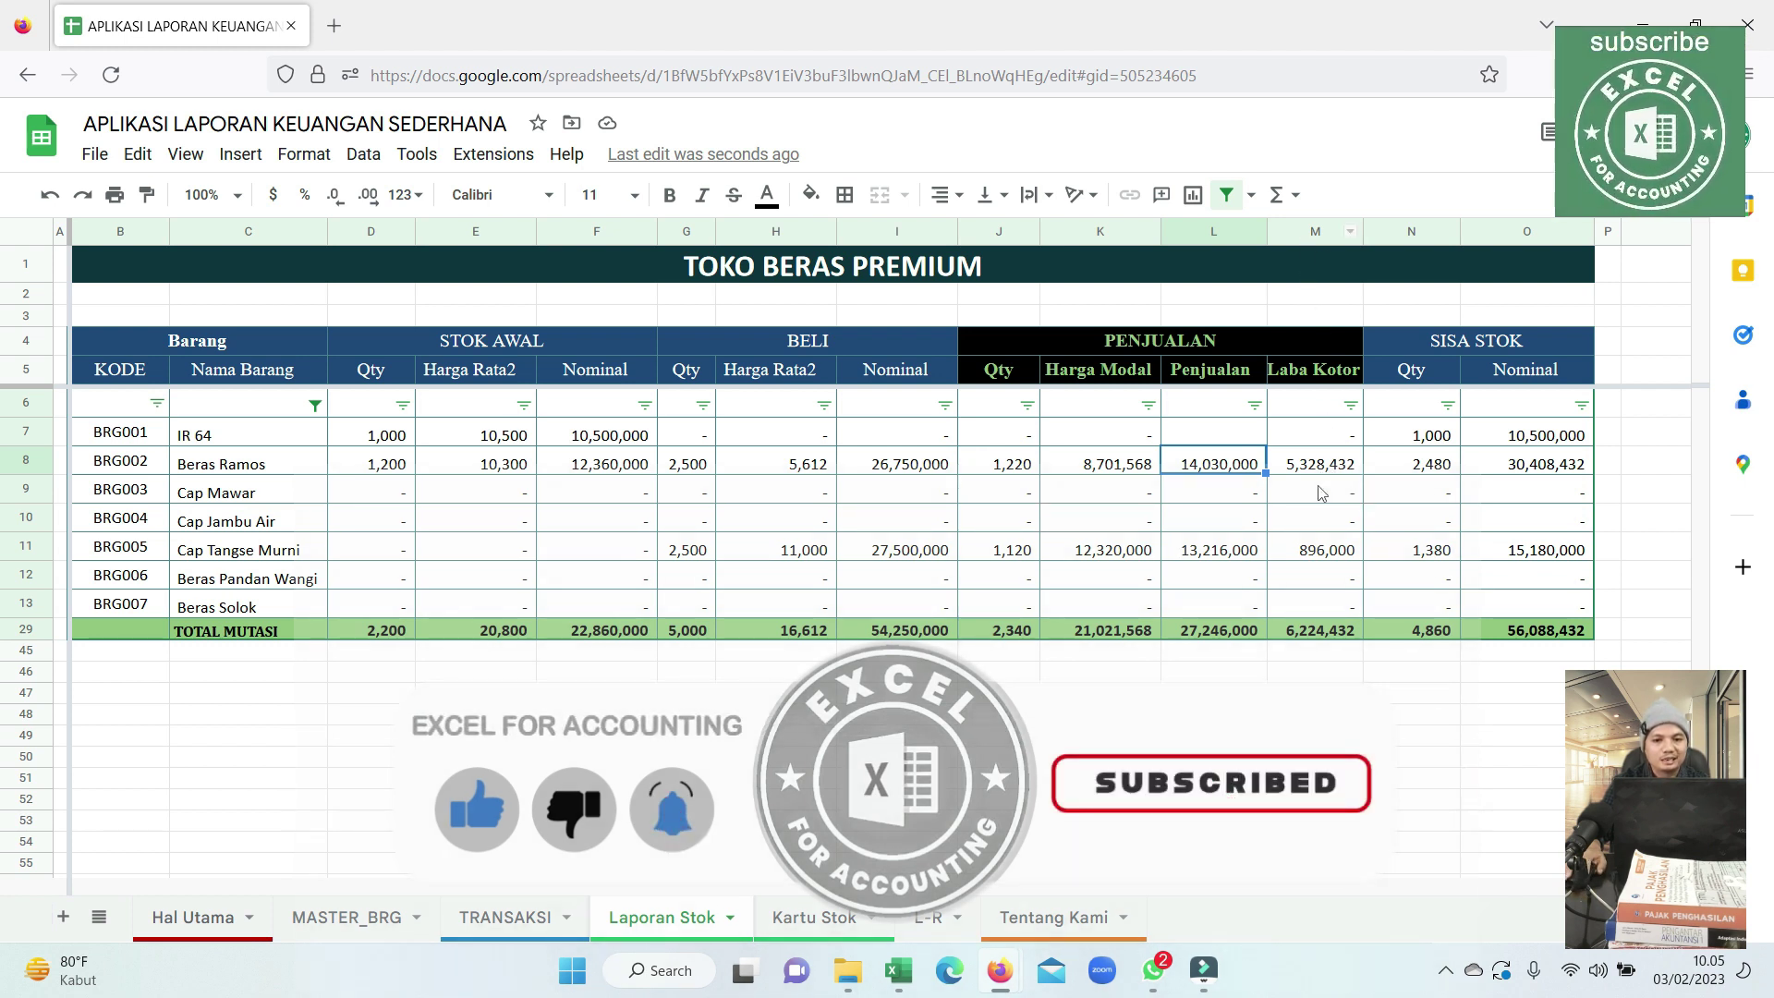
{"action": "left_click", "coordinate": [1331, 471]}
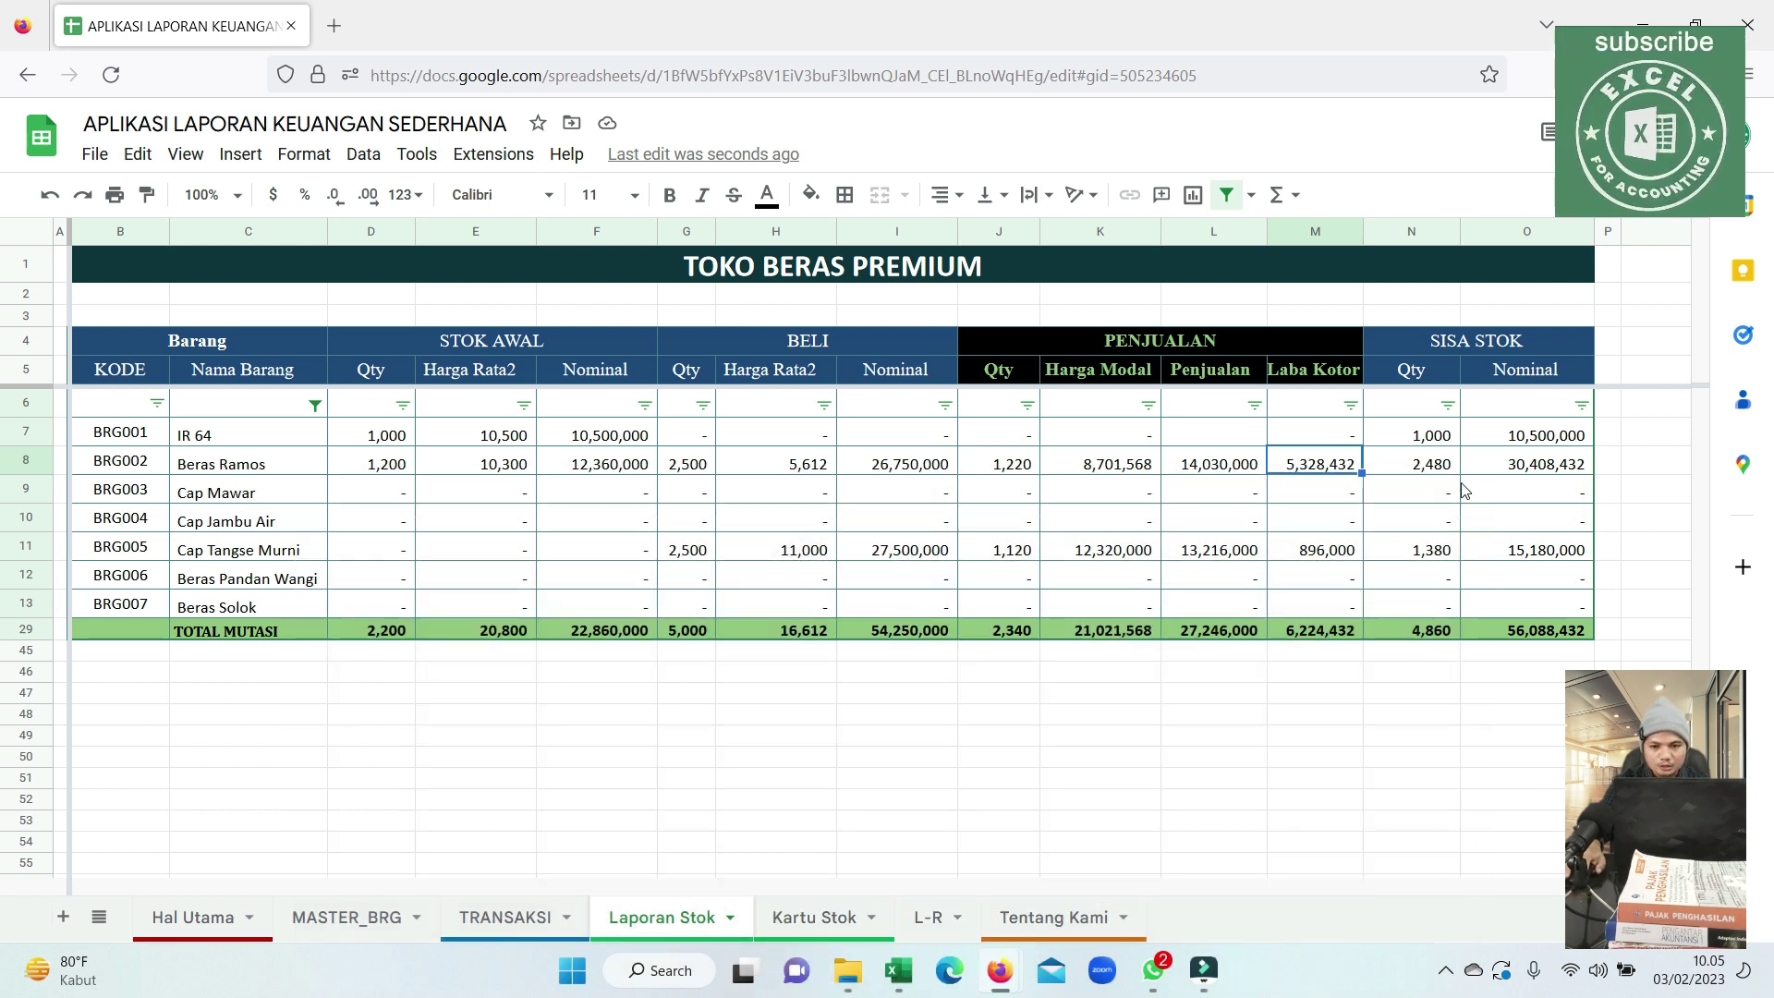
{"action": "left_click", "coordinate": [1406, 231]}
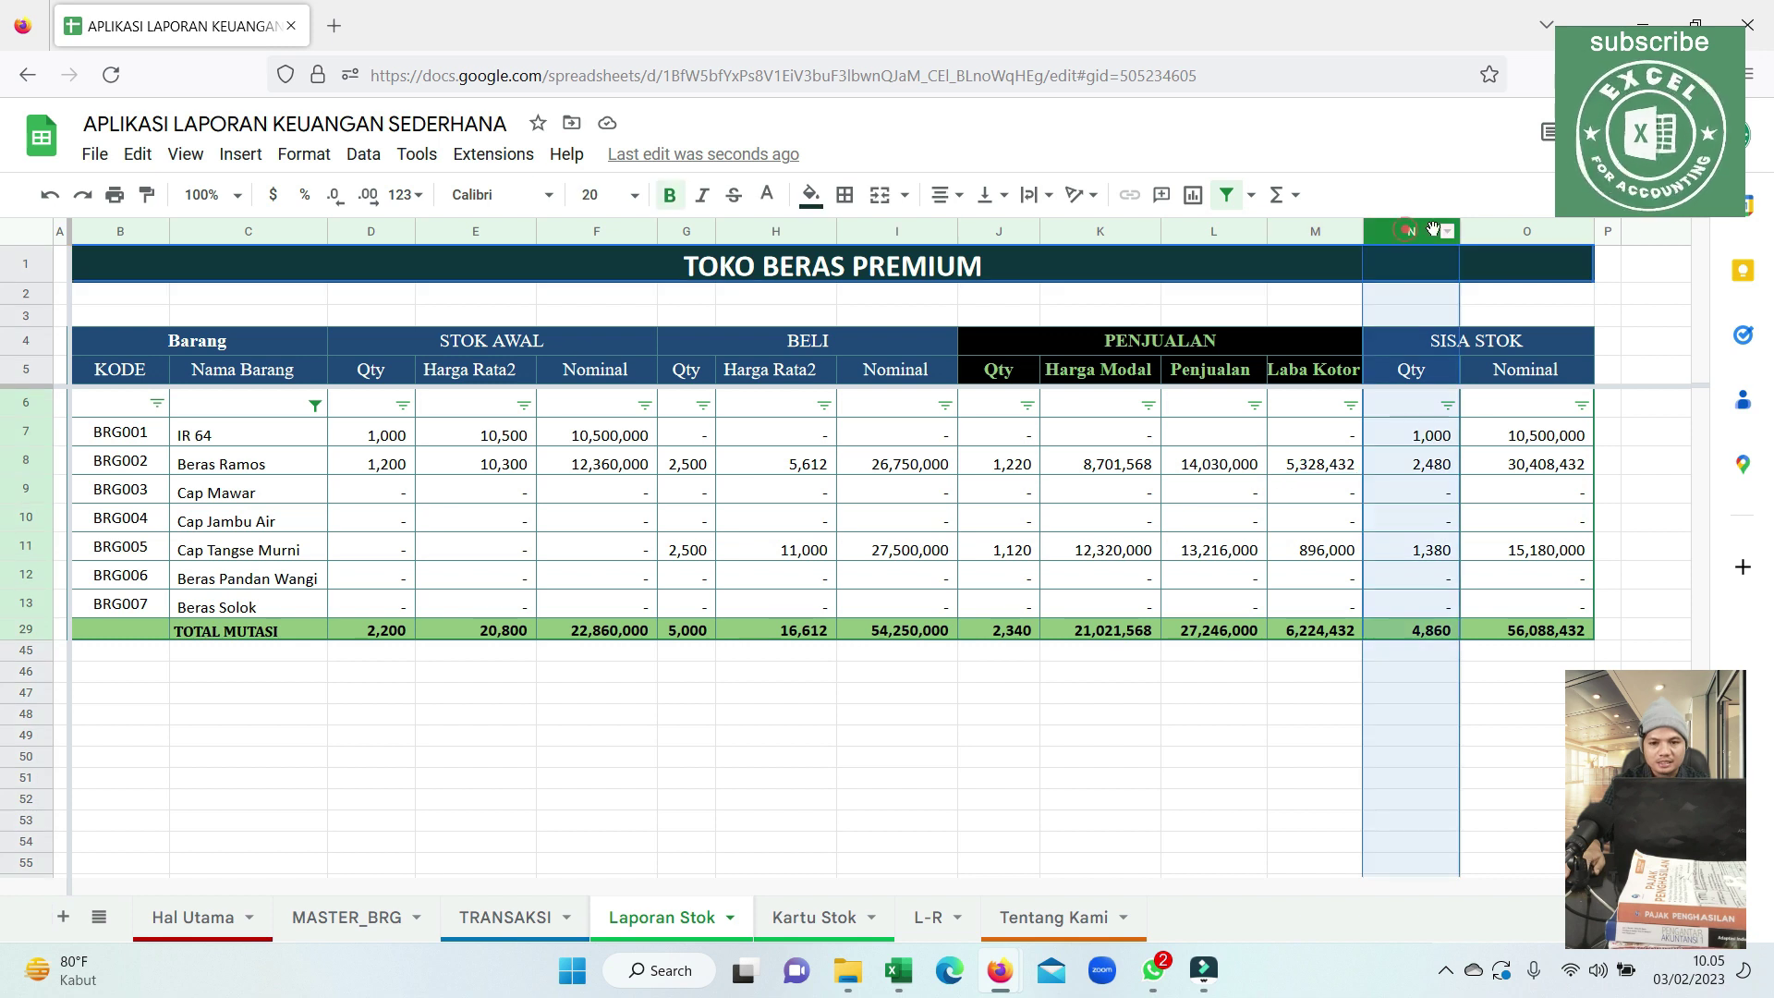
{"action": "left_click", "coordinate": [1520, 233]}
{"action": "right_click", "coordinate": [1454, 239]}
{"action": "left_click", "coordinate": [1321, 758]}
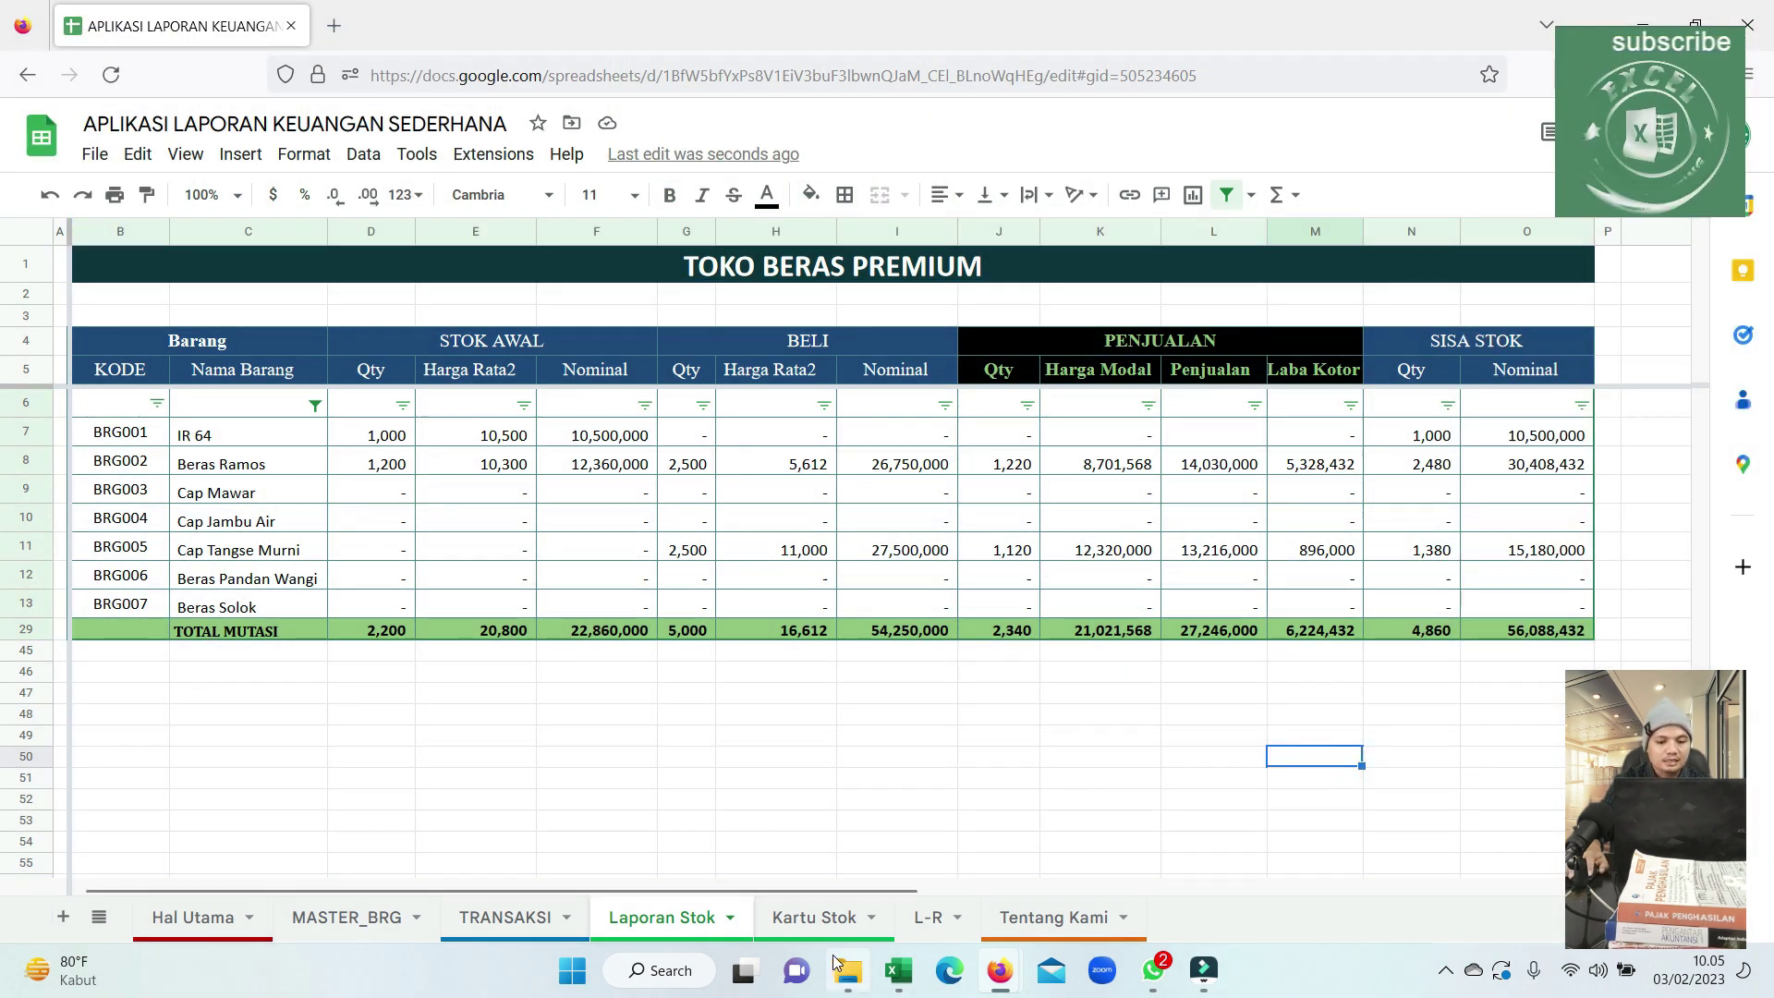
Open the Kartu Stok sheet and look through the stock card for Beras Ramos.
{"action": "left_click", "coordinate": [814, 916]}
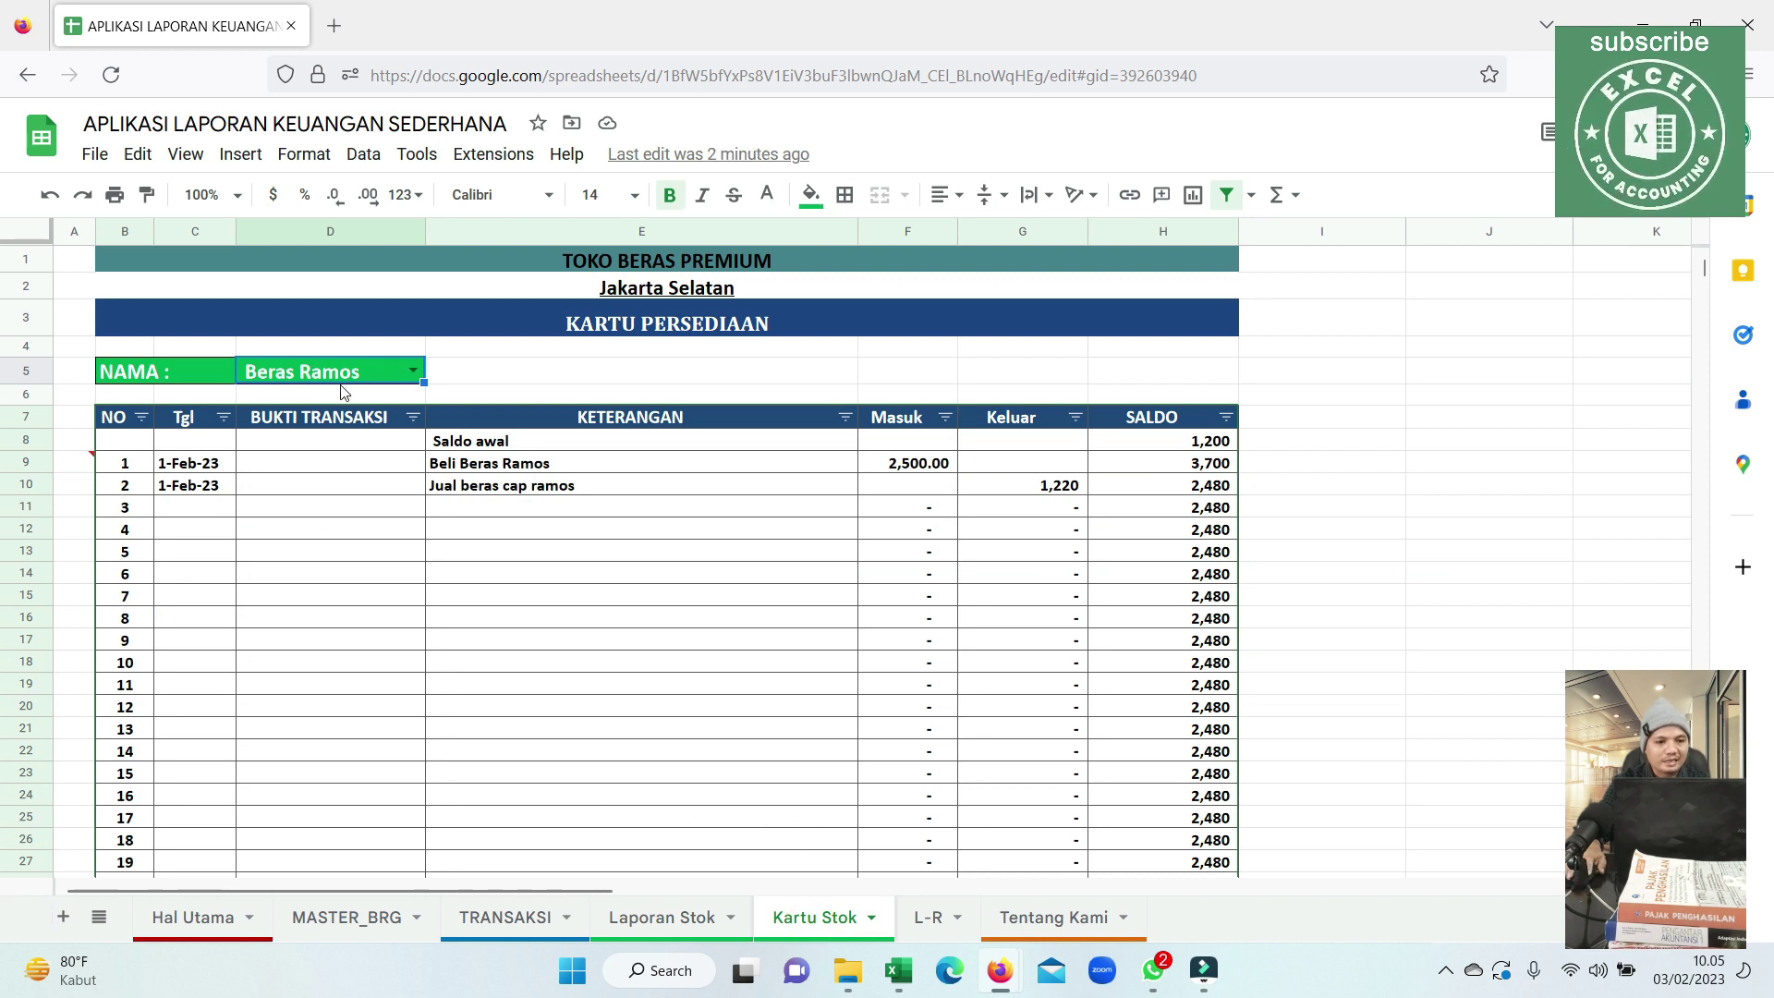
{"action": "left_click_drag", "start_coordinate": [421, 232], "coordinate": [434, 232]}
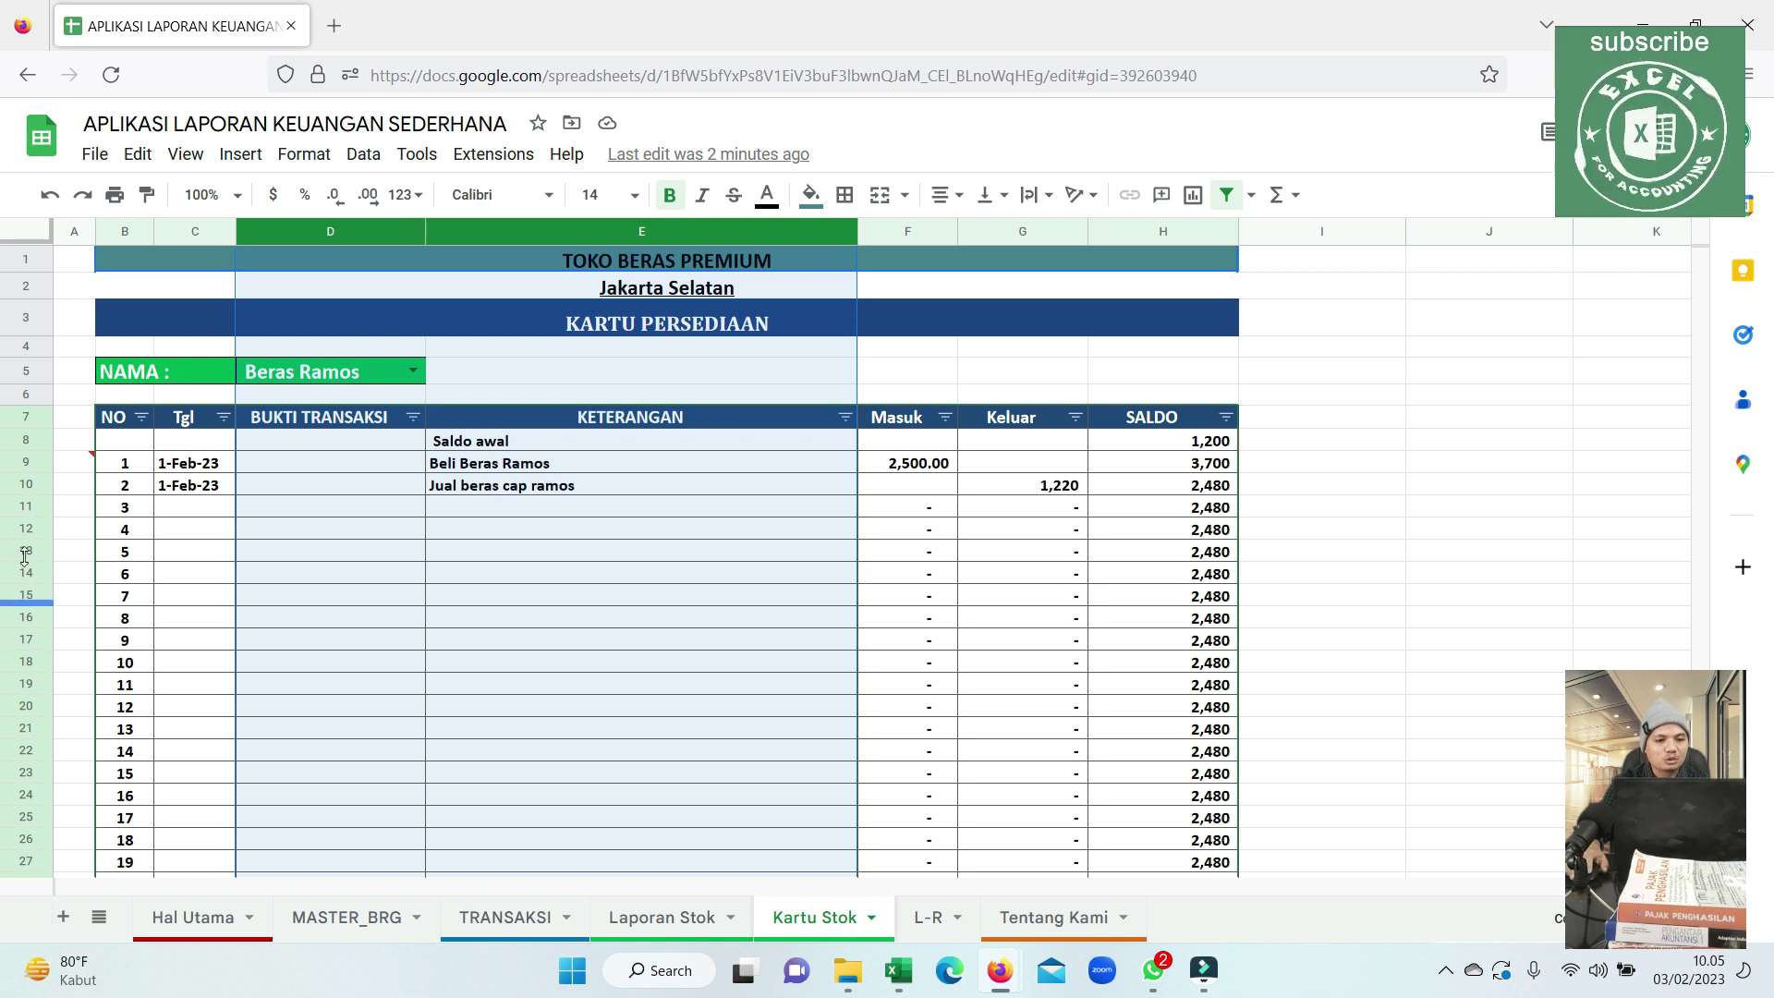
{"action": "left_click", "coordinate": [413, 583]}
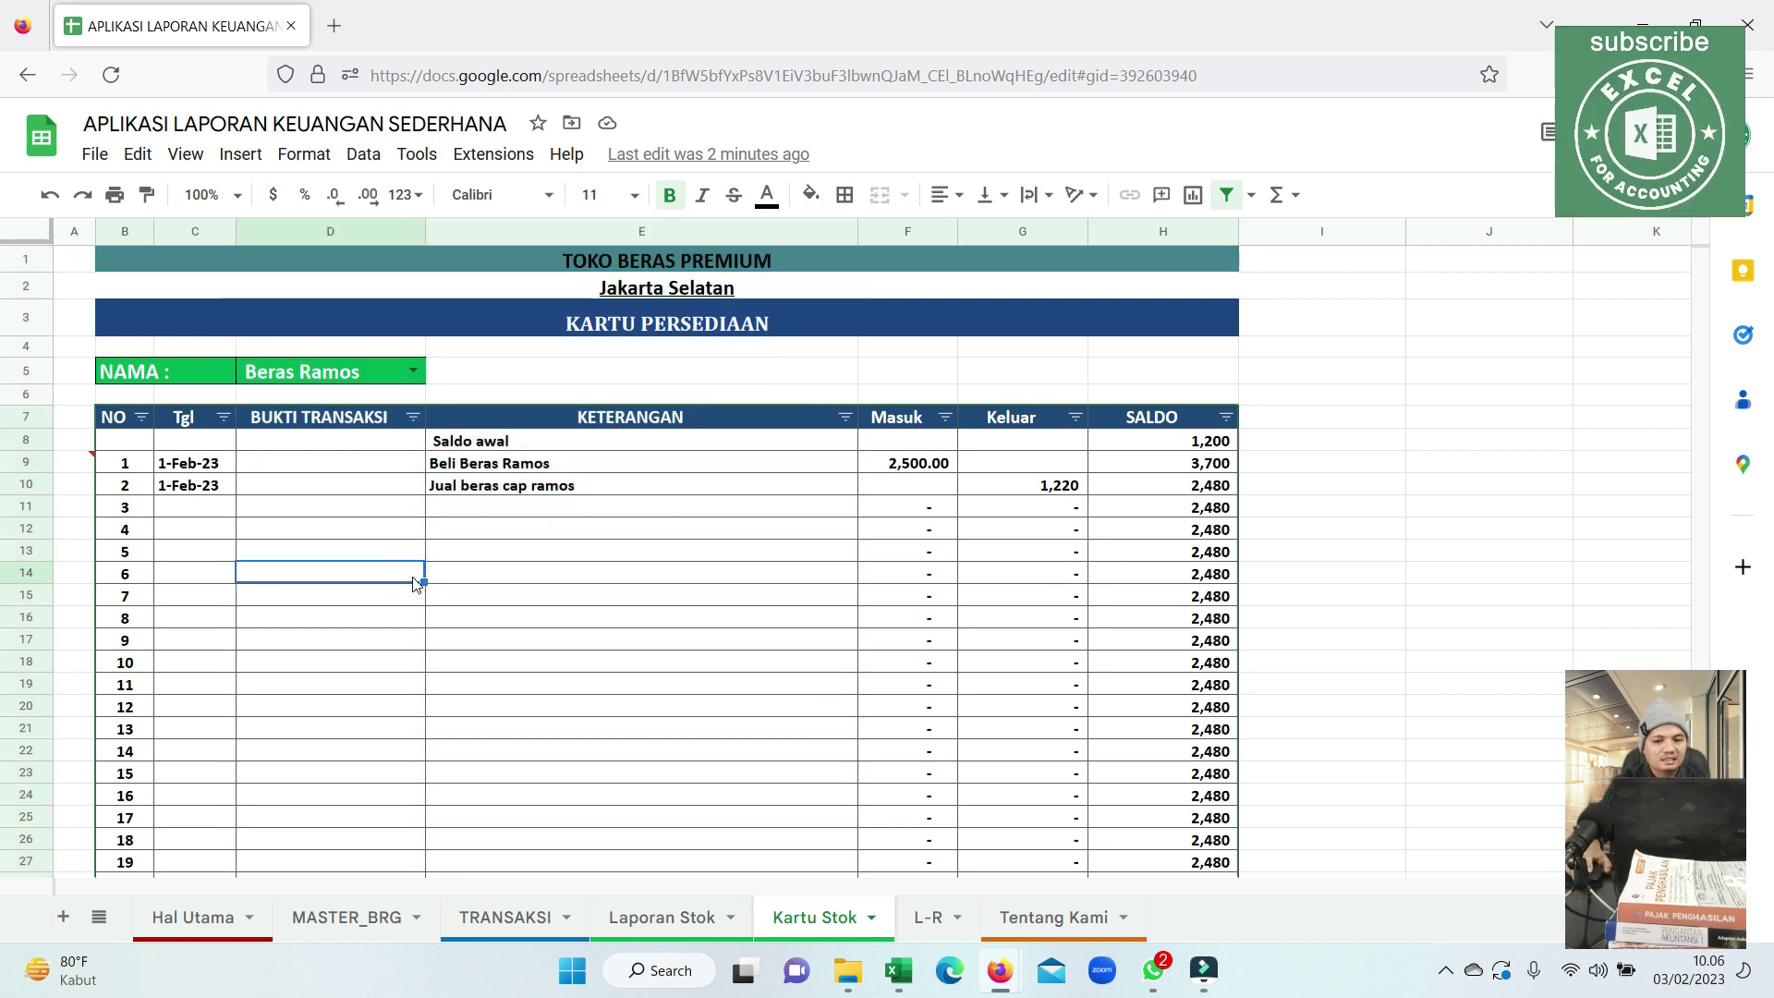
{"action": "scroll", "coordinate": [462, 610], "scroll_direction": "down", "scroll_amount": 8}
{"action": "scroll", "coordinate": [464, 616], "scroll_direction": "up", "scroll_amount": 8}
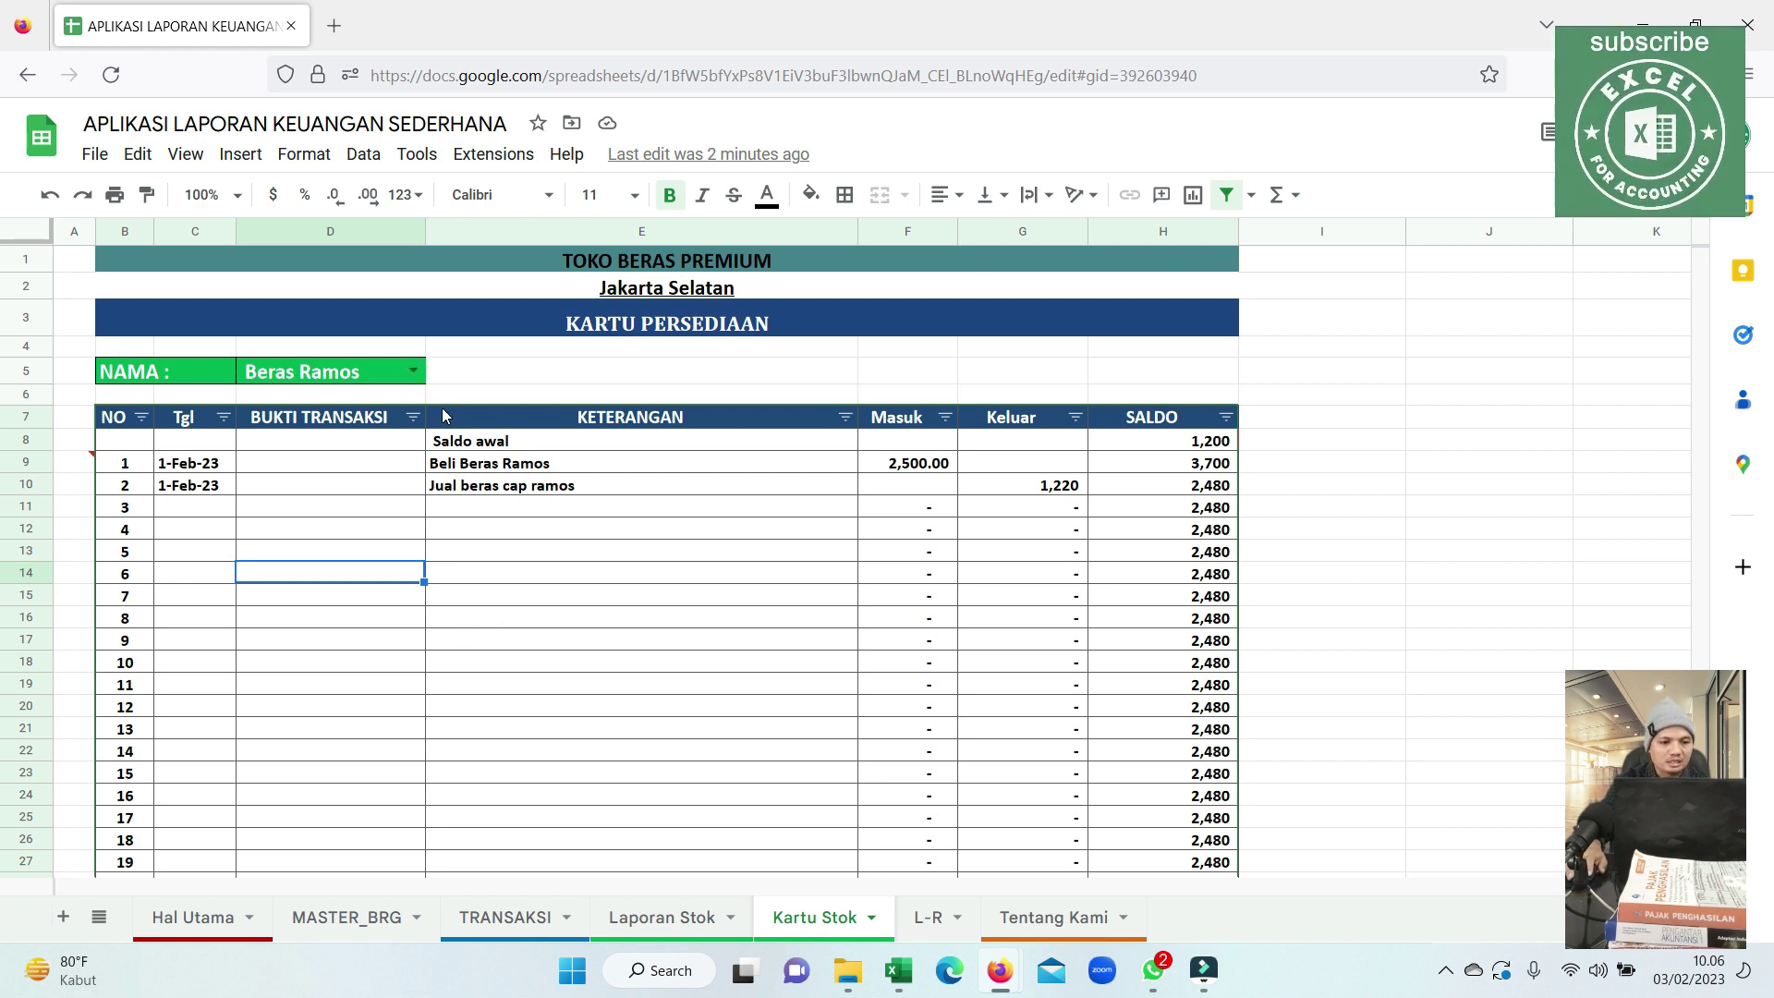
View the stock cards for Cap Mawar, Beras Solok and Beras Pandan Wangi, and return to the Beras Ramos card.
{"action": "left_click", "coordinate": [413, 372]}
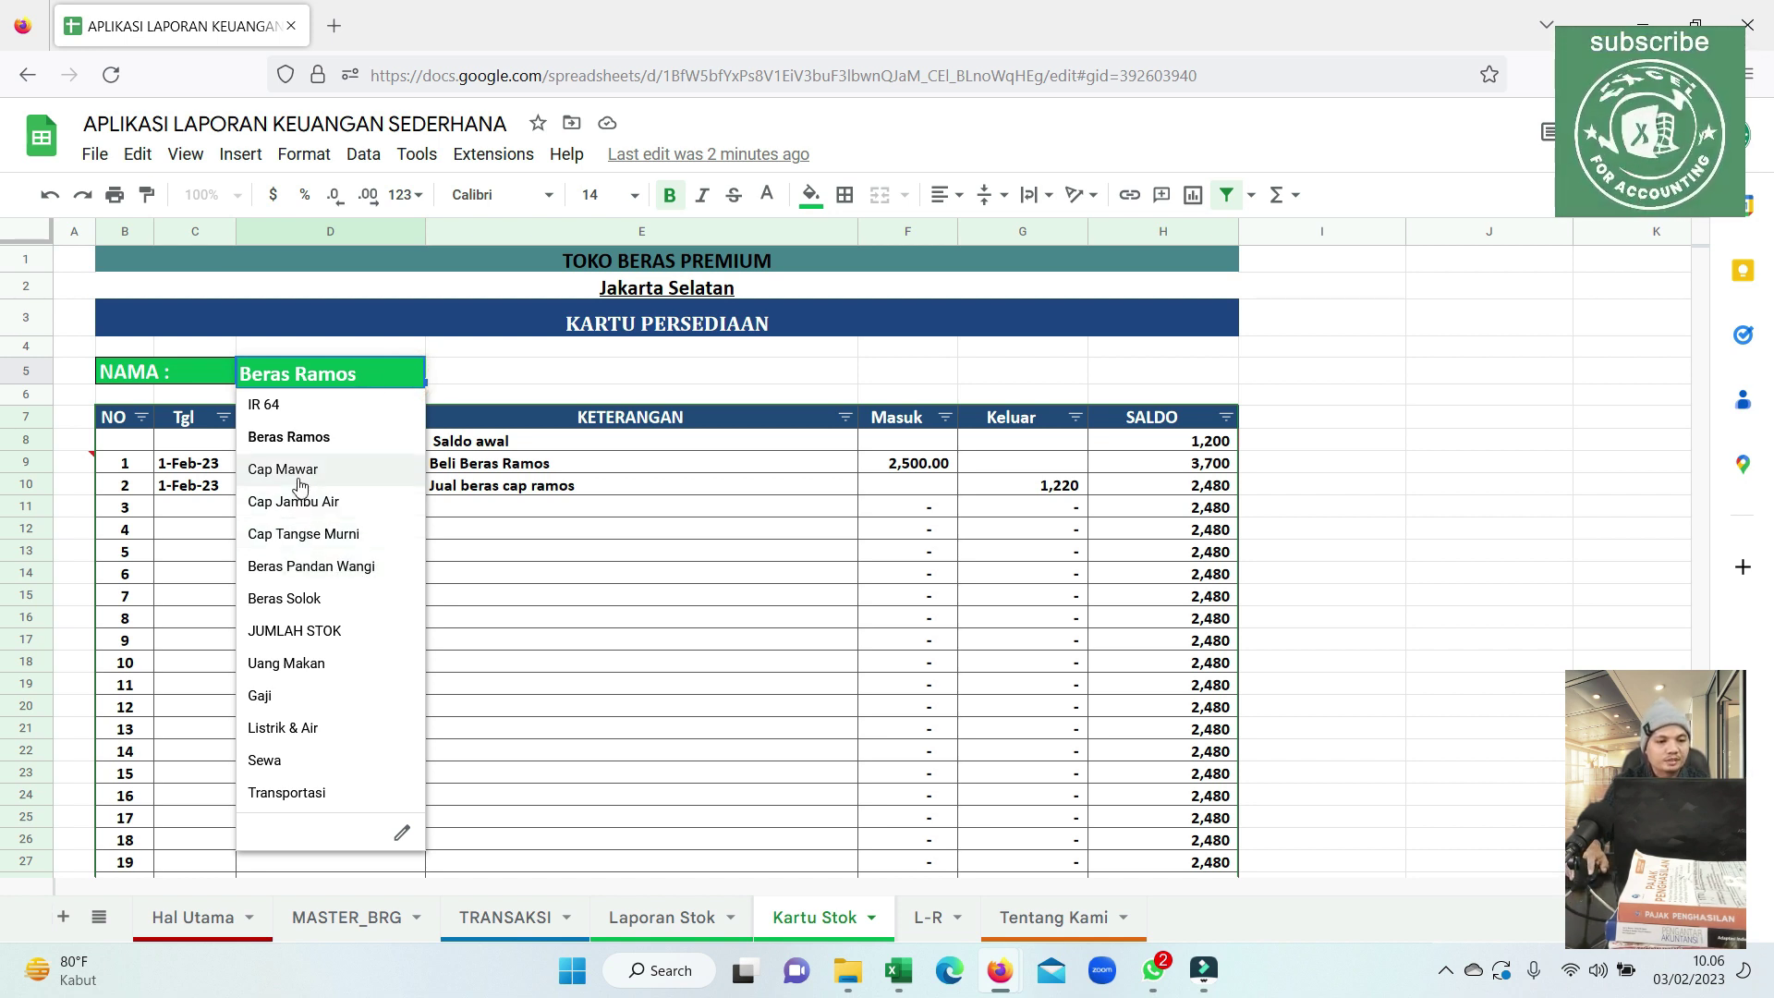
{"action": "left_click", "coordinate": [584, 562]}
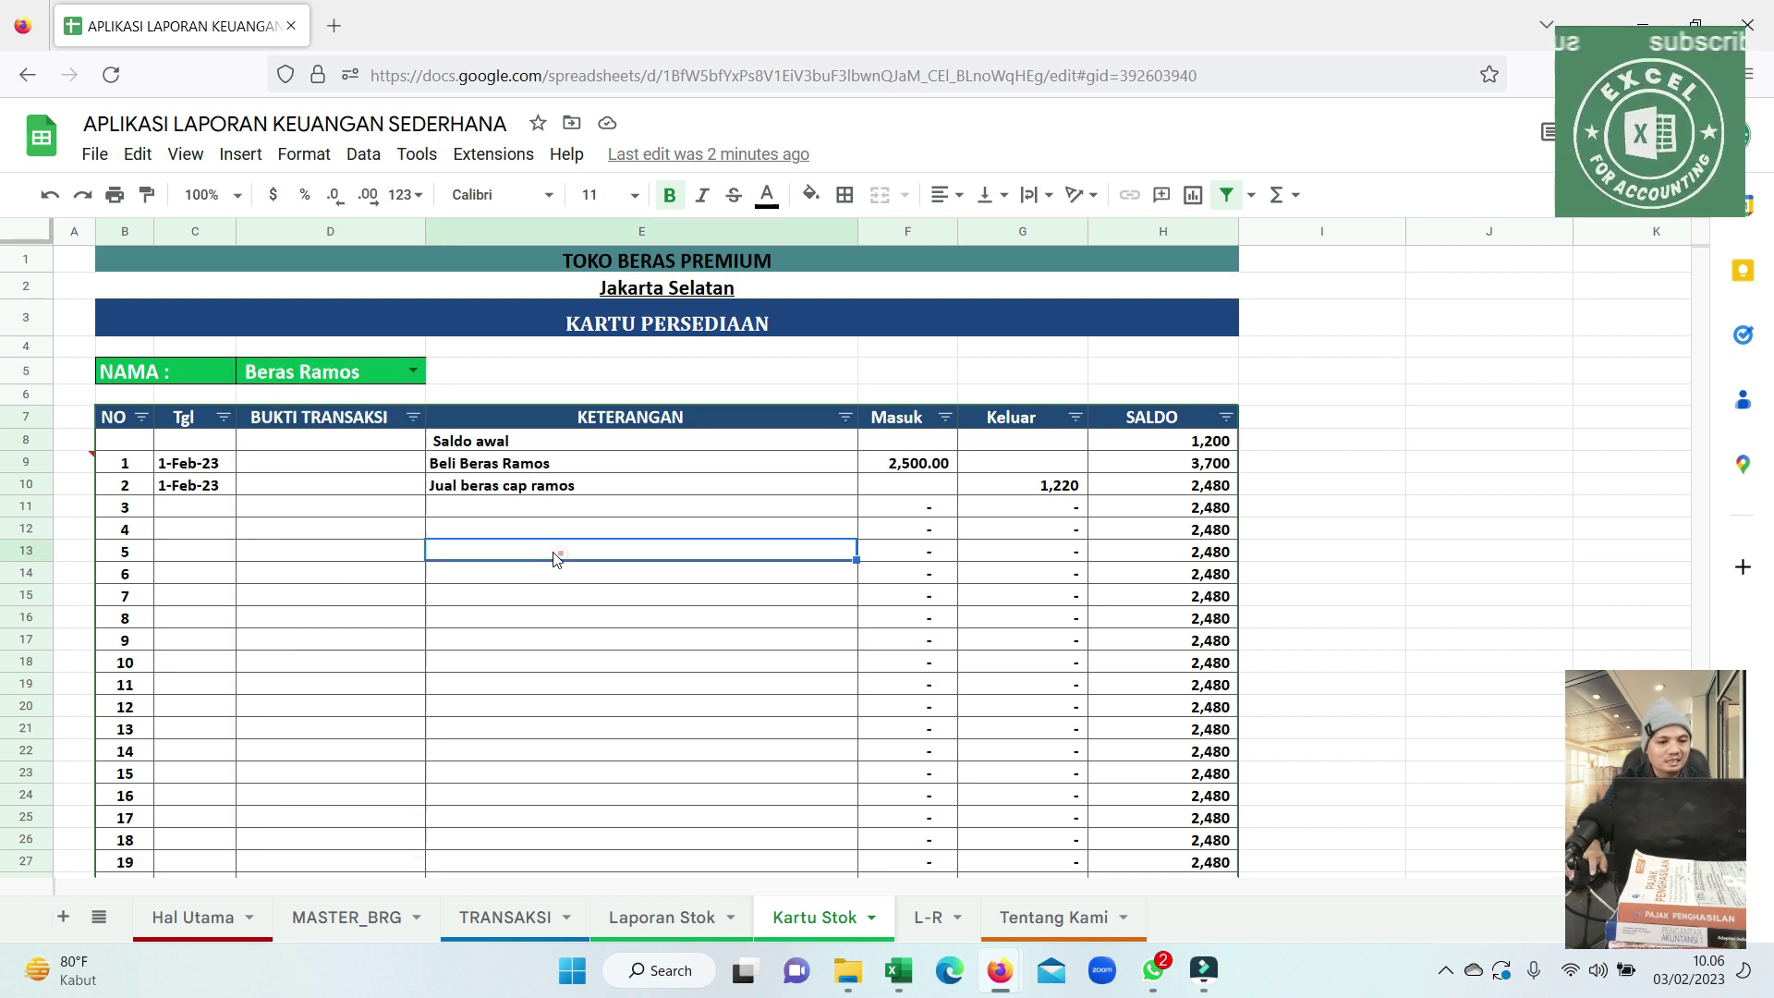
{"action": "left_click", "coordinate": [412, 371]}
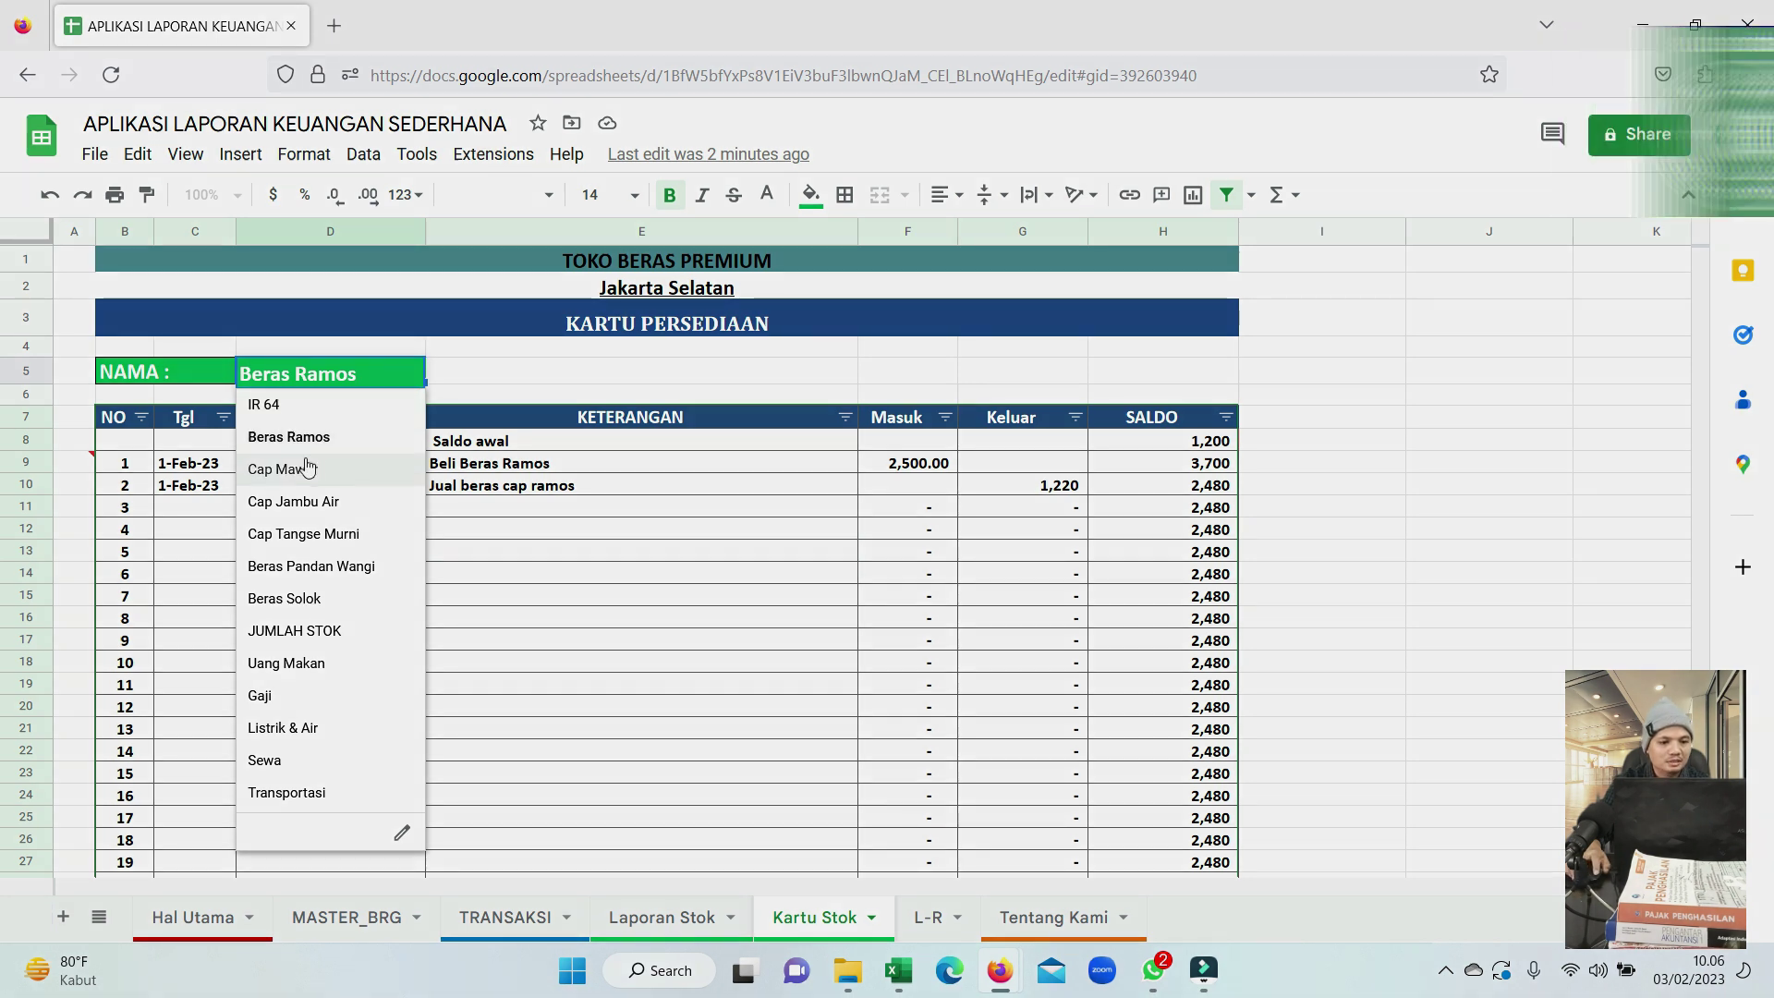
{"action": "left_click", "coordinate": [305, 469]}
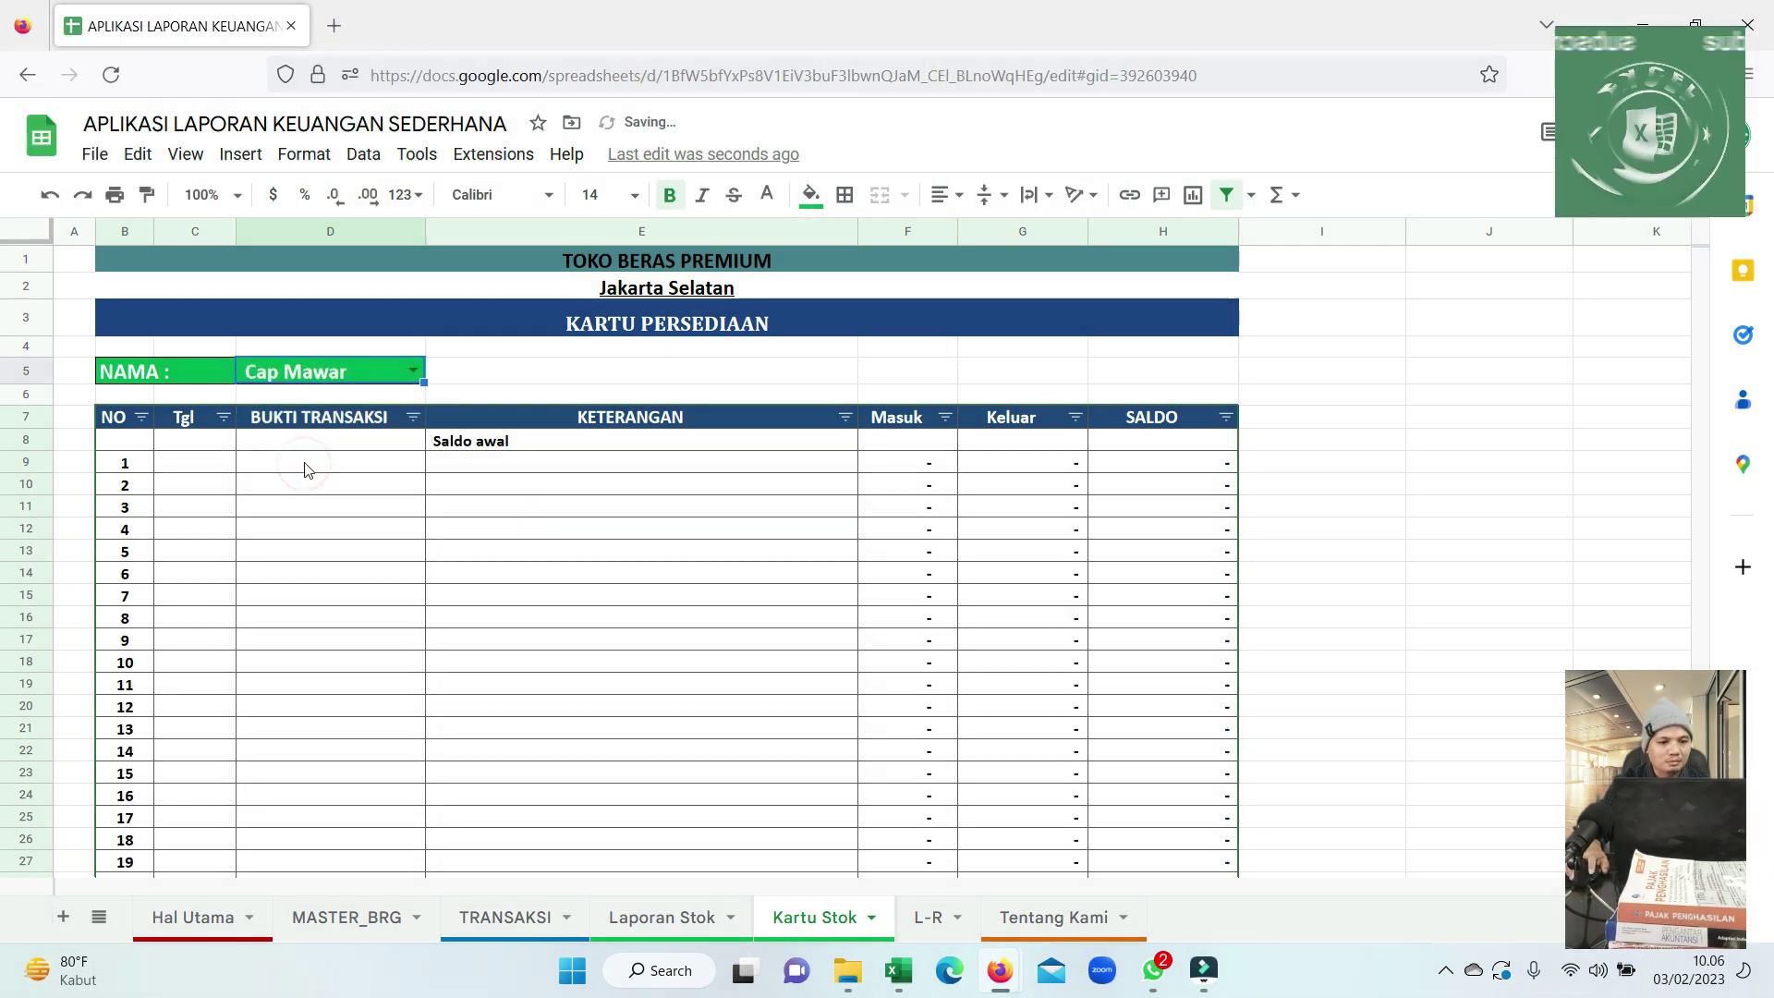
{"action": "left_click", "coordinate": [412, 372]}
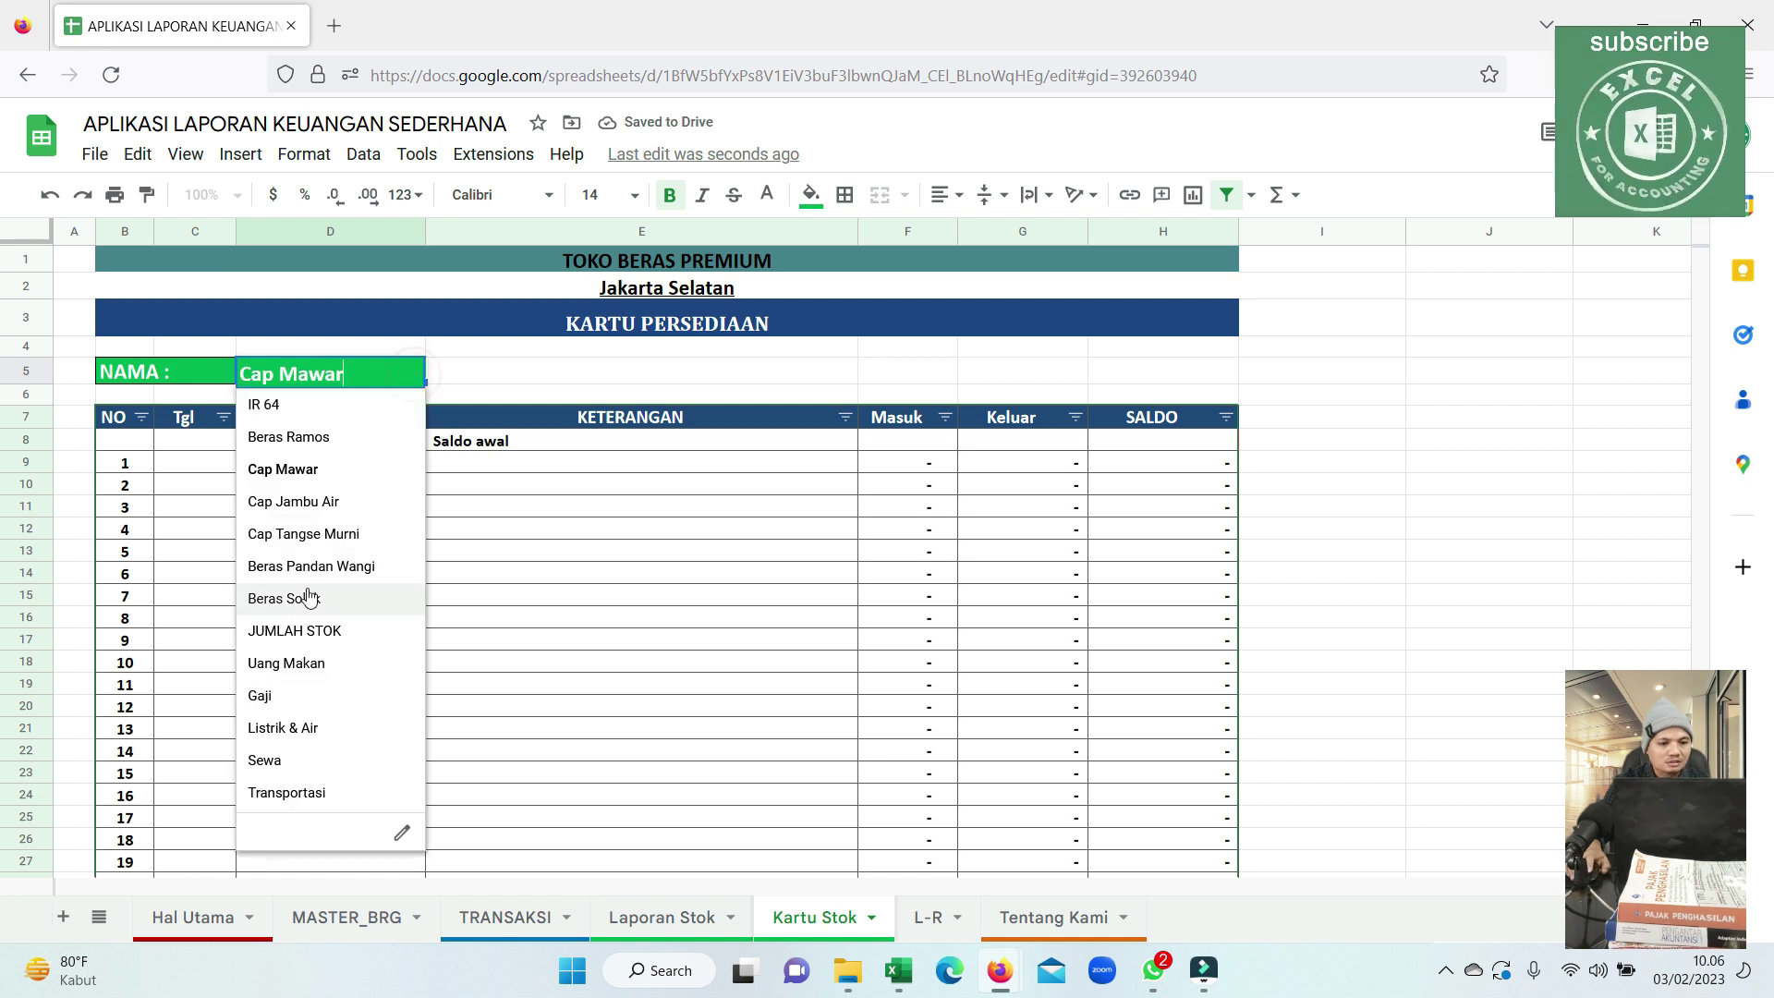
{"action": "left_click", "coordinate": [307, 596]}
{"action": "left_click", "coordinate": [412, 369]}
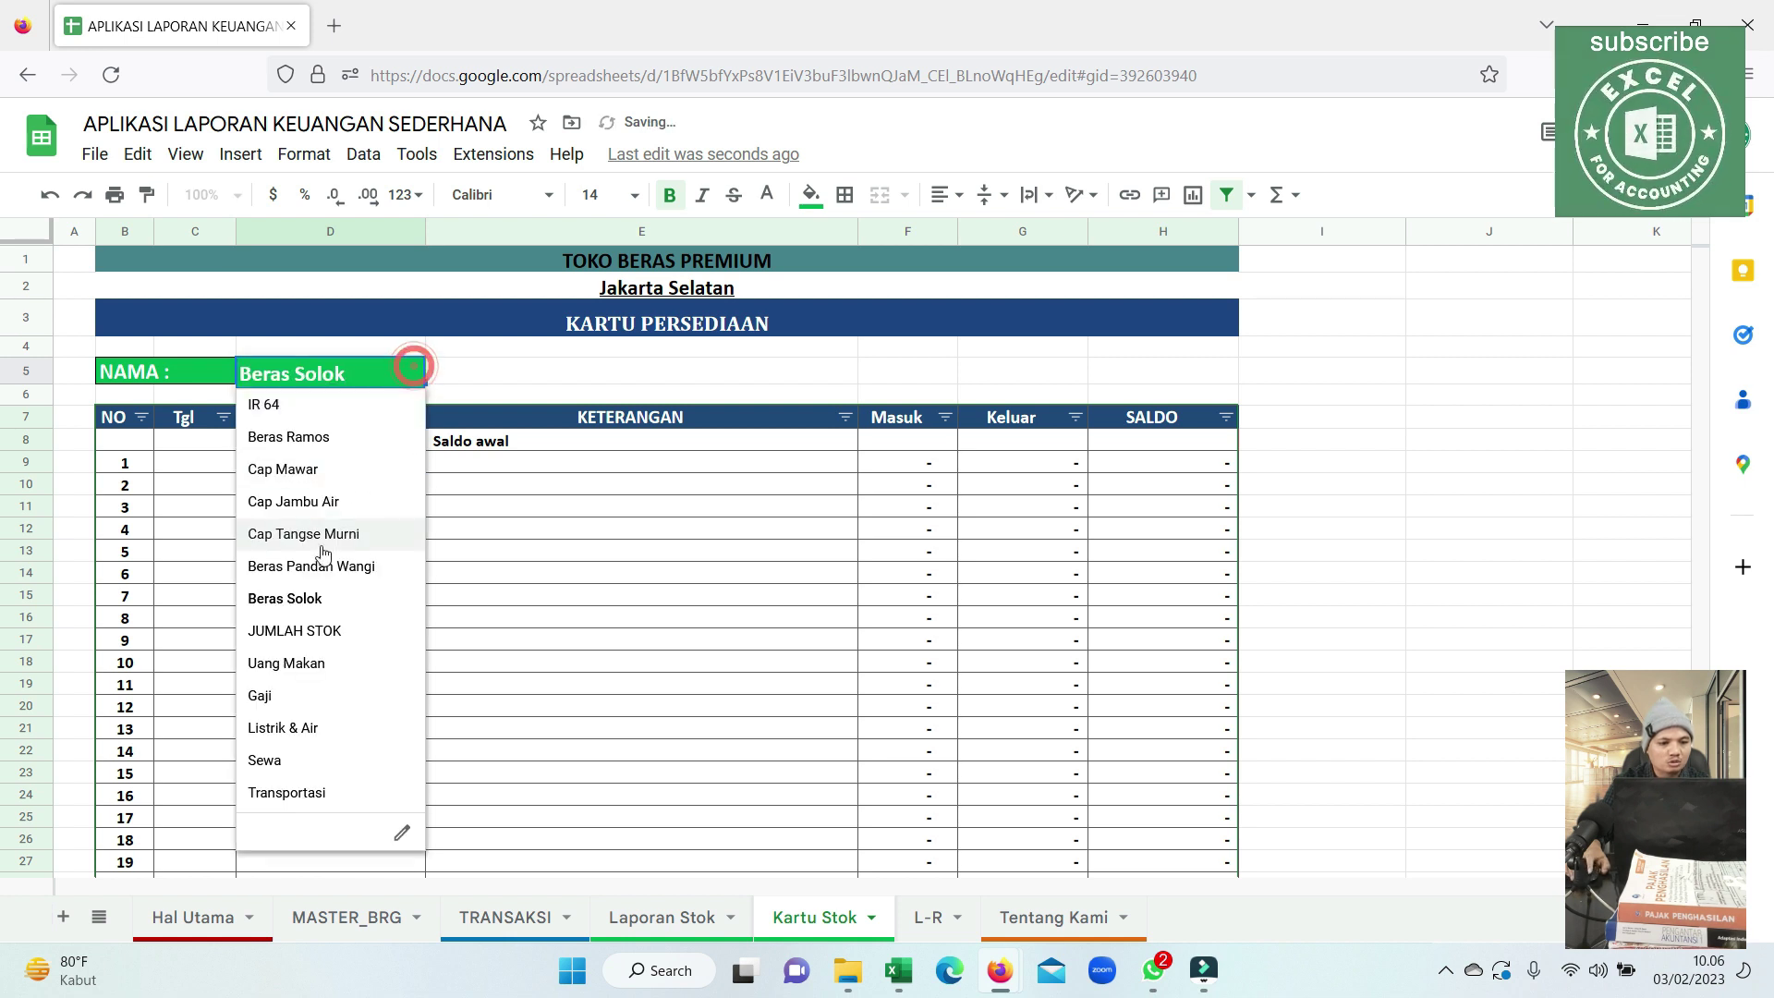
{"action": "left_click", "coordinate": [314, 566]}
{"action": "left_click", "coordinate": [412, 374]}
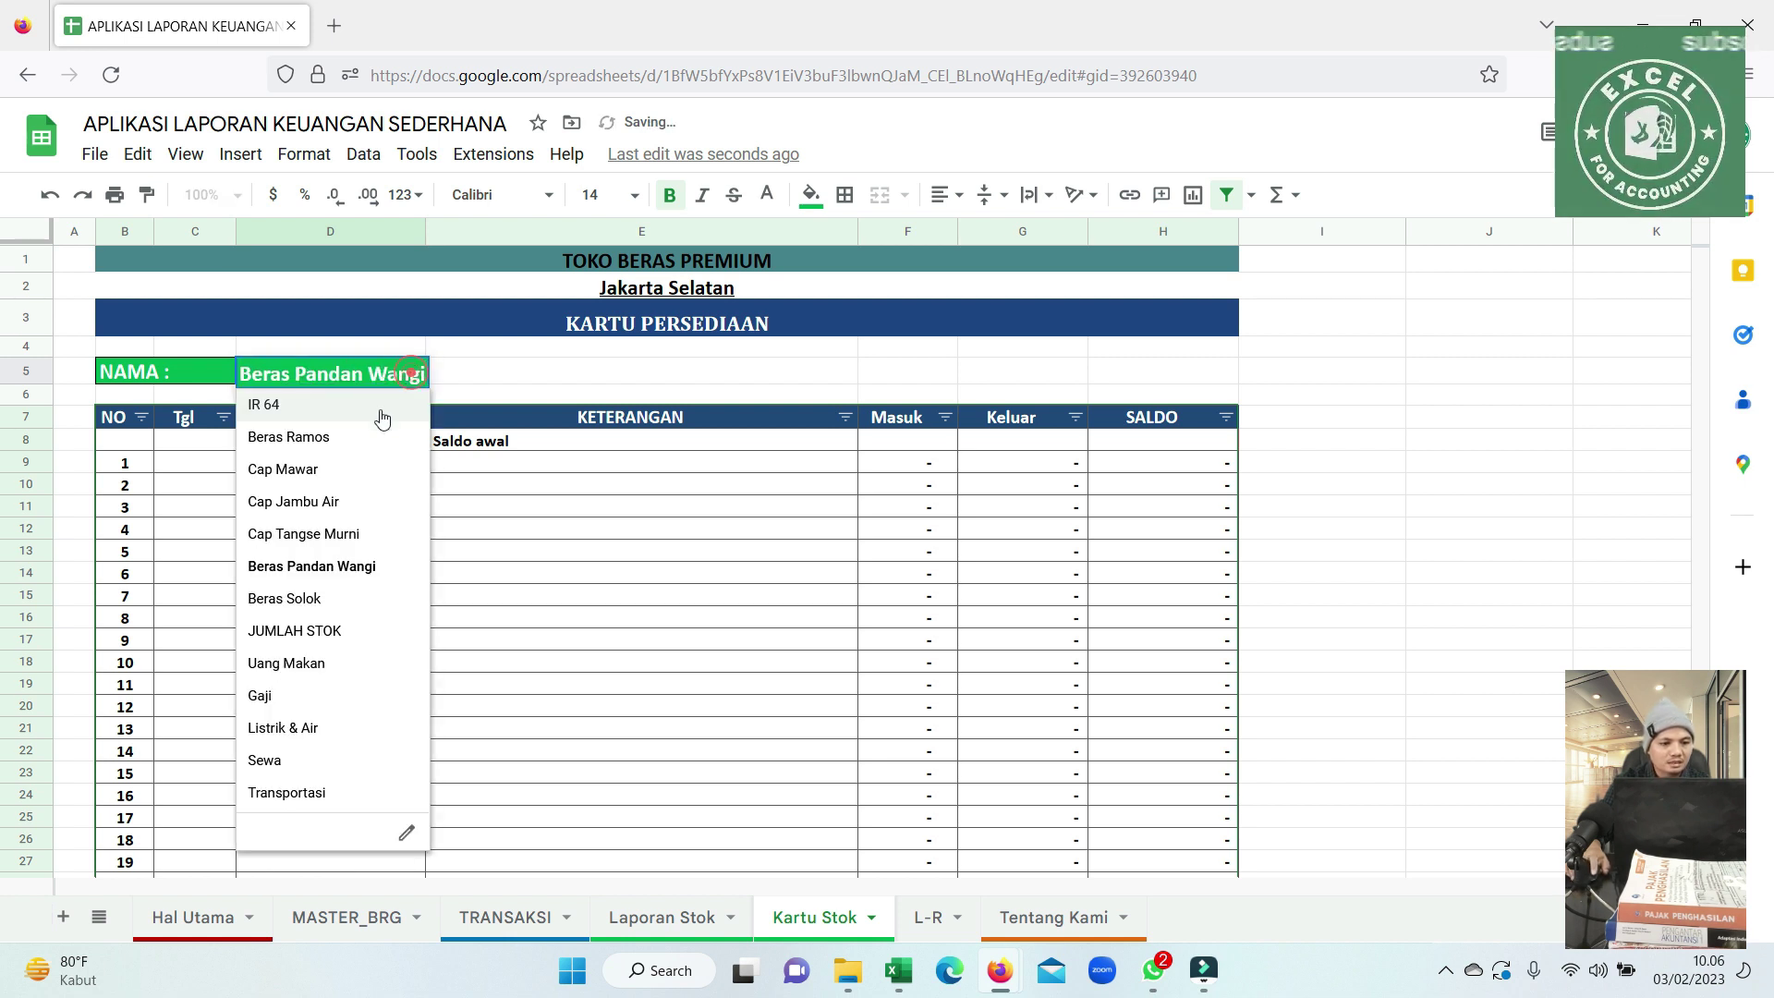
{"action": "left_click", "coordinate": [292, 443]}
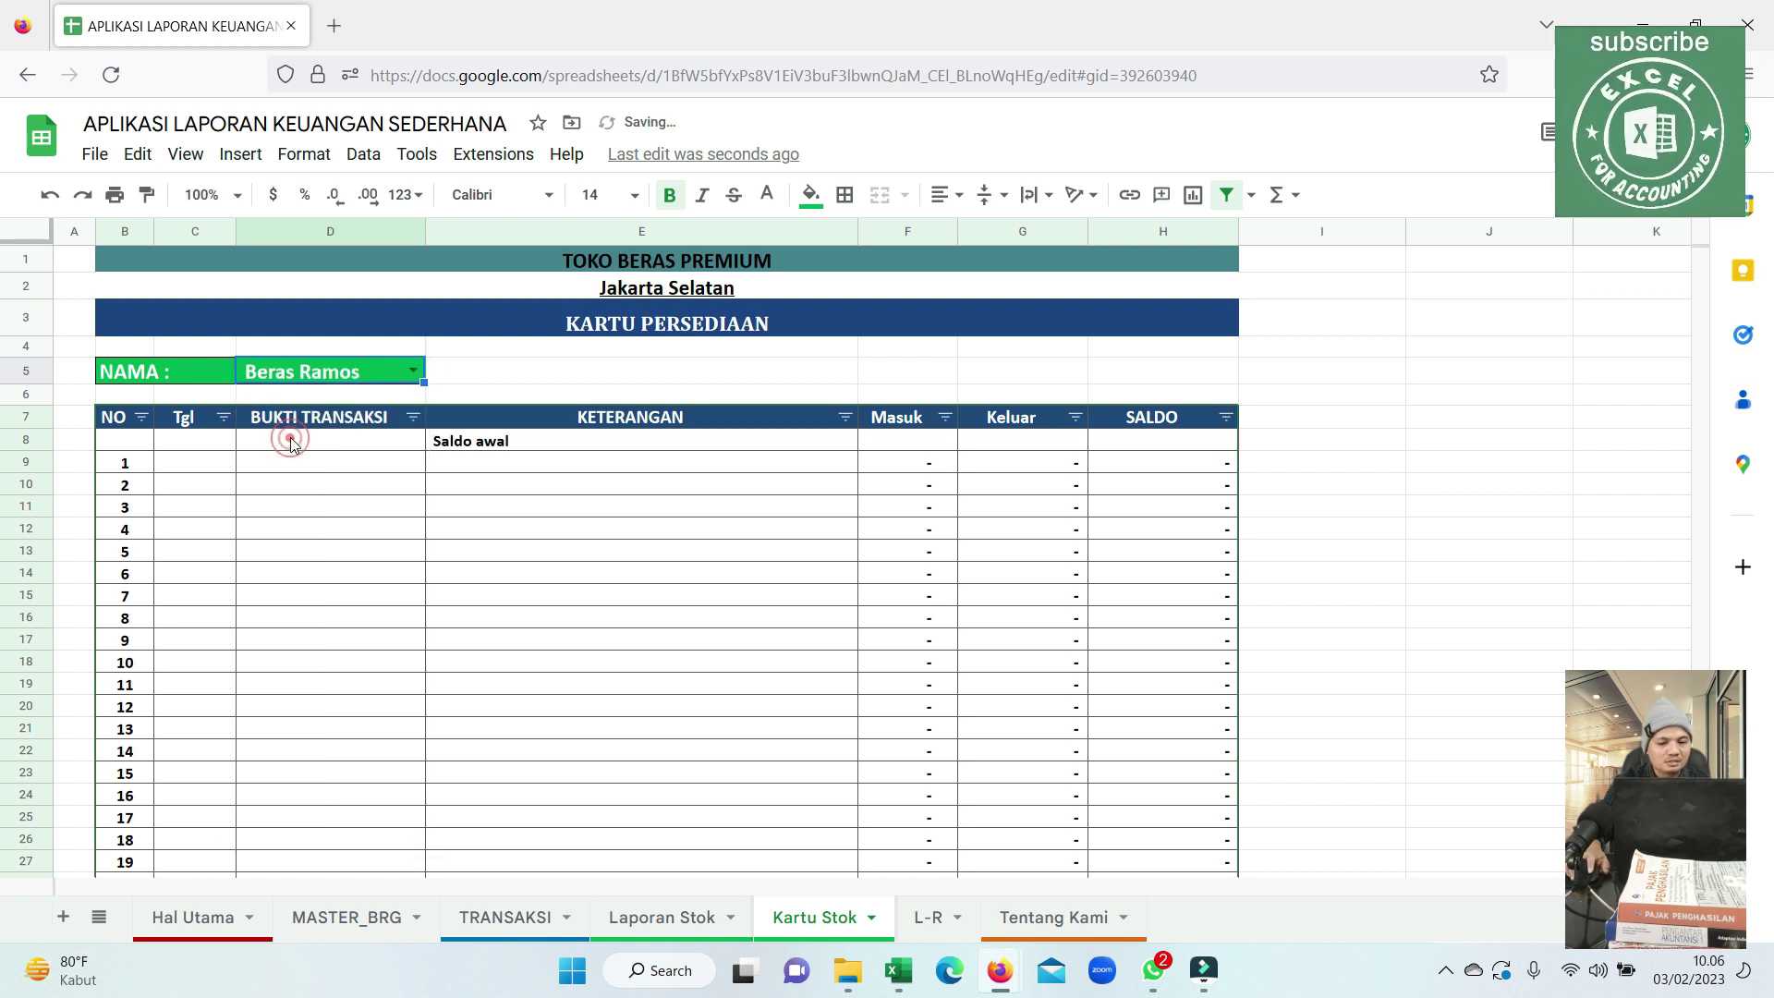
{"action": "left_click", "coordinate": [577, 589]}
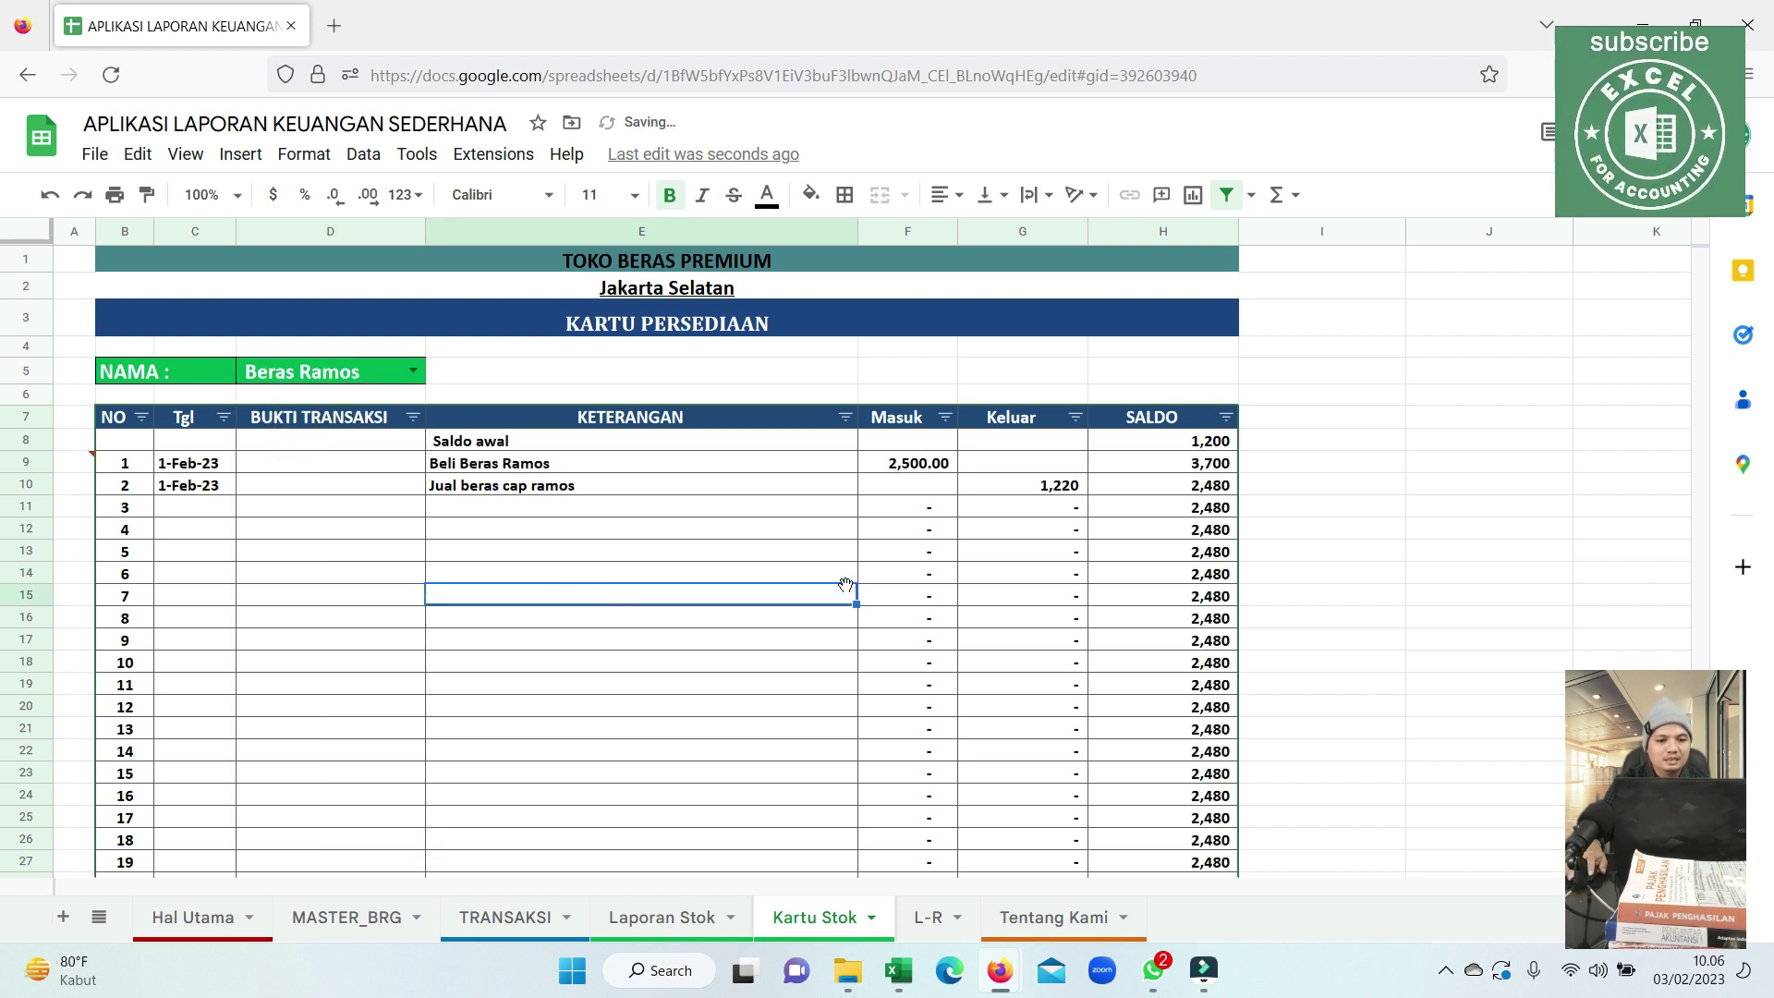
{"action": "left_click", "coordinate": [934, 470]}
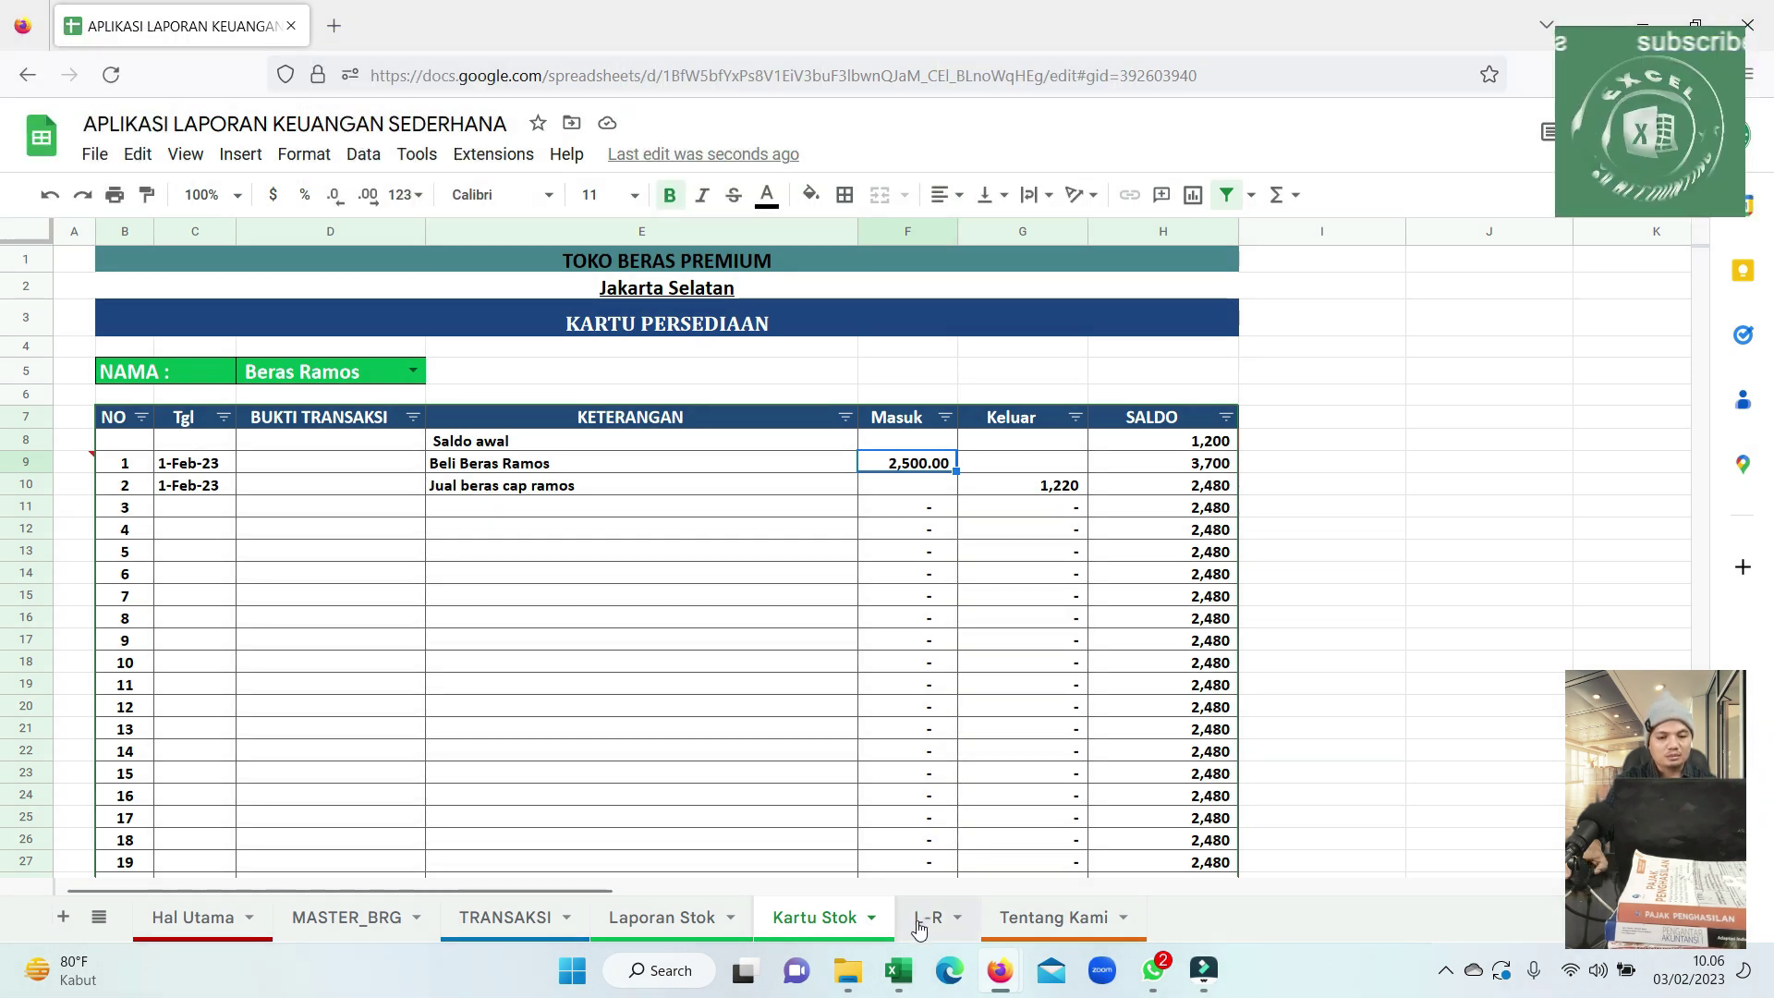
Open the L-R sheet and select the profit and loss report in A3:C19 for review.
{"action": "left_click", "coordinate": [928, 917]}
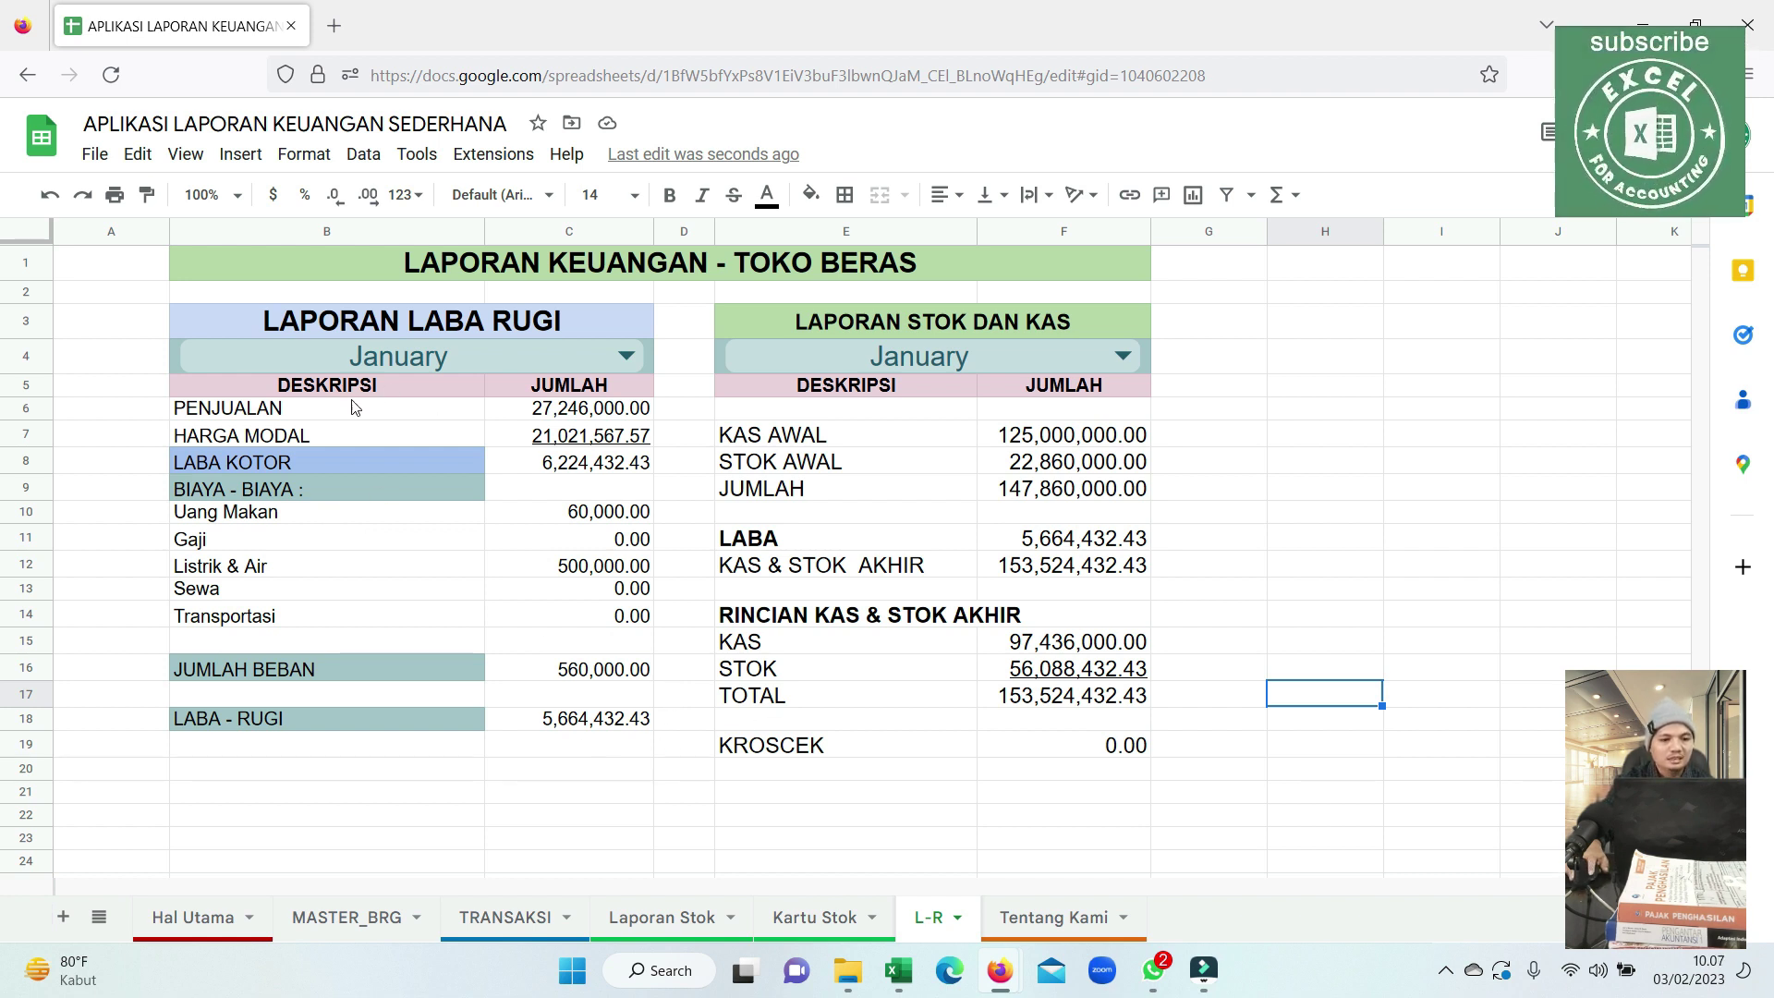
{"action": "left_click_drag", "start_coordinate": [111, 325], "coordinate": [654, 759]}
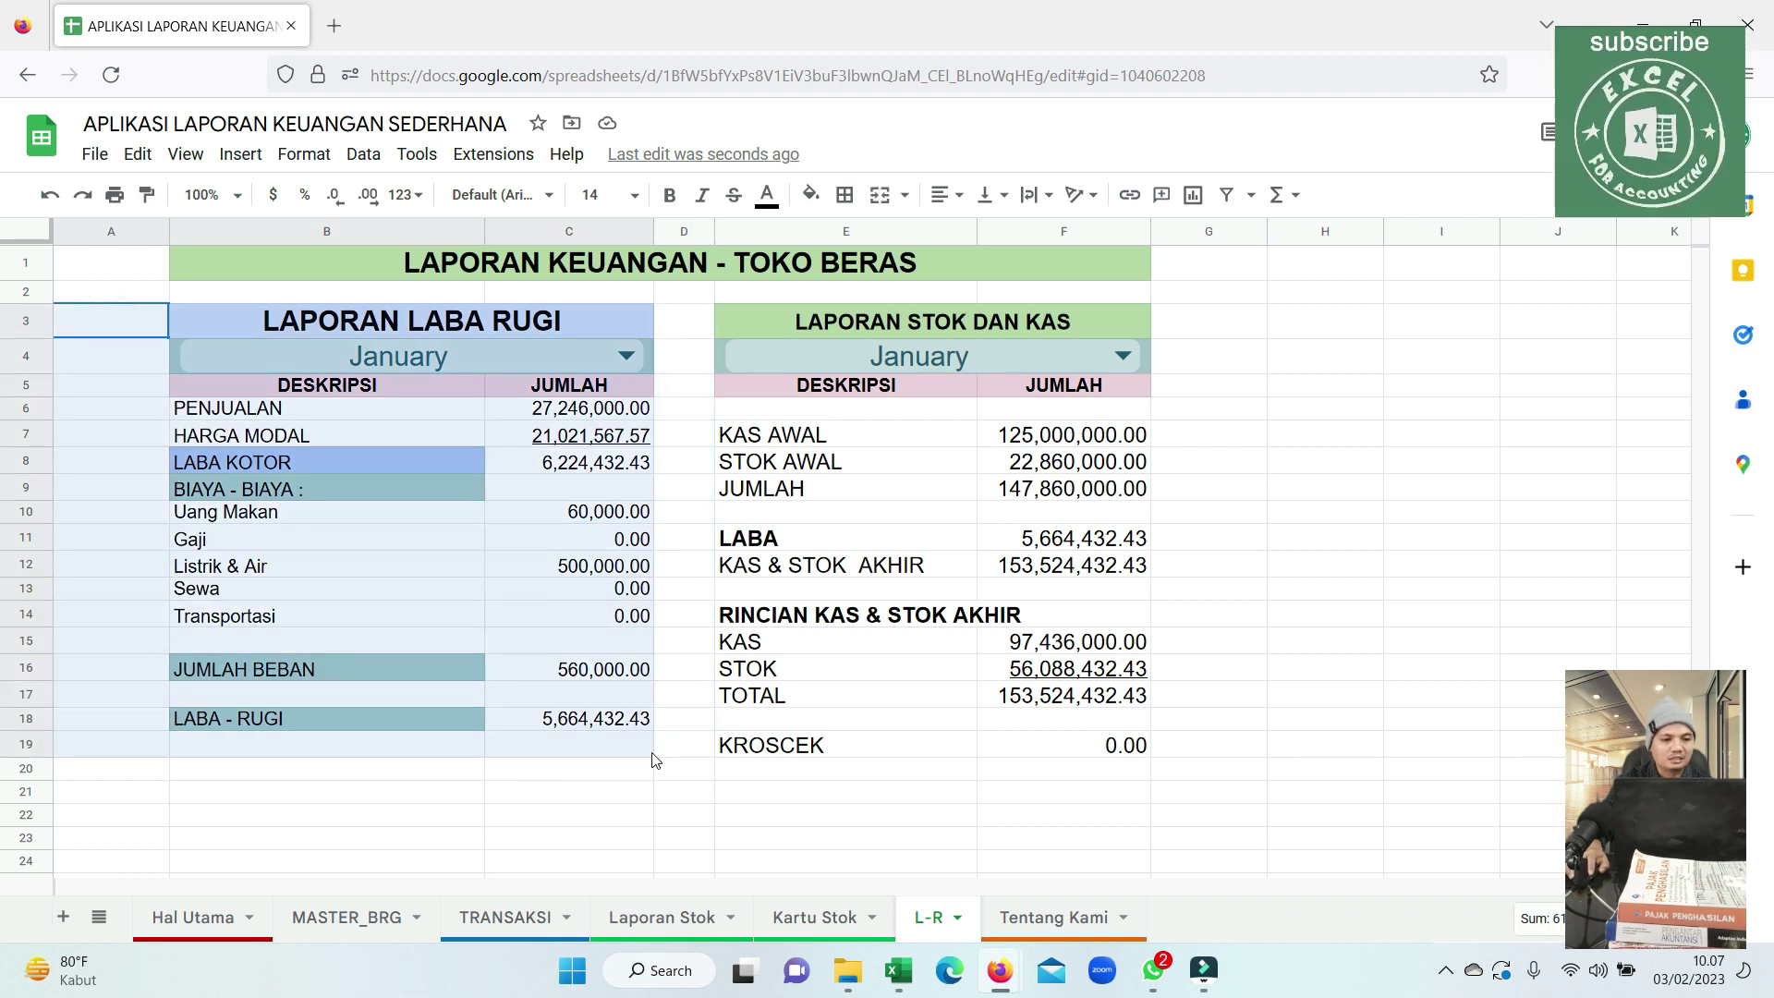
Examine the sales, cost of goods, gross profit, total expenses and net profit lines of the January profit and loss report.
{"action": "left_click", "coordinate": [350, 408]}
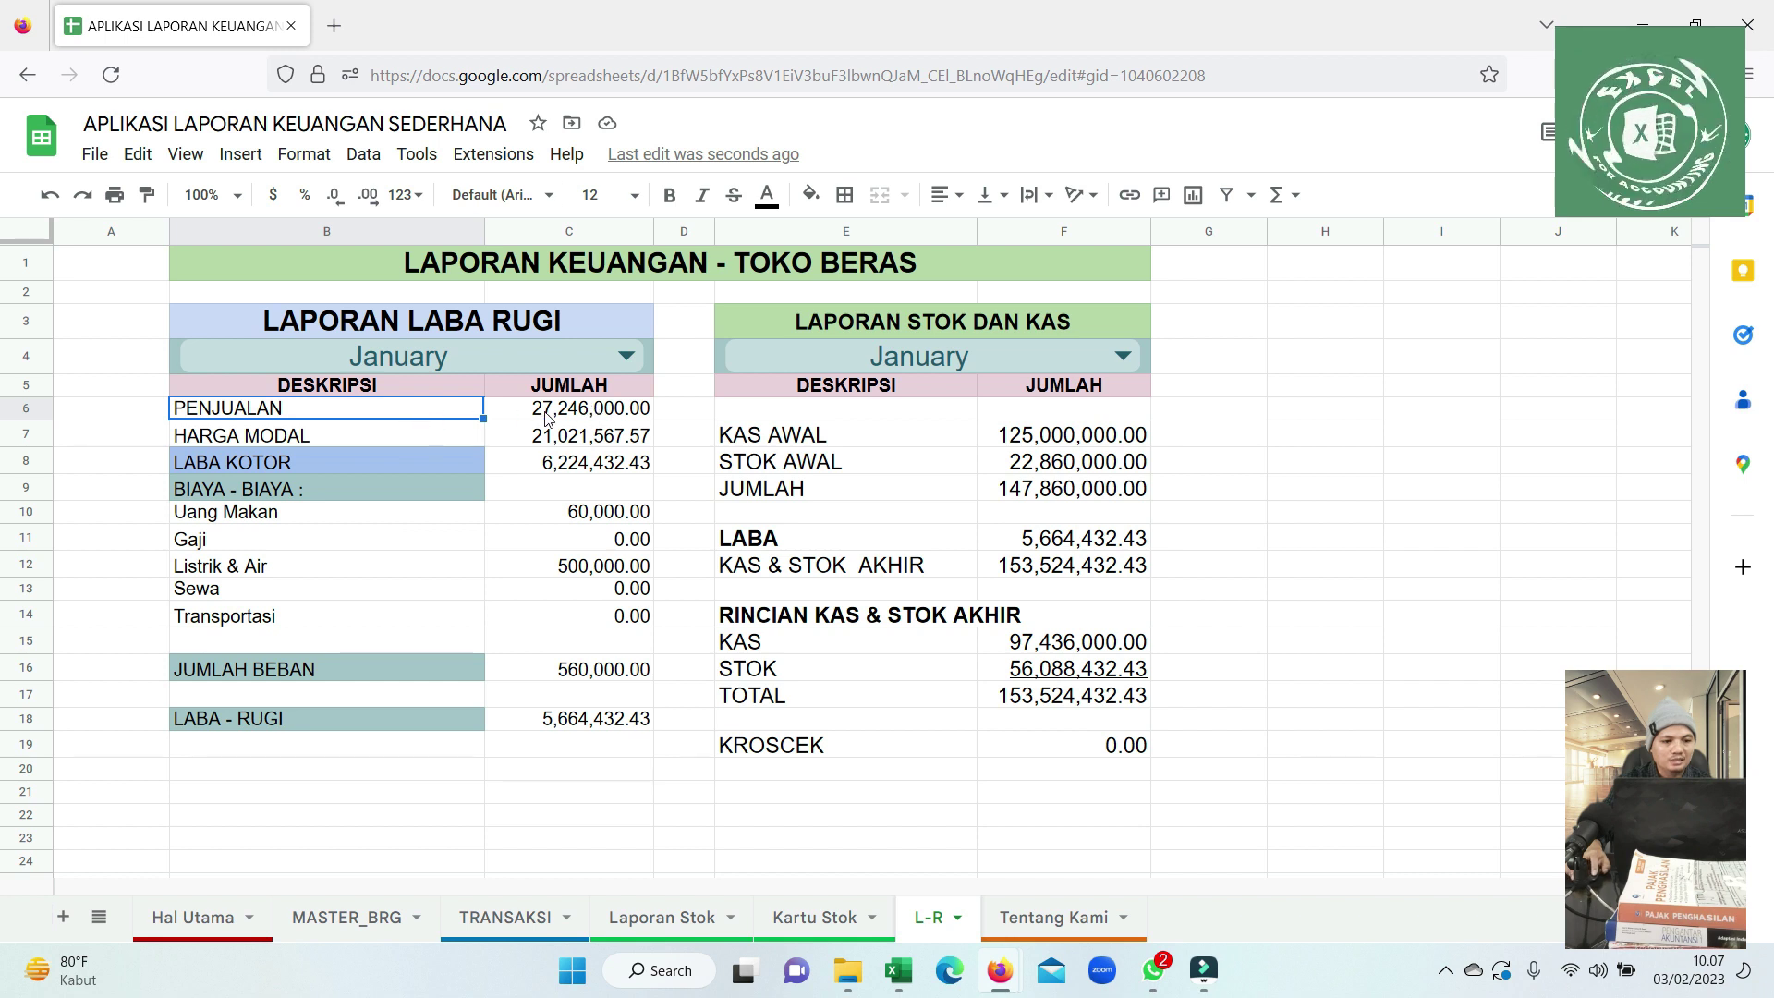
{"action": "left_click", "coordinate": [298, 432]}
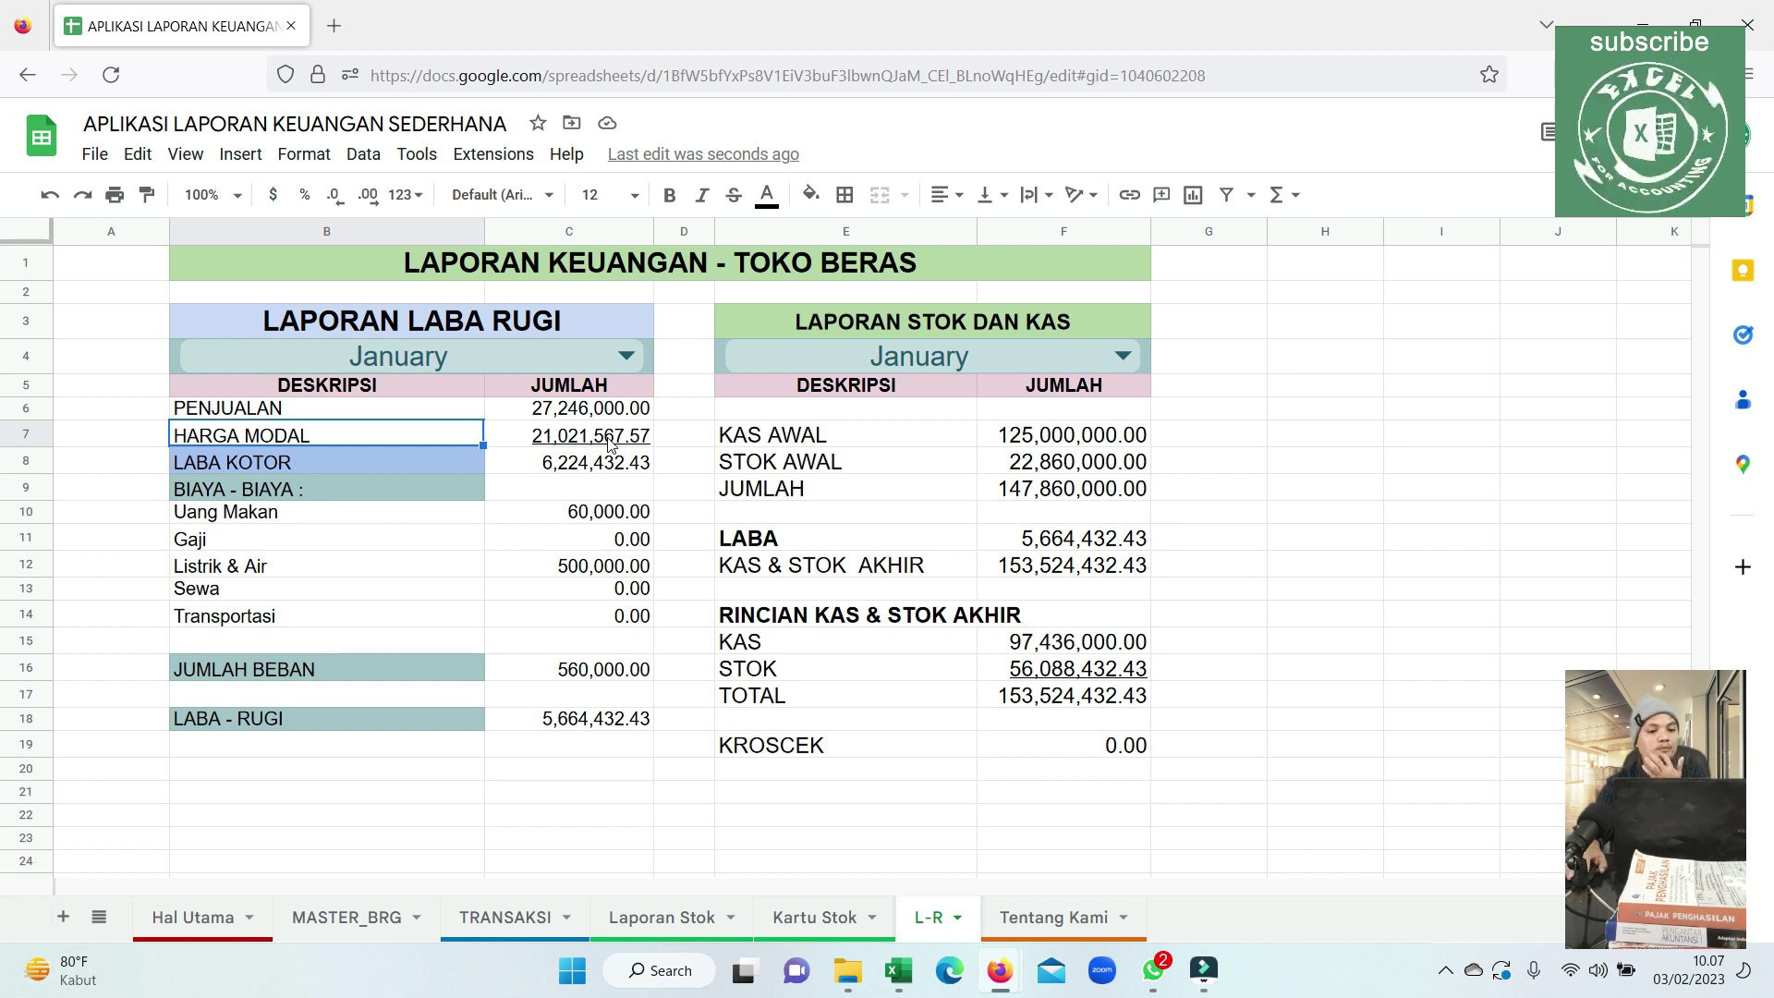
{"action": "left_click", "coordinate": [308, 469]}
{"action": "left_click", "coordinate": [604, 459]}
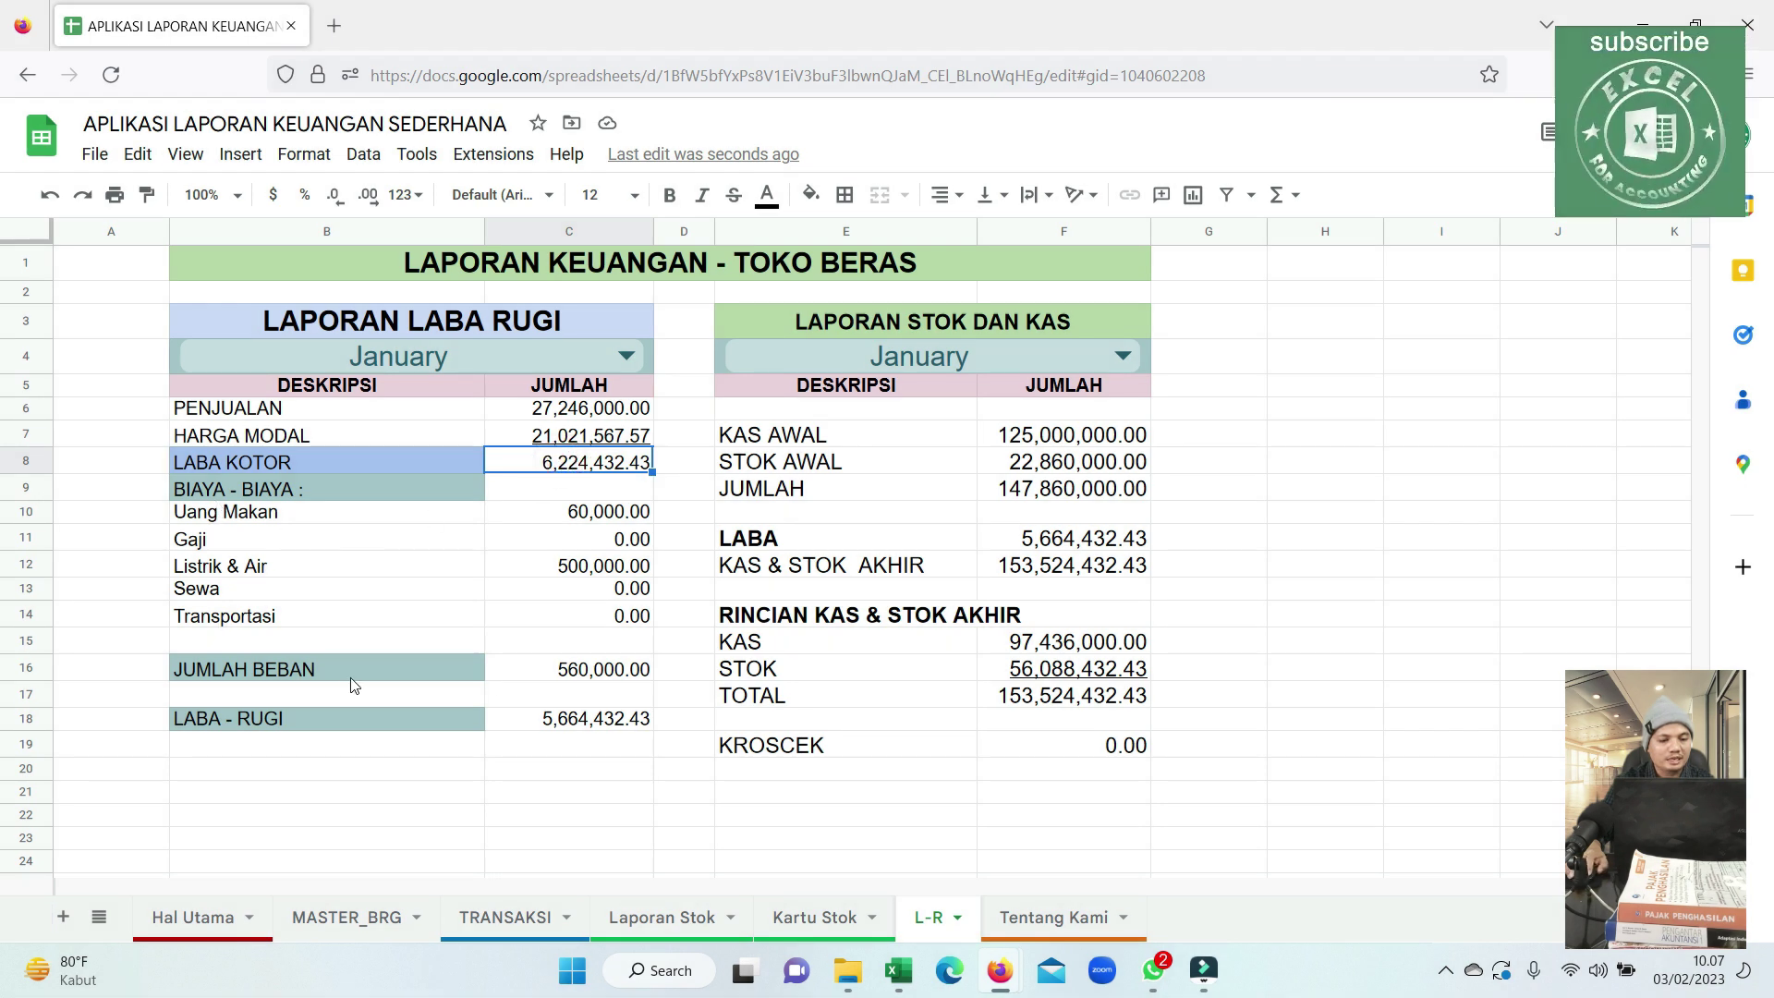
{"action": "left_click", "coordinate": [581, 679]}
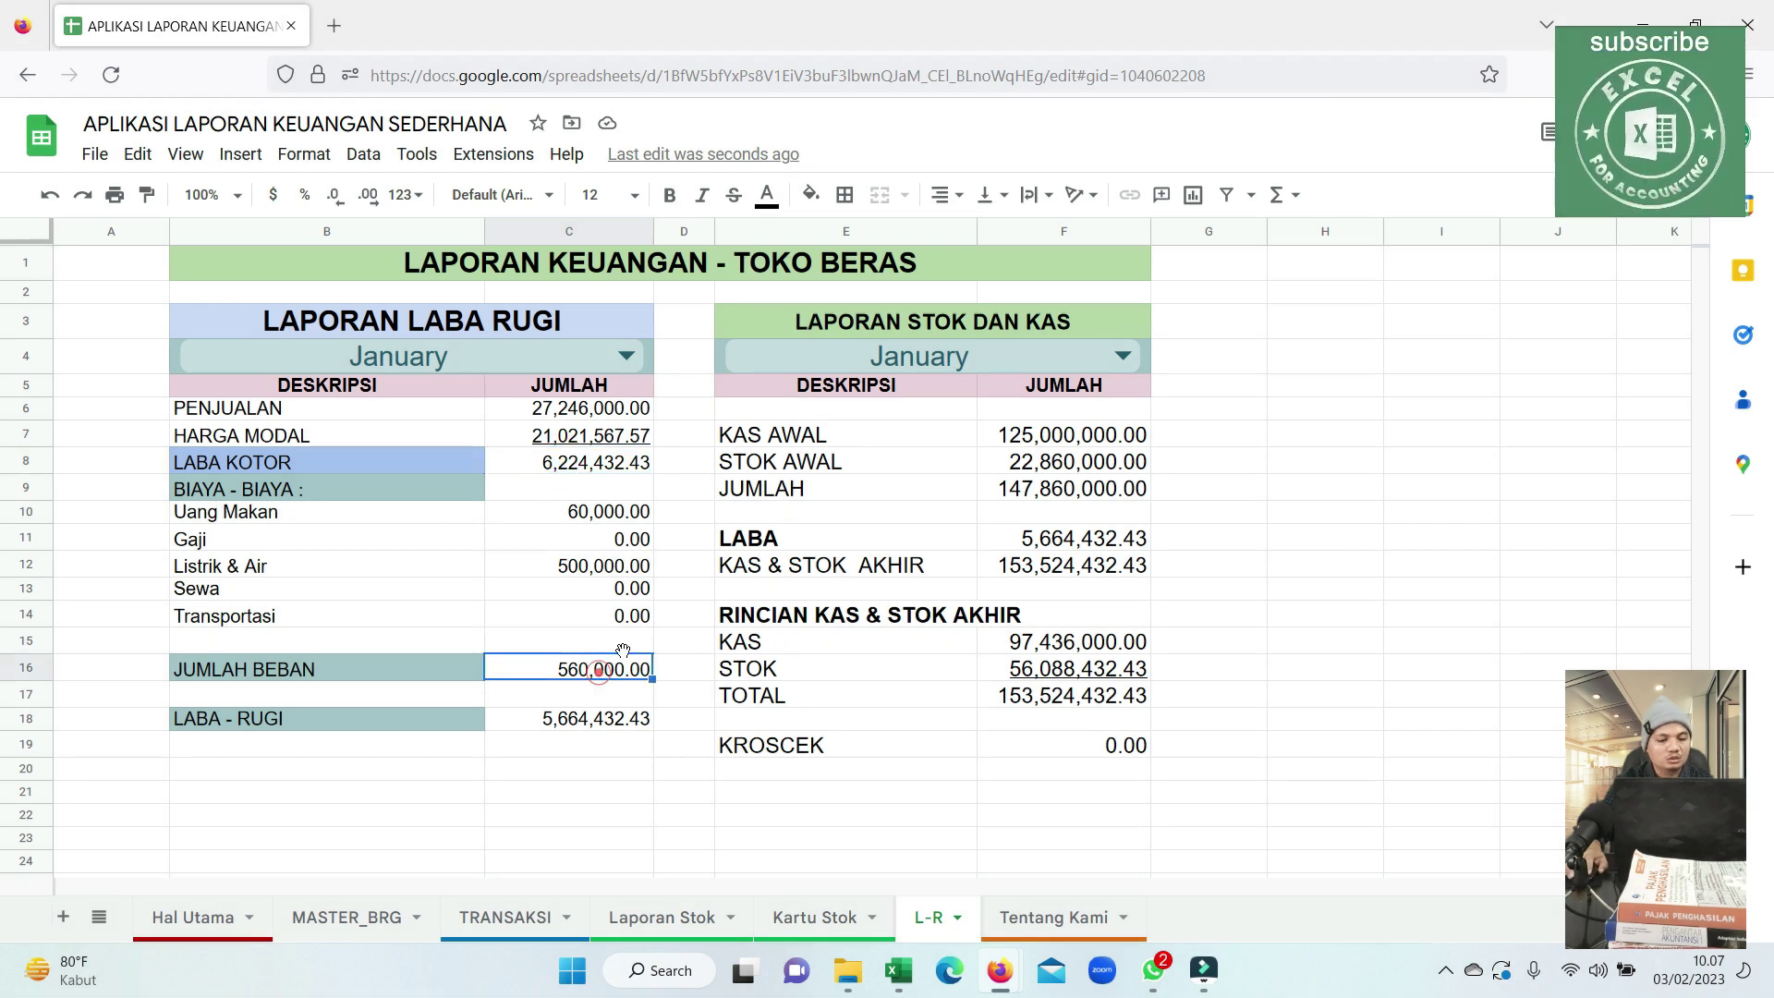
{"action": "left_click", "coordinate": [297, 677]}
{"action": "left_click", "coordinate": [596, 672]}
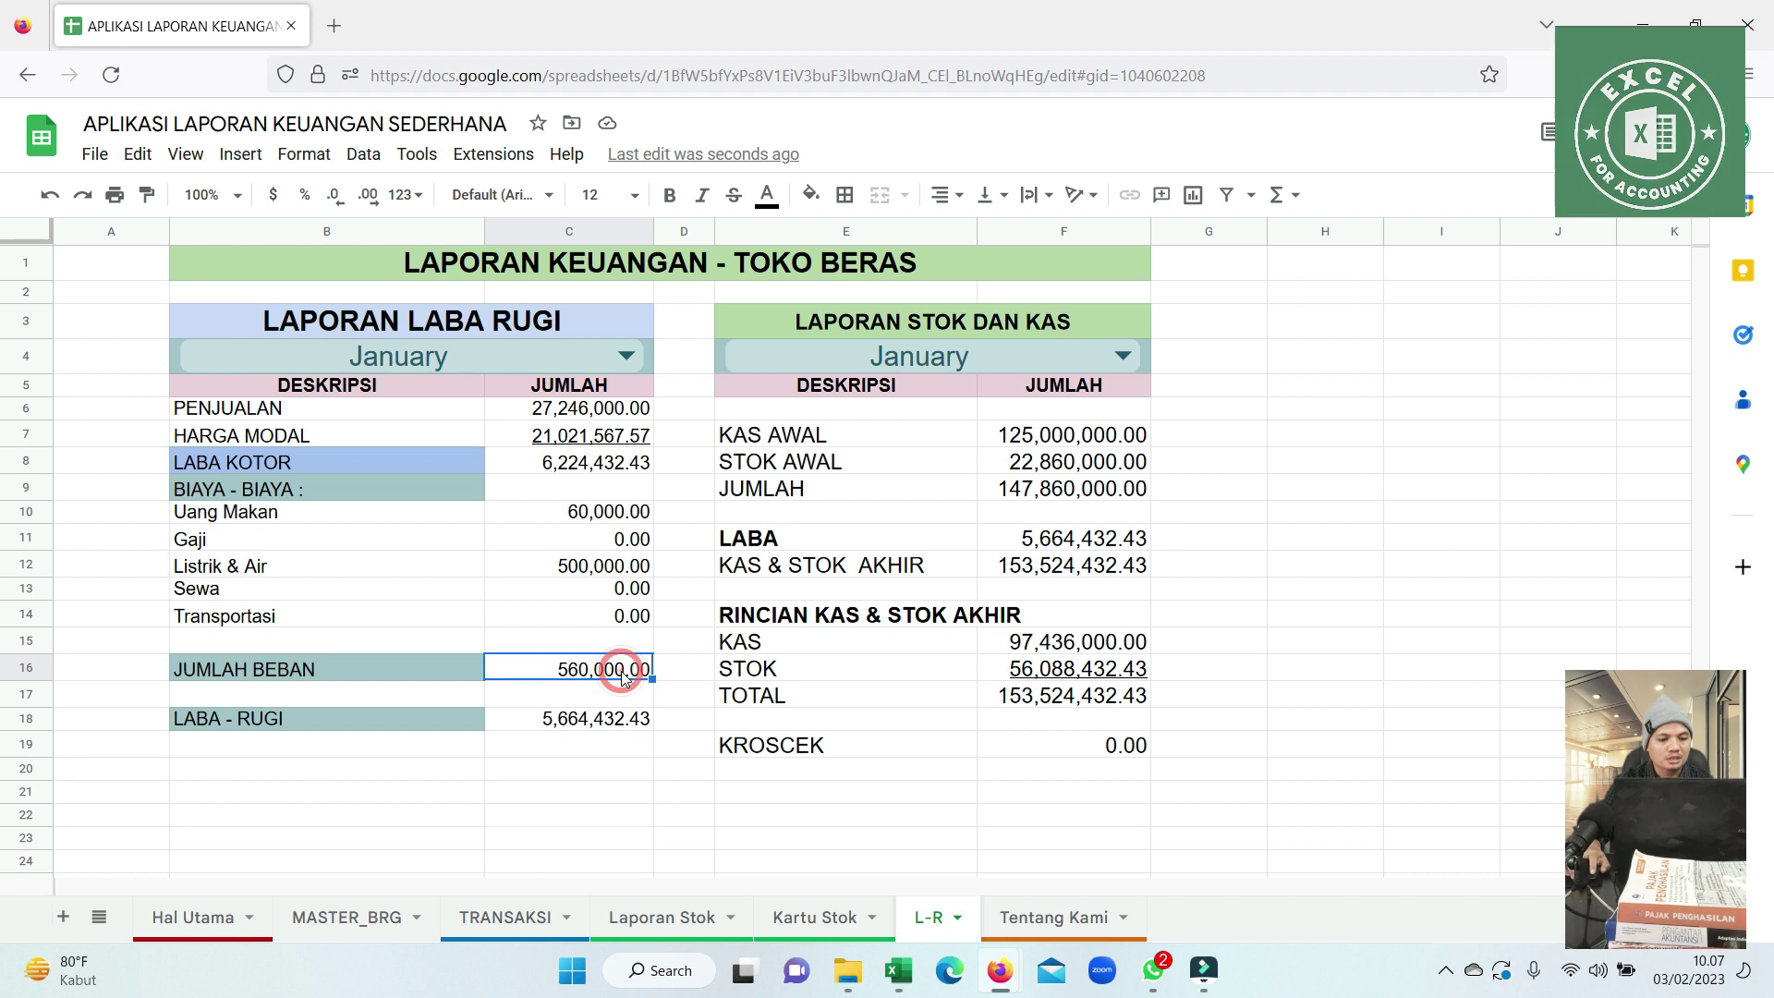
{"action": "left_click", "coordinate": [368, 713]}
{"action": "left_click", "coordinate": [602, 720]}
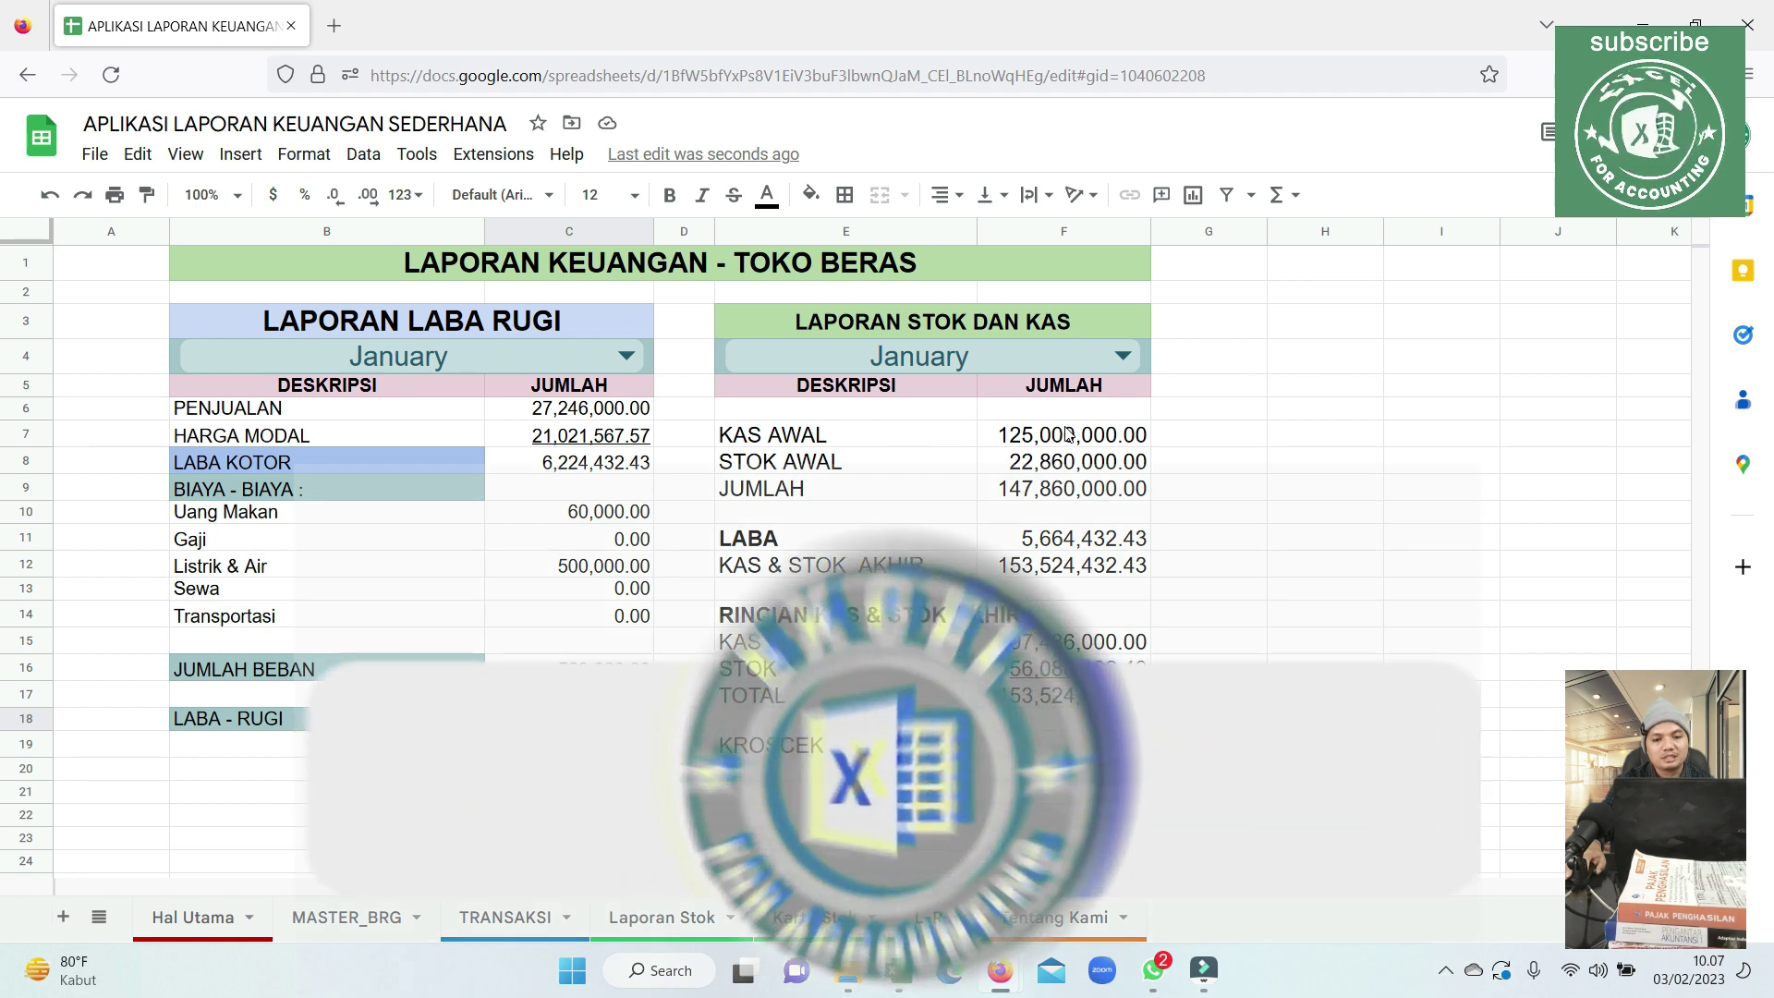
Review the opening cash, opening stock and JUMLAH lines in the Laporan Stok dan Kas report.
{"action": "left_click", "coordinate": [1008, 438]}
{"action": "left_click", "coordinate": [842, 462]}
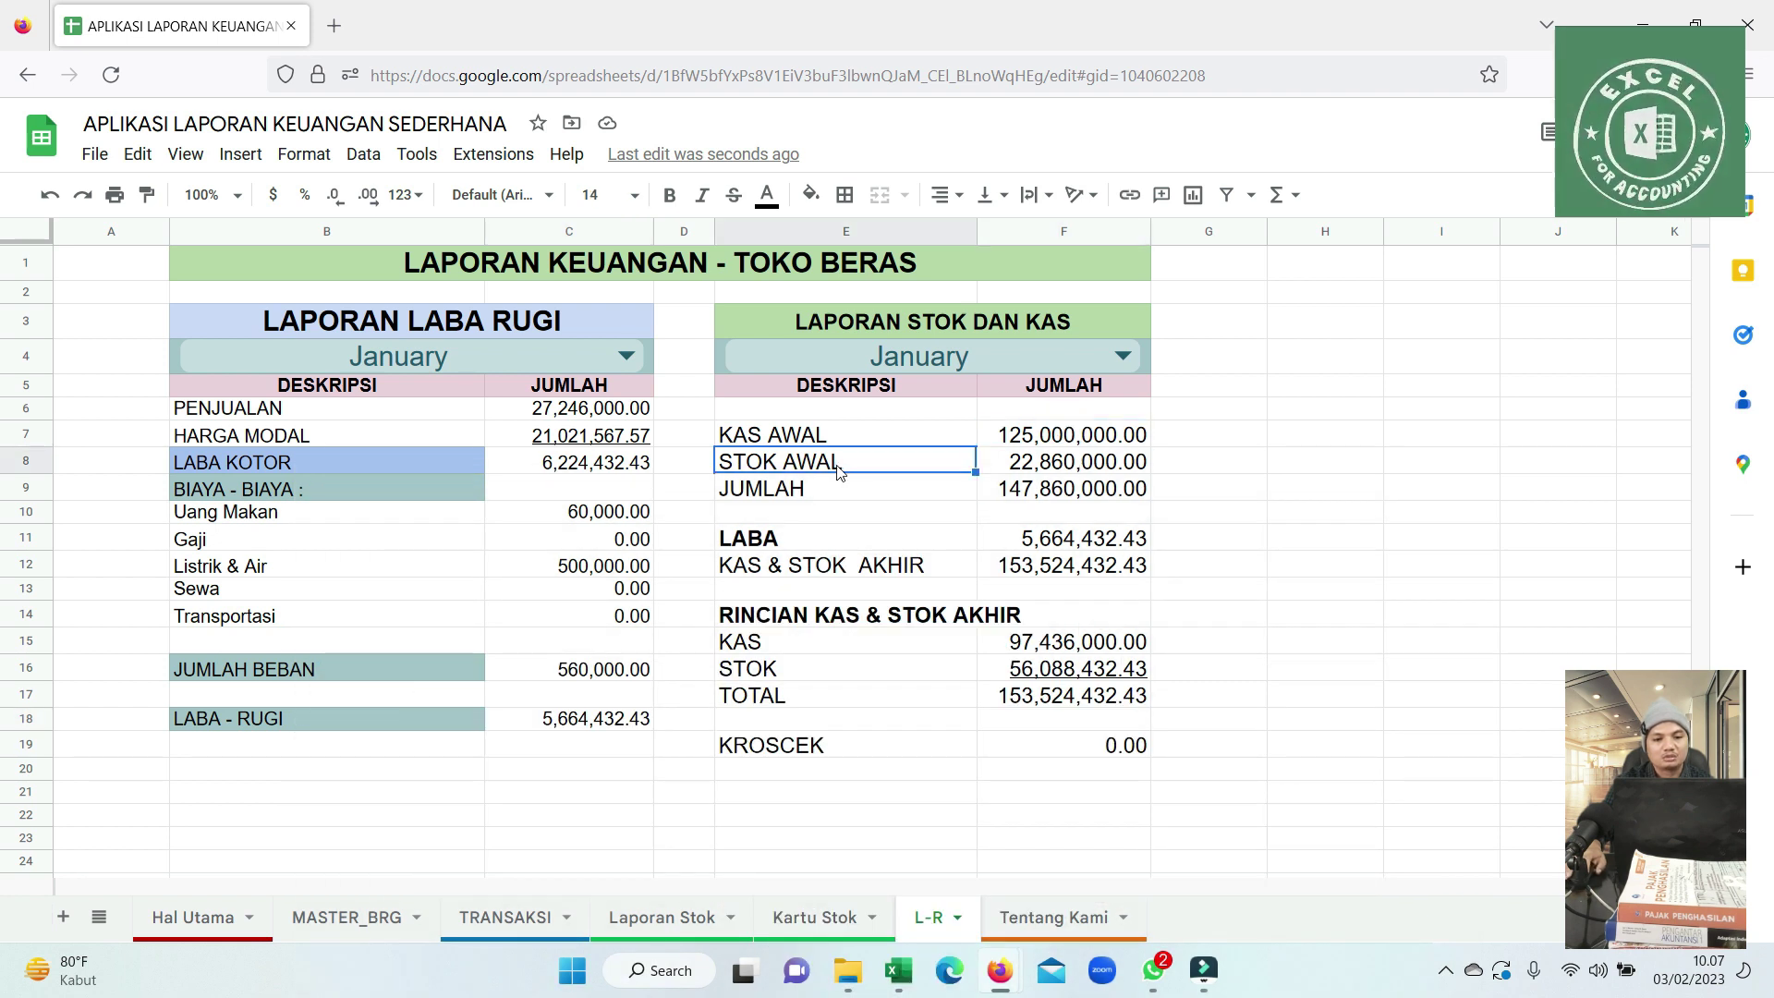
{"action": "left_click", "coordinate": [1065, 462]}
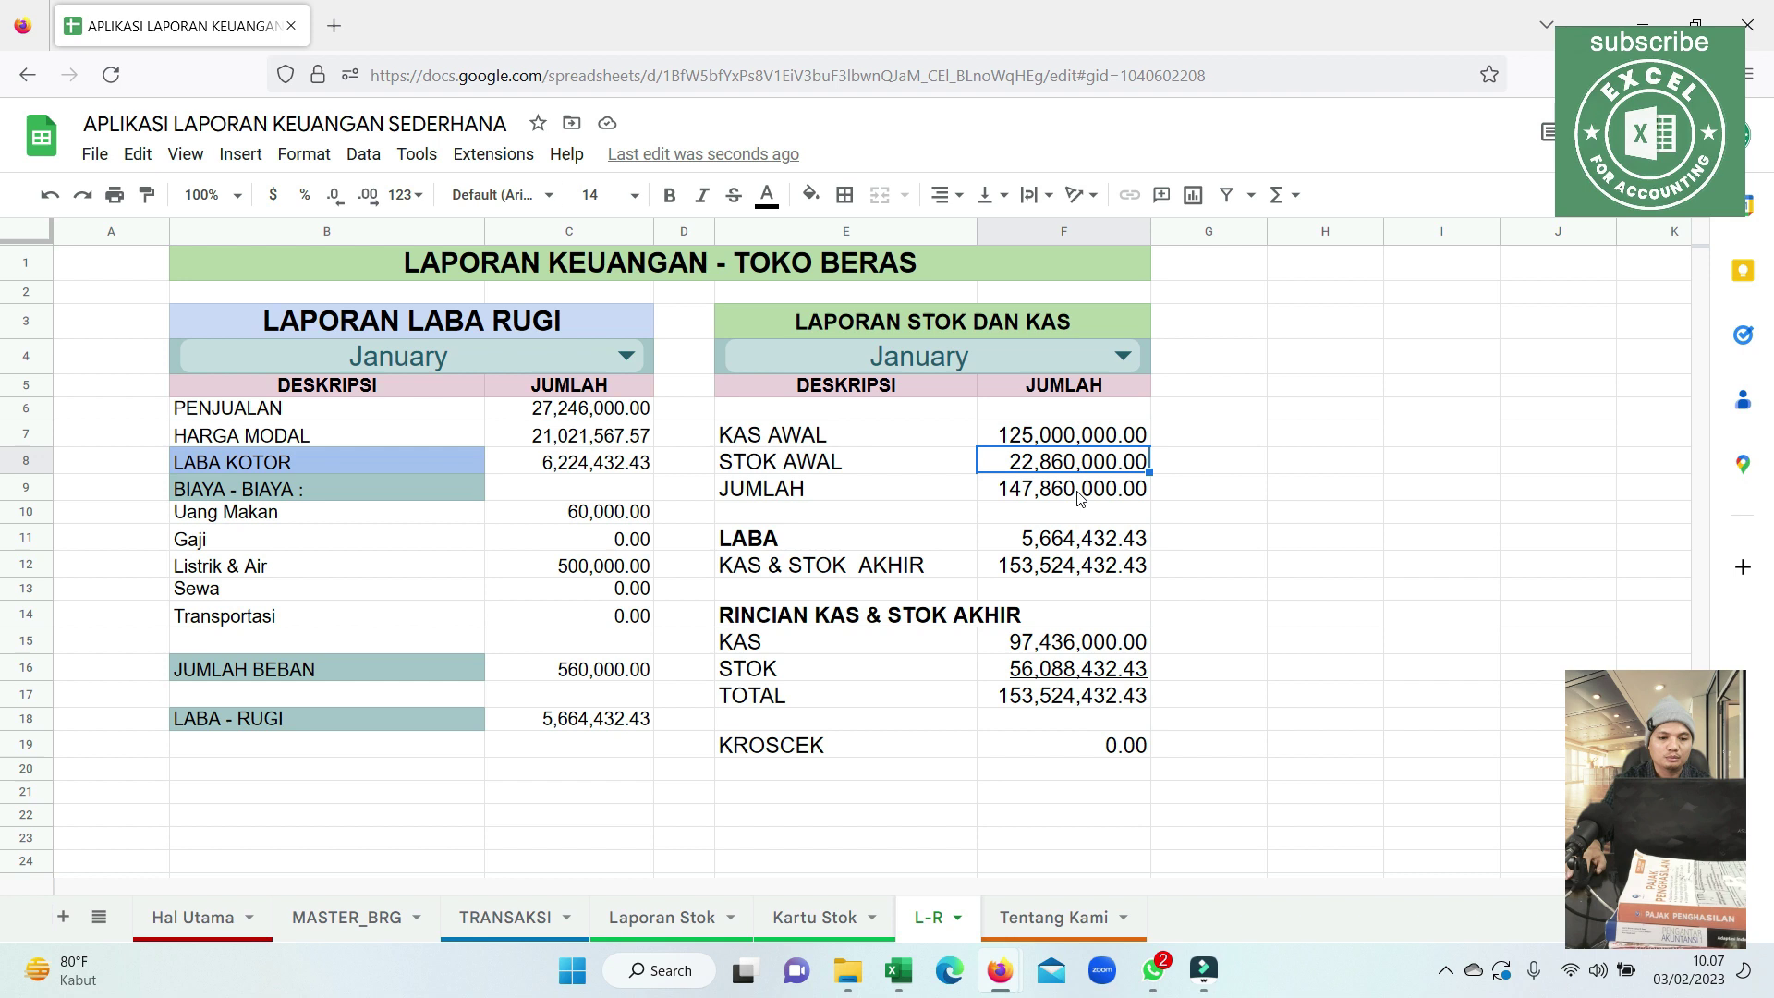
{"action": "left_click", "coordinate": [909, 491]}
{"action": "left_click", "coordinate": [996, 494]}
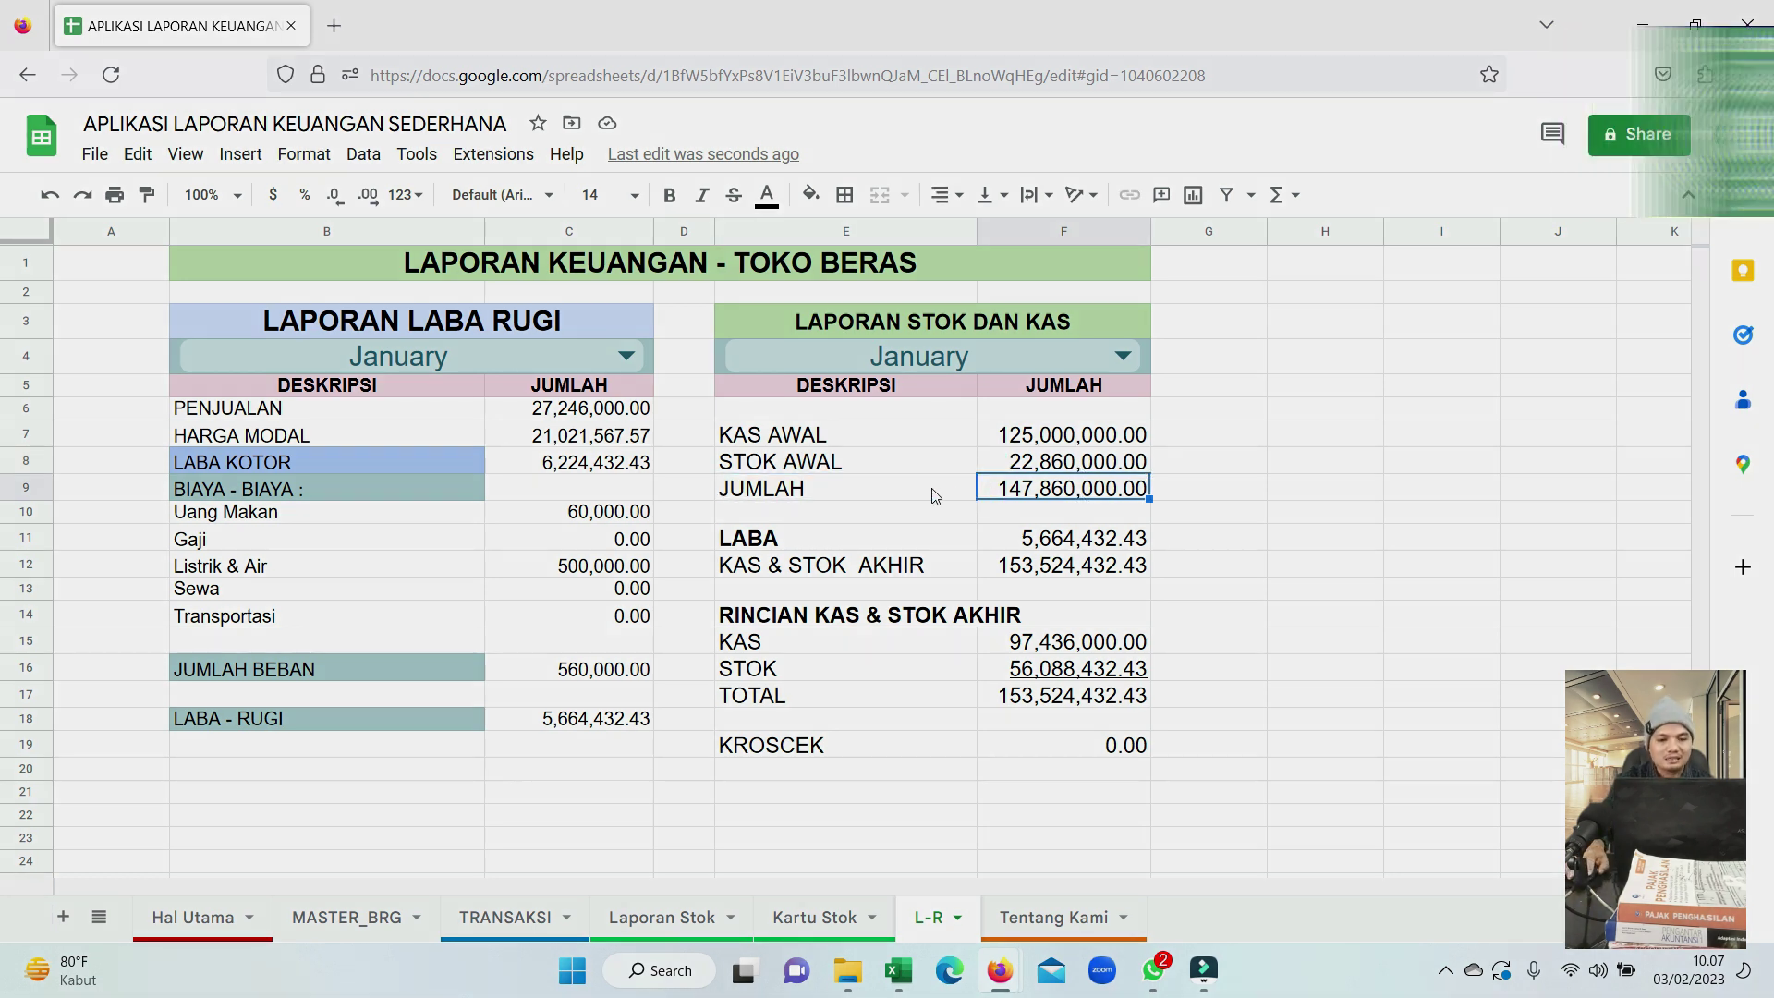
{"action": "left_click", "coordinate": [841, 499]}
{"action": "double_click", "coordinate": [840, 497]}
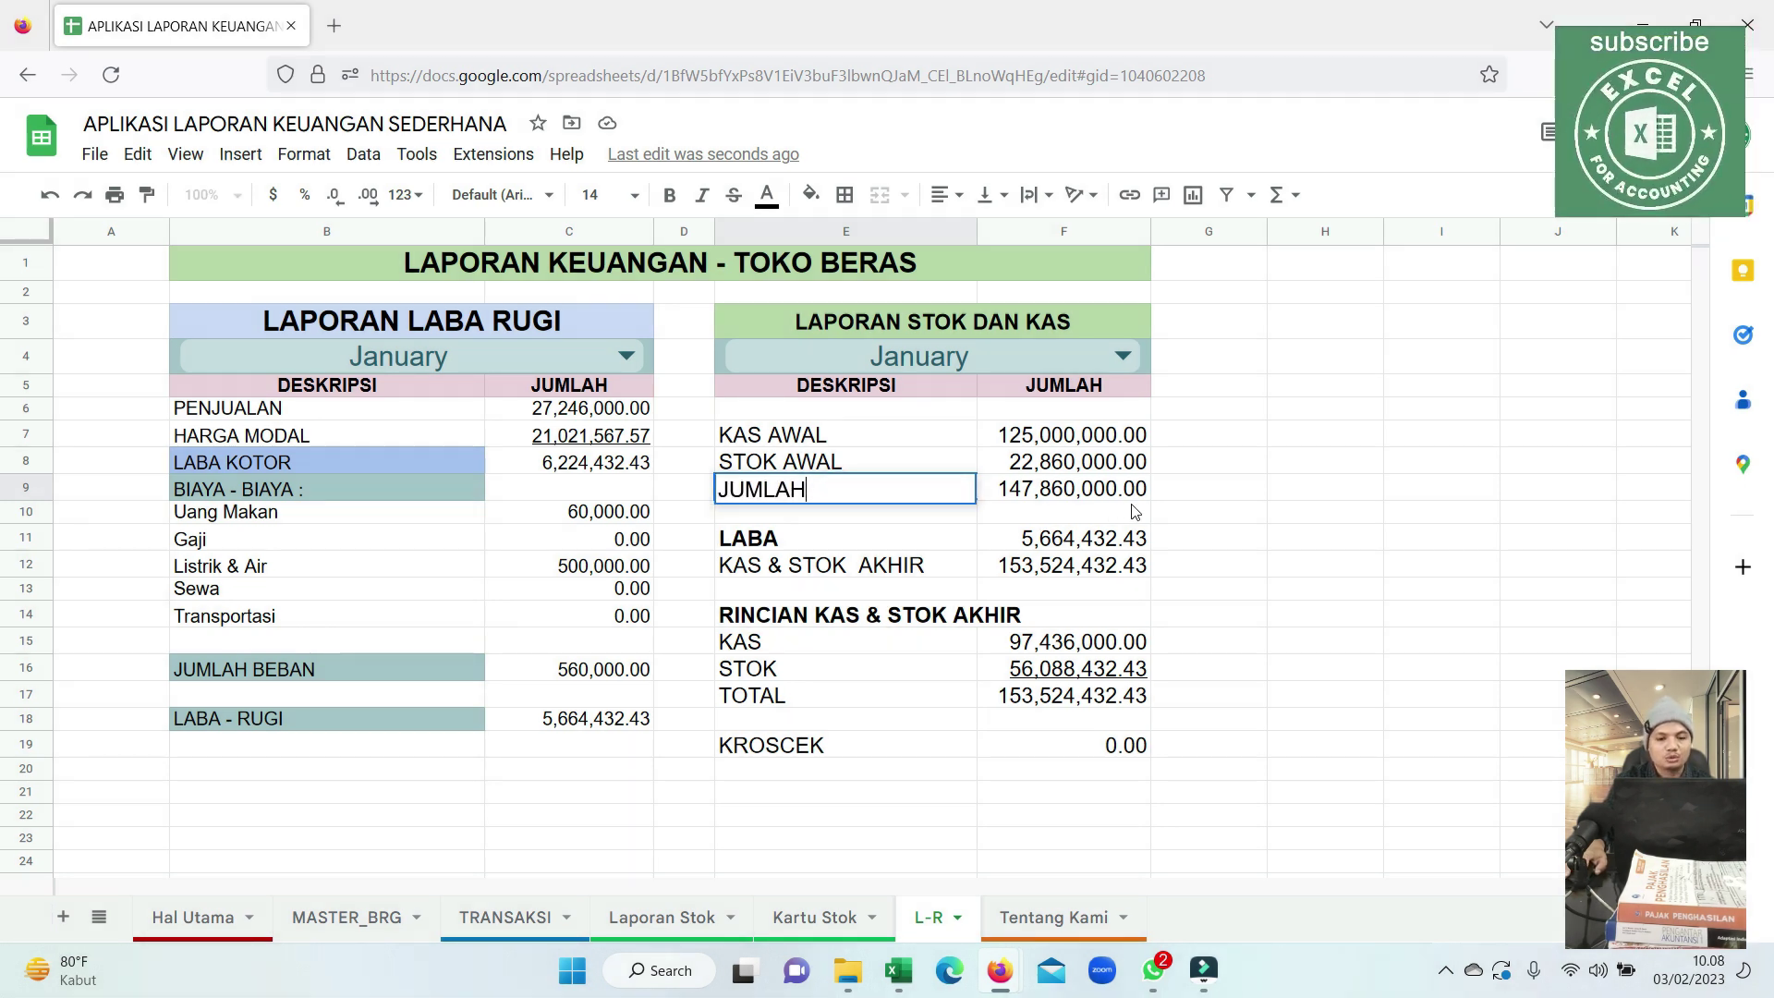
{"action": "left_click", "coordinate": [1201, 564]}
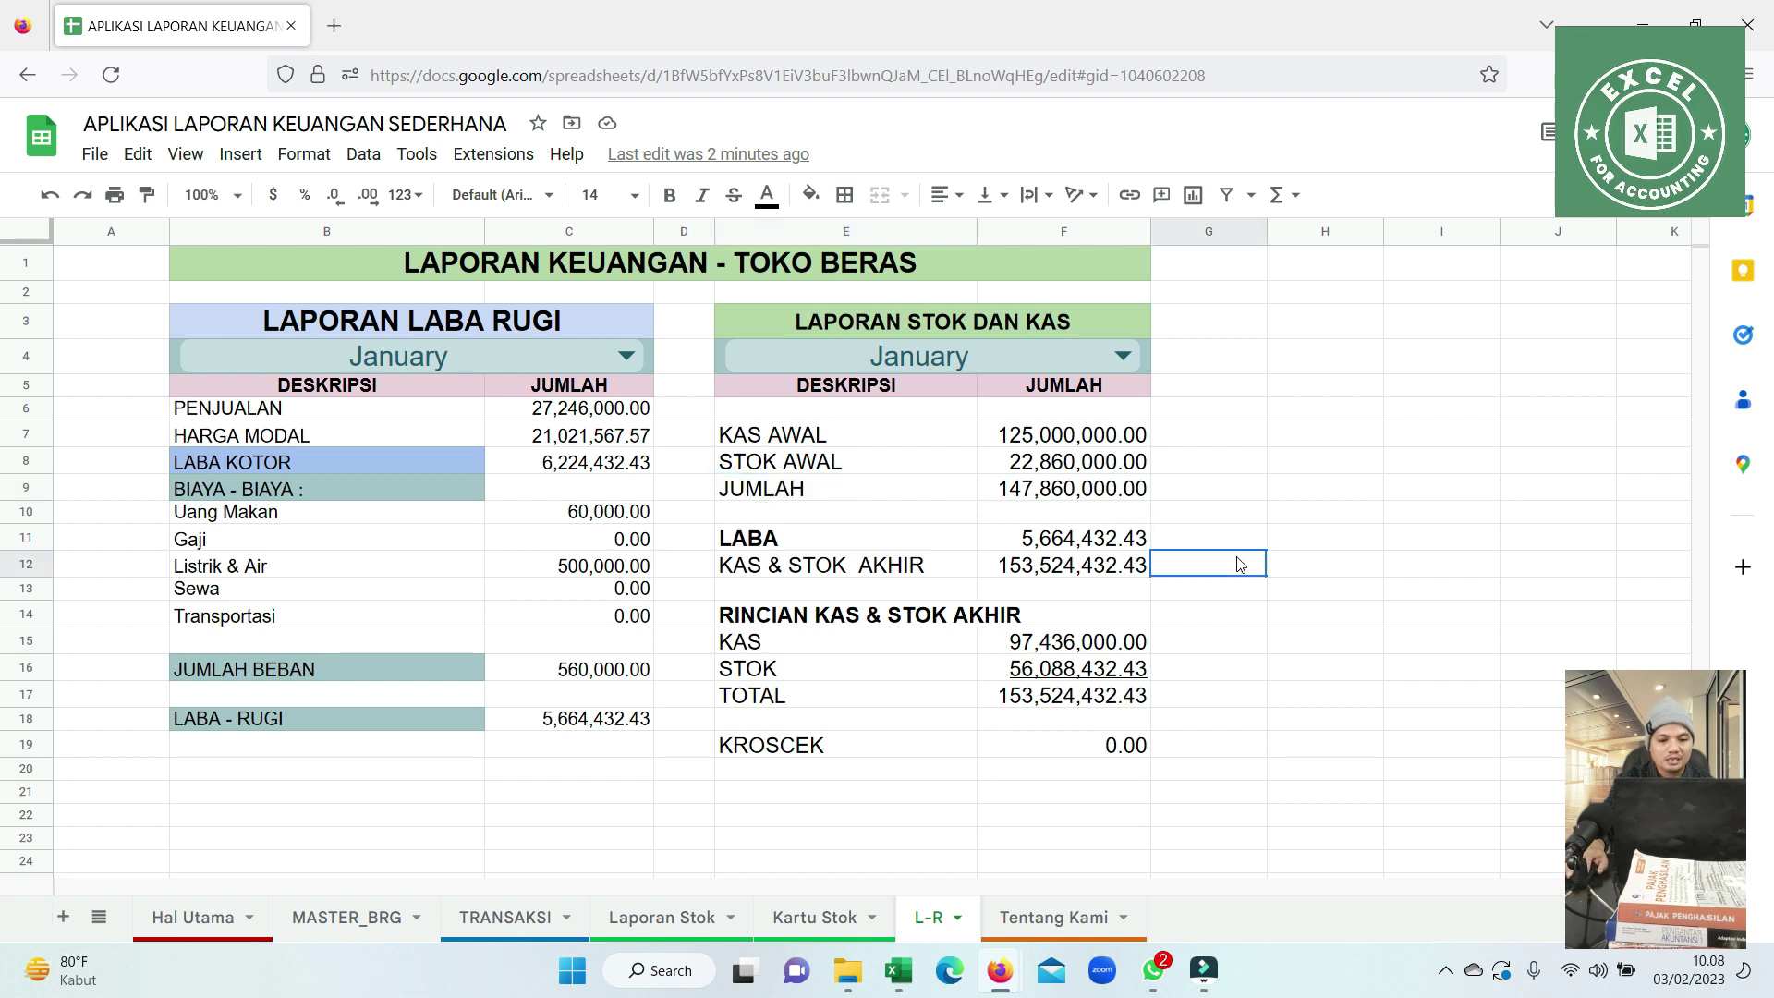
Inspect the formula behind the LABA amount in F11 and trace its source in the profit and loss report.
{"action": "left_click", "coordinate": [765, 577]}
{"action": "left_click", "coordinate": [818, 536]}
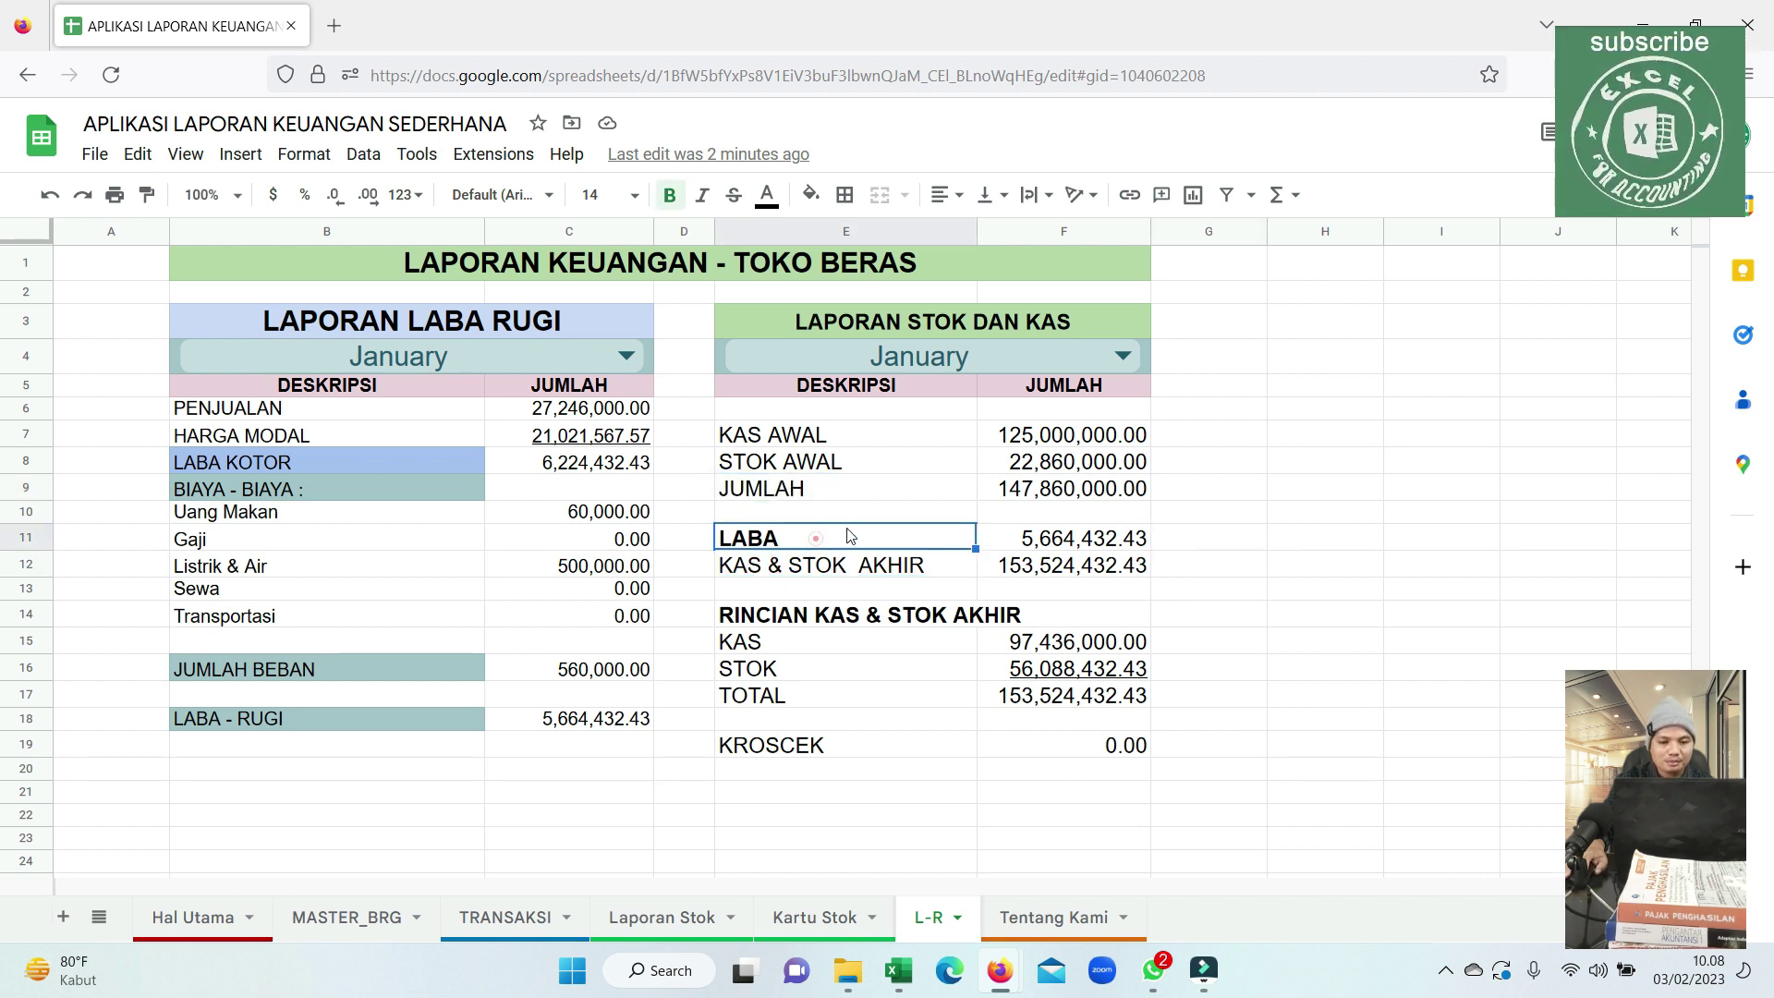
{"action": "left_click", "coordinate": [1090, 546]}
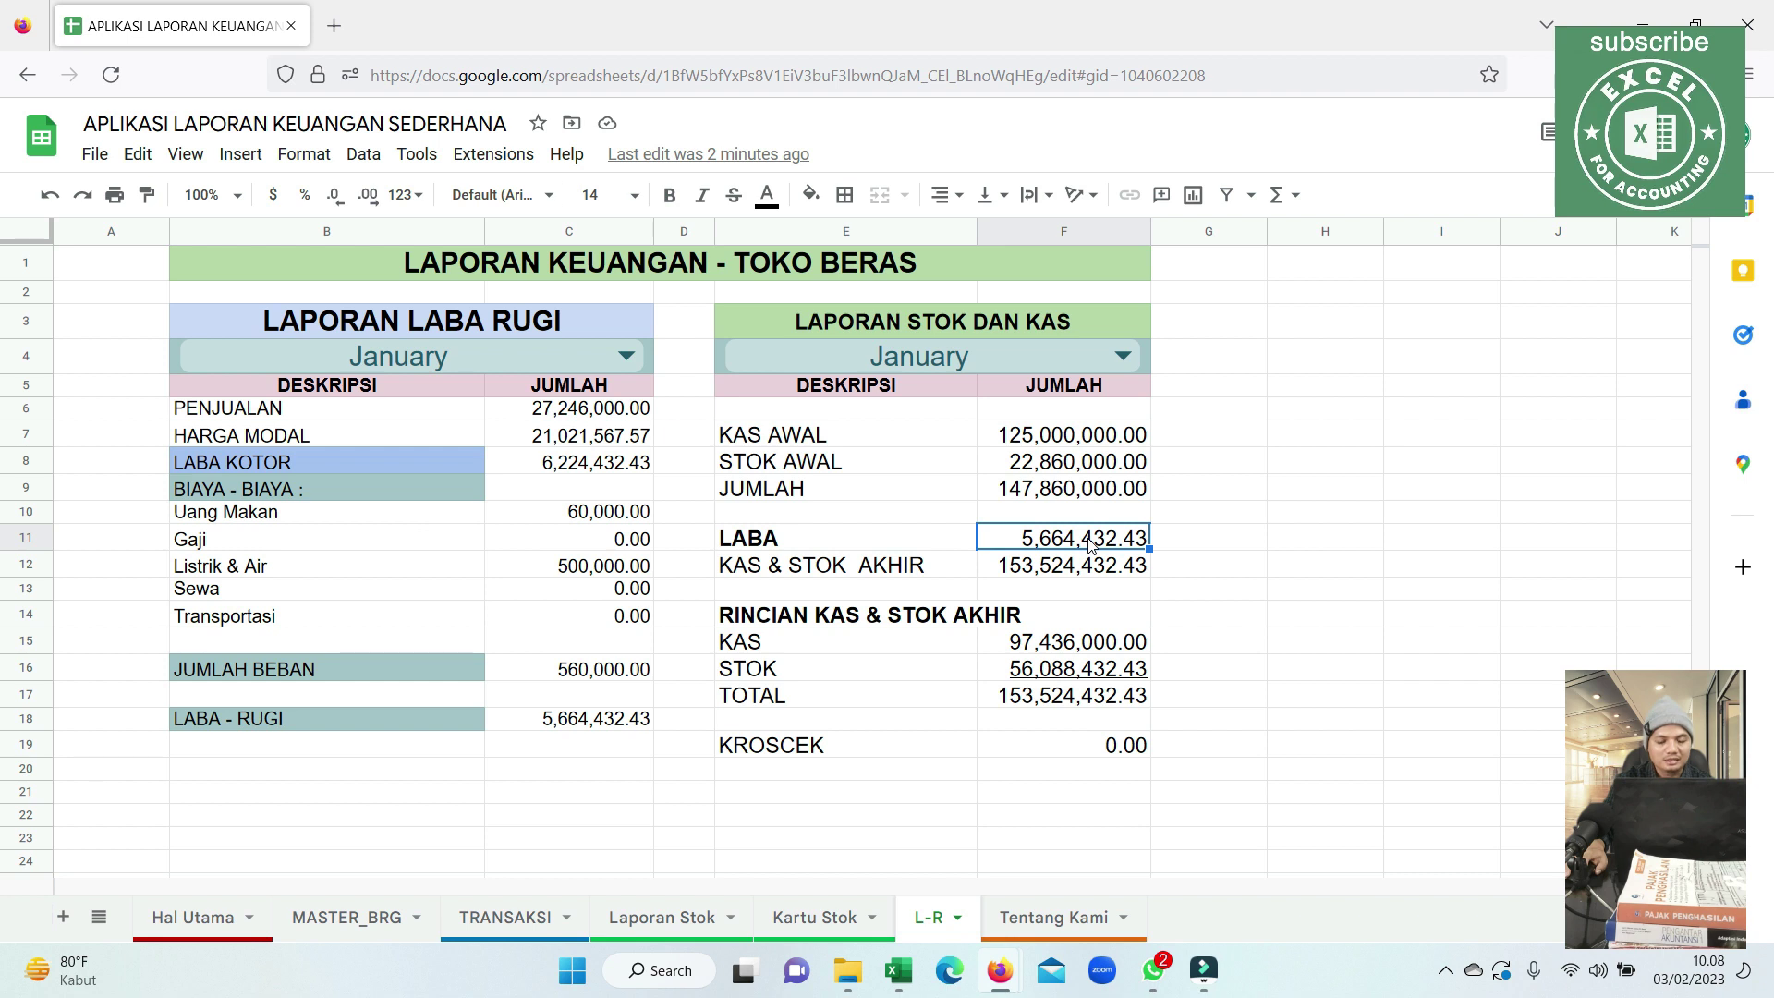
{"action": "double_click", "coordinate": [1091, 546]}
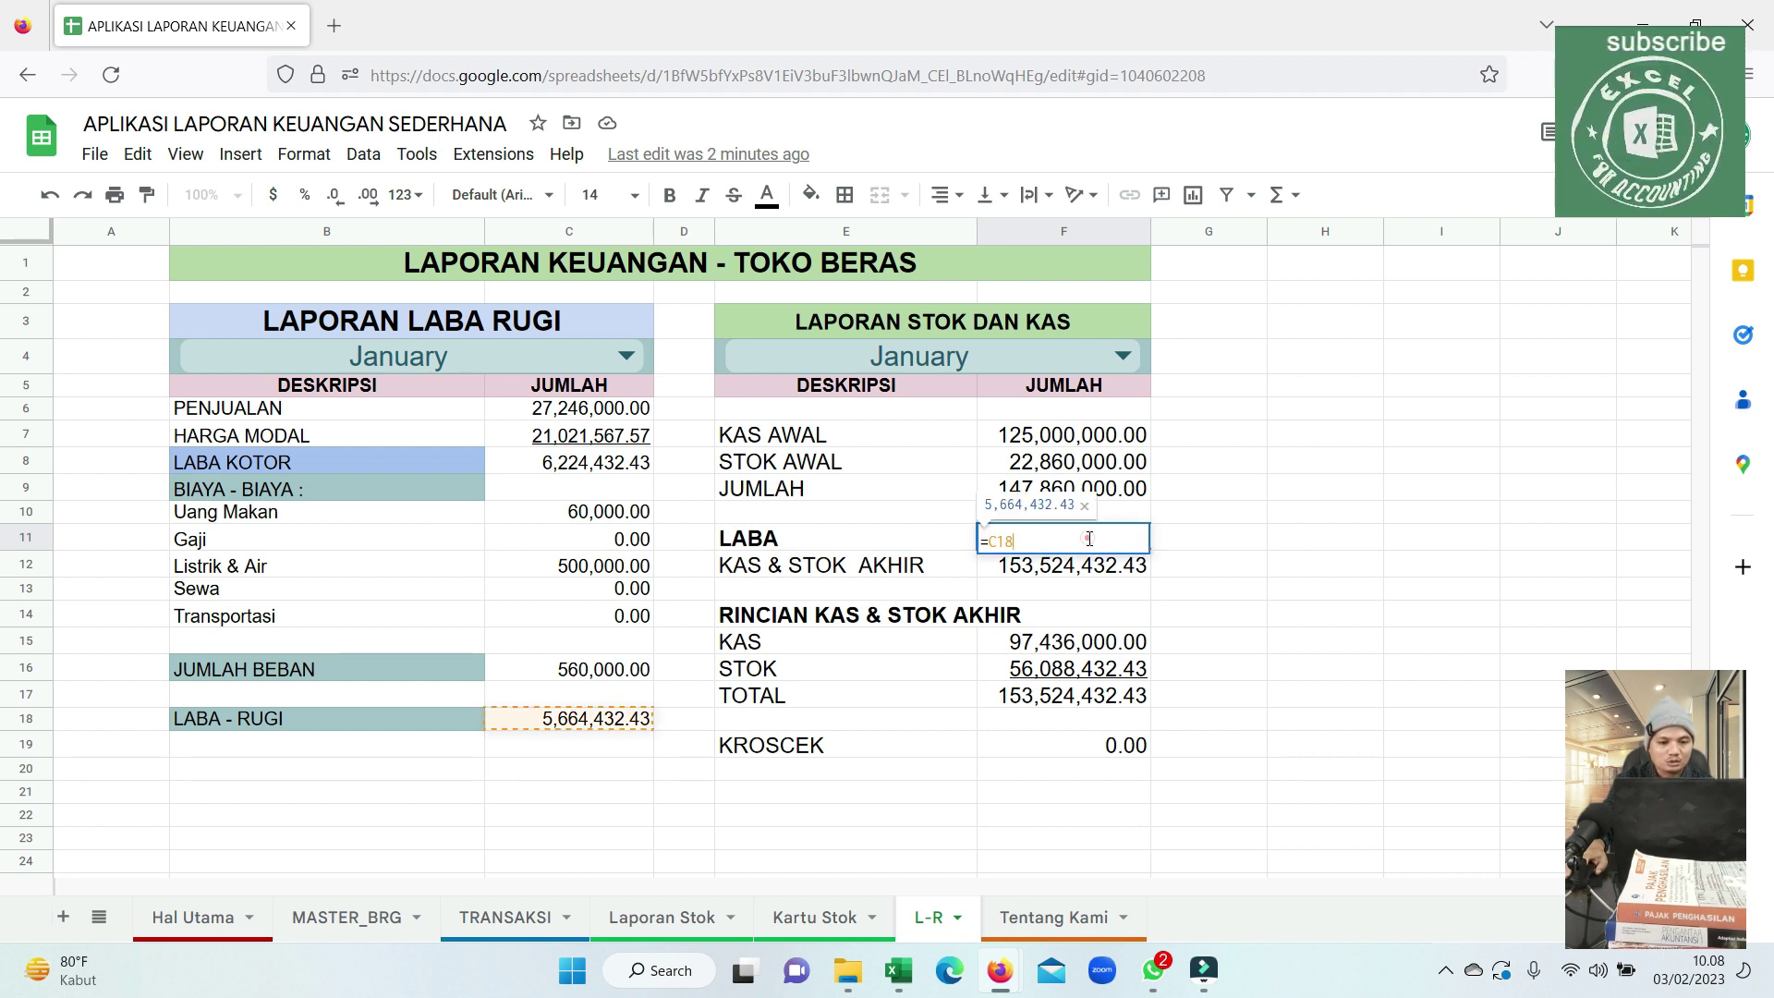
{"action": "left_click", "coordinate": [797, 769]}
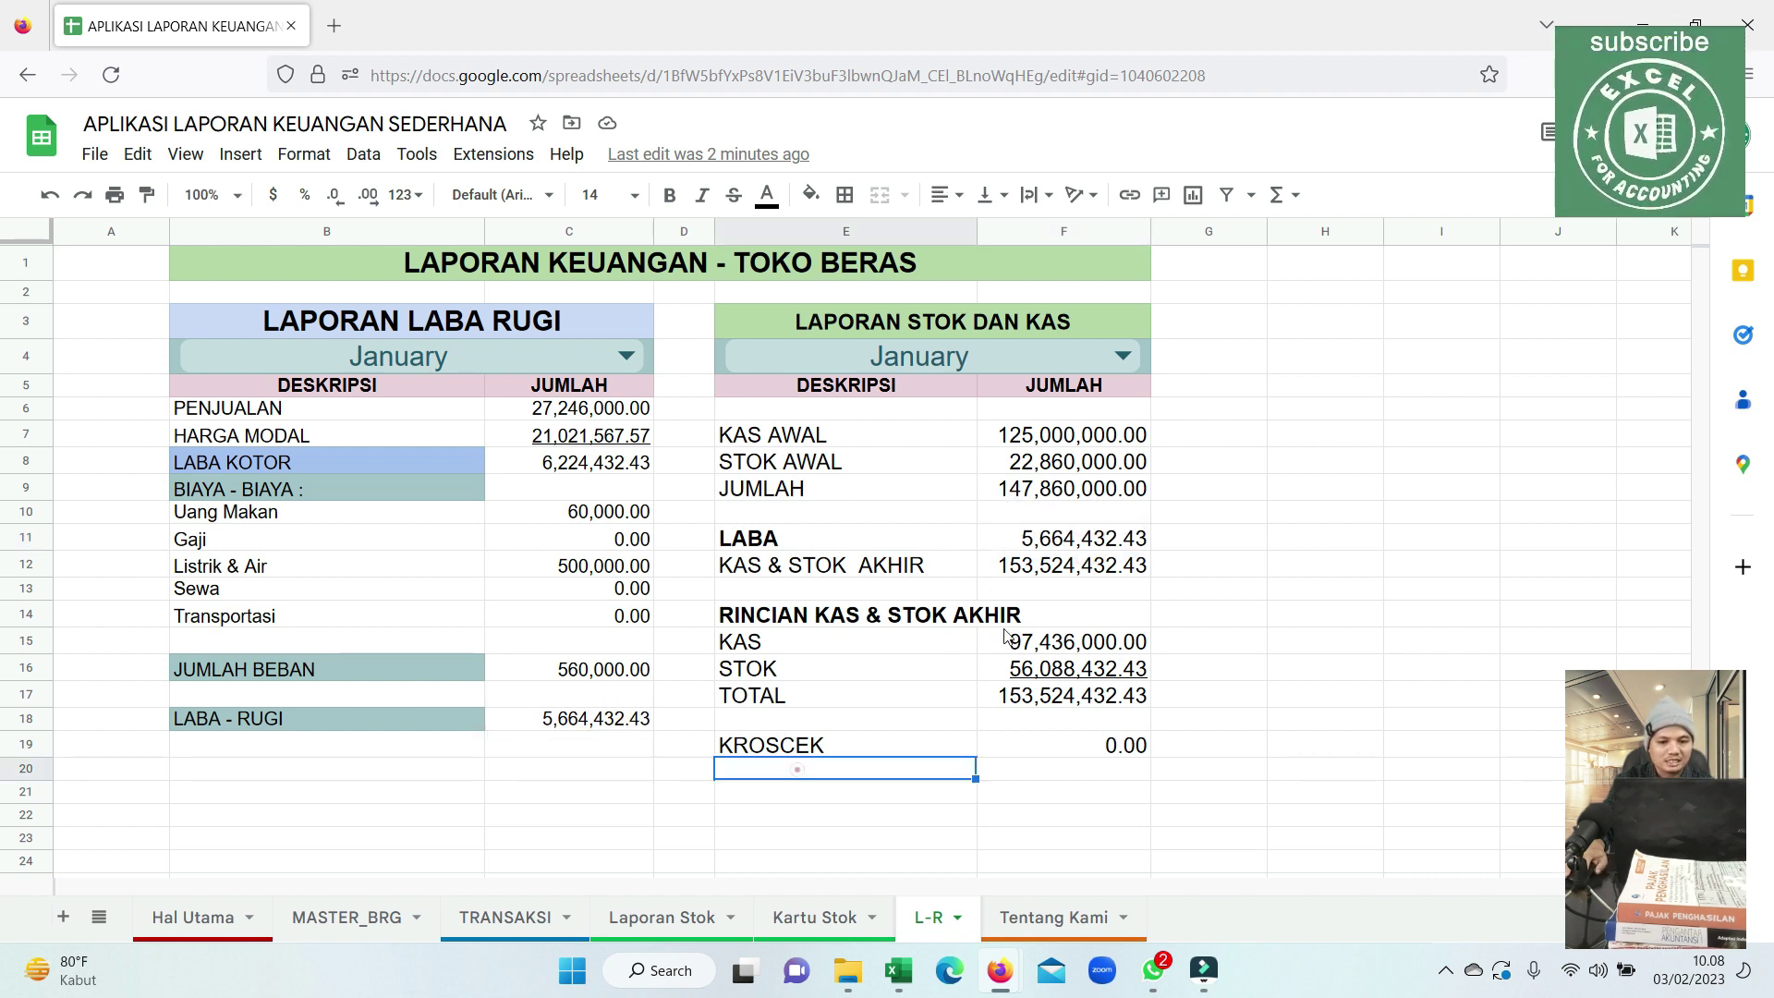
{"action": "left_click", "coordinate": [1090, 545]}
{"action": "double_click", "coordinate": [1090, 545]}
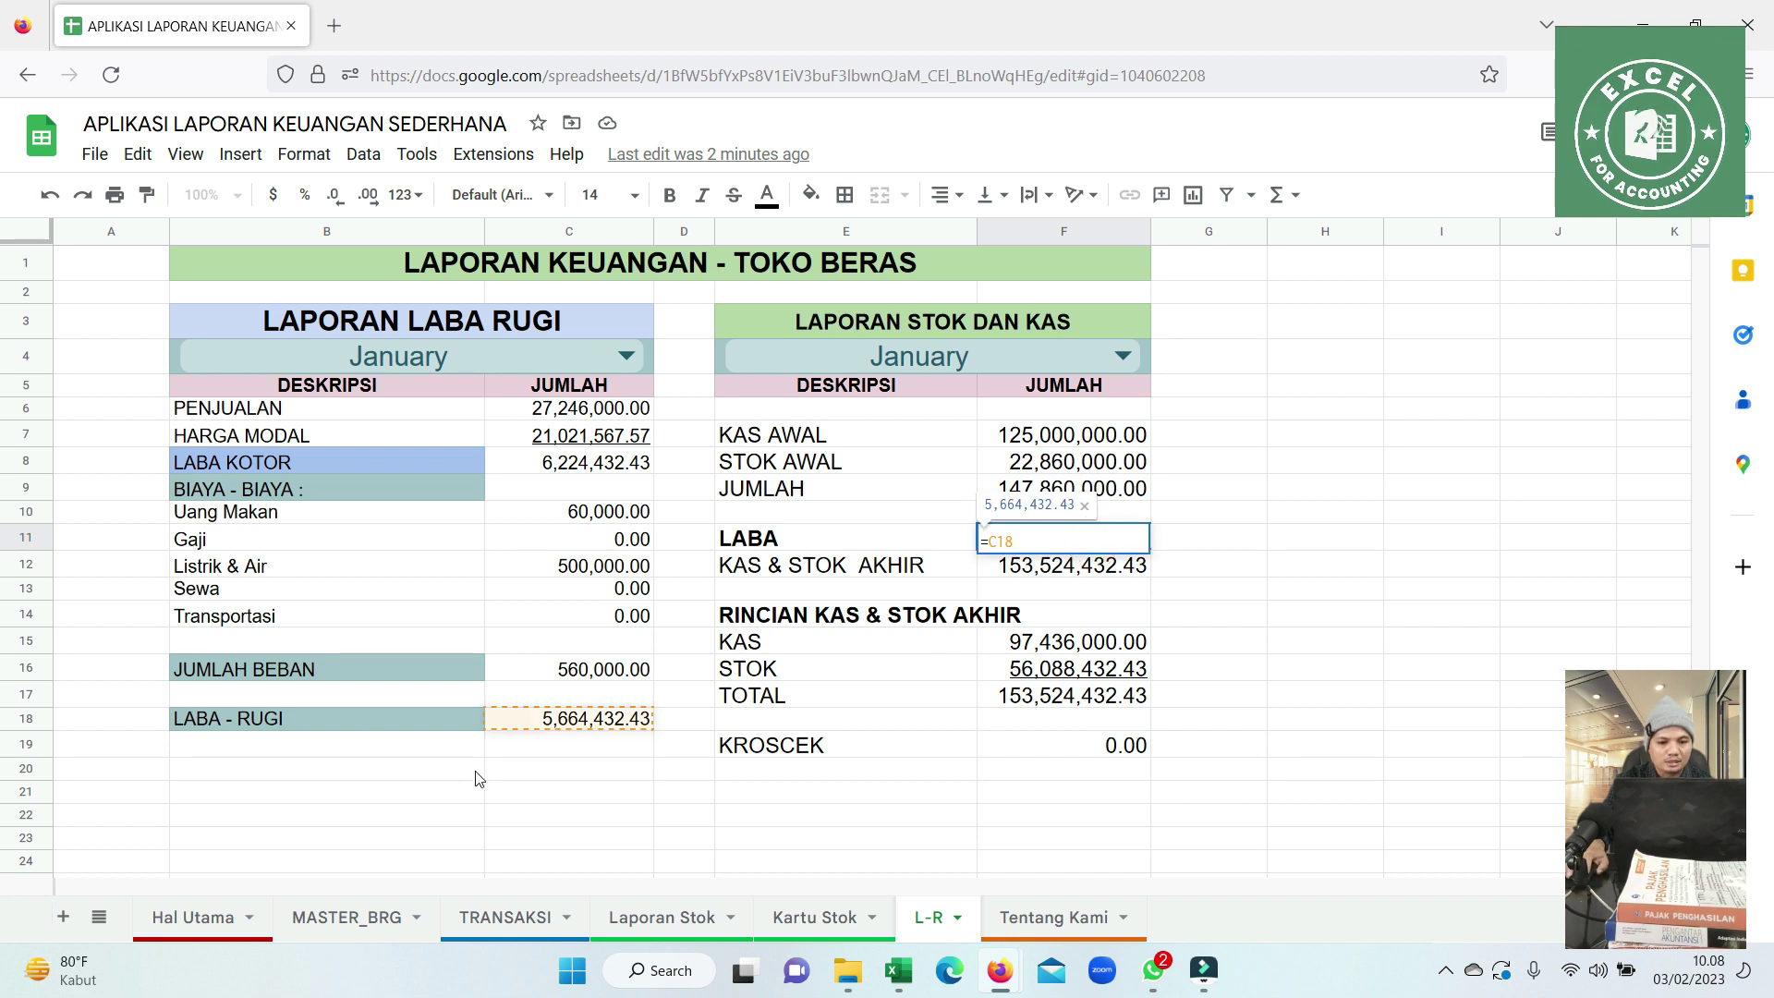
{"action": "left_click", "coordinate": [896, 748]}
Check the KAS & STOK AKHIR line and the formula behind its amount in F12.
{"action": "left_click", "coordinate": [850, 568]}
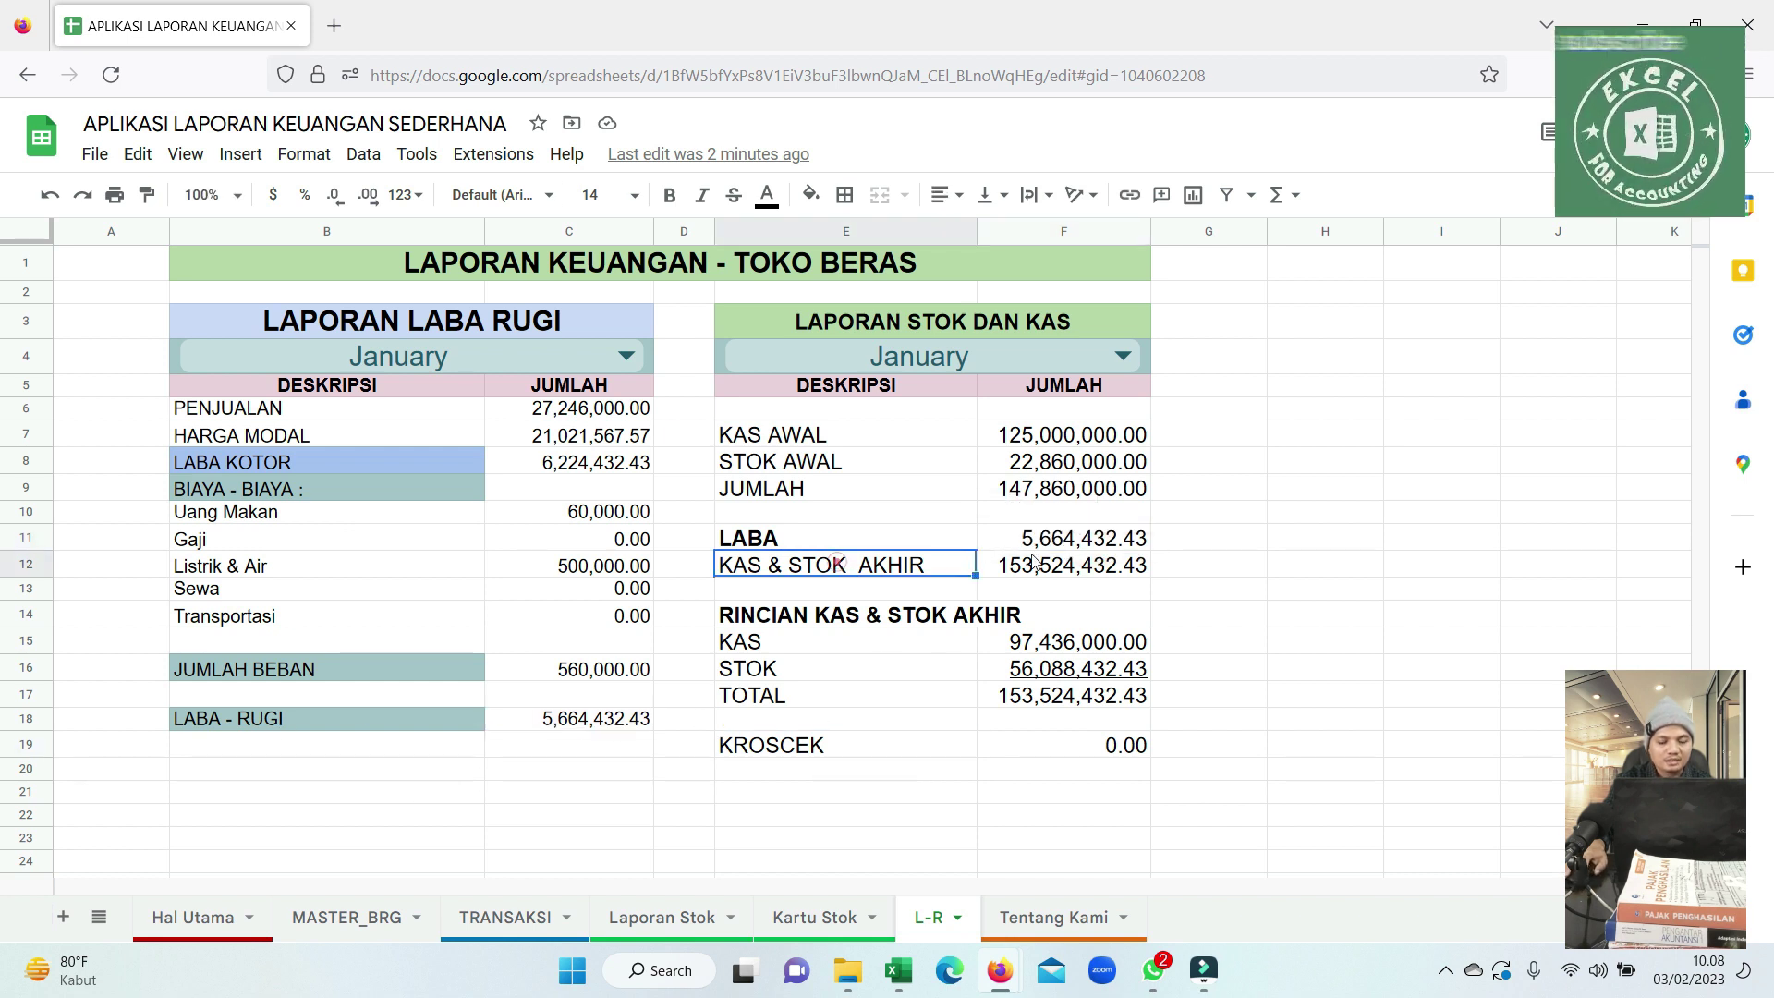
{"action": "left_click", "coordinate": [1099, 569]}
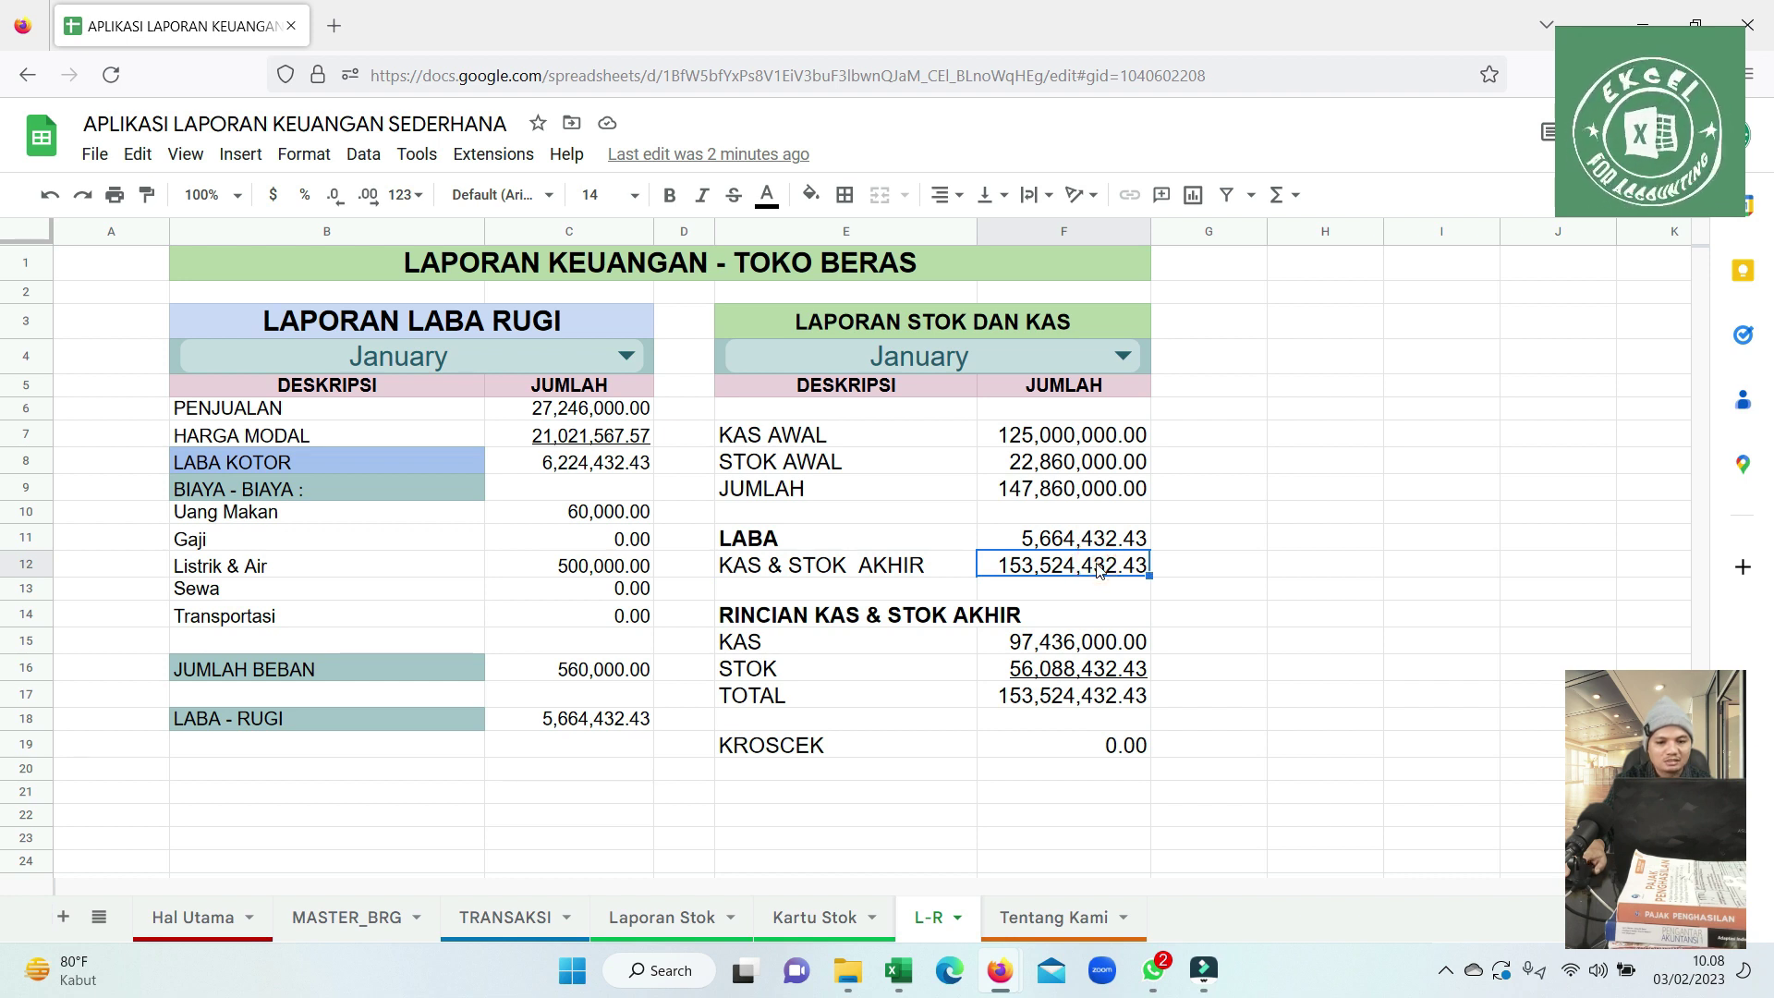
{"action": "double_click", "coordinate": [1090, 561]}
{"action": "left_click", "coordinate": [1201, 615]}
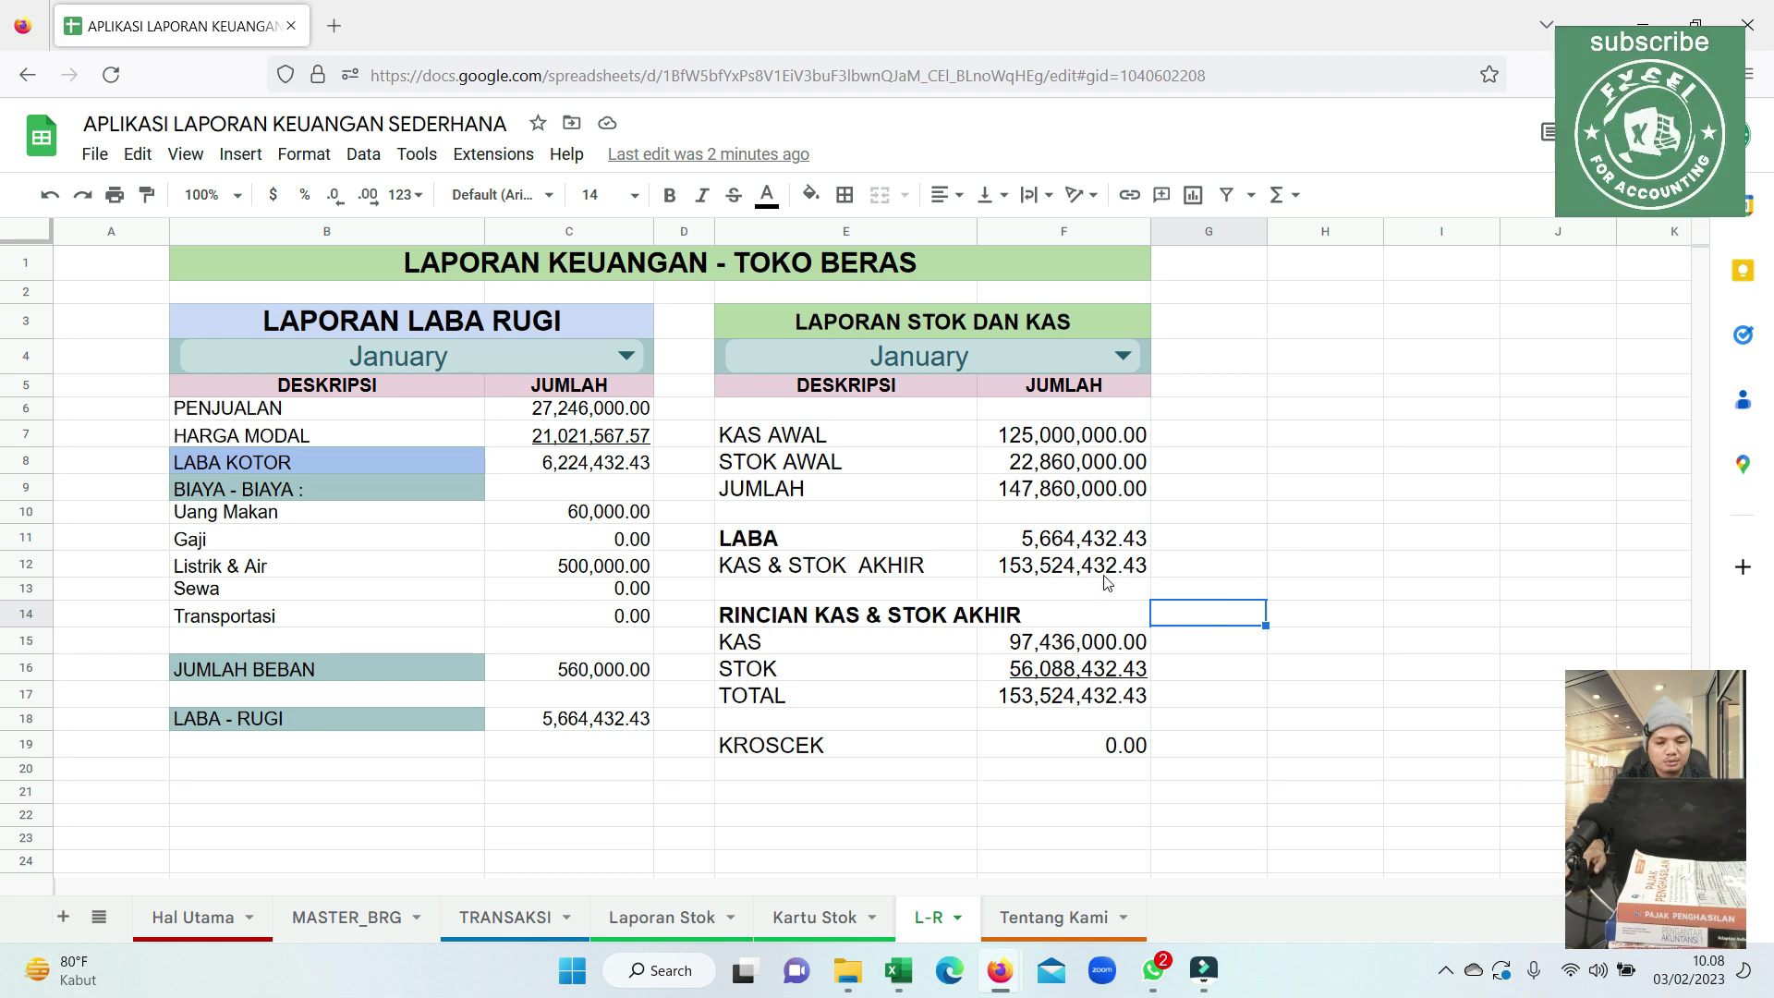
Compare the KAS amount under RINCIAN KAS & STOK AKHIR with the Saldo kas column on the TRANSAKSI sheet.
{"action": "left_click", "coordinate": [759, 617]}
{"action": "left_click", "coordinate": [1099, 642]}
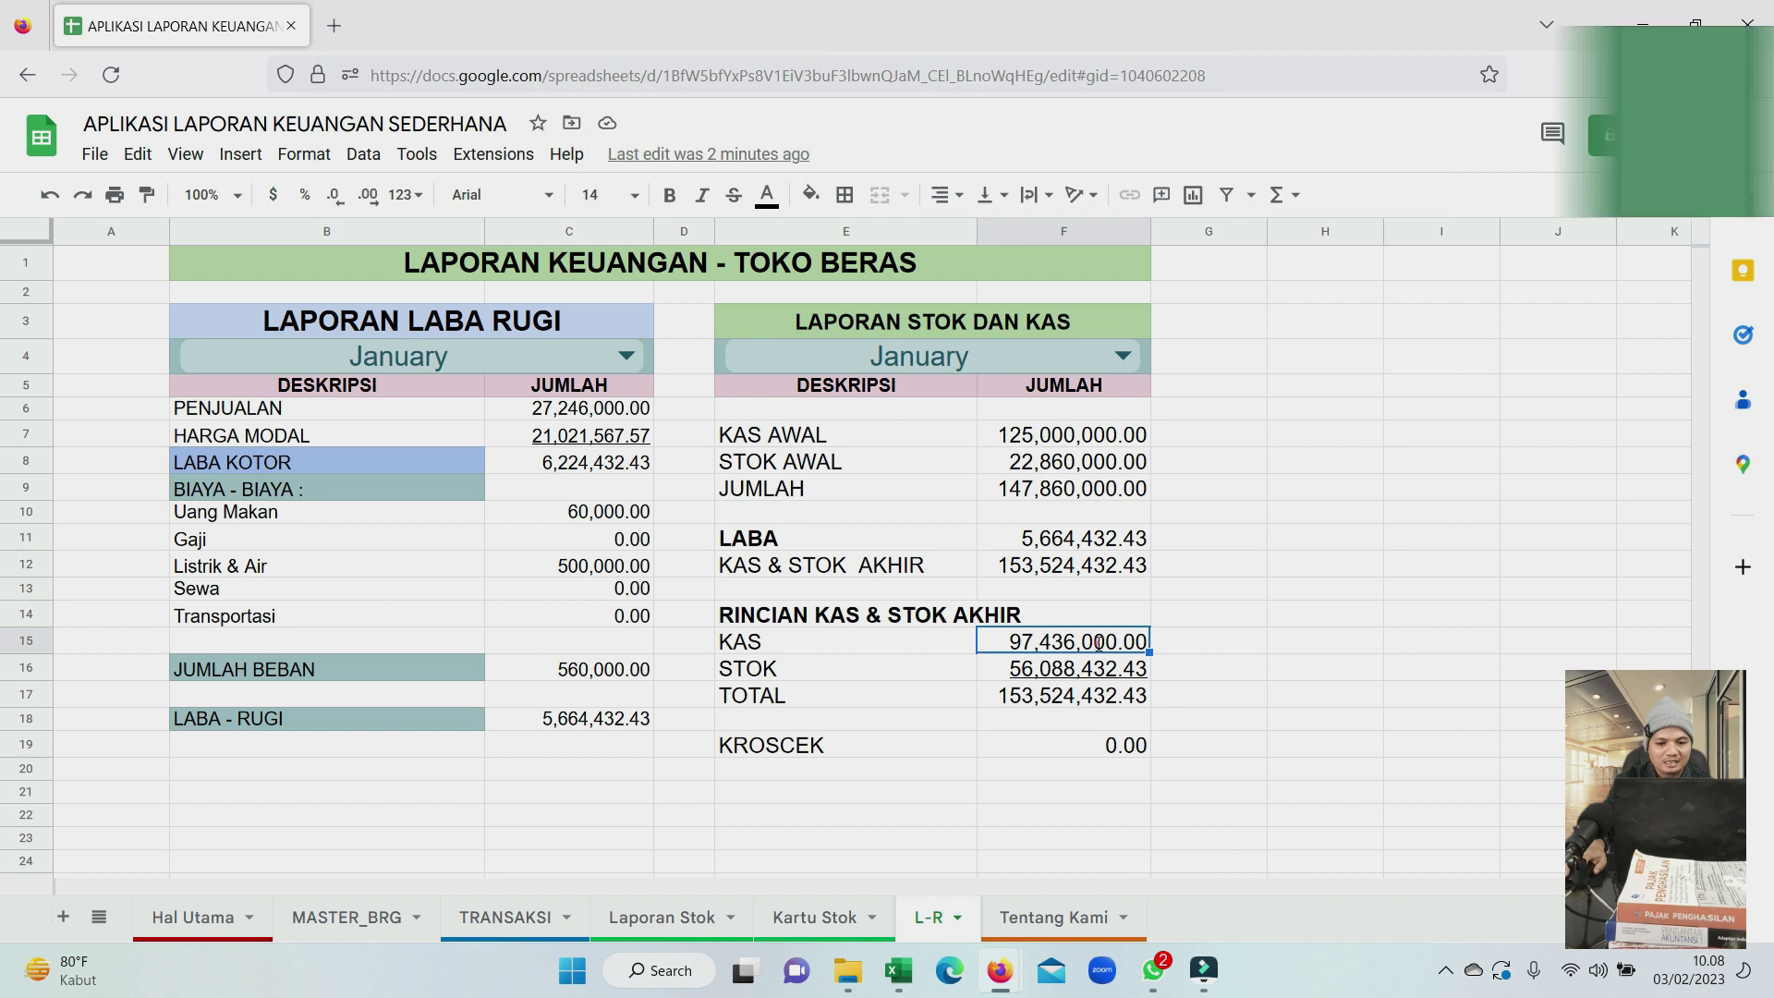
{"action": "double_click", "coordinate": [1099, 642]}
{"action": "left_click", "coordinate": [1155, 689]}
{"action": "left_click", "coordinate": [1092, 639]}
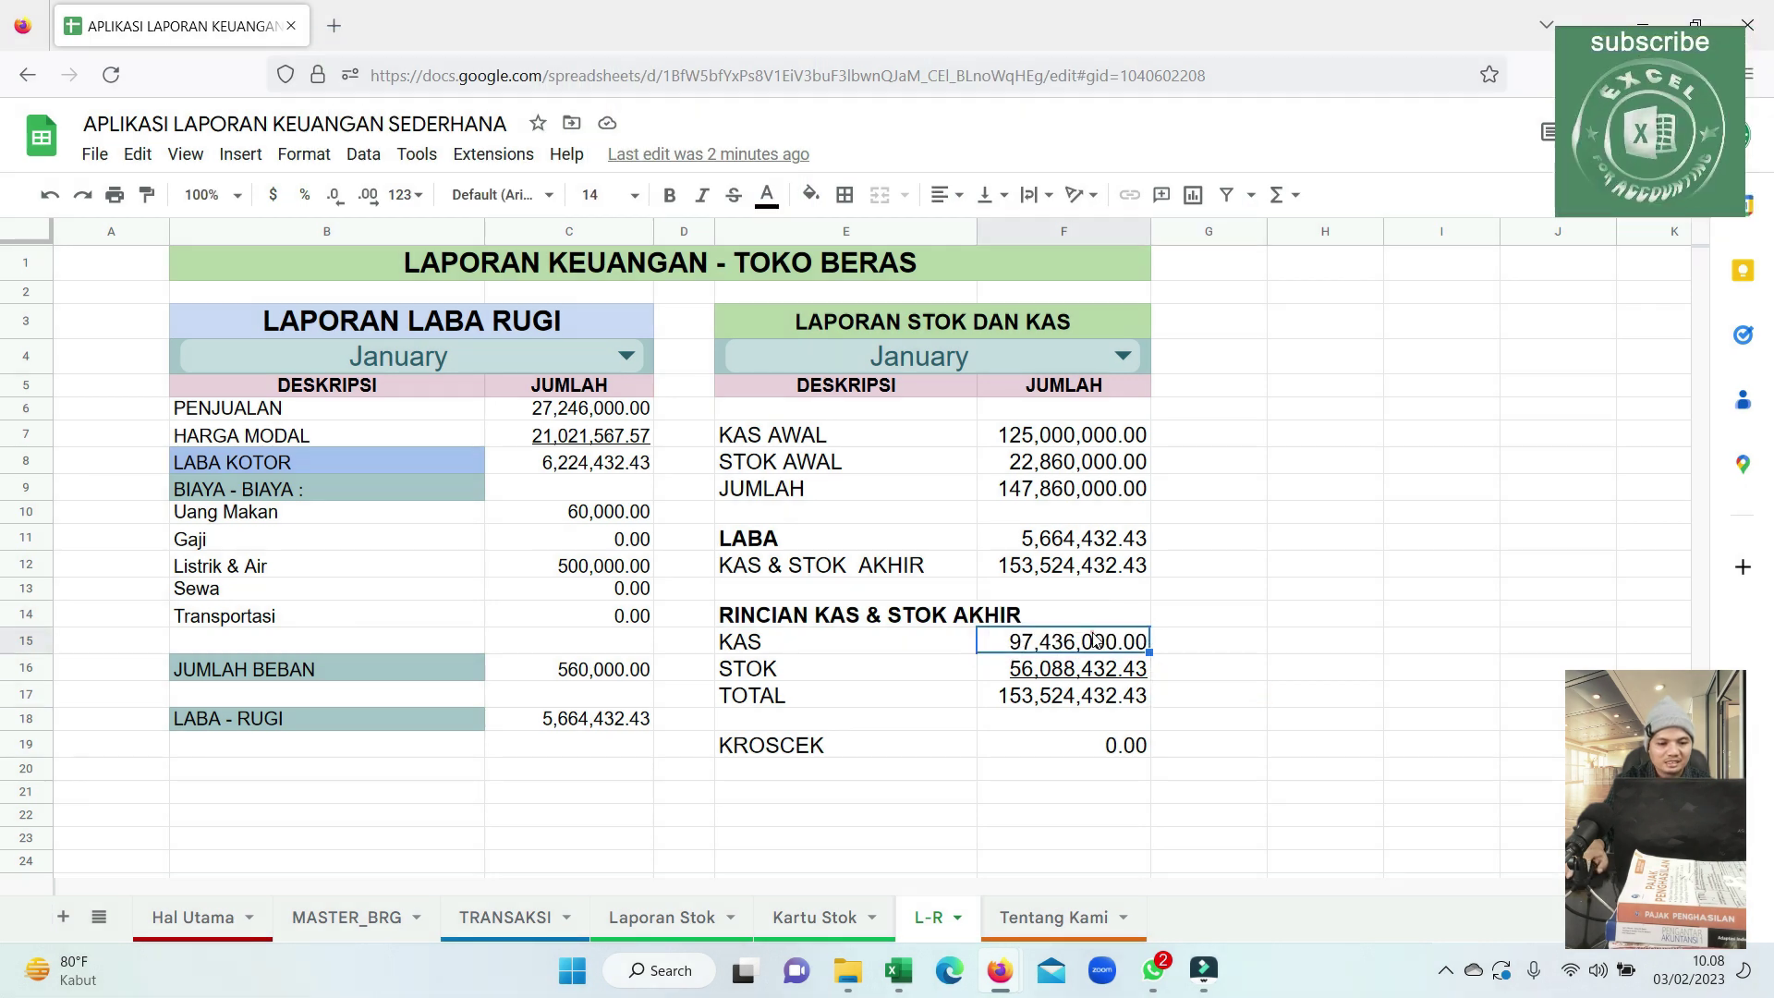
{"action": "left_click", "coordinate": [506, 917]}
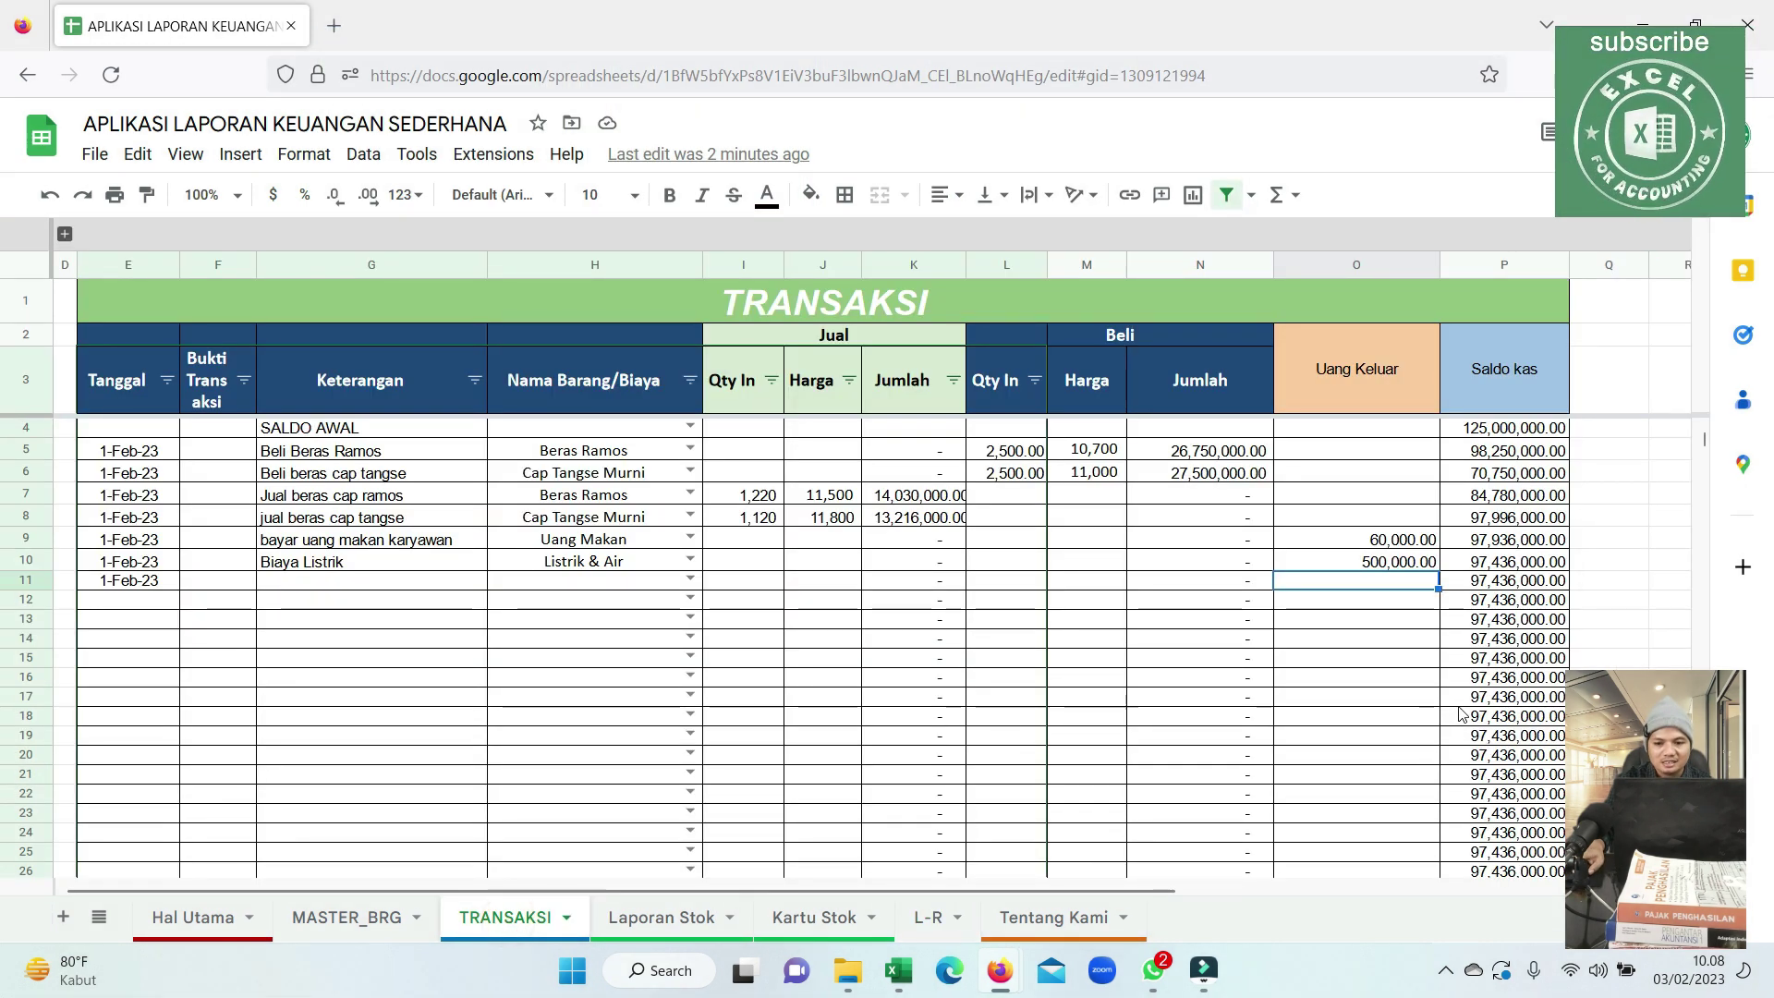
{"action": "left_click", "coordinate": [1502, 679]}
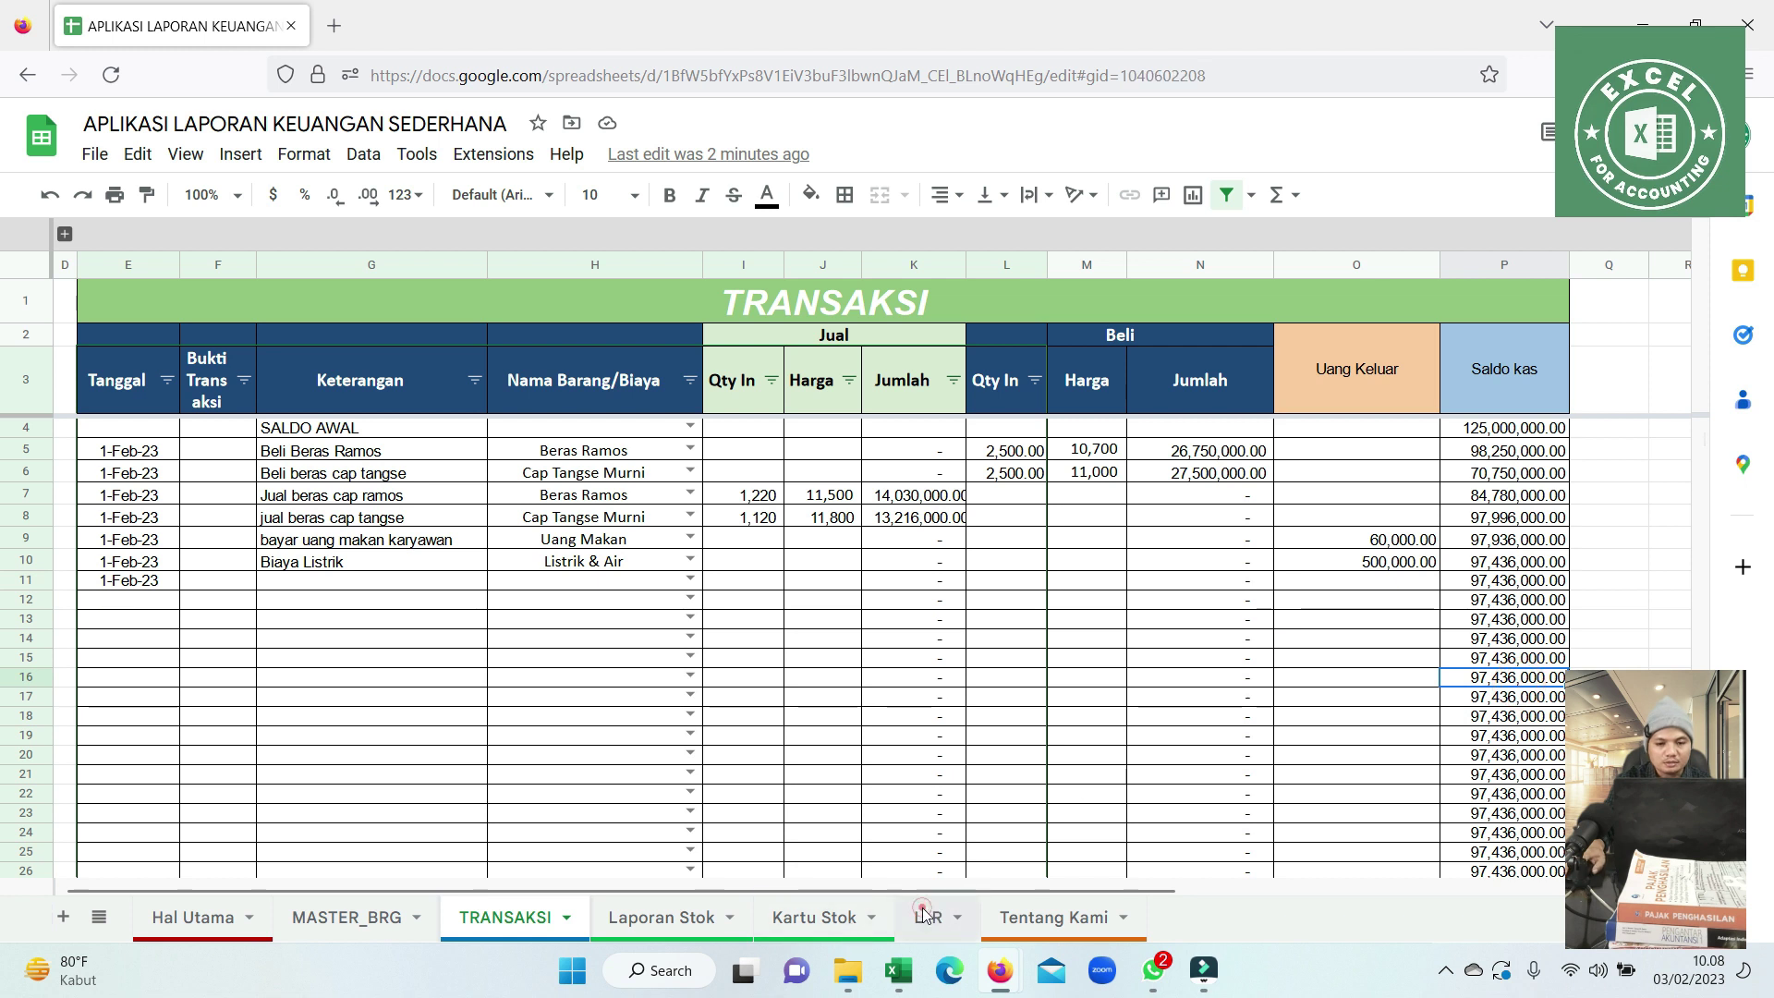
Compare the STOK amount on the L-R sheet with the Sisa Stok total on Laporan Stok, and return to L-R.
{"action": "left_click", "coordinate": [924, 915]}
{"action": "left_click", "coordinate": [1046, 671]}
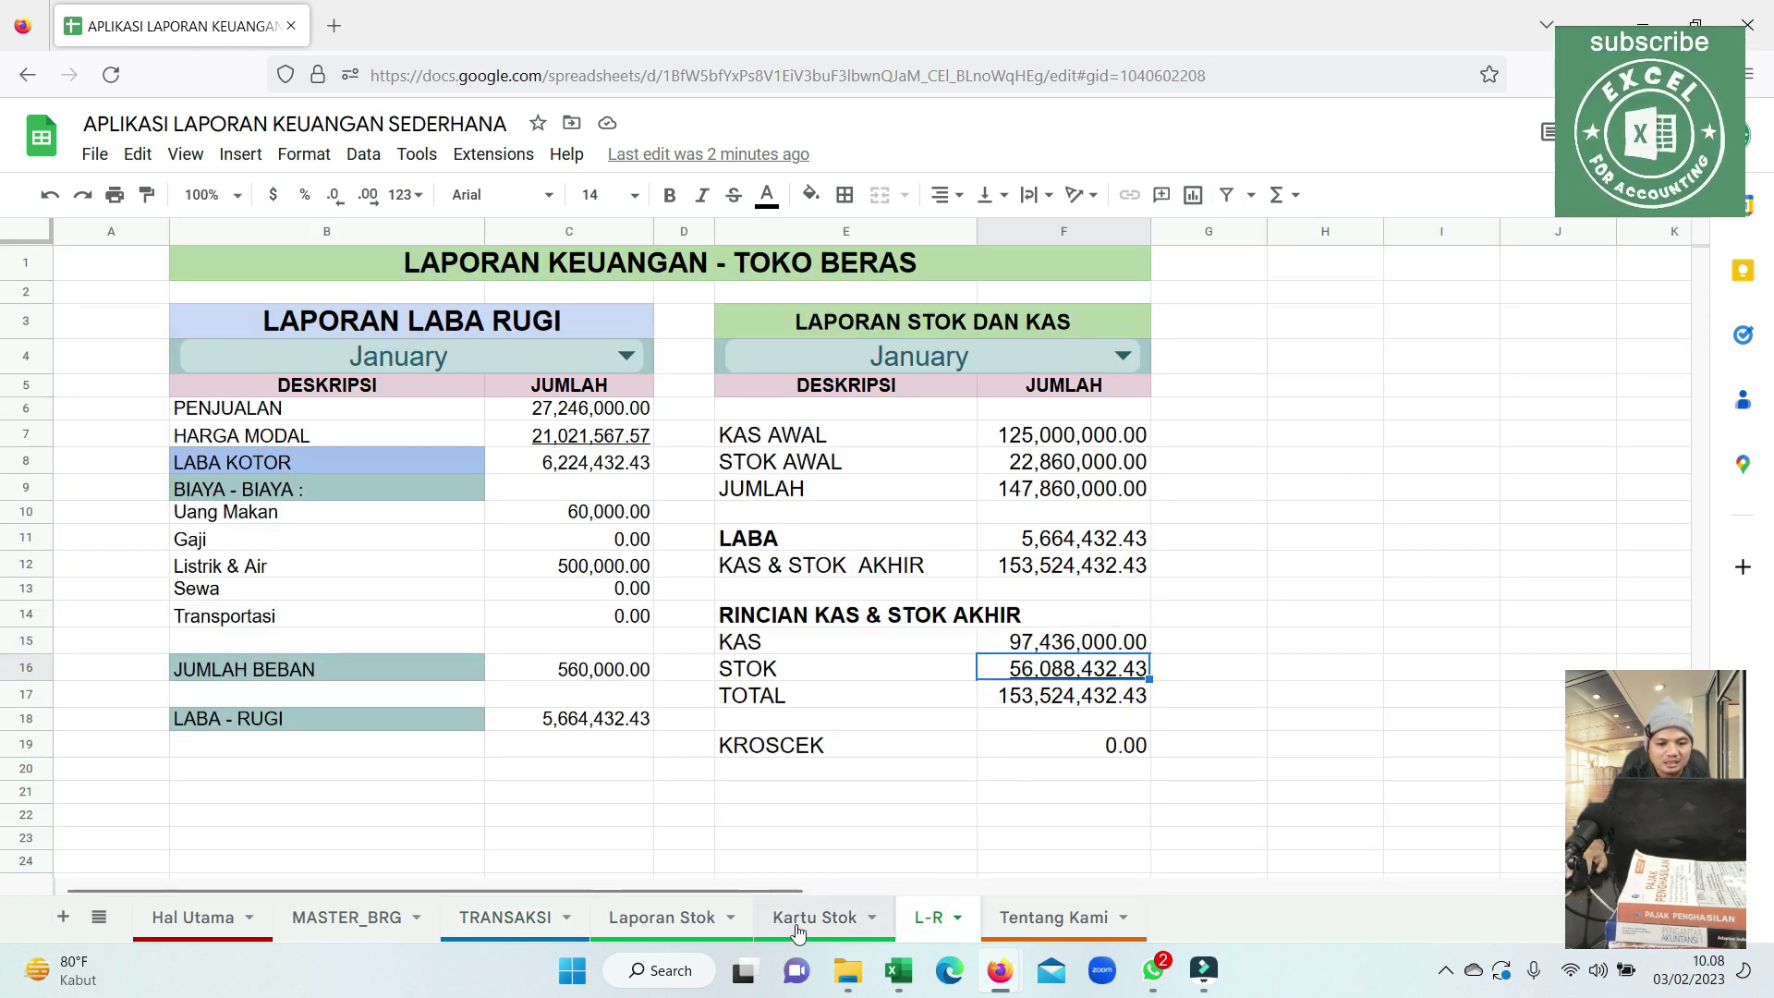
{"action": "left_click", "coordinate": [662, 919]}
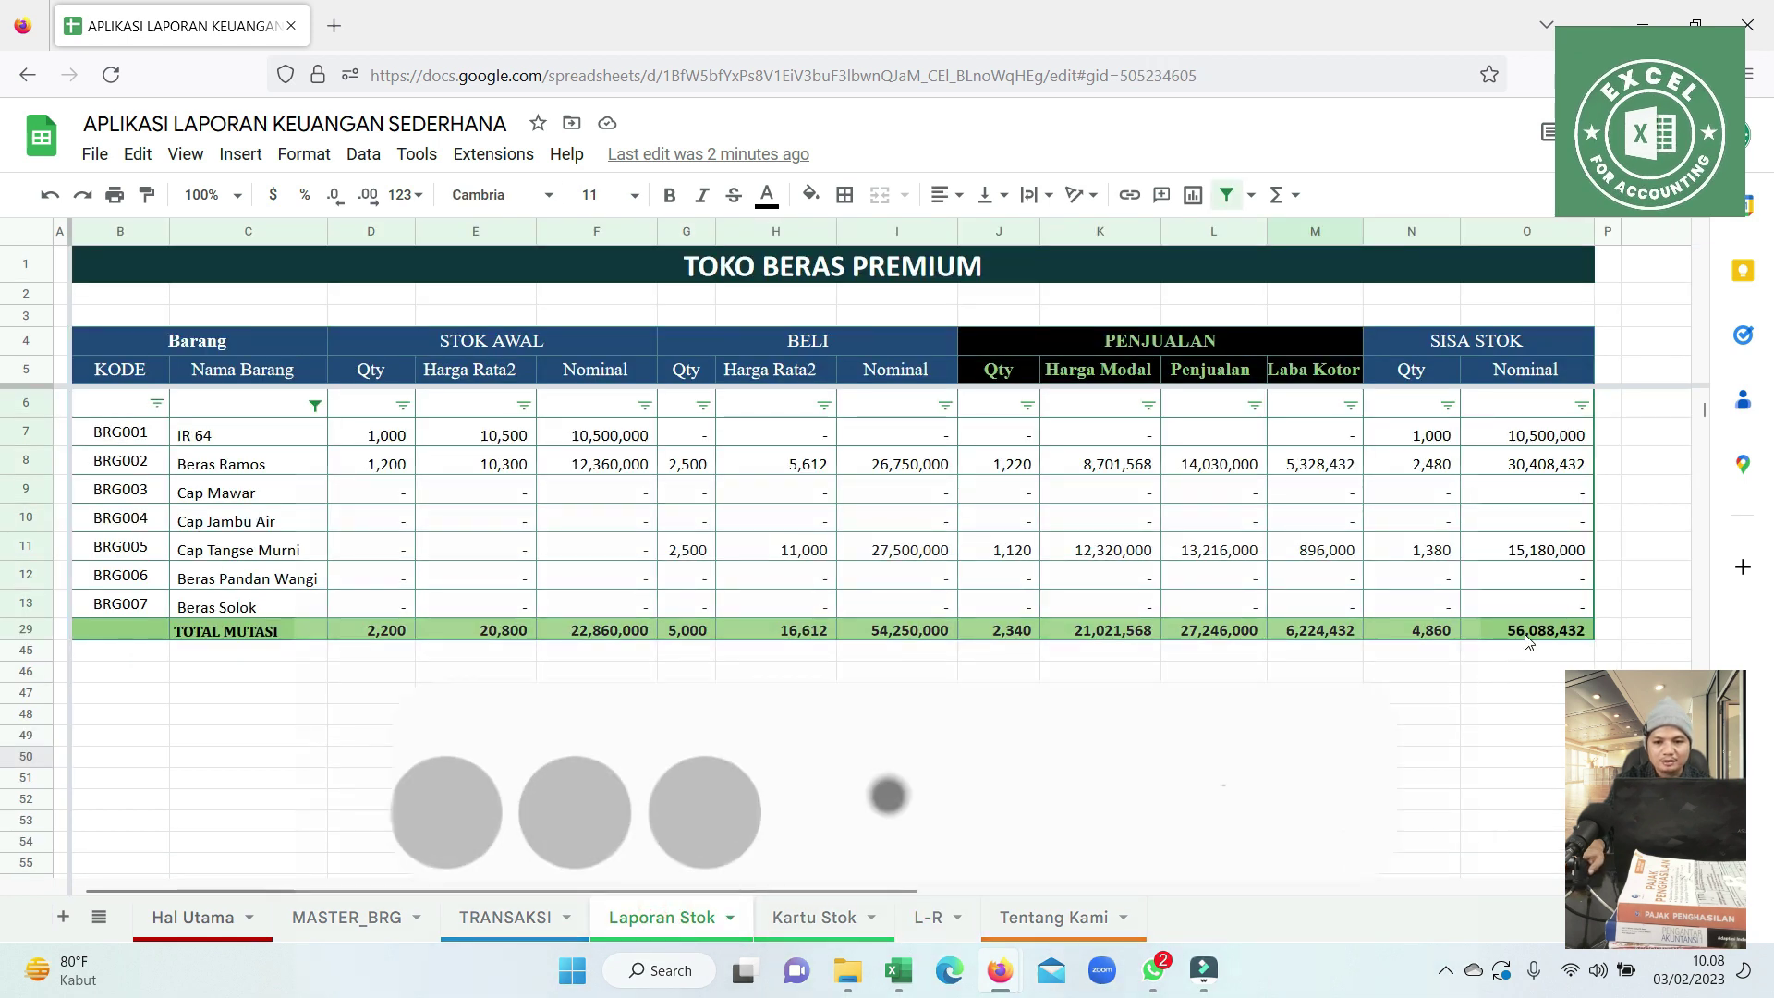
{"action": "left_click", "coordinate": [1528, 636]}
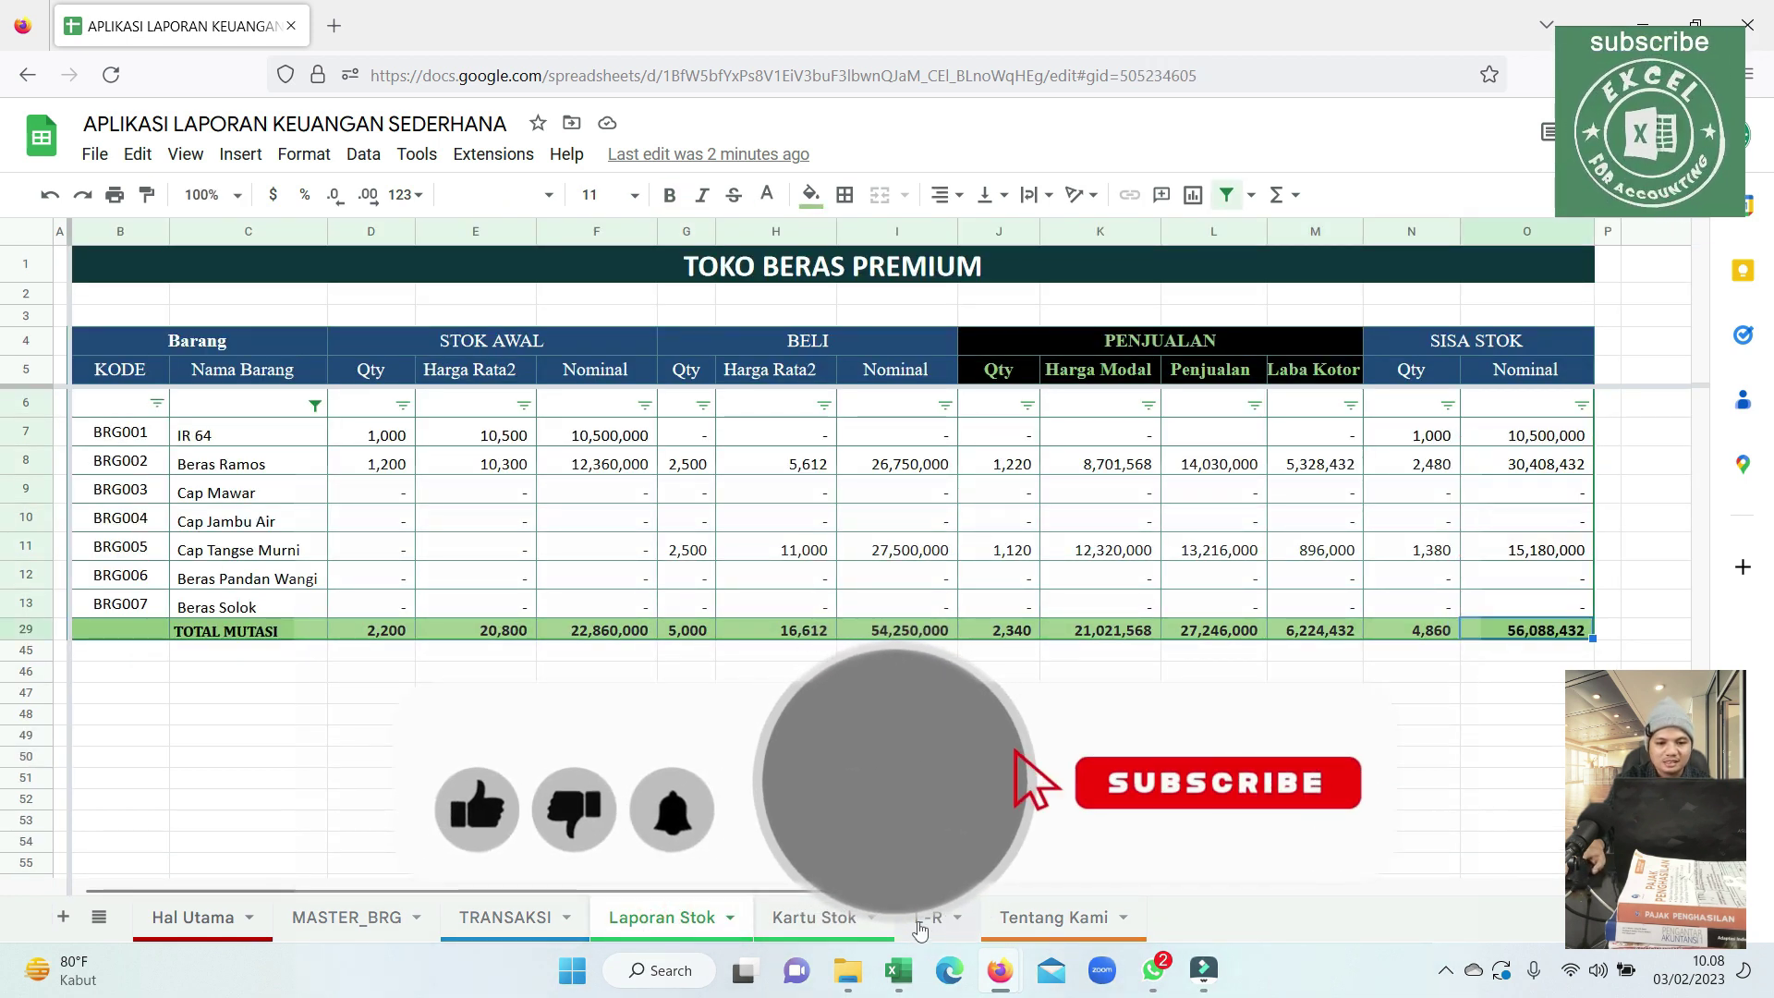
{"action": "left_click", "coordinate": [920, 919]}
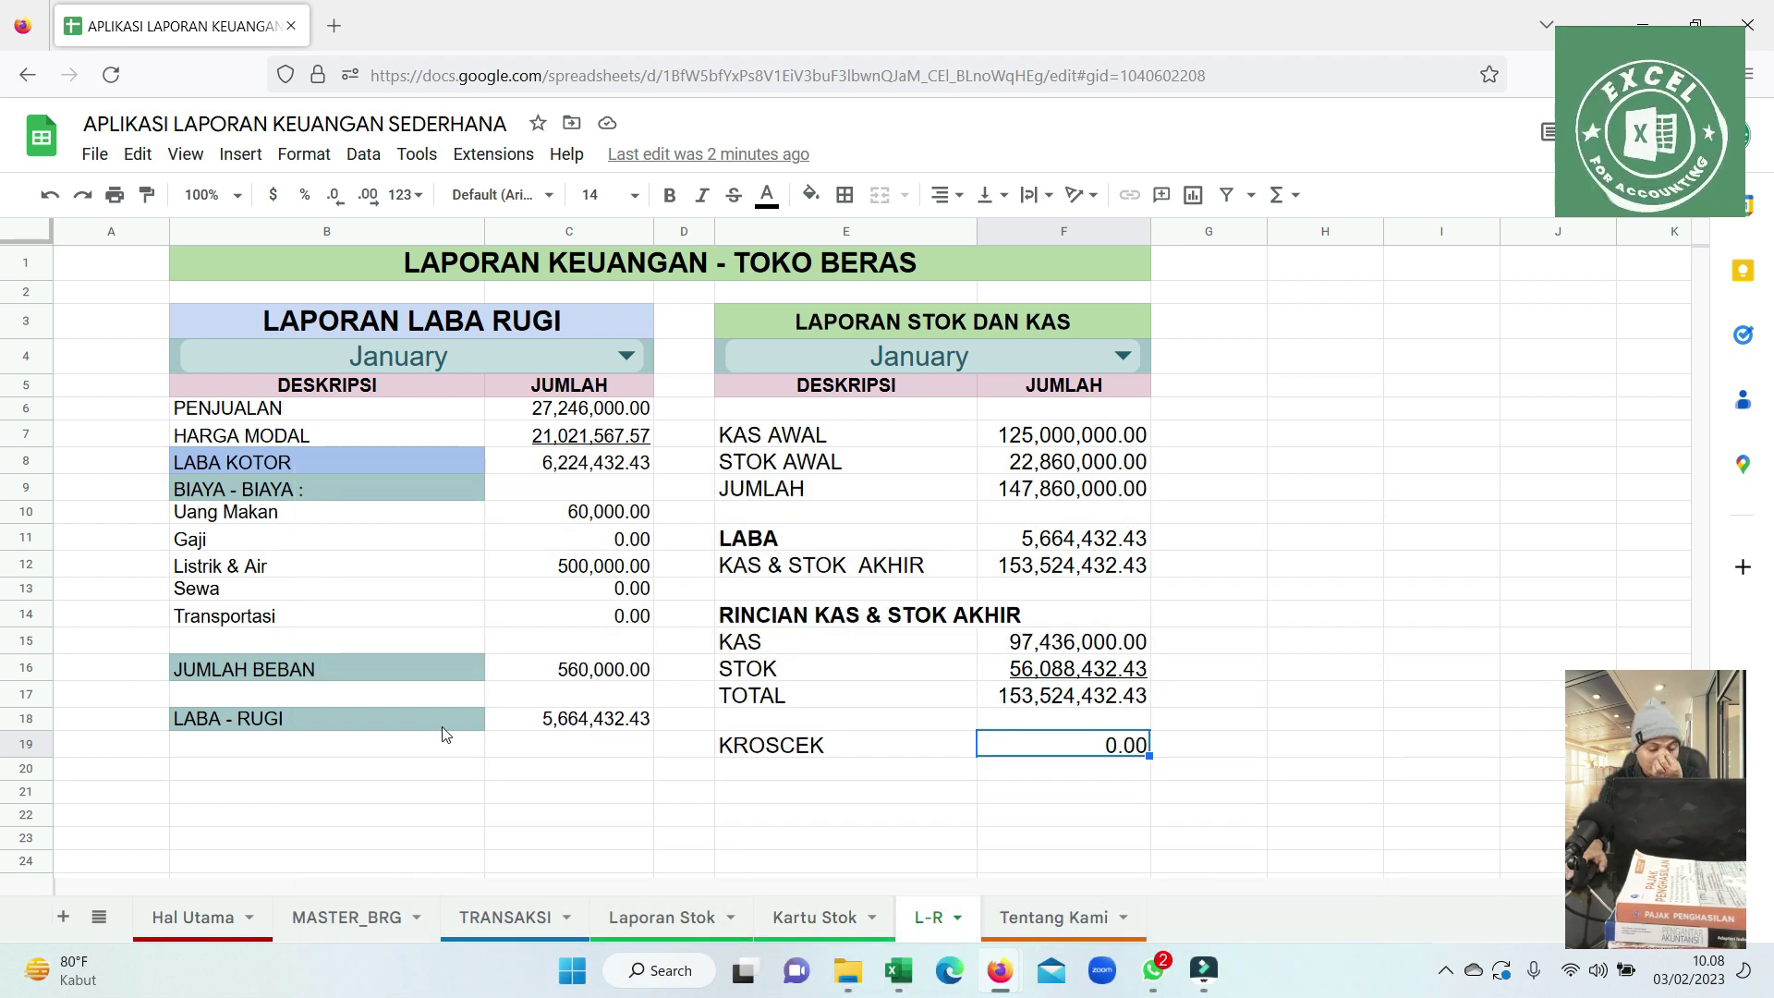
Copy the date 1-Feb-23 from E11 into E12 on the TRANSAKSI sheet.
{"action": "left_click", "coordinate": [360, 917]}
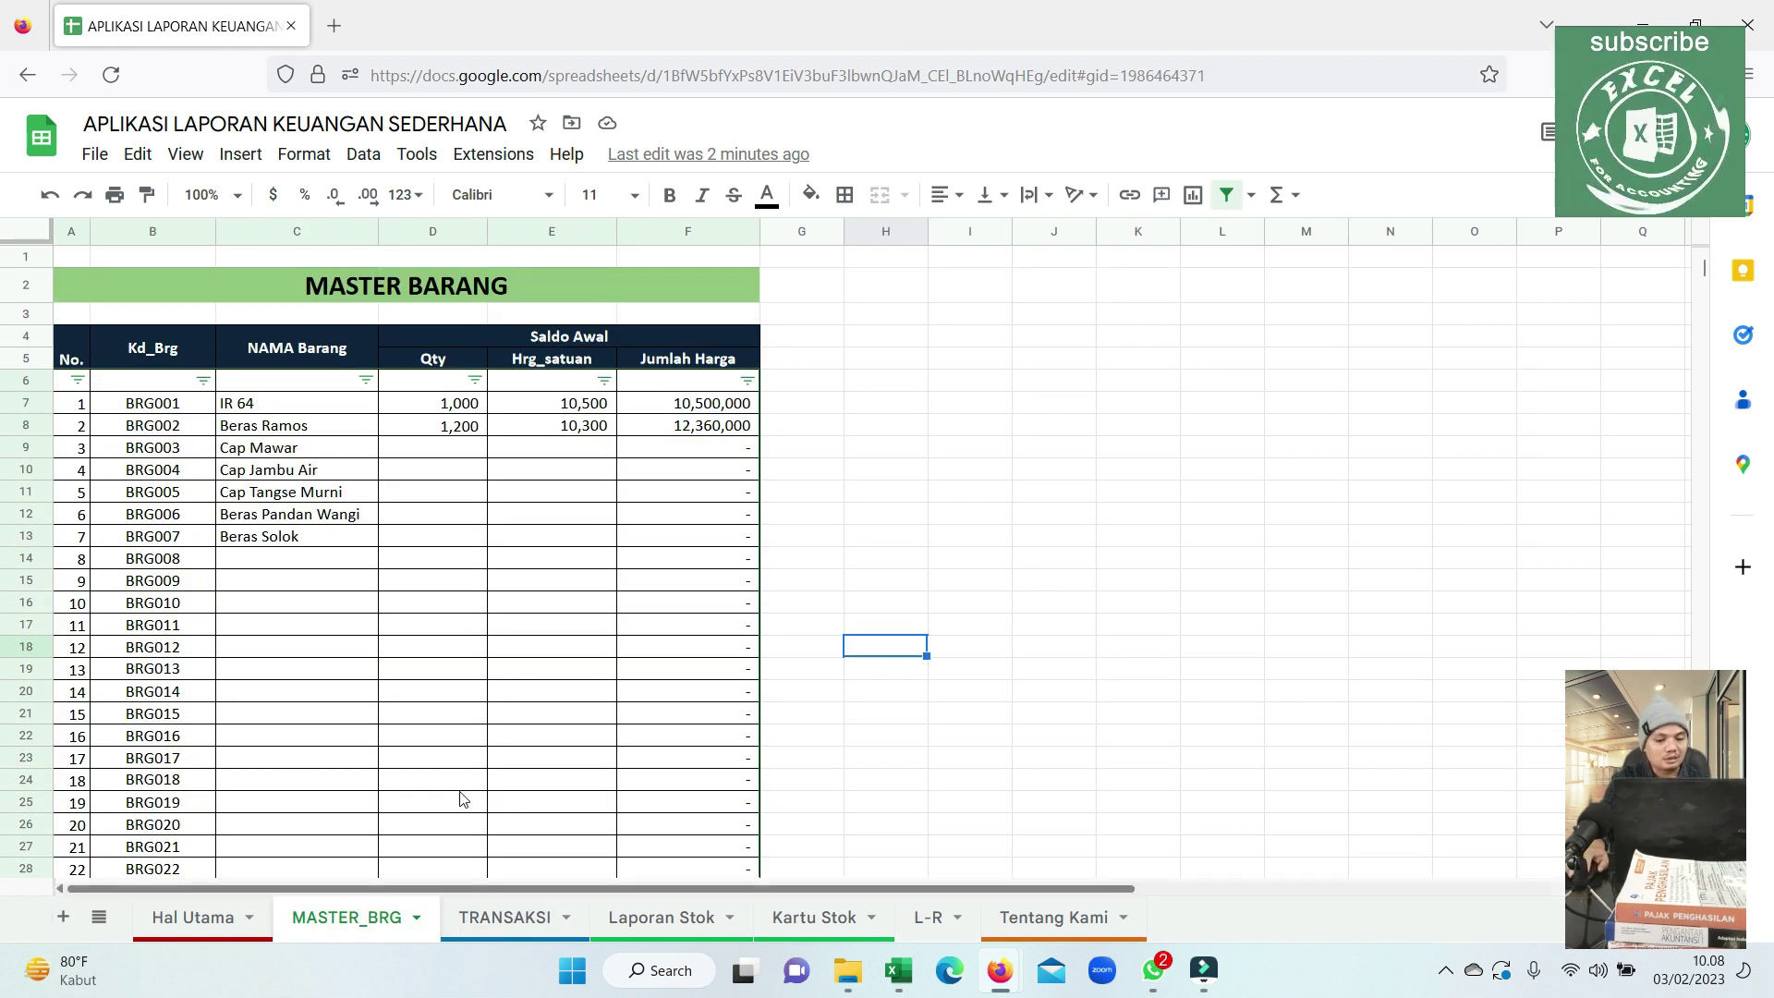
{"action": "left_click", "coordinate": [514, 919]}
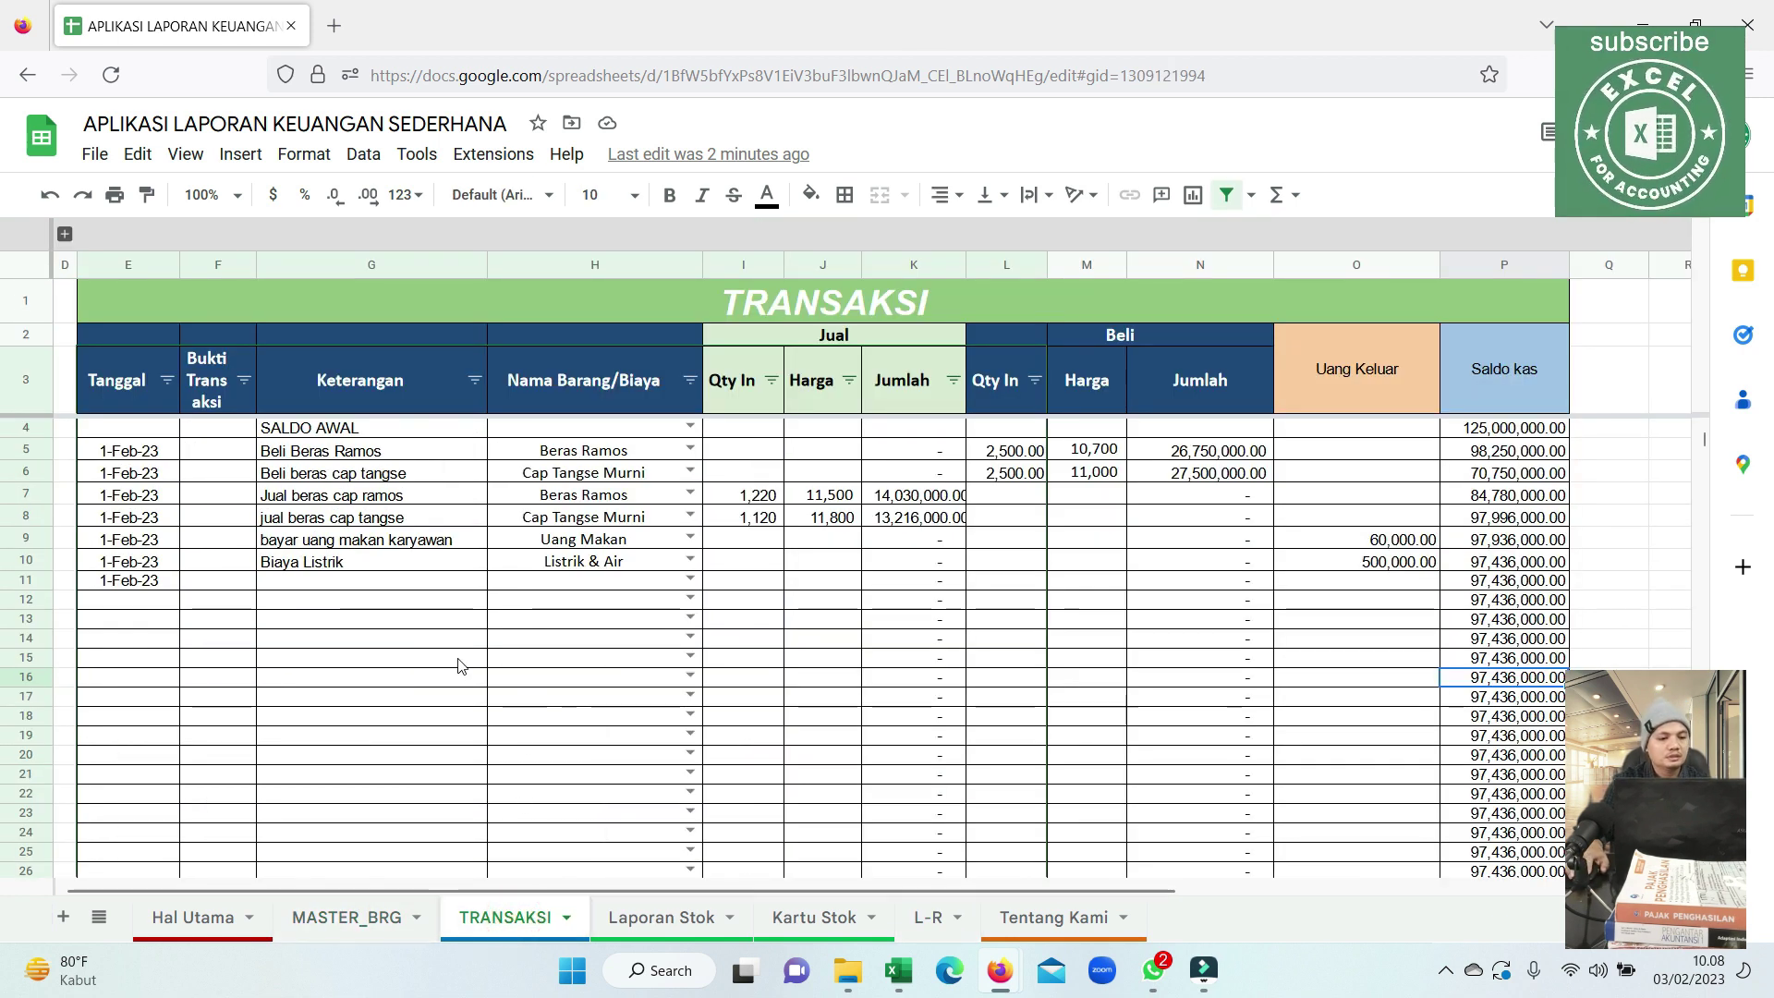
{"action": "left_click", "coordinate": [148, 581]}
{"action": "key", "text": "ctrl+c"}
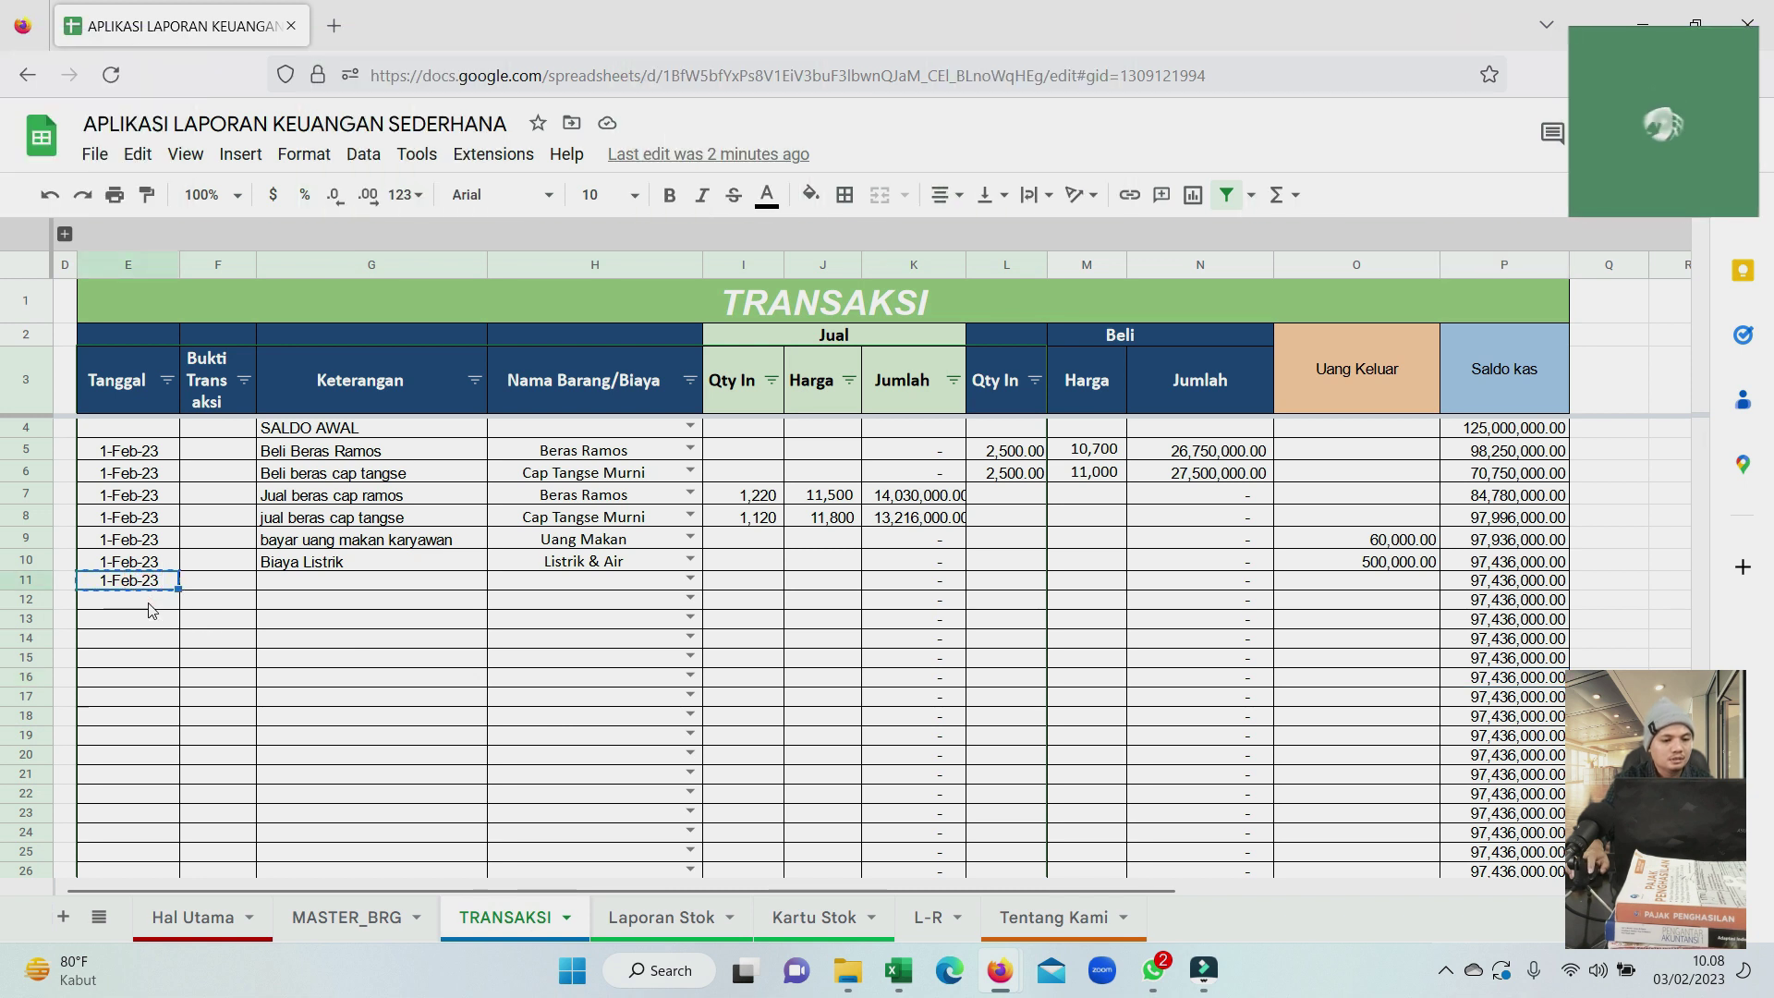
{"action": "left_click", "coordinate": [150, 603]}
{"action": "key", "text": "ctrl+v"}
{"action": "left_click", "coordinate": [174, 642]}
View the Kartu Stok, Laporan Stok and MASTER_BRG sheets in turn.
{"action": "left_click", "coordinate": [815, 919]}
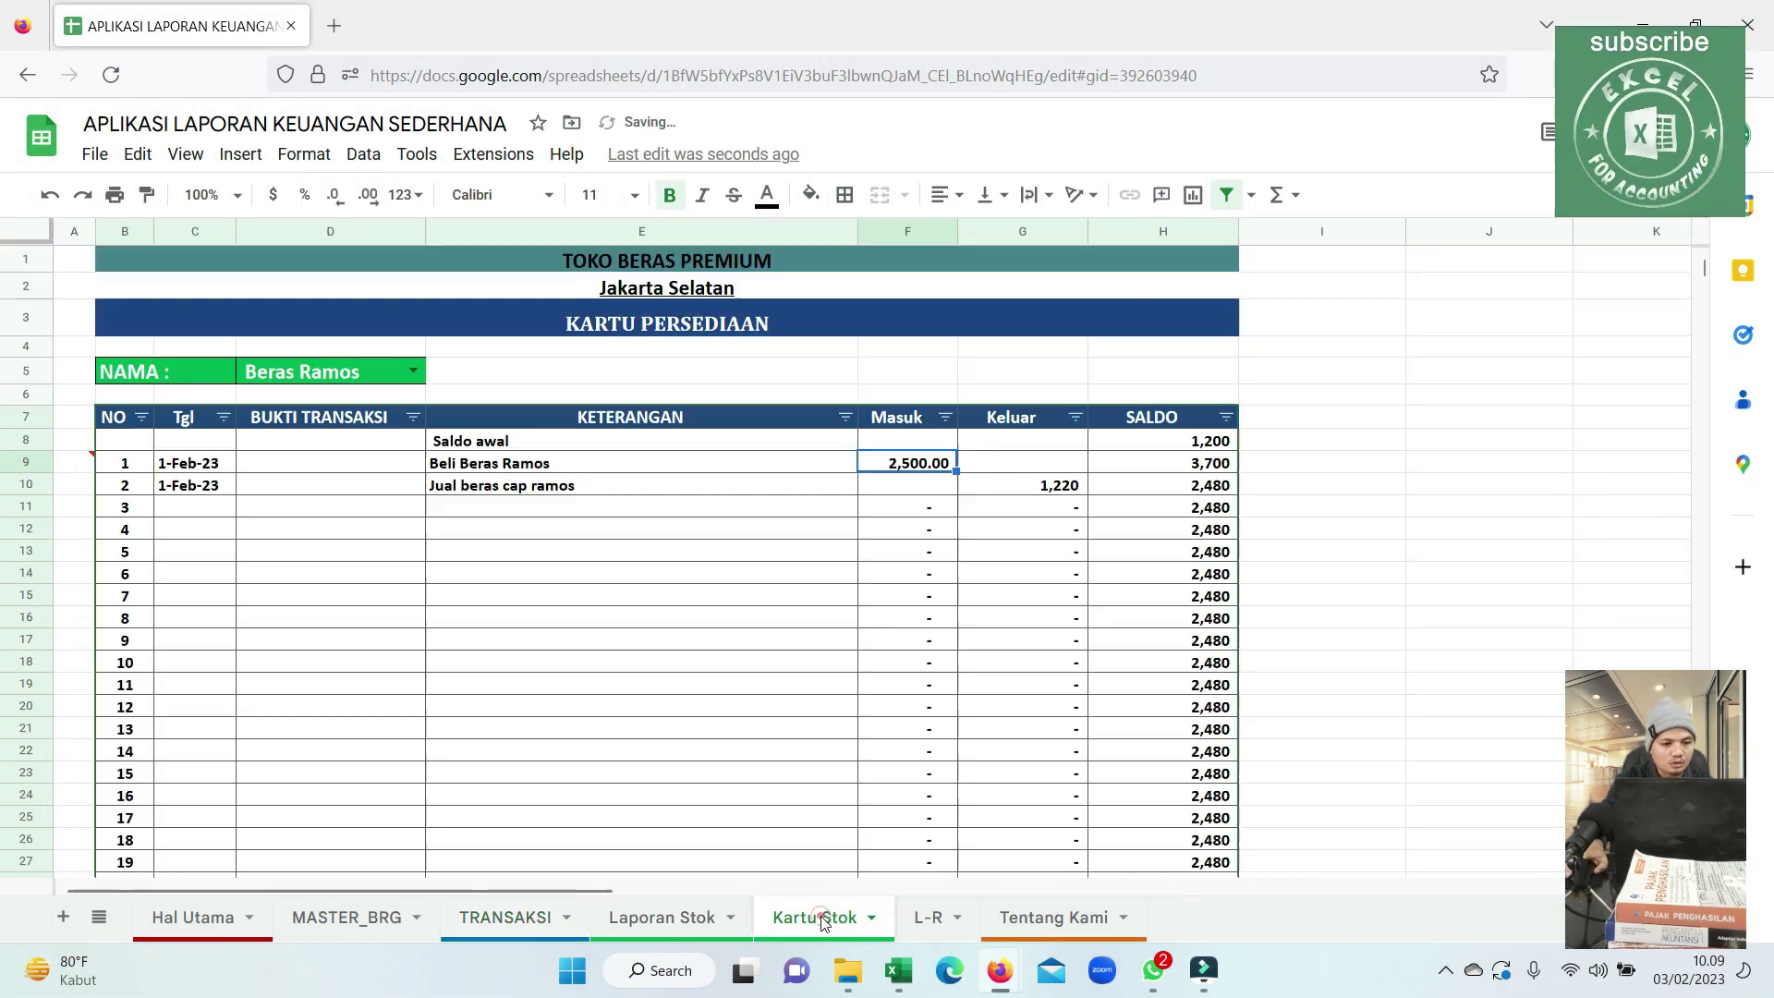
{"action": "left_click", "coordinate": [699, 919]}
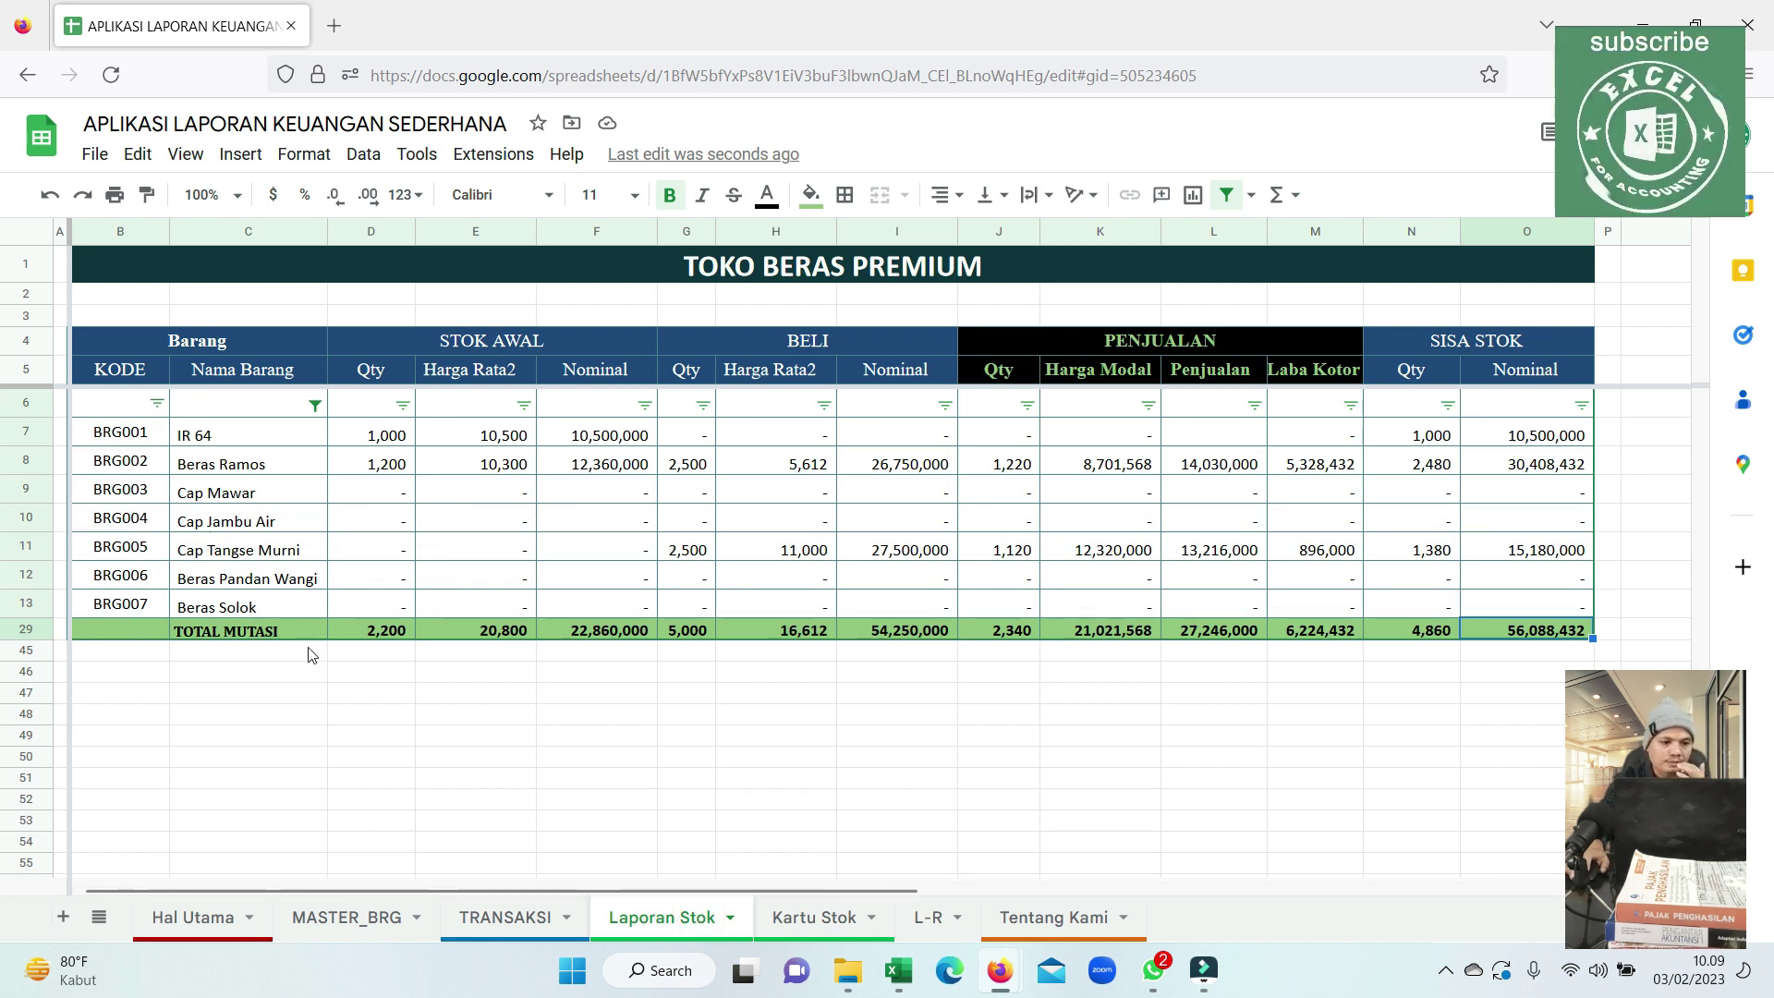
{"action": "left_click", "coordinate": [389, 926]}
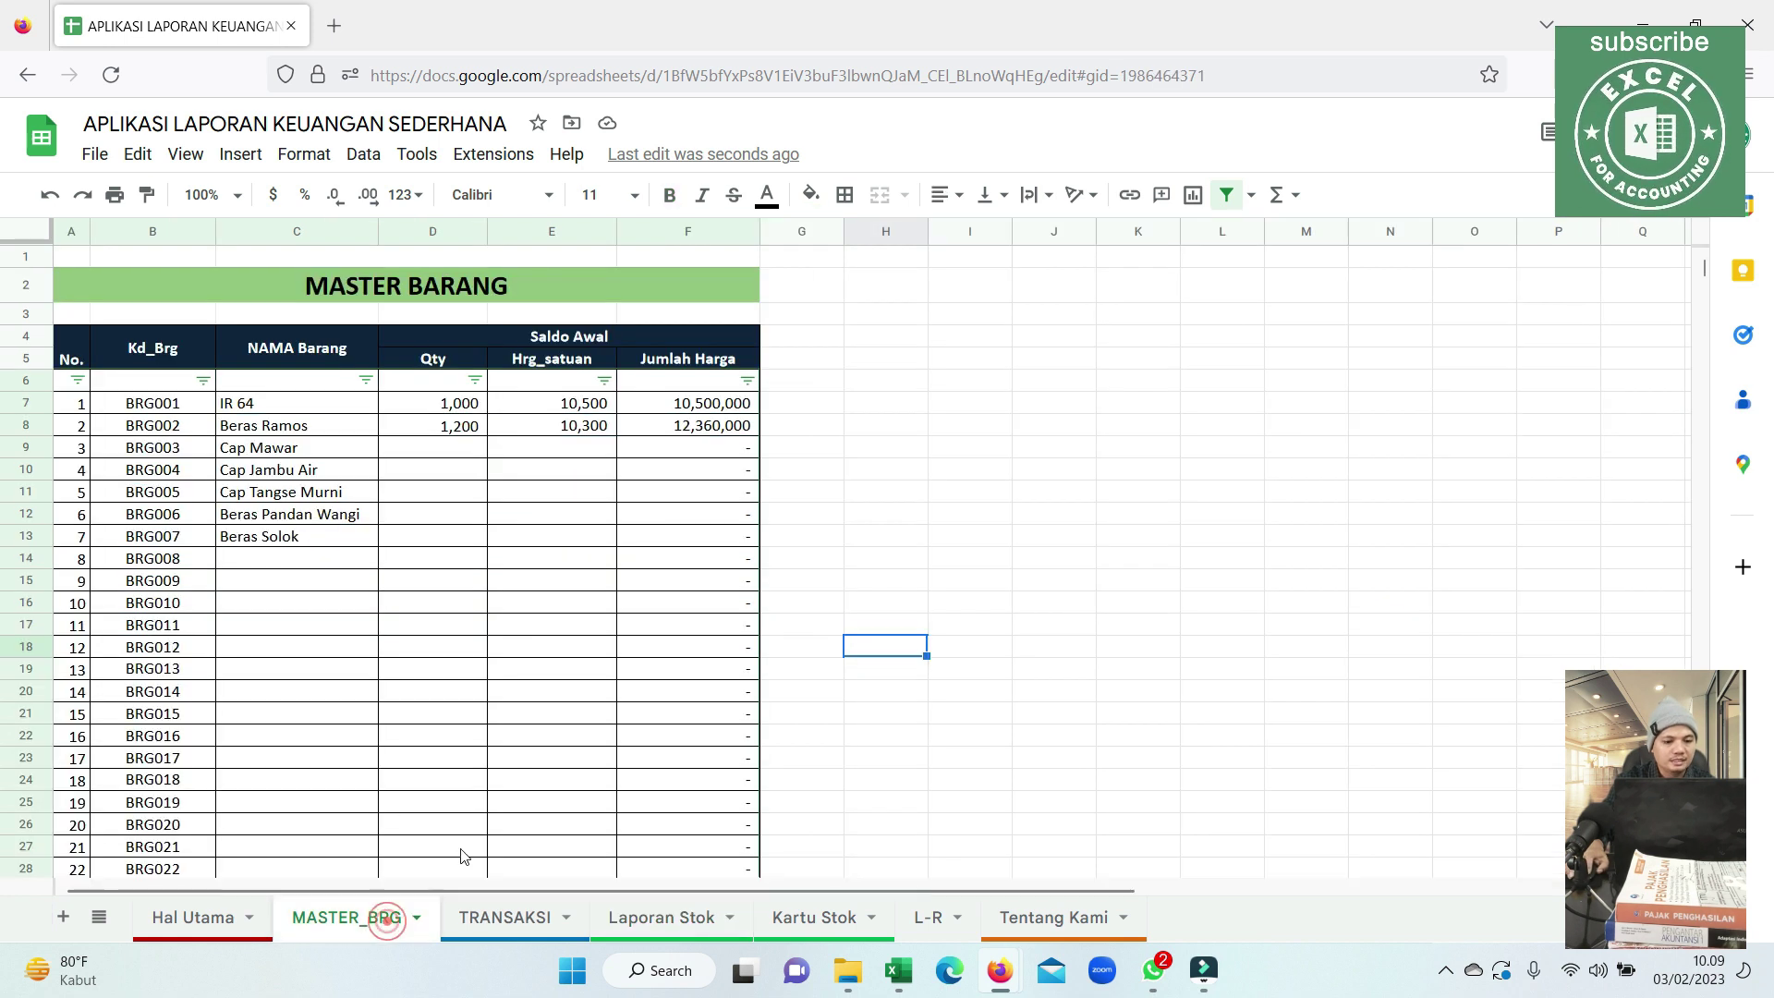
Enter the description "beli beras cab mawar" in G11 on the TRANSAKSI sheet.
{"action": "left_click", "coordinate": [505, 918]}
{"action": "left_click", "coordinate": [356, 582]}
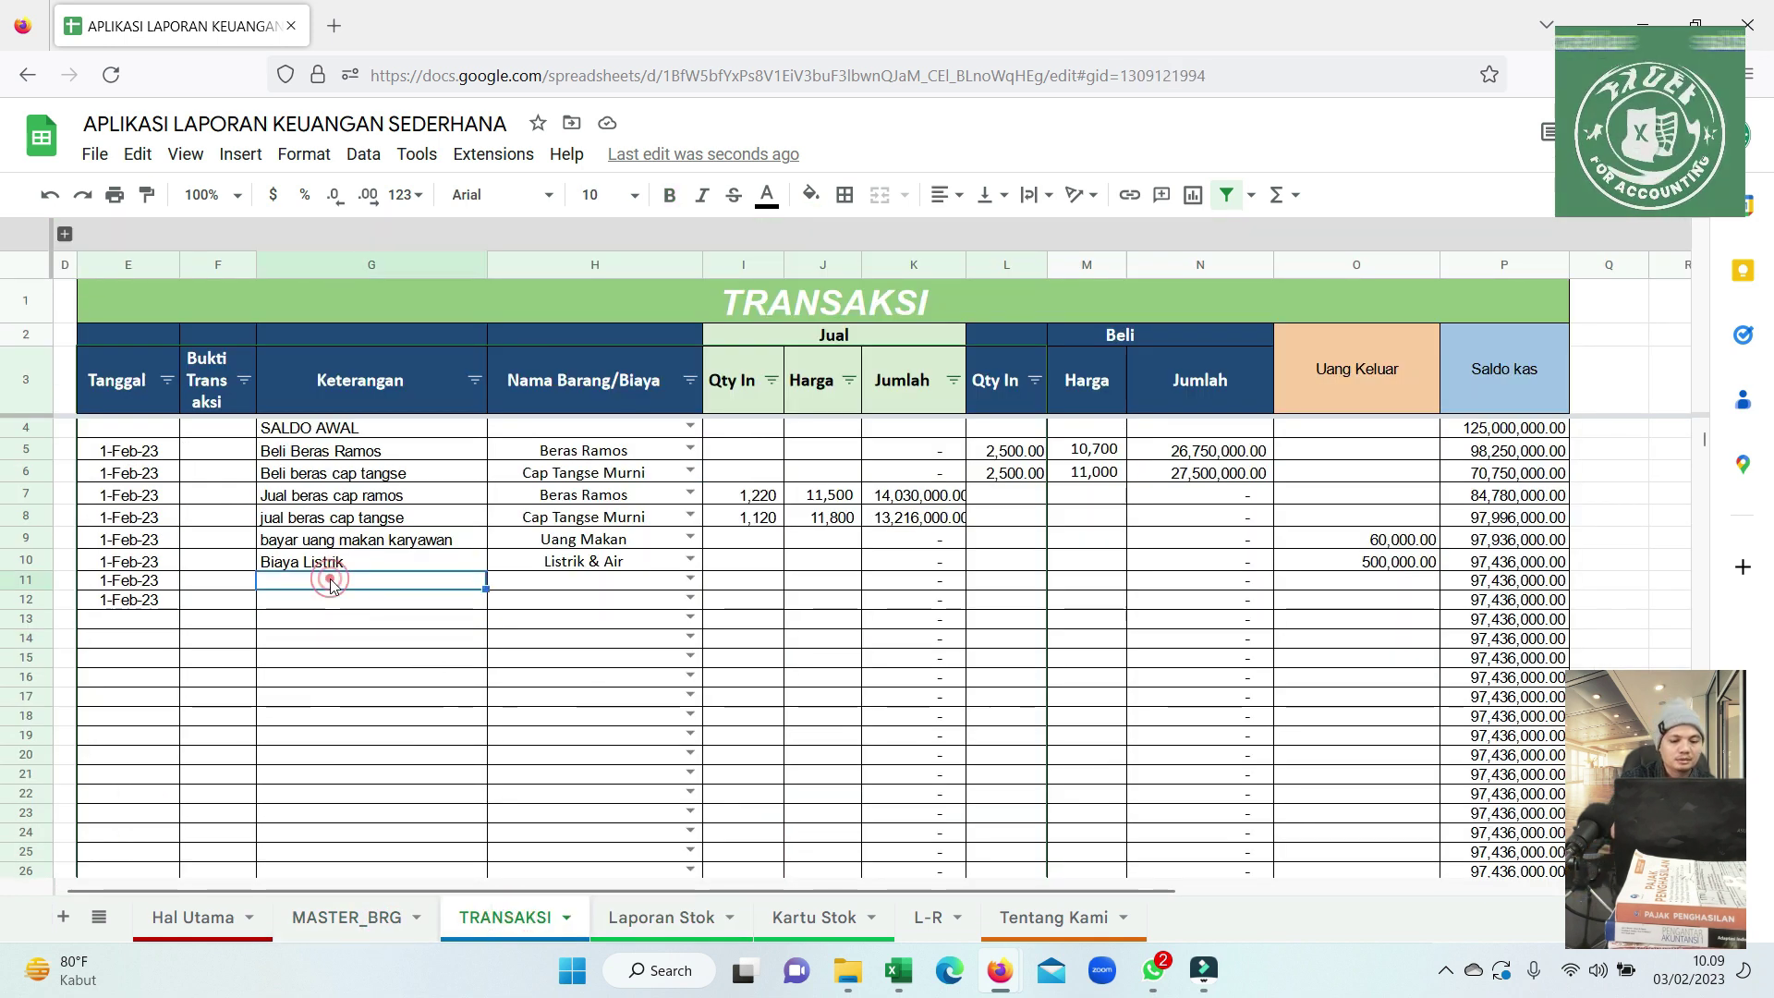
{"action": "type", "text": "beli be"}
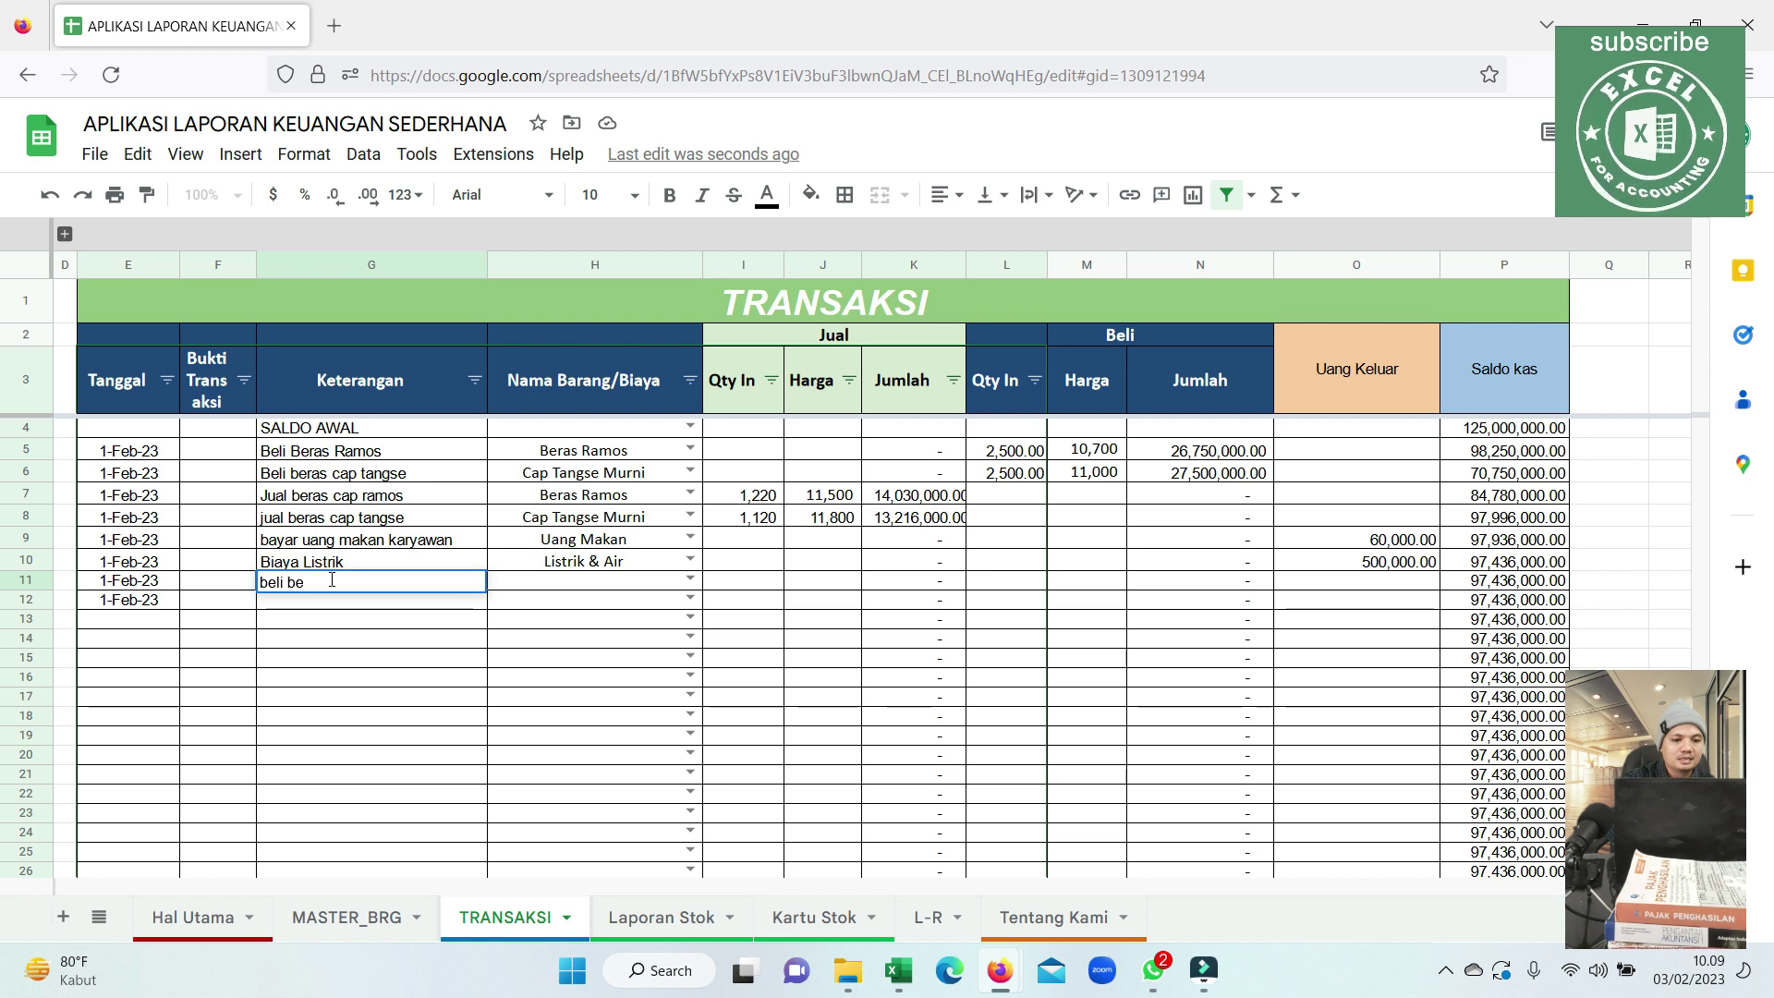
{"action": "type", "text": "ras c"}
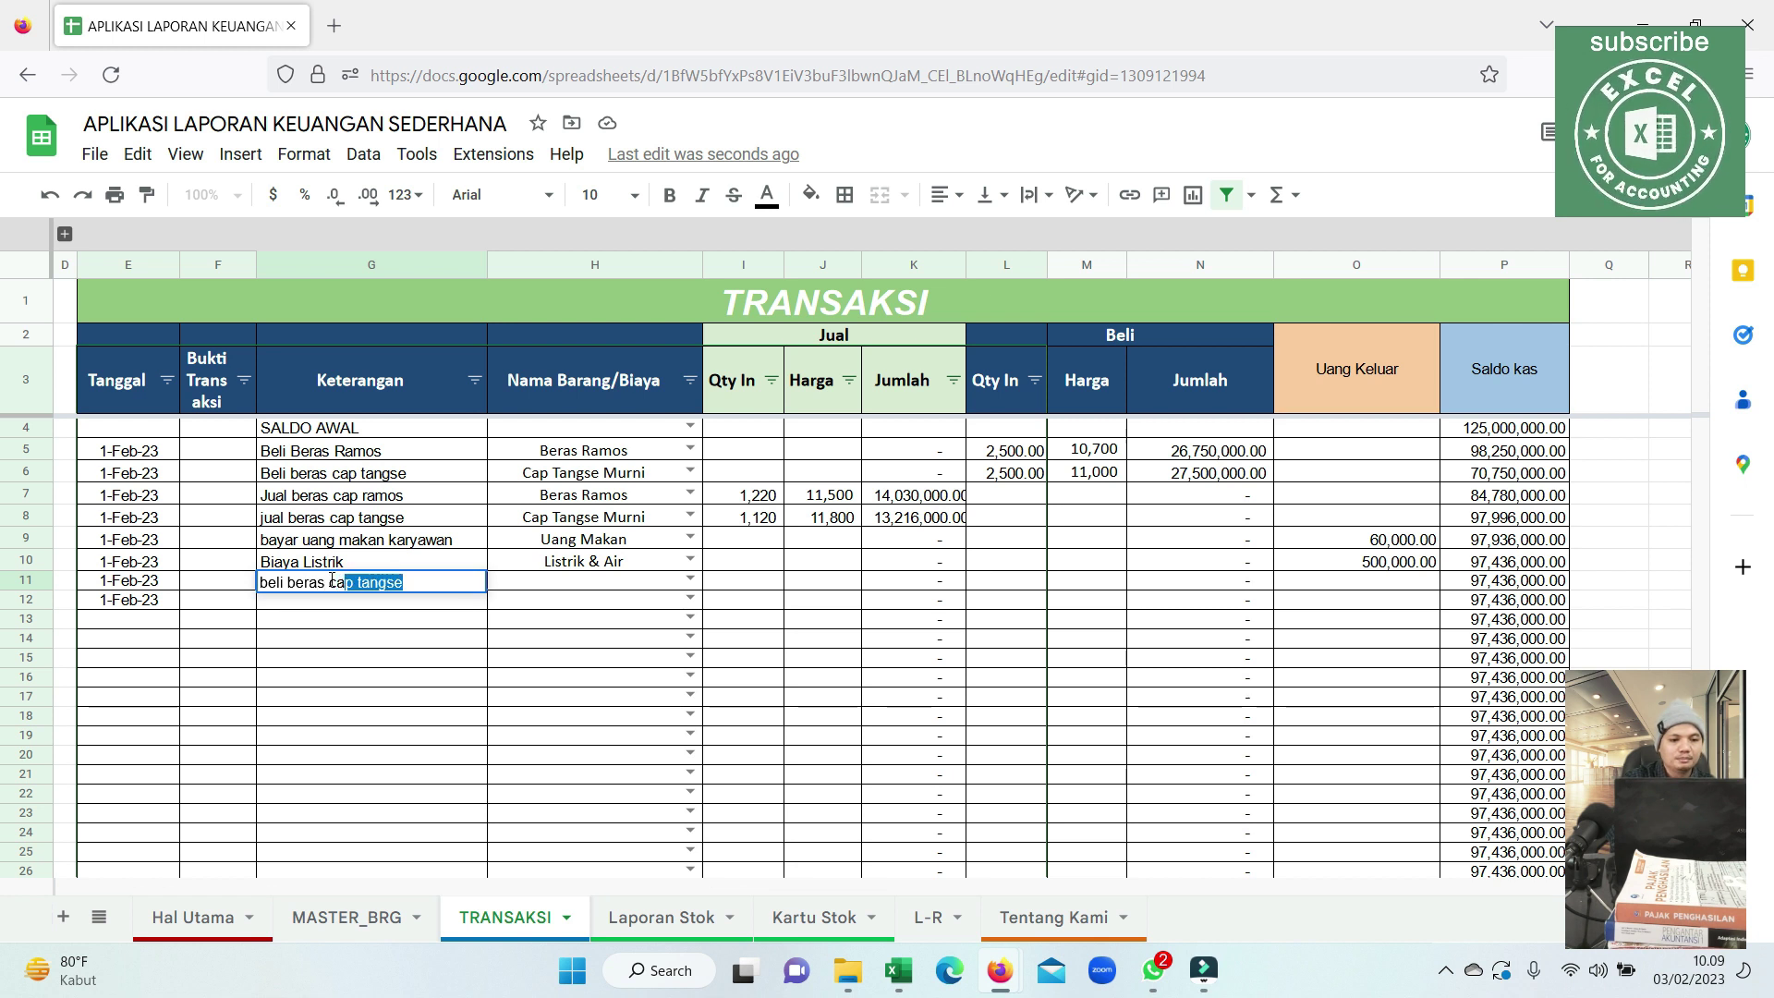
{"action": "type", "text": "ab m"}
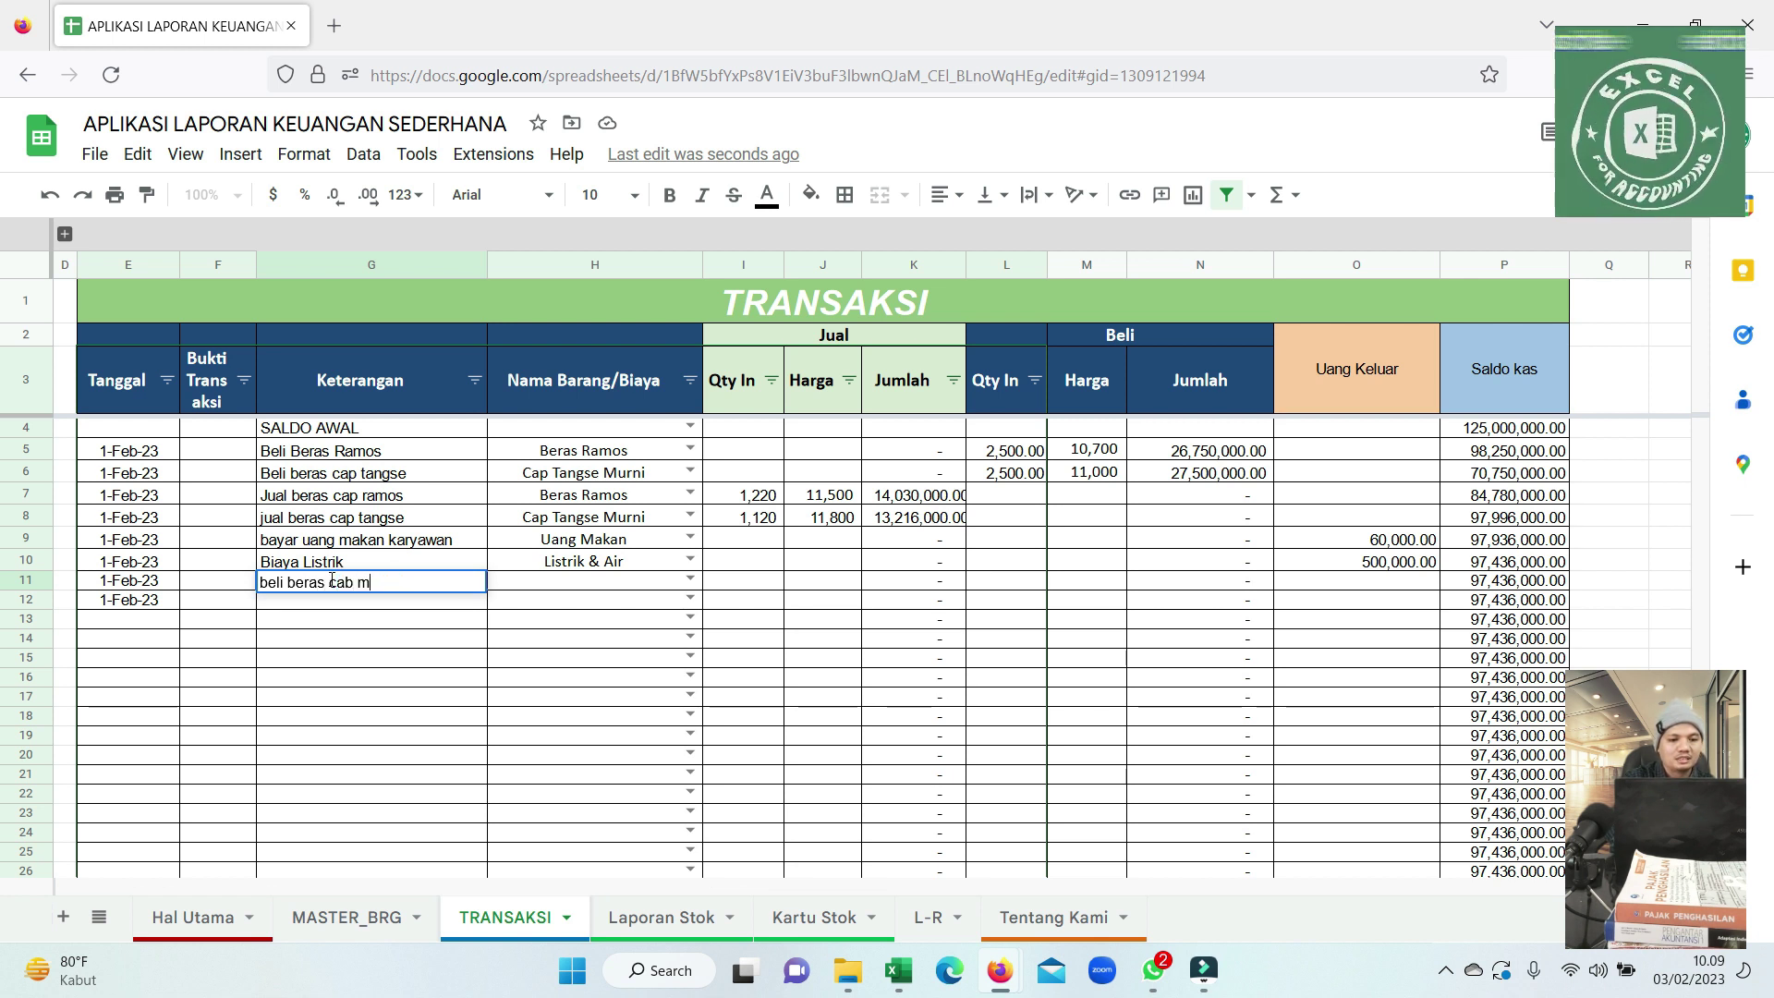
{"action": "type", "text": "awar"}
{"action": "key", "text": "Return"}
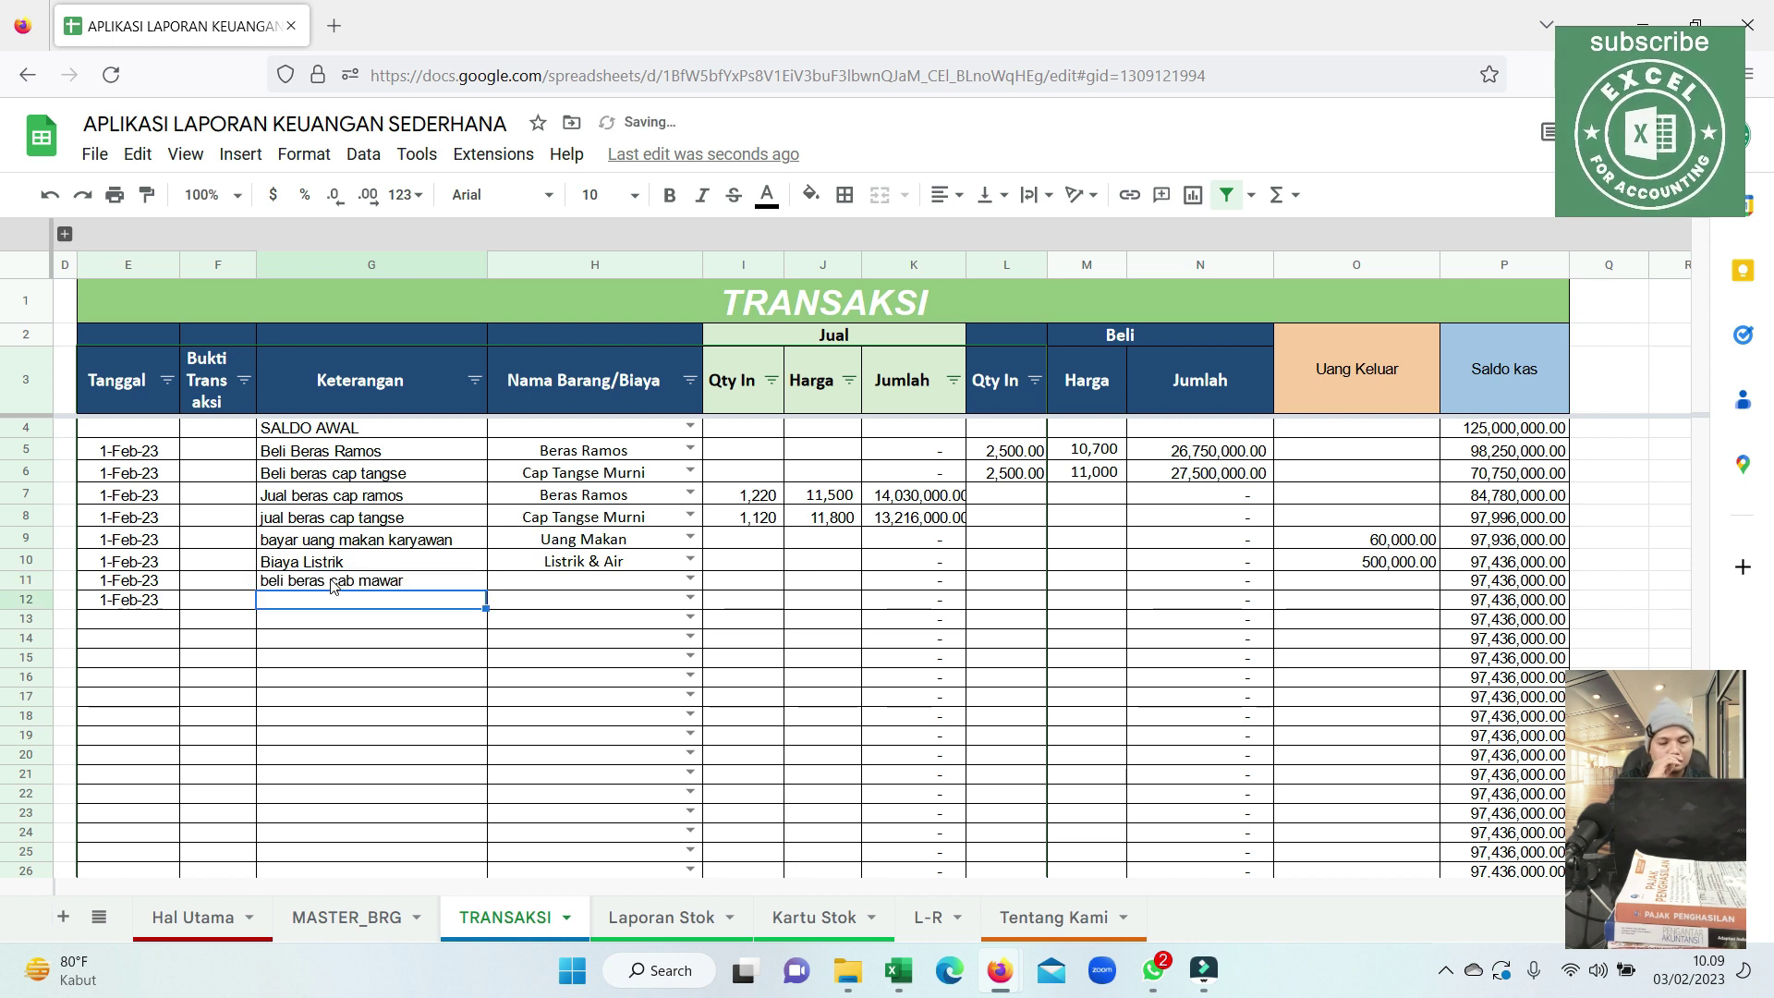
Set the Nama Barang/Biaya in H11 to Cap Mawar.
{"action": "key", "text": "Up"}
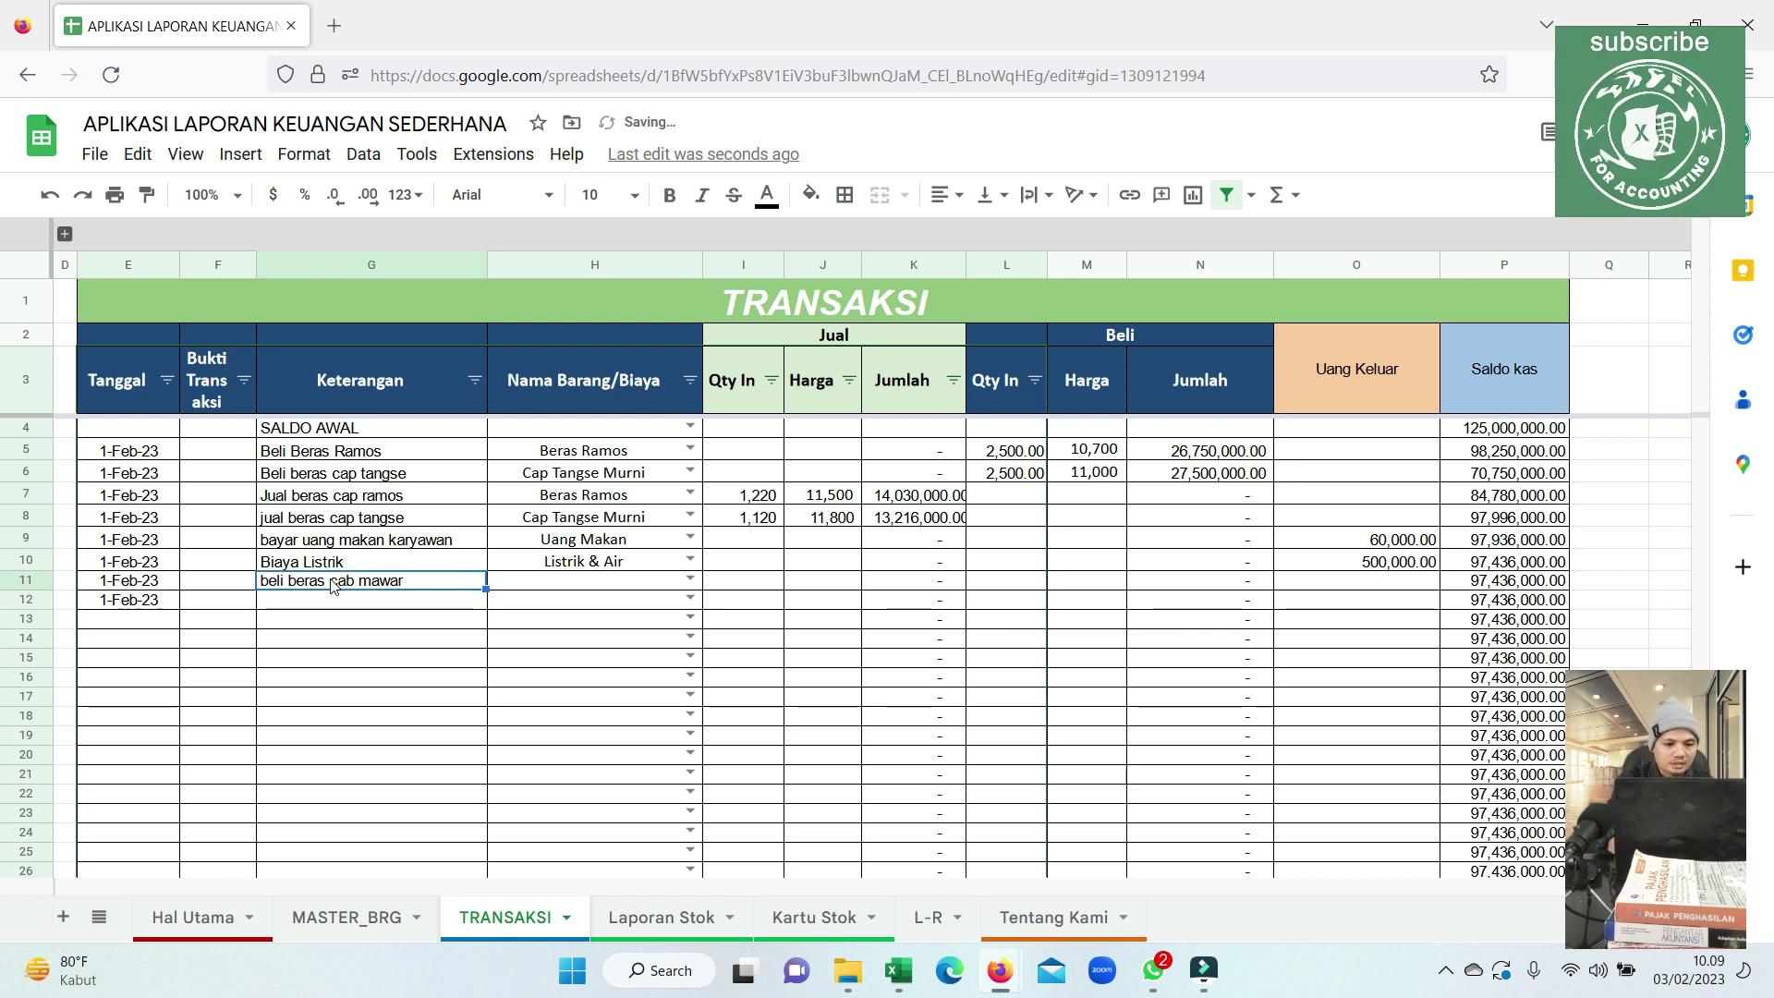
{"action": "key", "text": "Right"}
{"action": "type", "text": "marw"}
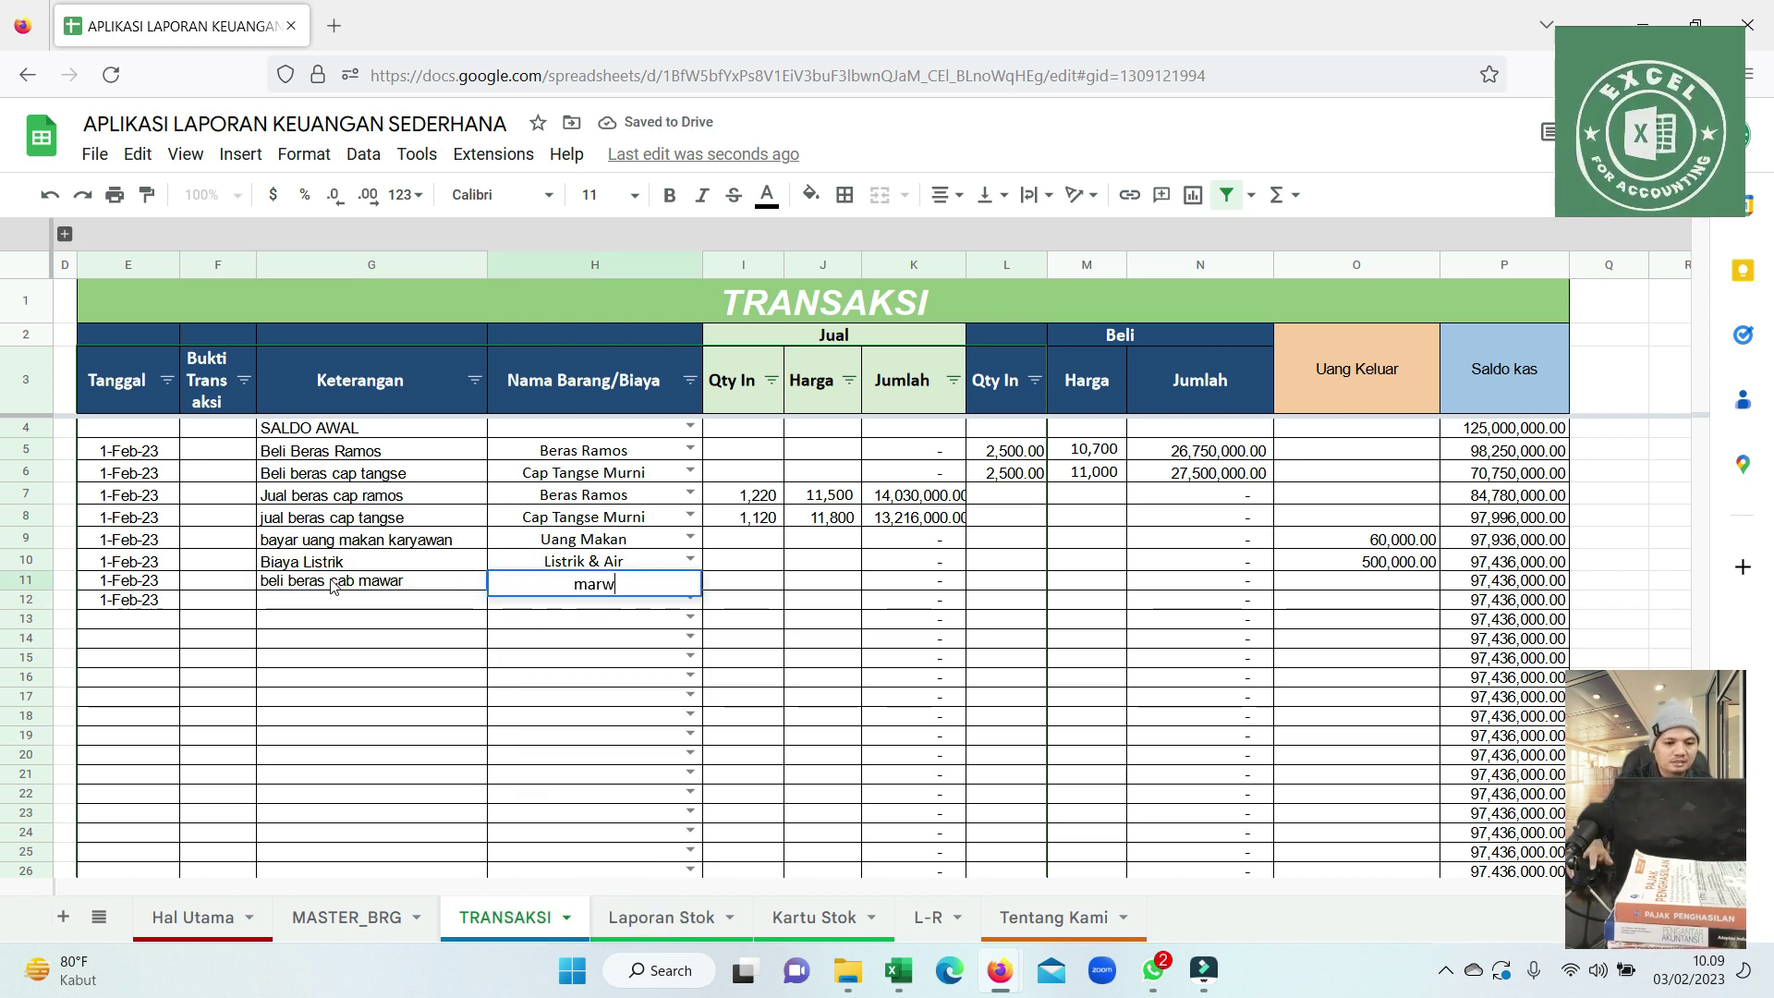
{"action": "key", "text": "BackSpace"}
{"action": "type", "text": "w"}
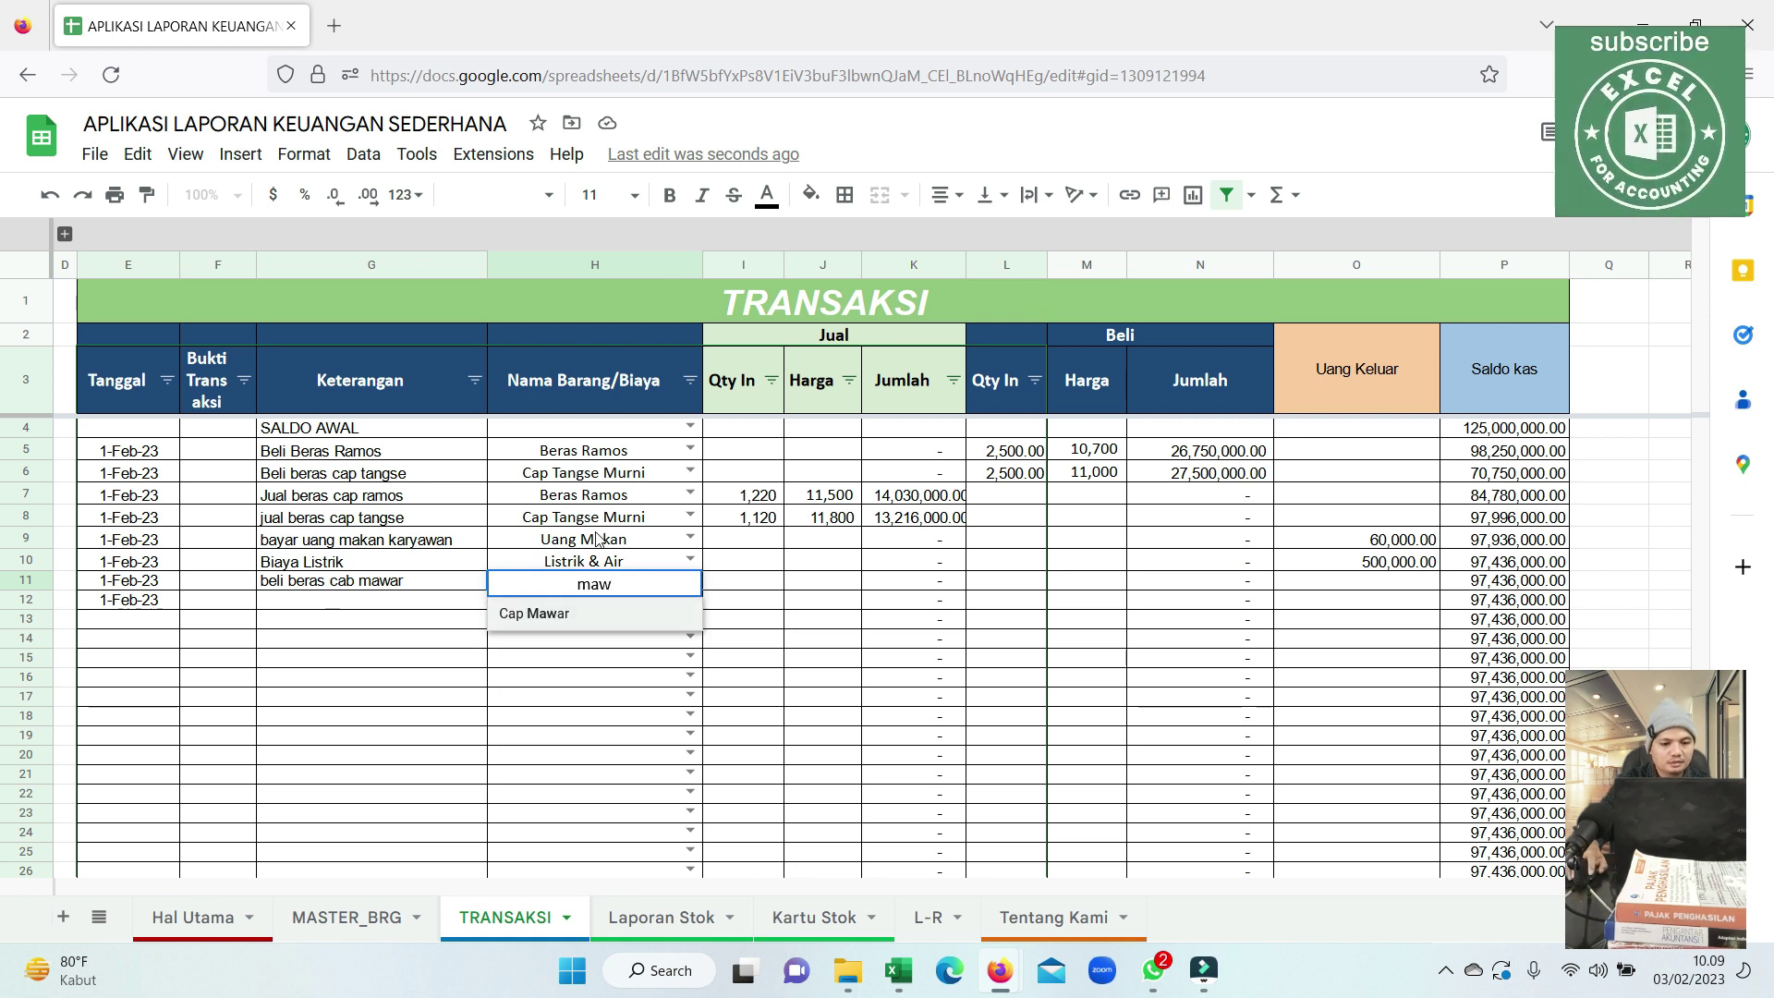
{"action": "left_click", "coordinate": [573, 617]}
Enter a Beli quantity of 2,500 in L11 for the Cap Mawar purchase.
{"action": "left_click", "coordinate": [879, 576]}
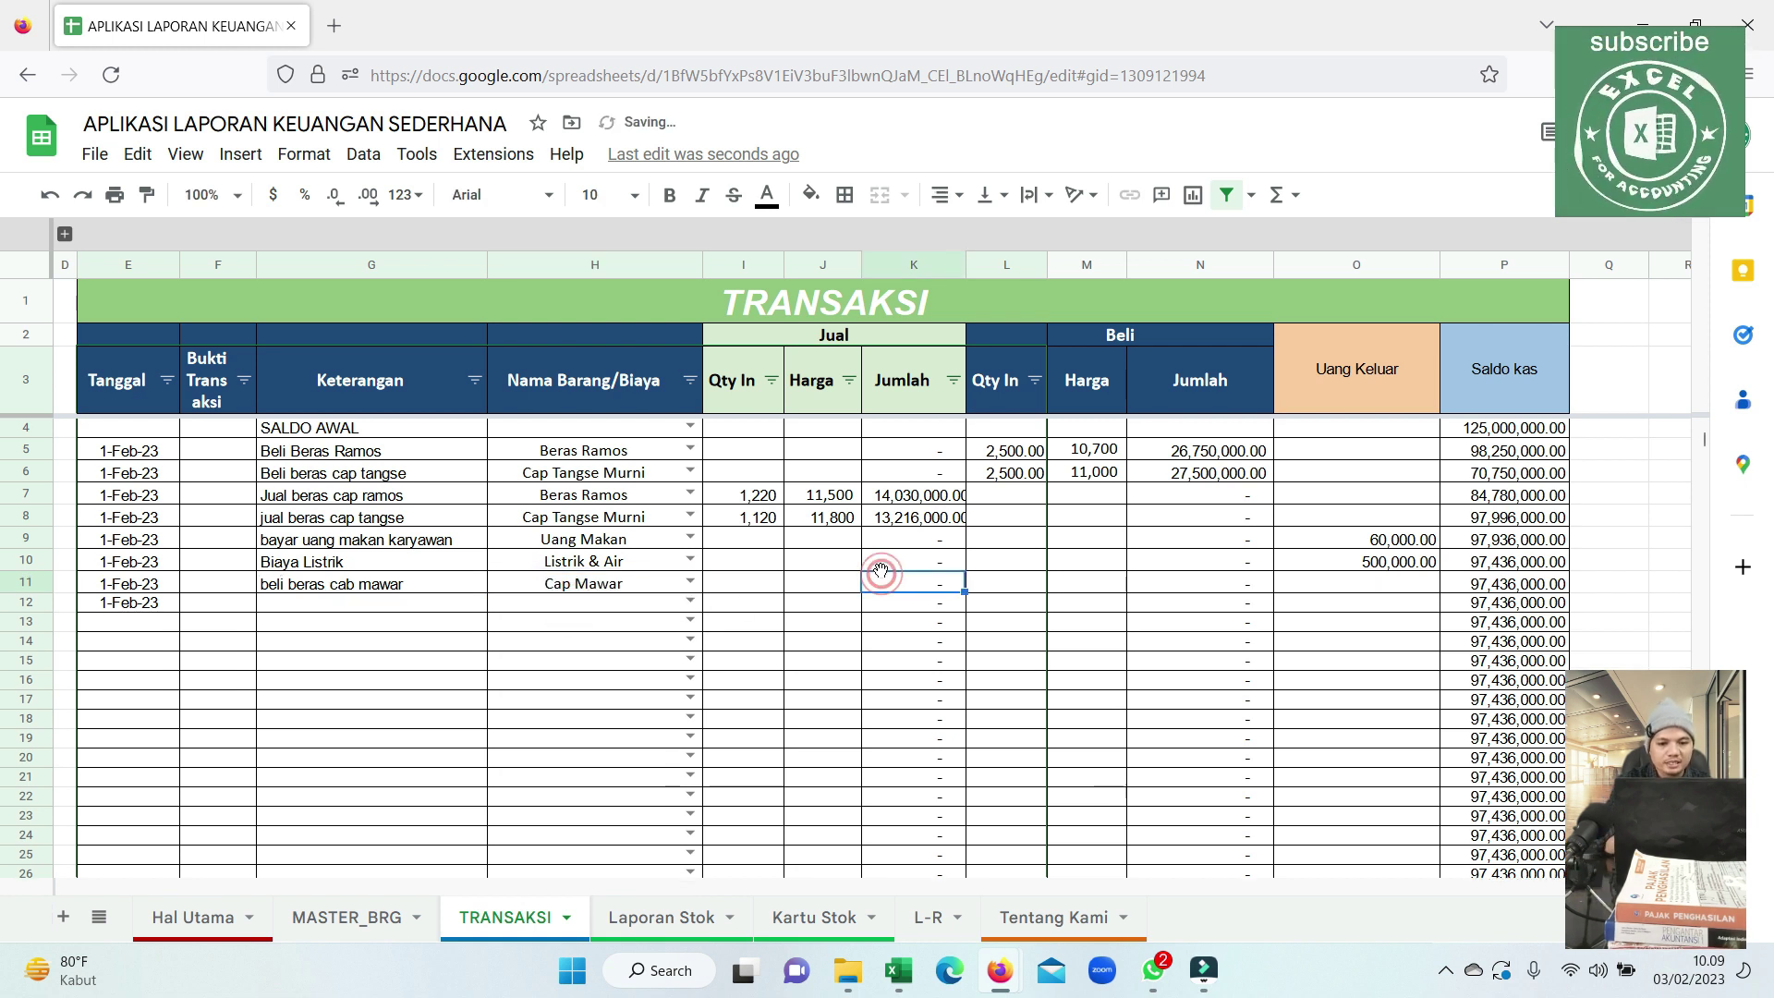
{"action": "key", "text": "Right"}
{"action": "type", "text": "2,5"}
{"action": "type", "text": "00"}
{"action": "key", "text": "Return"}
Enter a Beli Harga of 10800 in M11 for the Cap Mawar purchase.
{"action": "key", "text": "Up"}
{"action": "key", "text": "Right"}
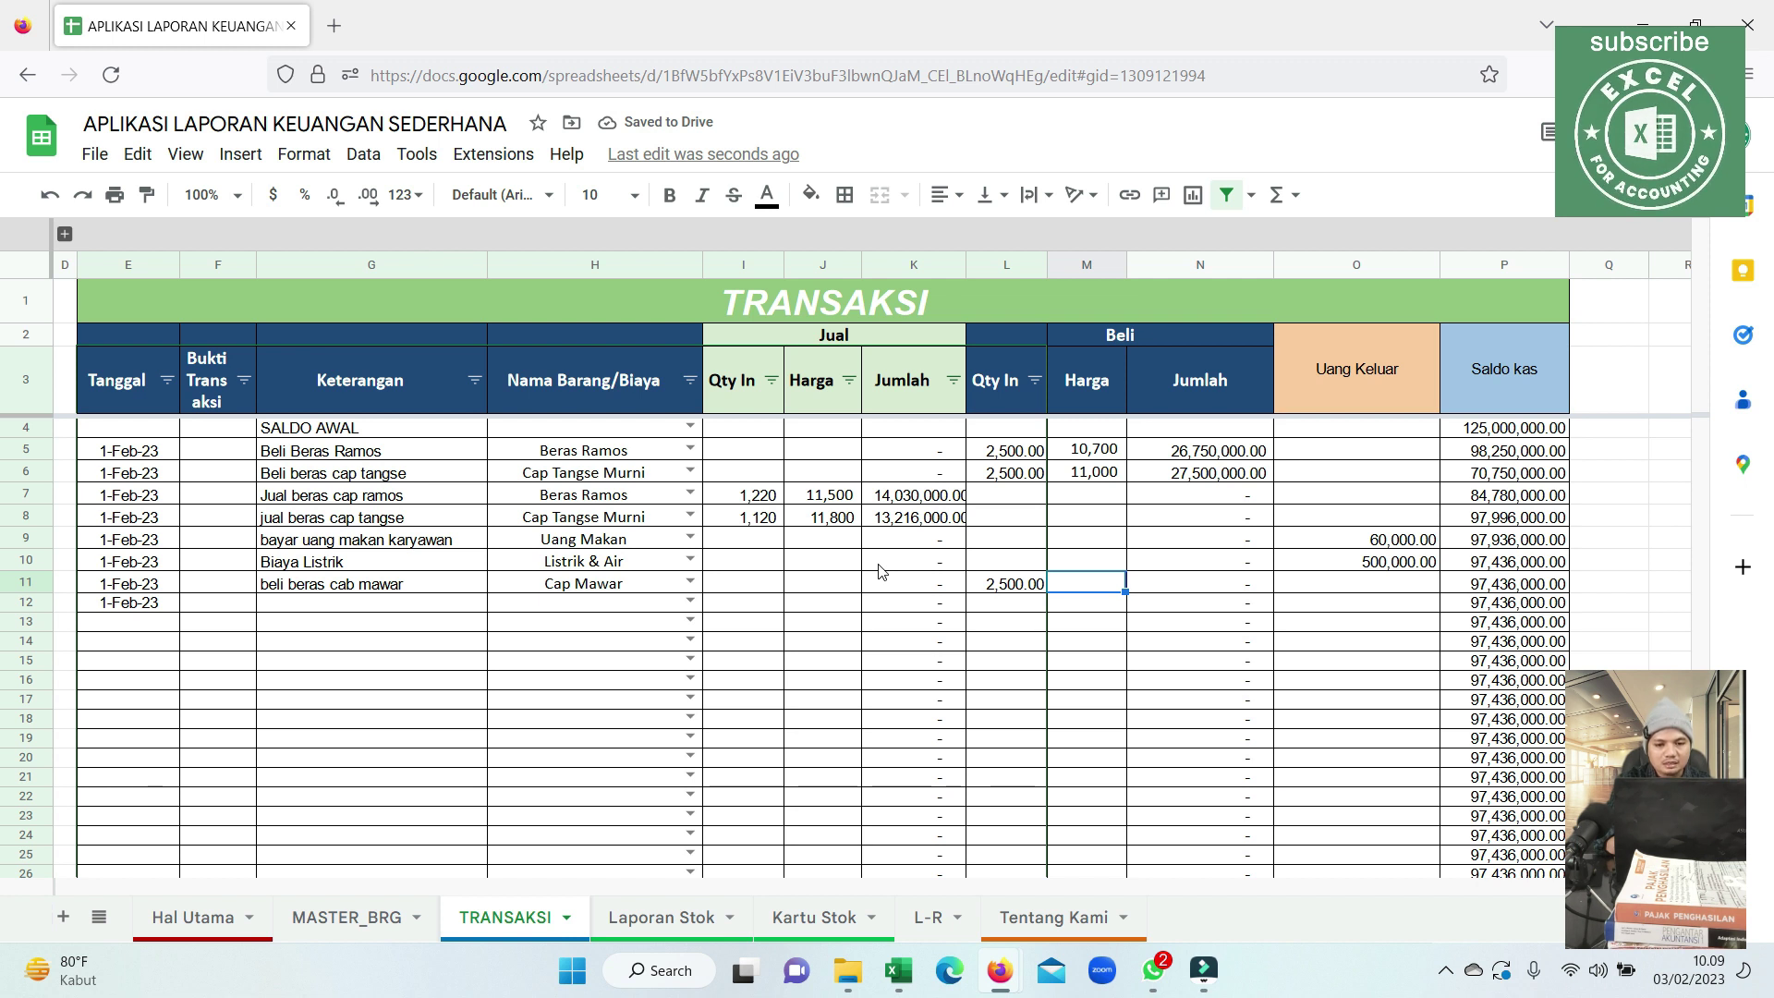
{"action": "type", "text": "11"}
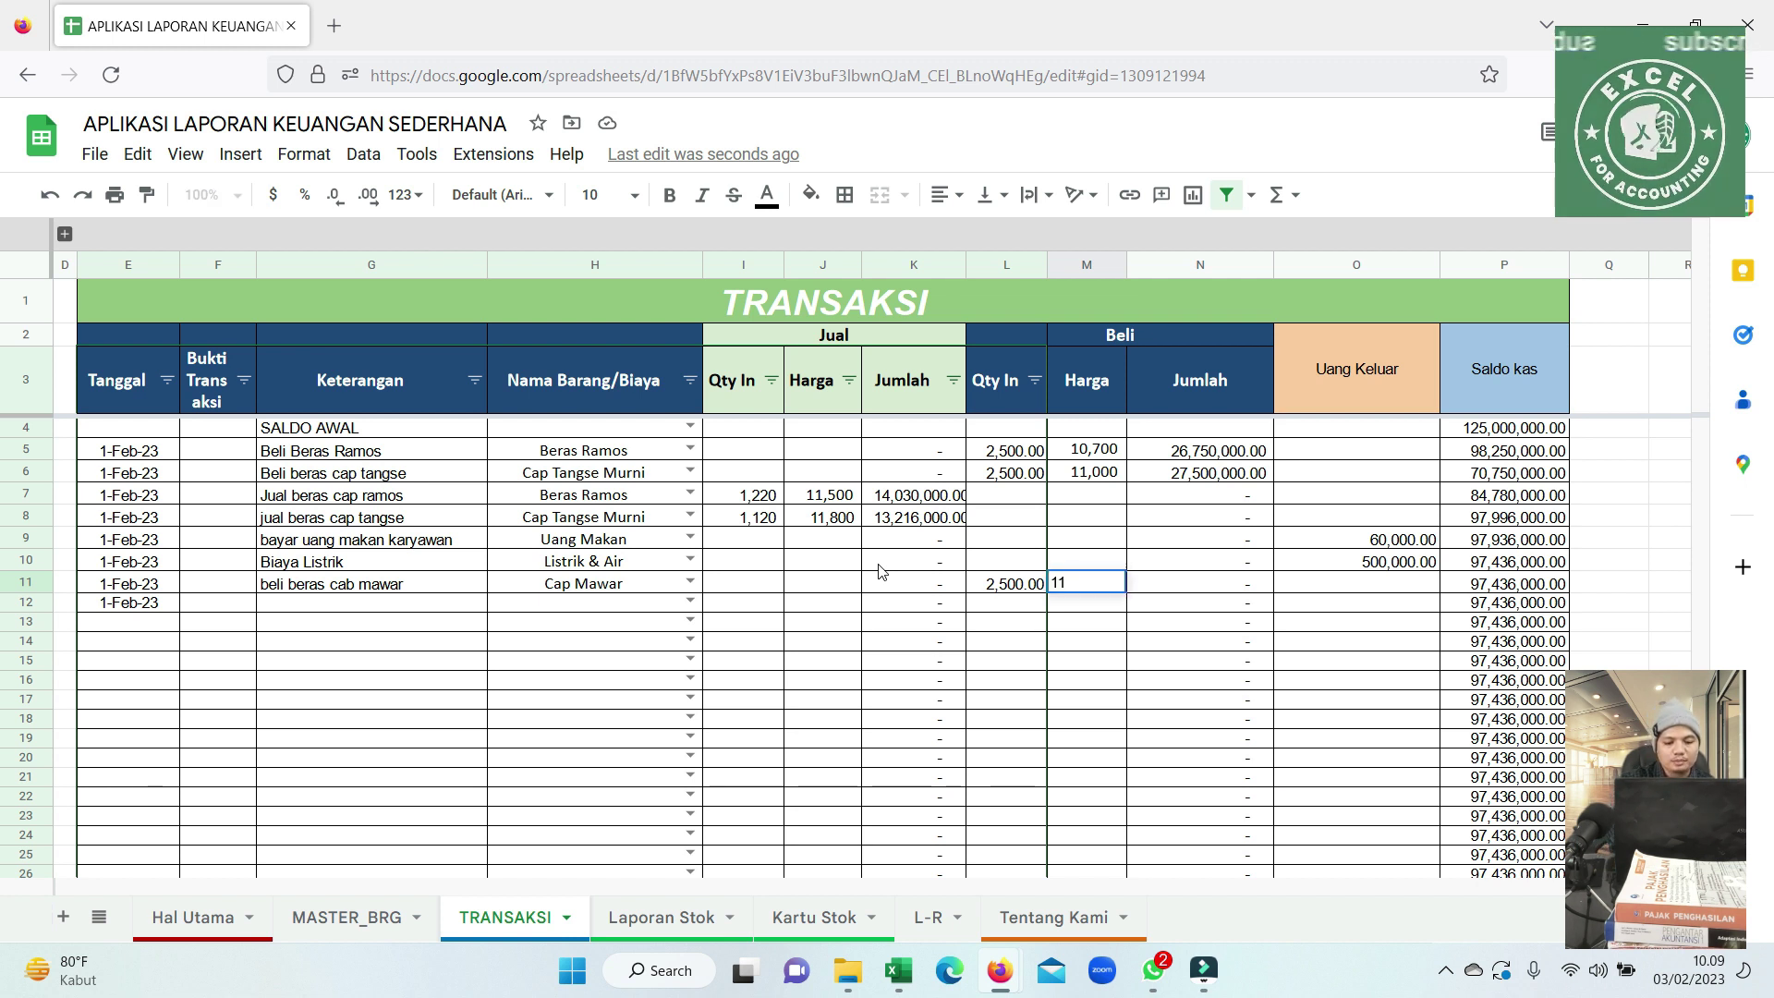
{"action": "key", "text": "BackSpace"}
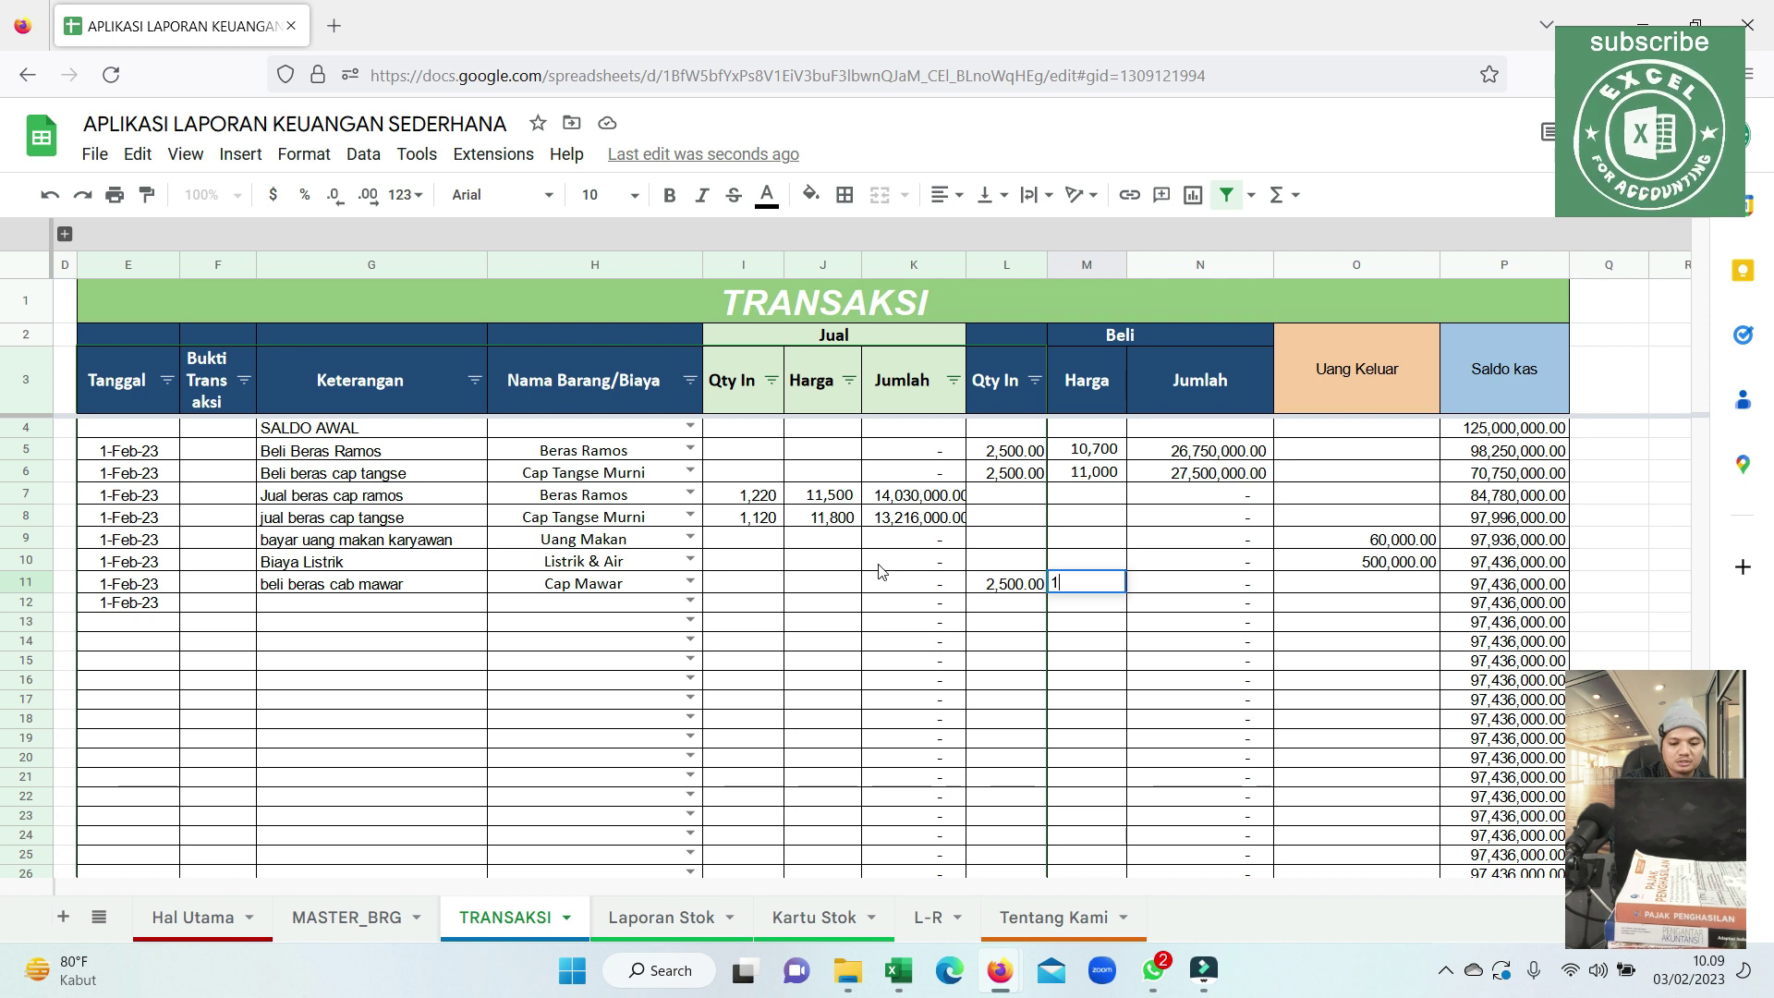
{"action": "type", "text": "0800"}
{"action": "key", "text": "Return"}
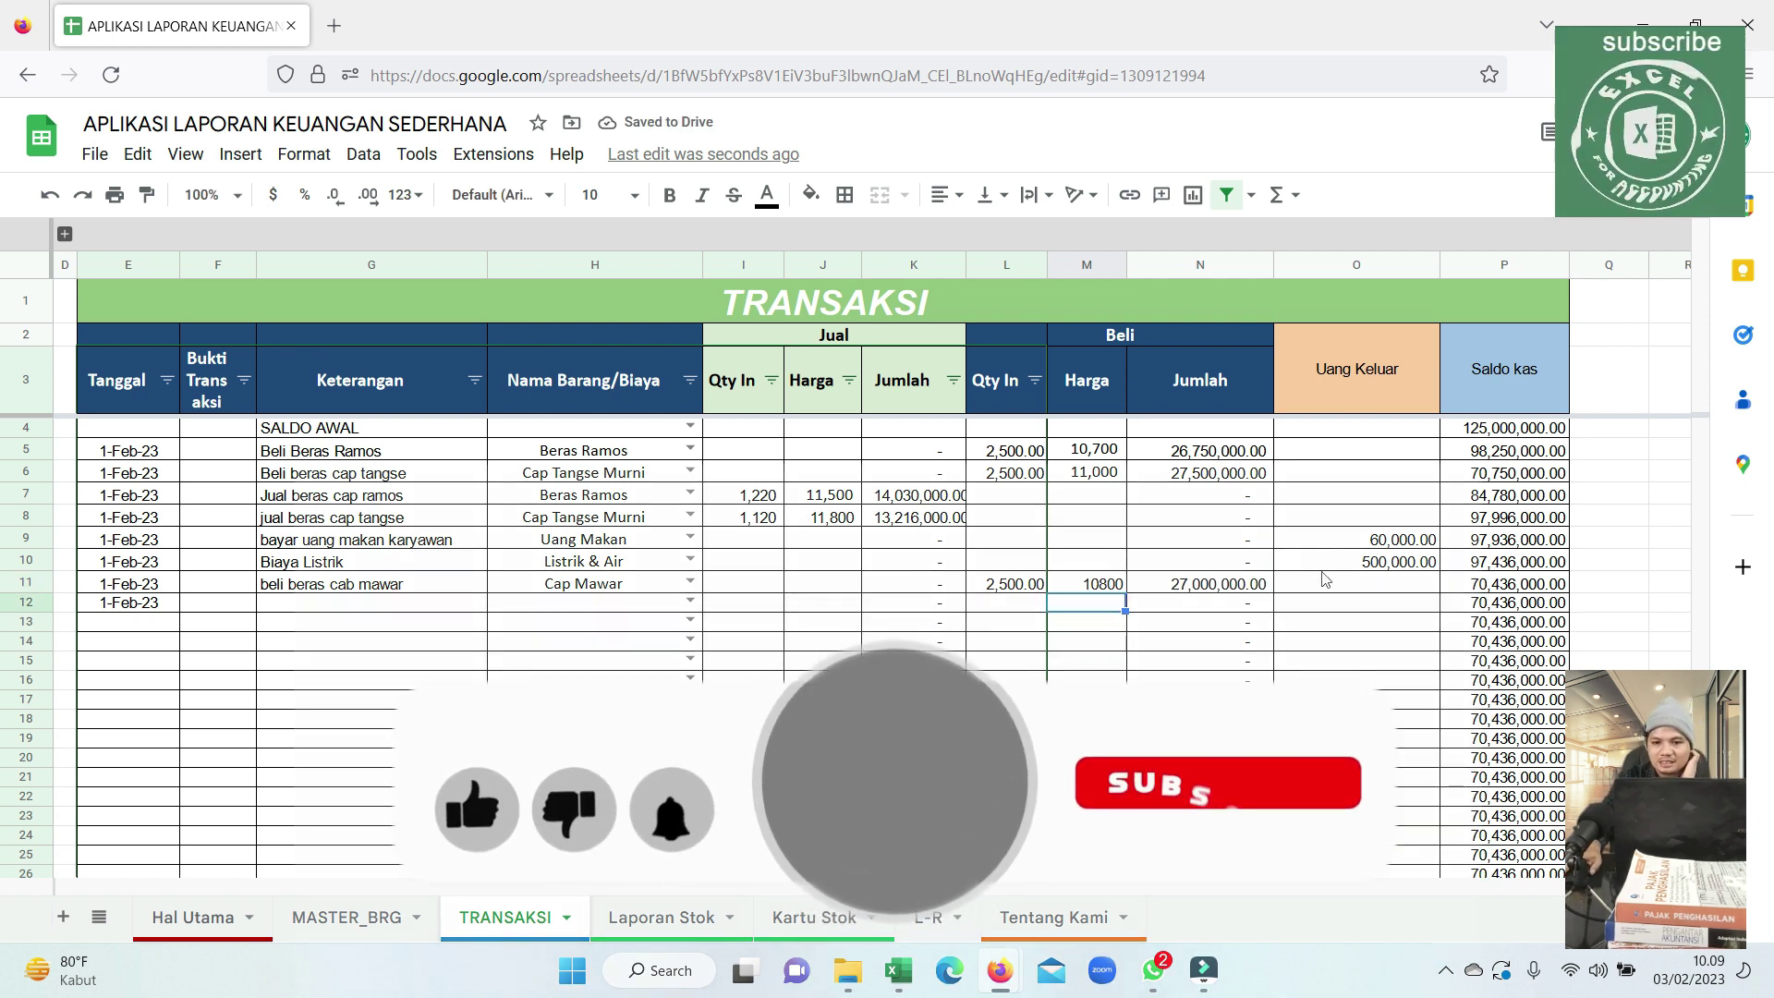
Inspect the Saldo kas formula in P10, and compare the purchase Jumlah in N11 with the cash balance in P11.
{"action": "left_click", "coordinate": [1506, 374]}
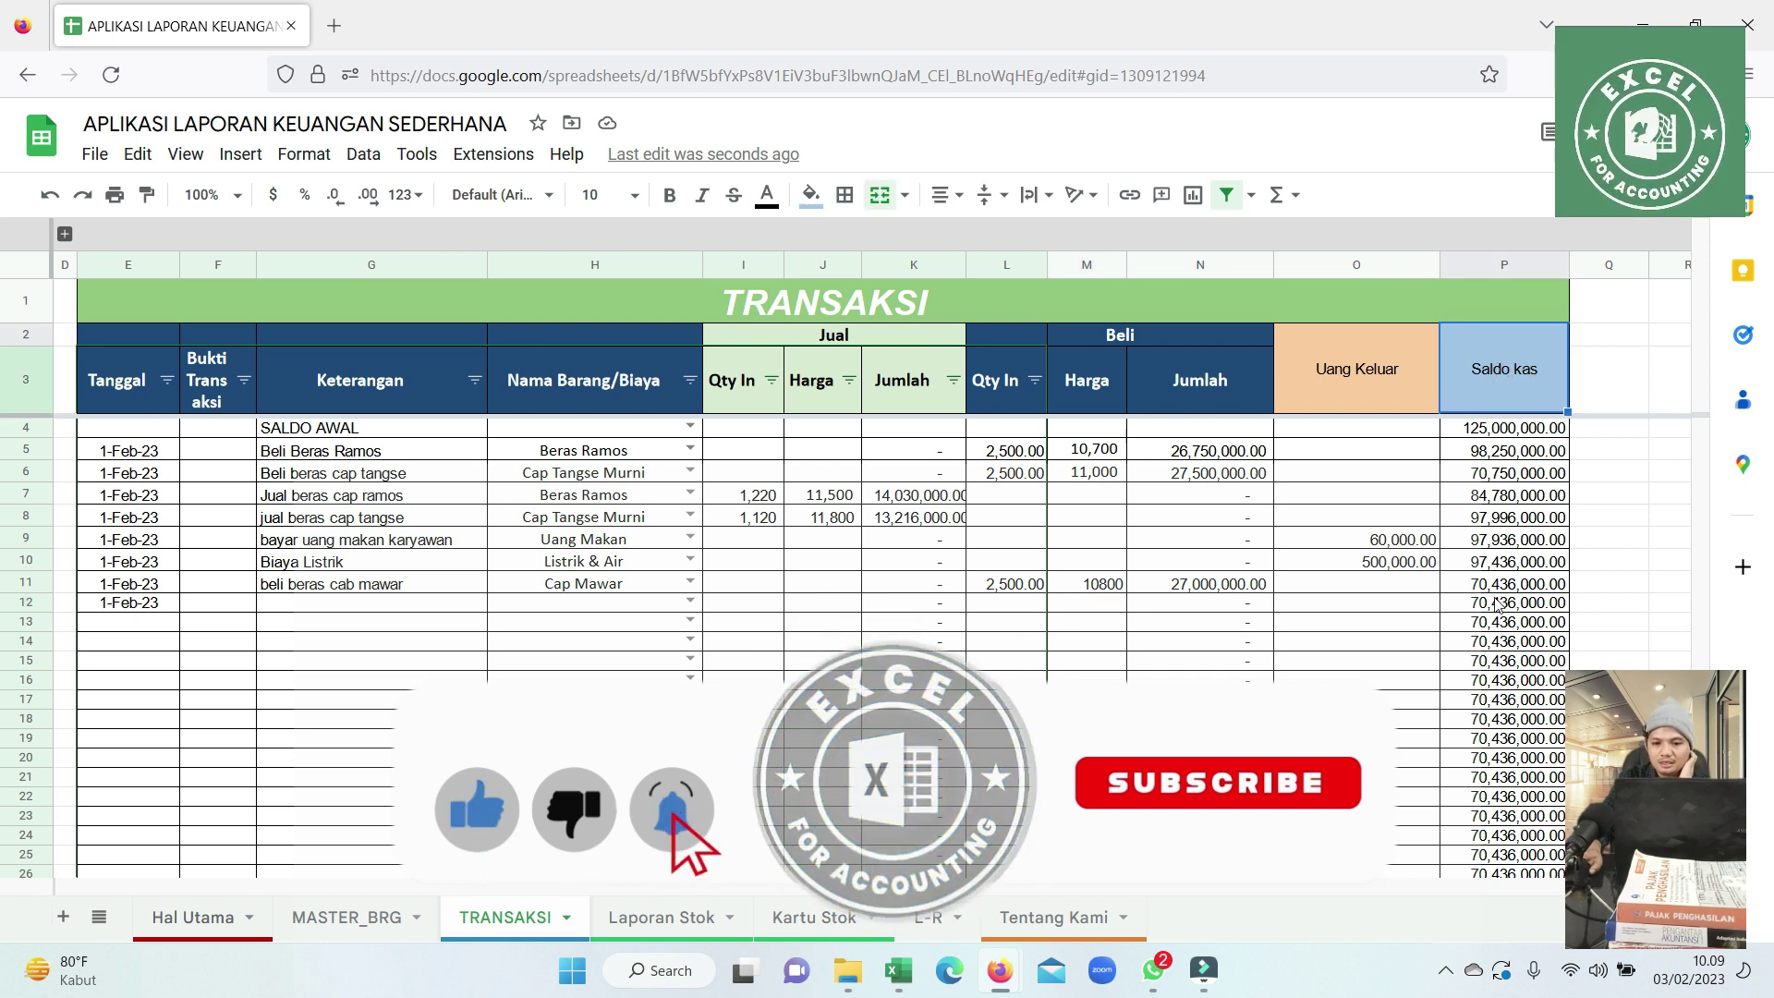
{"action": "double_click", "coordinate": [1502, 561]}
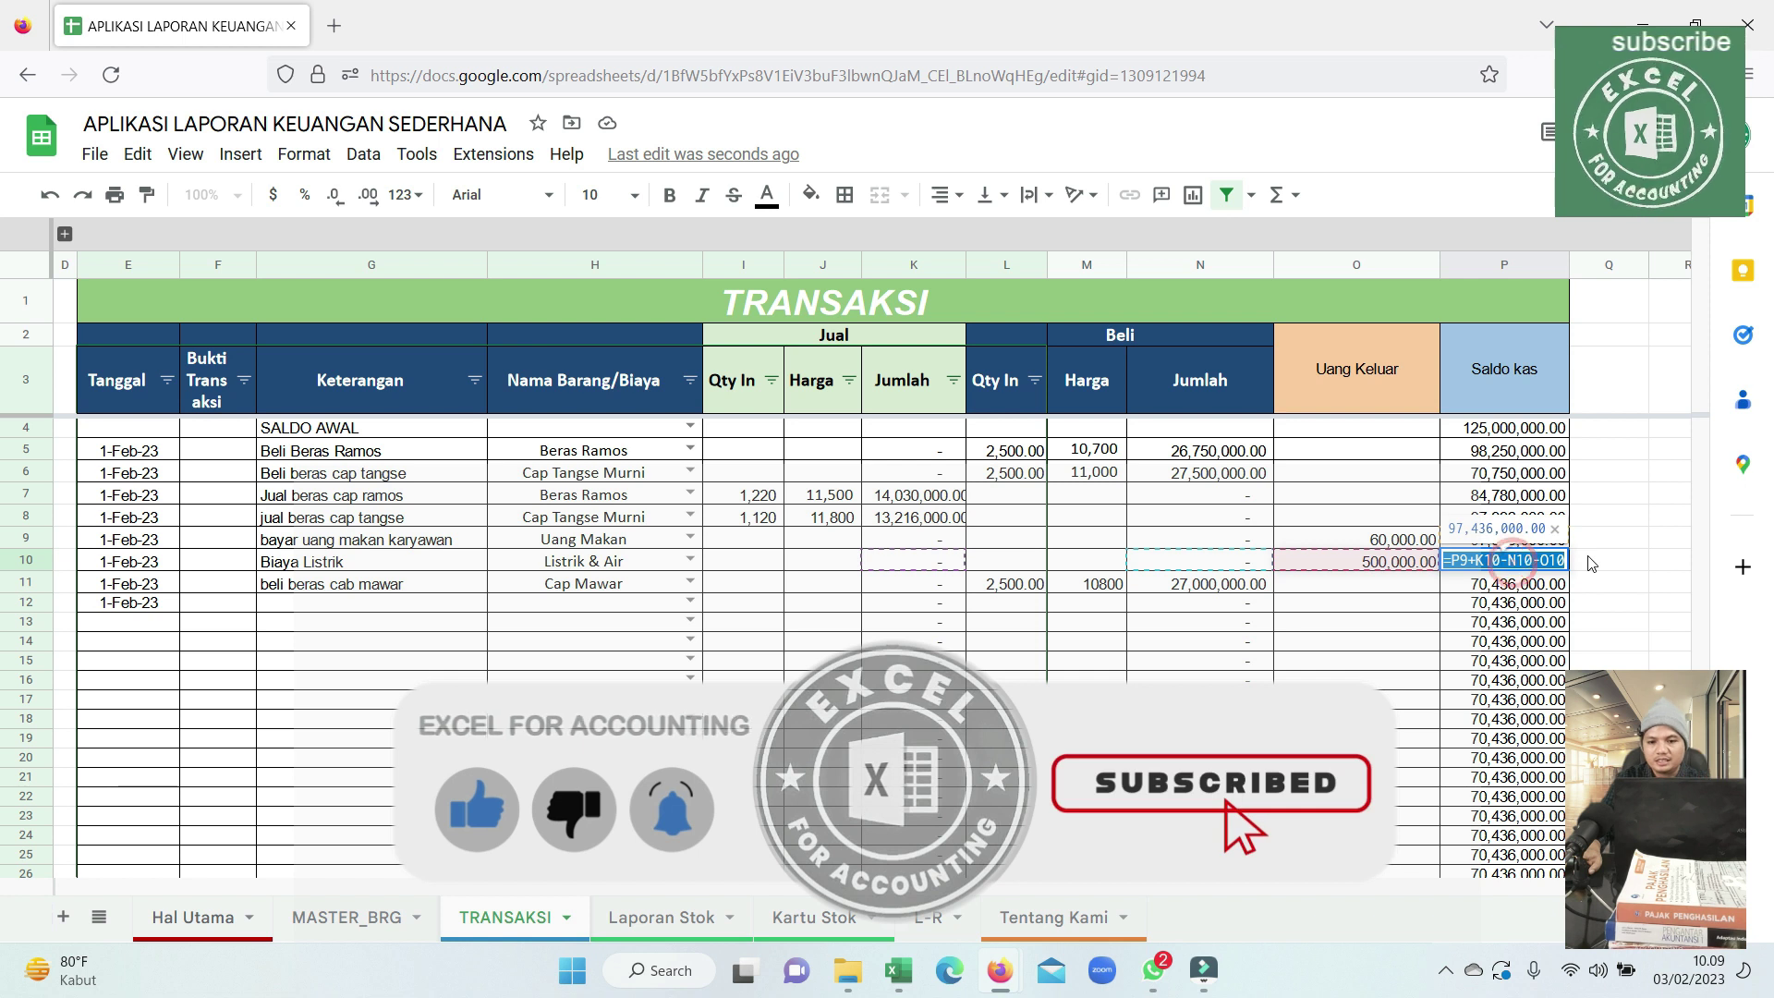
{"action": "key", "text": "Escape"}
{"action": "left_click", "coordinate": [1205, 586]}
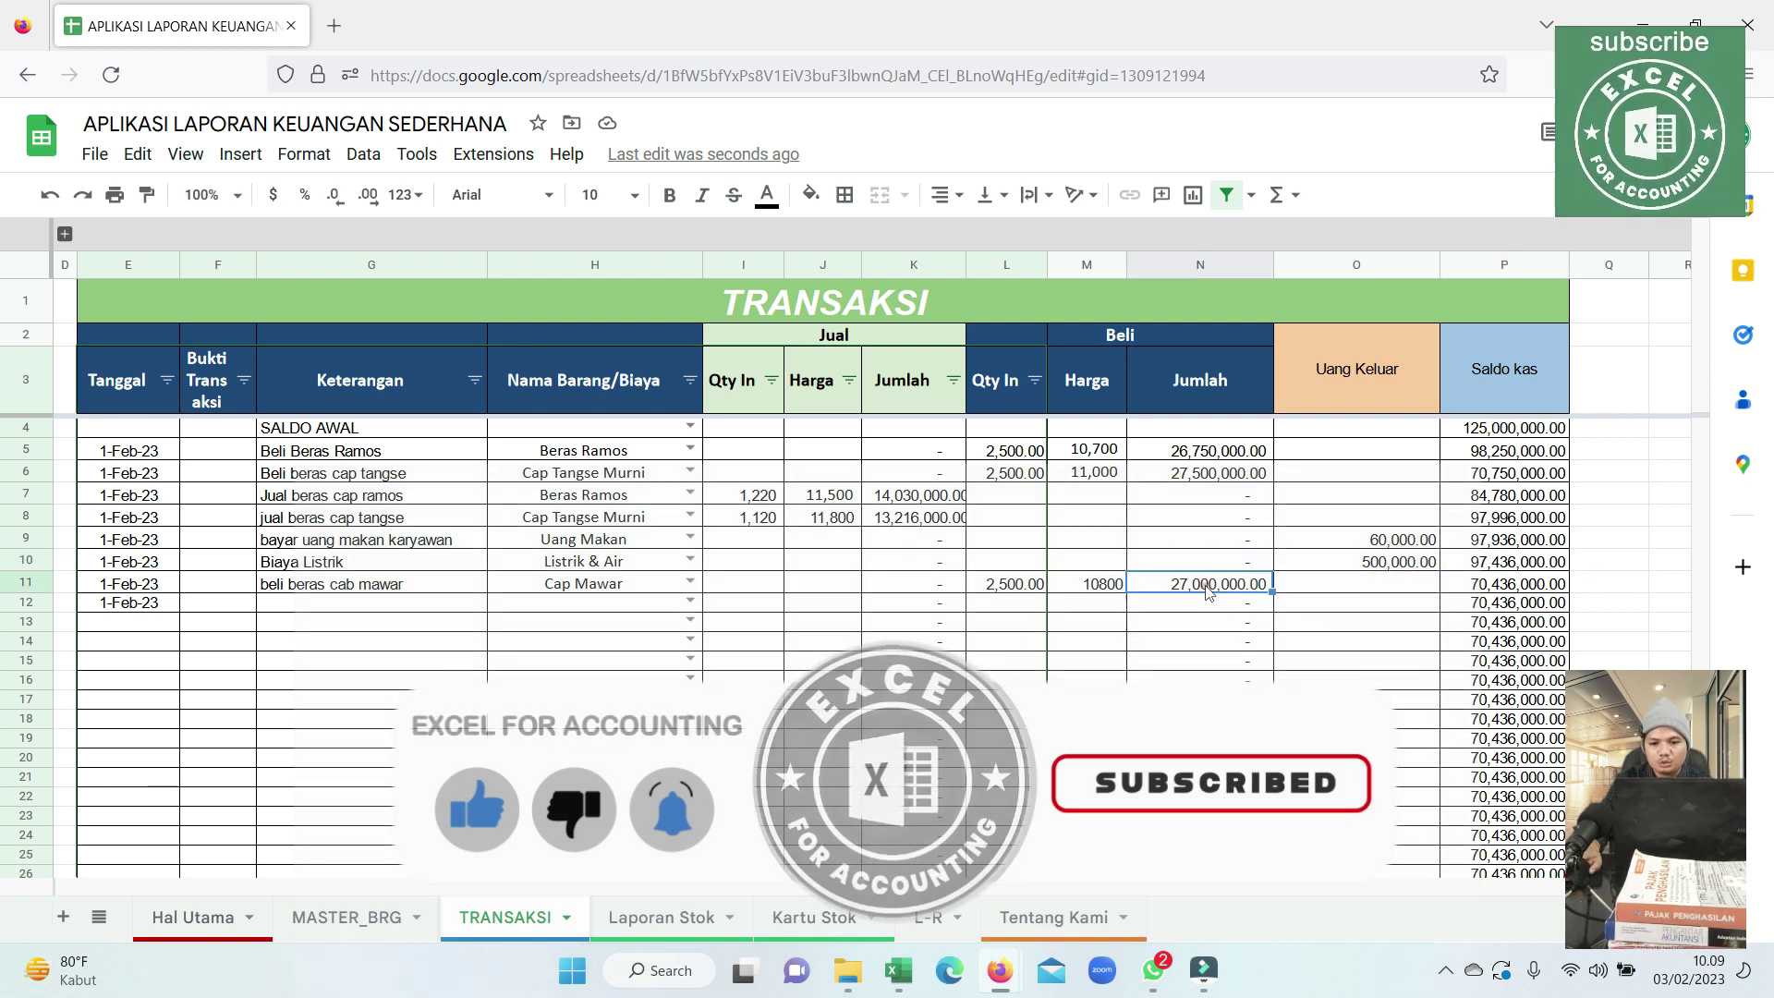
{"action": "left_click", "coordinate": [1527, 584]}
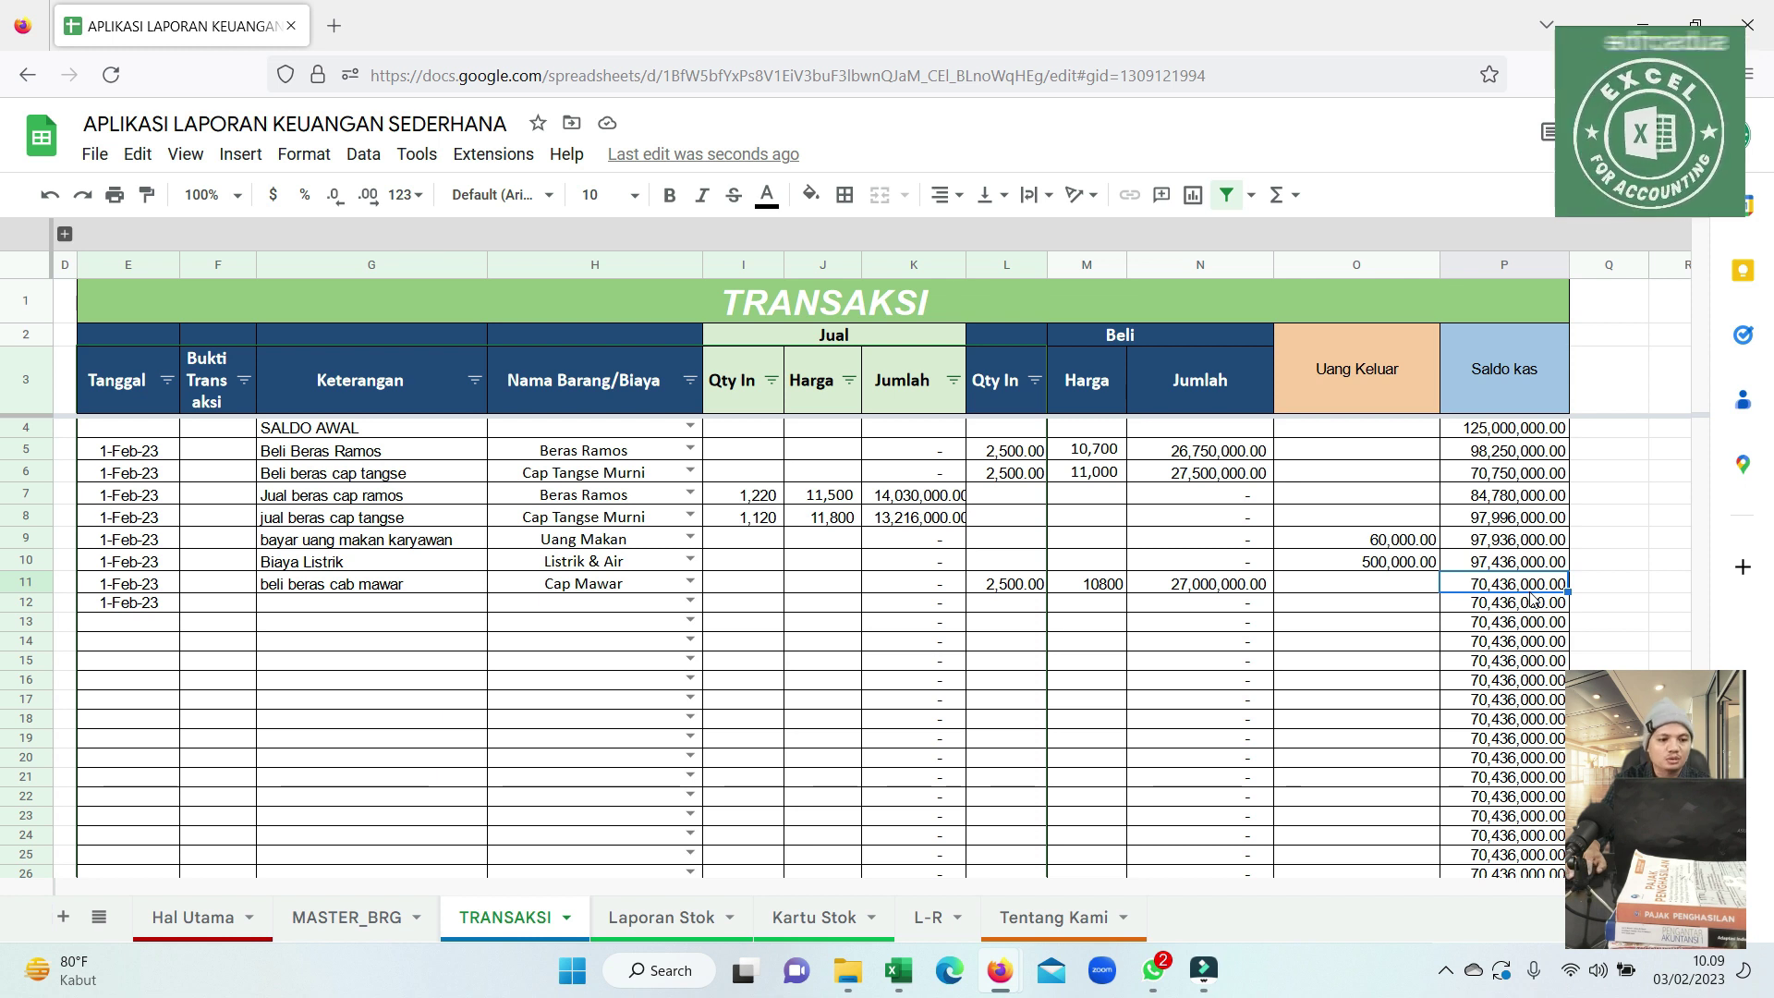
Copy the date 1-Feb-23 from E12 into E13 and E14.
{"action": "left_click", "coordinate": [148, 604]}
{"action": "key", "text": "ctrl+c"}
{"action": "left_click", "coordinate": [127, 624]}
{"action": "key", "text": "ctrl+v"}
{"action": "left_click", "coordinate": [121, 634]}
{"action": "key", "text": "ctrl+v"}
Enter the description "bayar ongkos transport" in G12.
{"action": "left_click", "coordinate": [317, 605]}
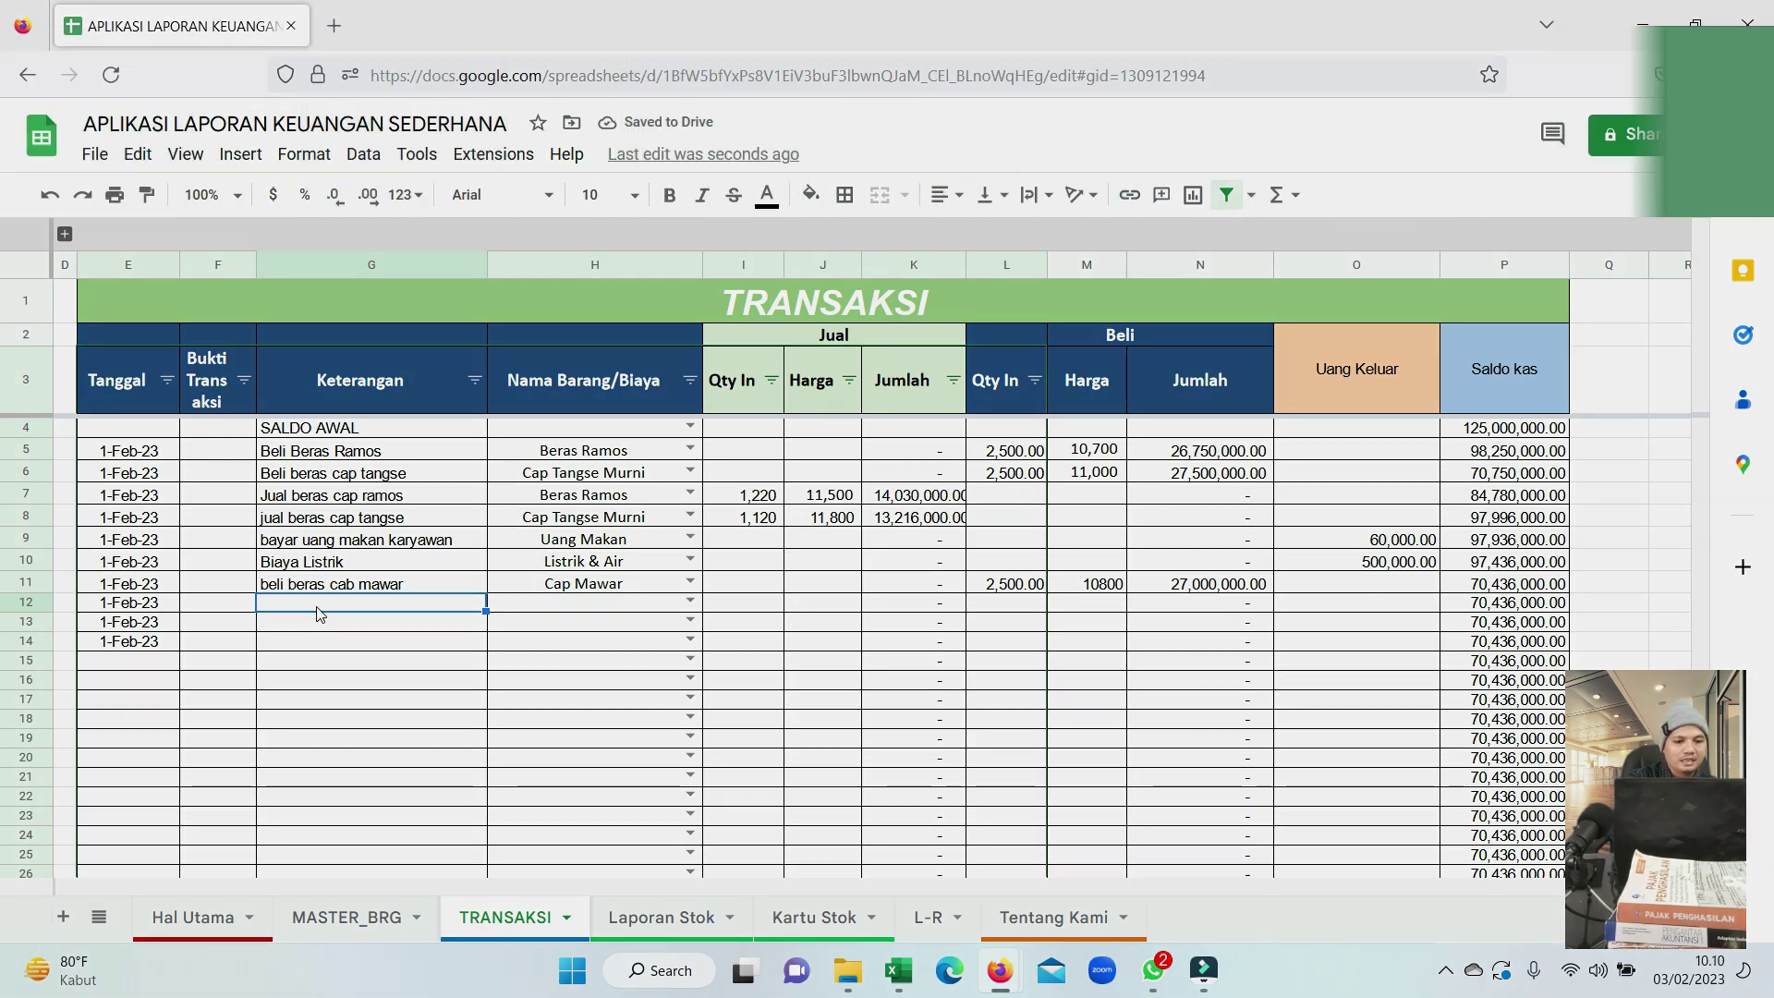
{"action": "type", "text": "bayar"}
{"action": "key", "text": "BackSpace"}
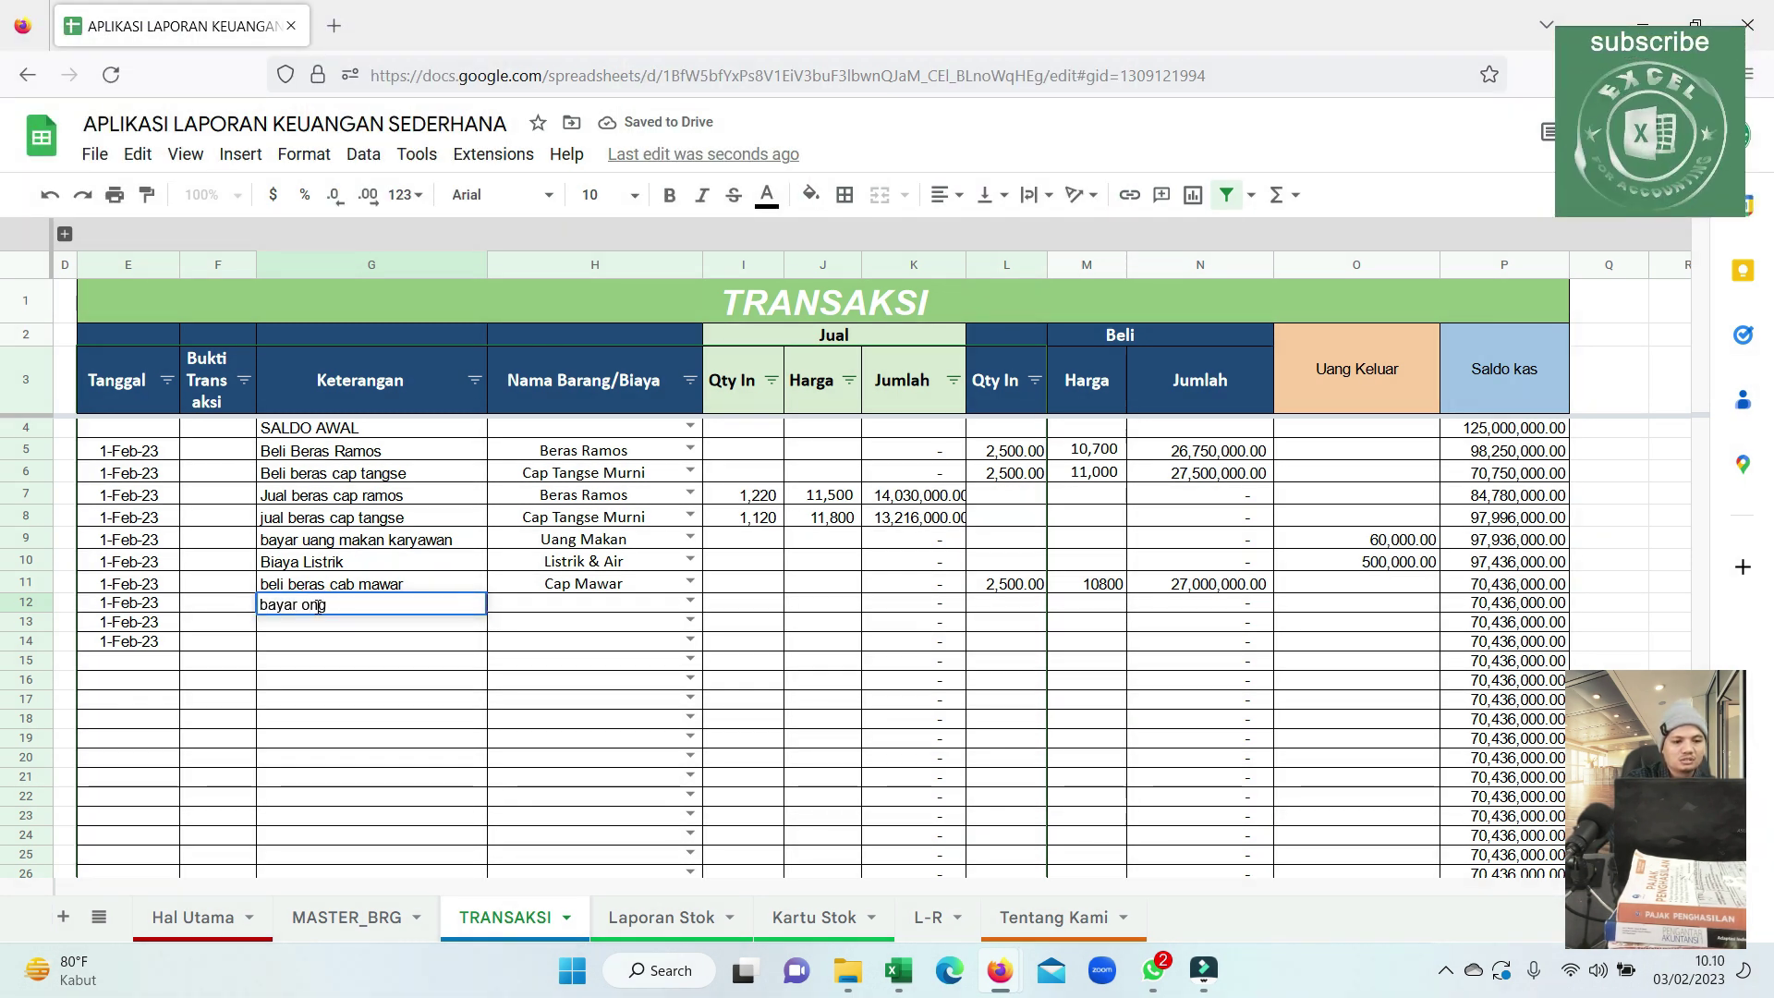
{"action": "type", "text": "ongkos transport"}
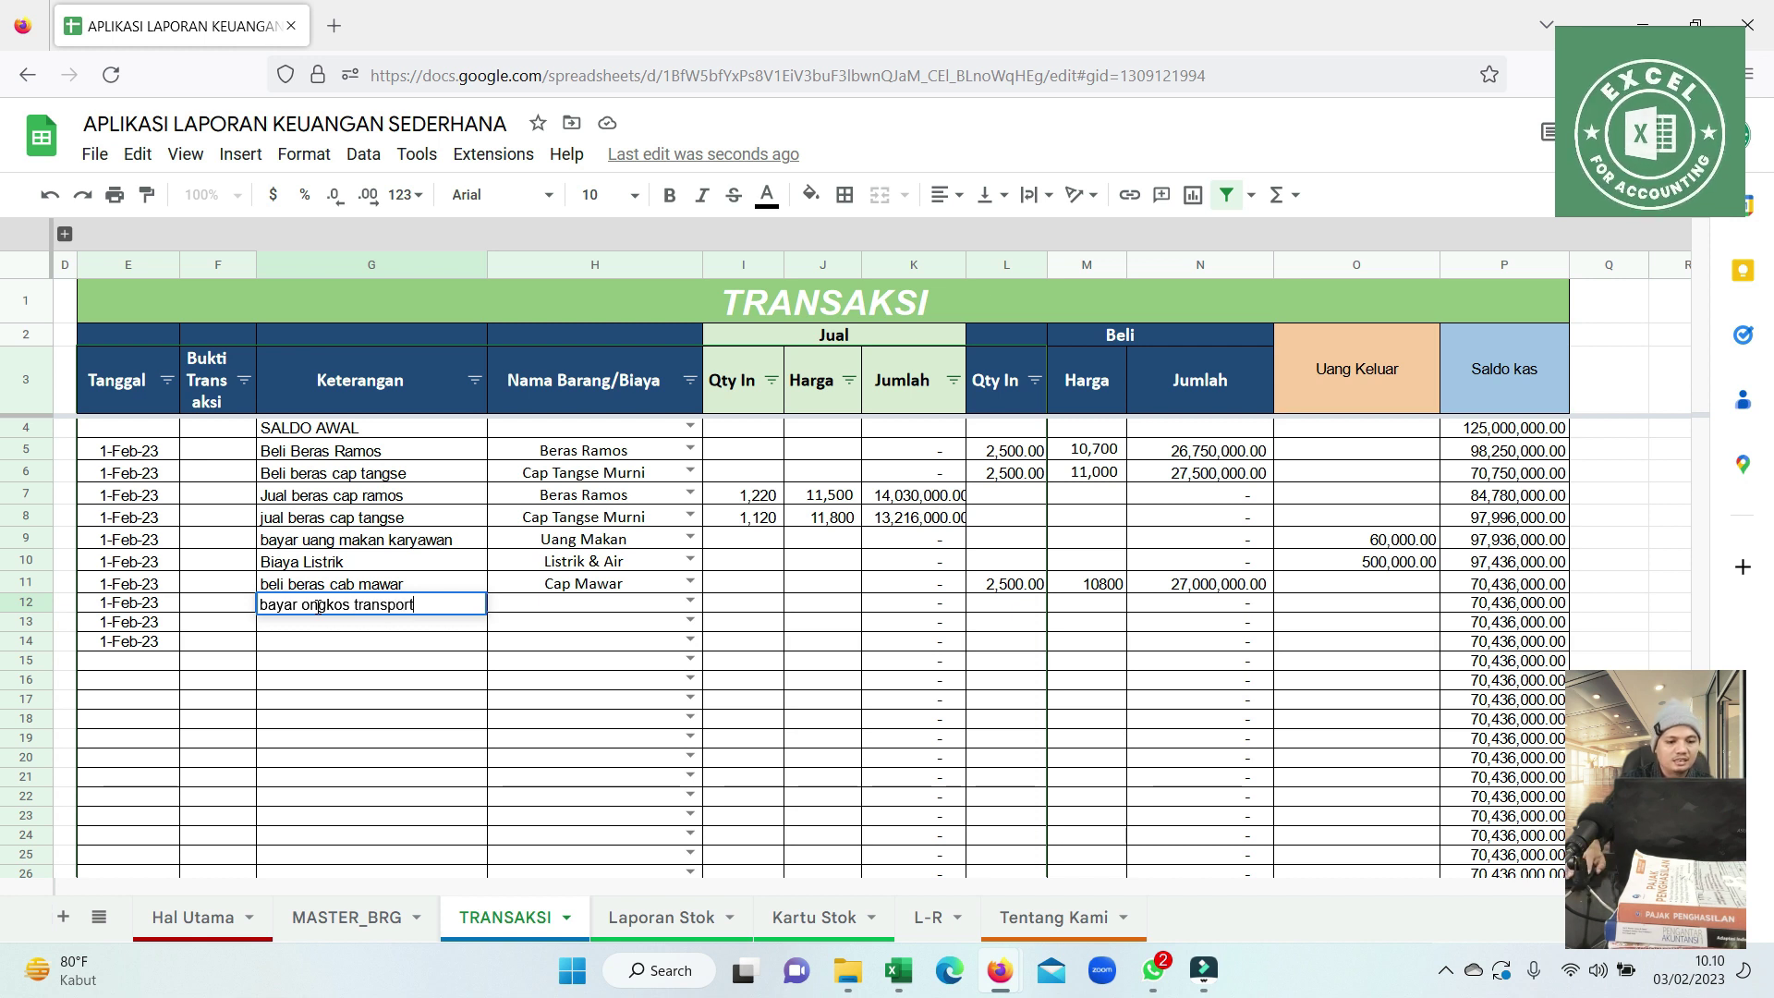
{"action": "left_click", "coordinate": [368, 736]}
Check the expense categories on the L-R sheet, glance at MASTER_BRG, and return to TRANSAKSI.
{"action": "left_click", "coordinate": [928, 916]}
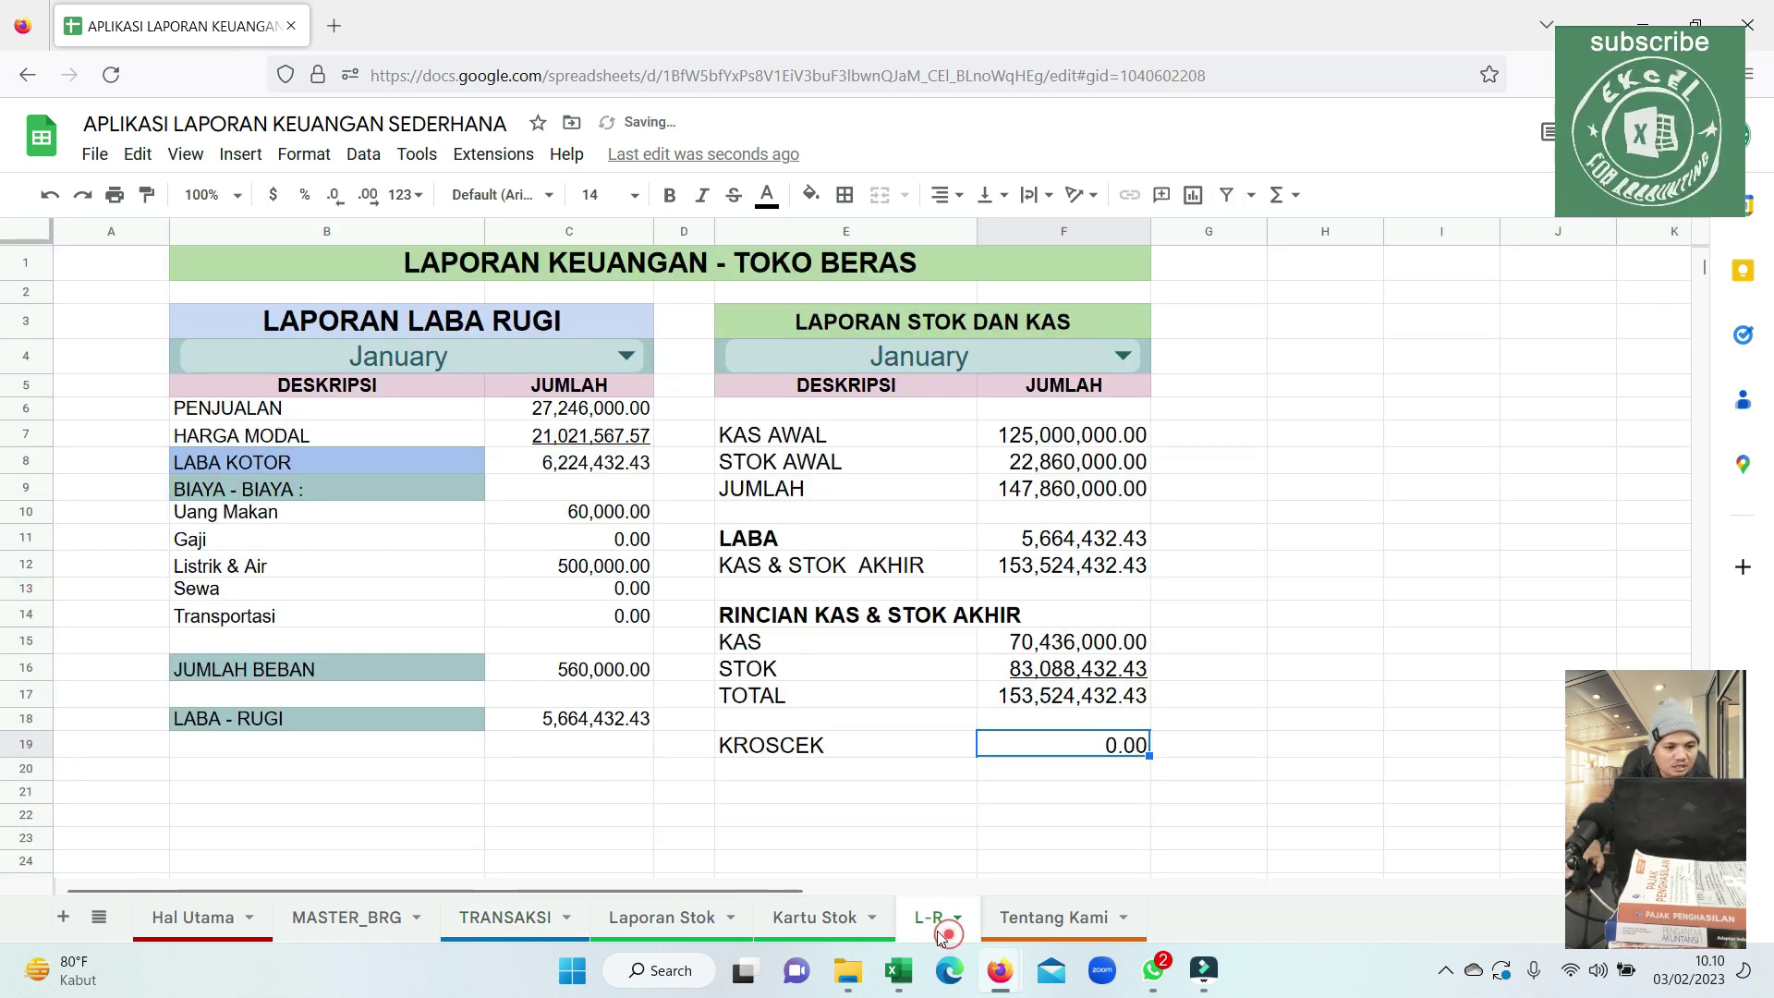
{"action": "left_click", "coordinate": [358, 916]}
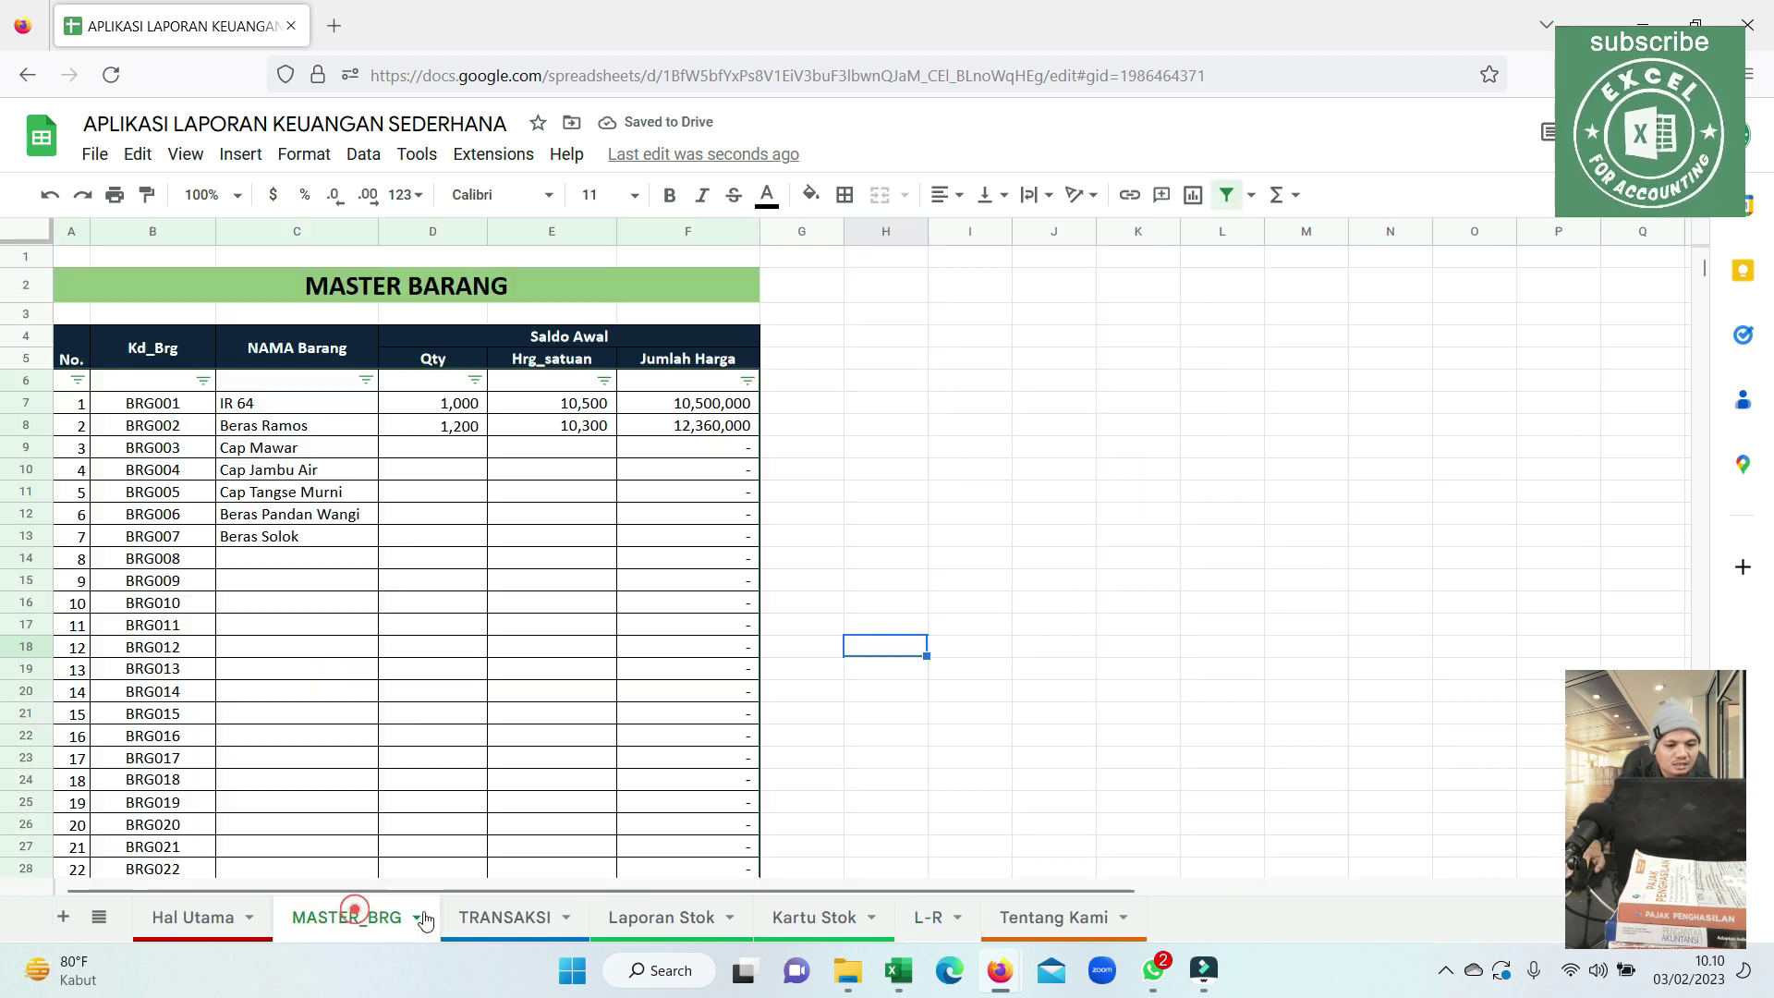
{"action": "left_click", "coordinate": [520, 920]}
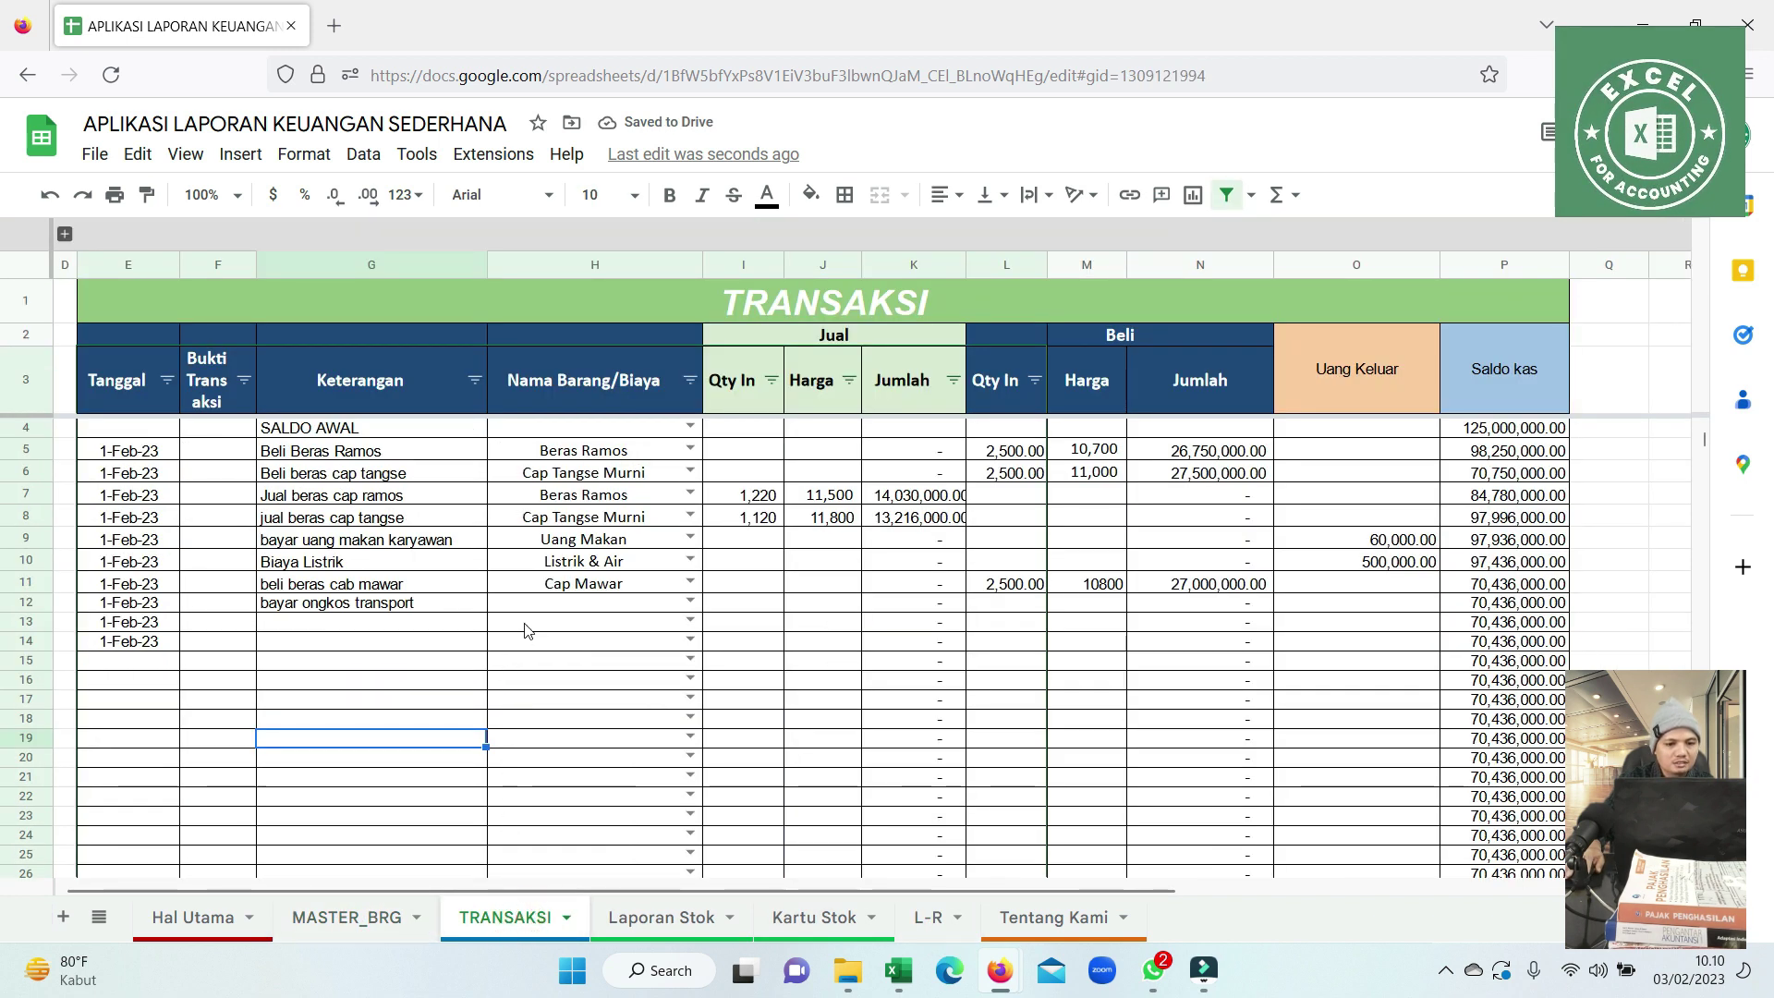
Set the Nama Barang/Biaya in H12 to Transportasi and enter 700,000 as its Uang Keluar in O12.
{"action": "left_click", "coordinate": [541, 604]}
{"action": "type", "text": "tra"}
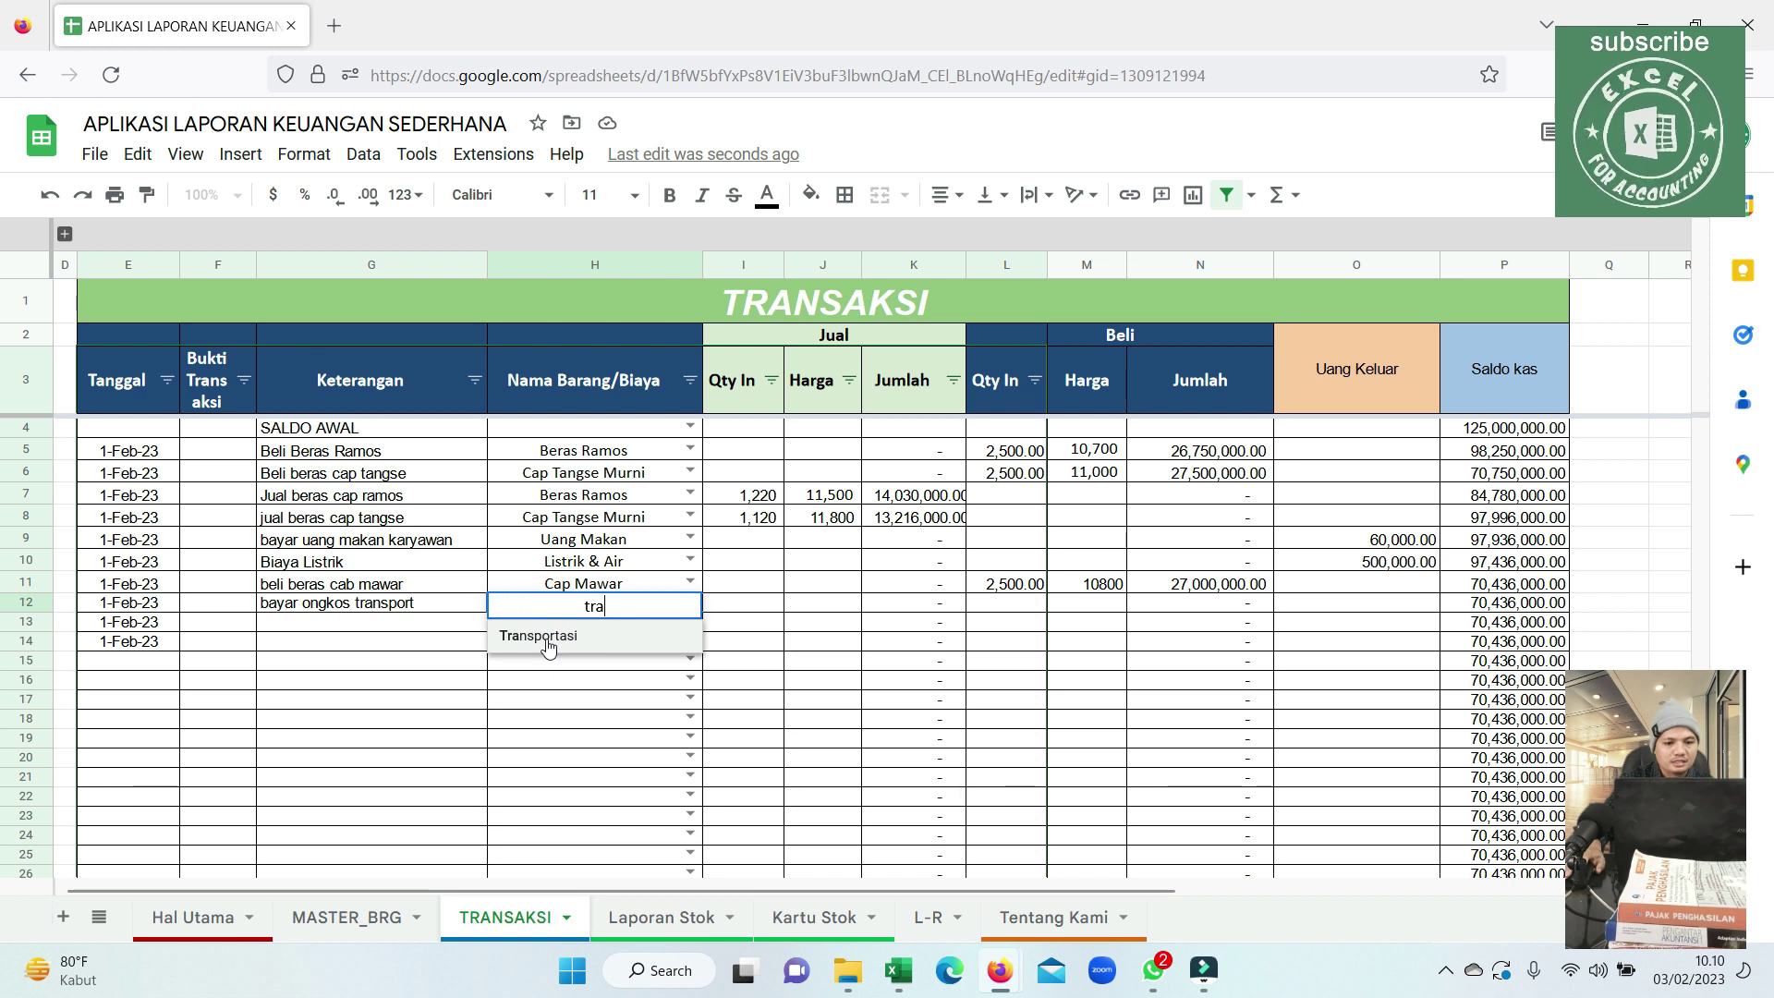
{"action": "left_click", "coordinate": [544, 637]}
{"action": "left_click", "coordinate": [1374, 609]}
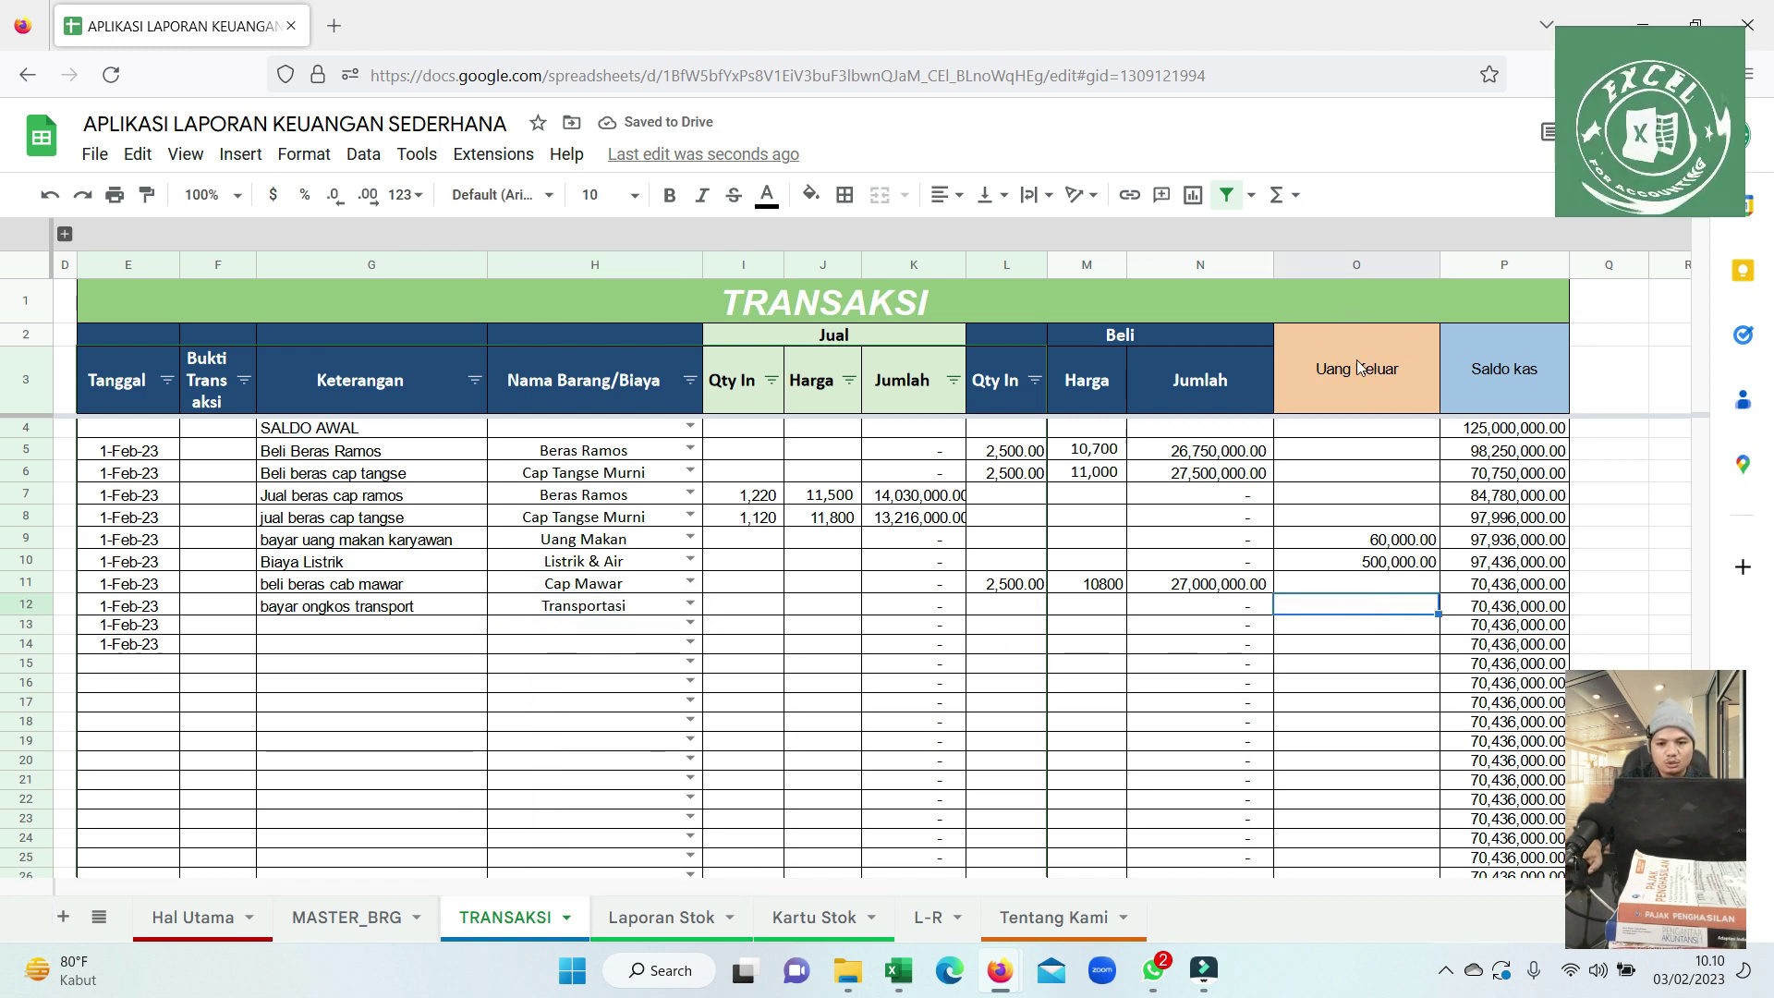
{"action": "type", "text": "7"}
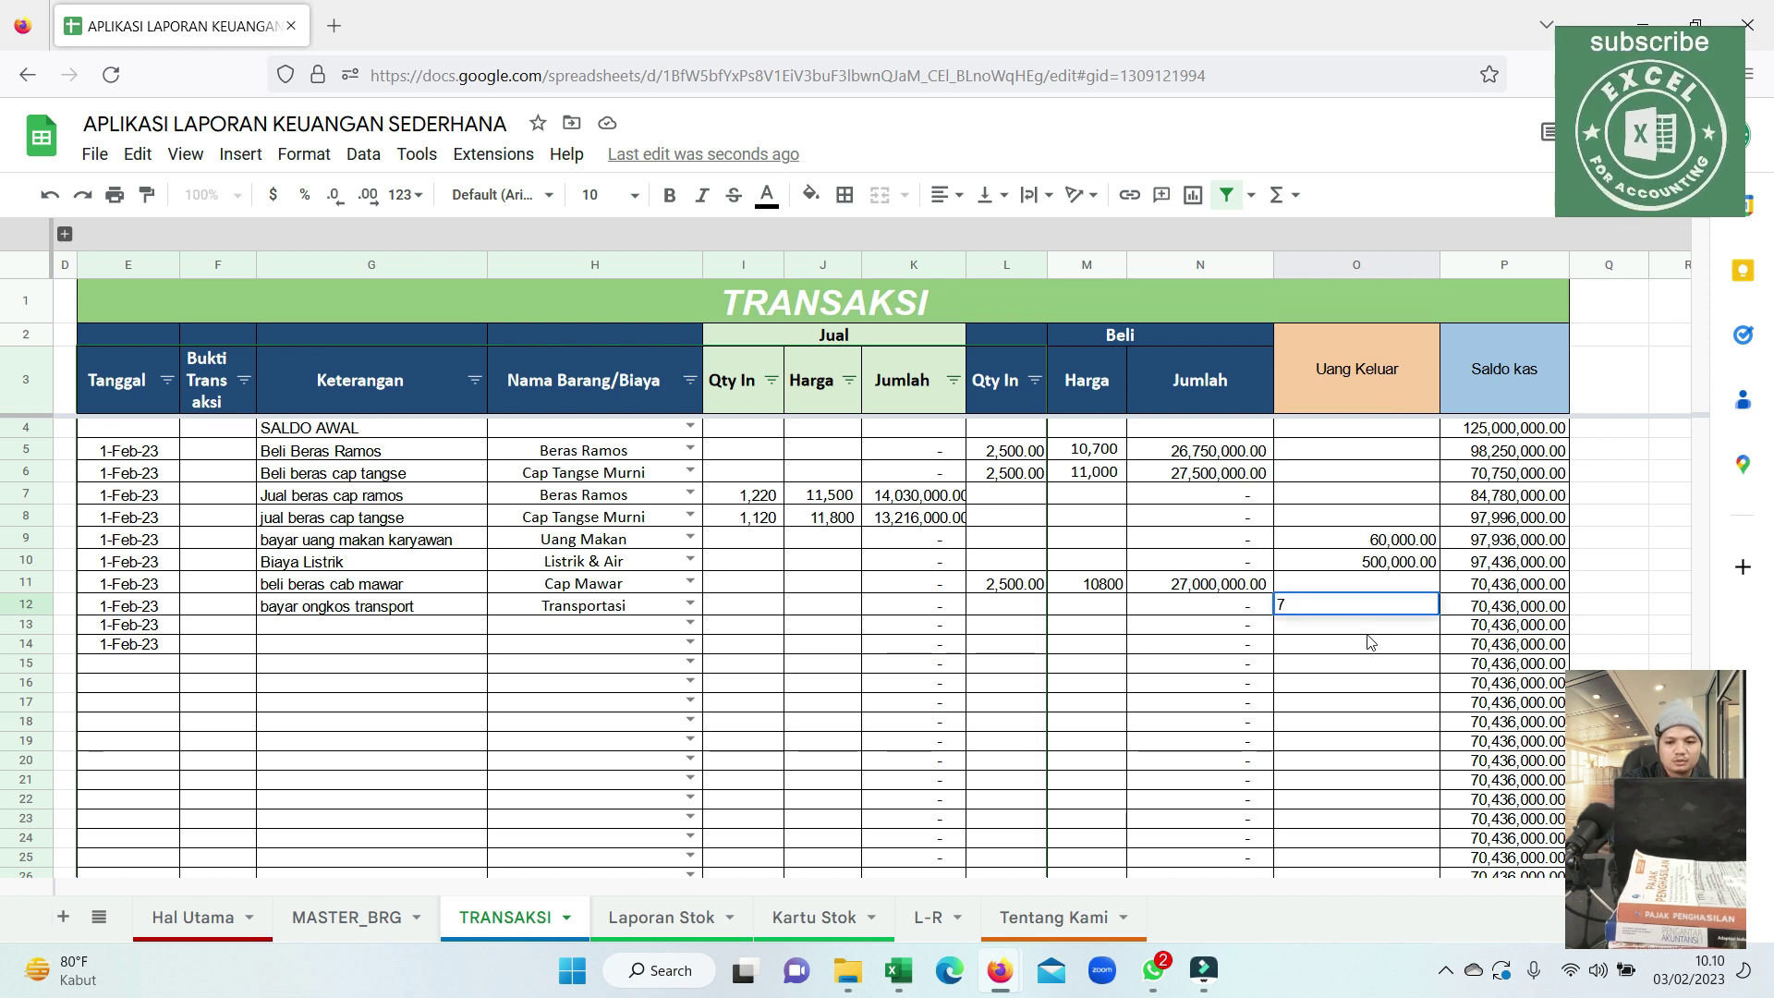
{"action": "type", "text": "00,000"}
{"action": "key", "text": "Return"}
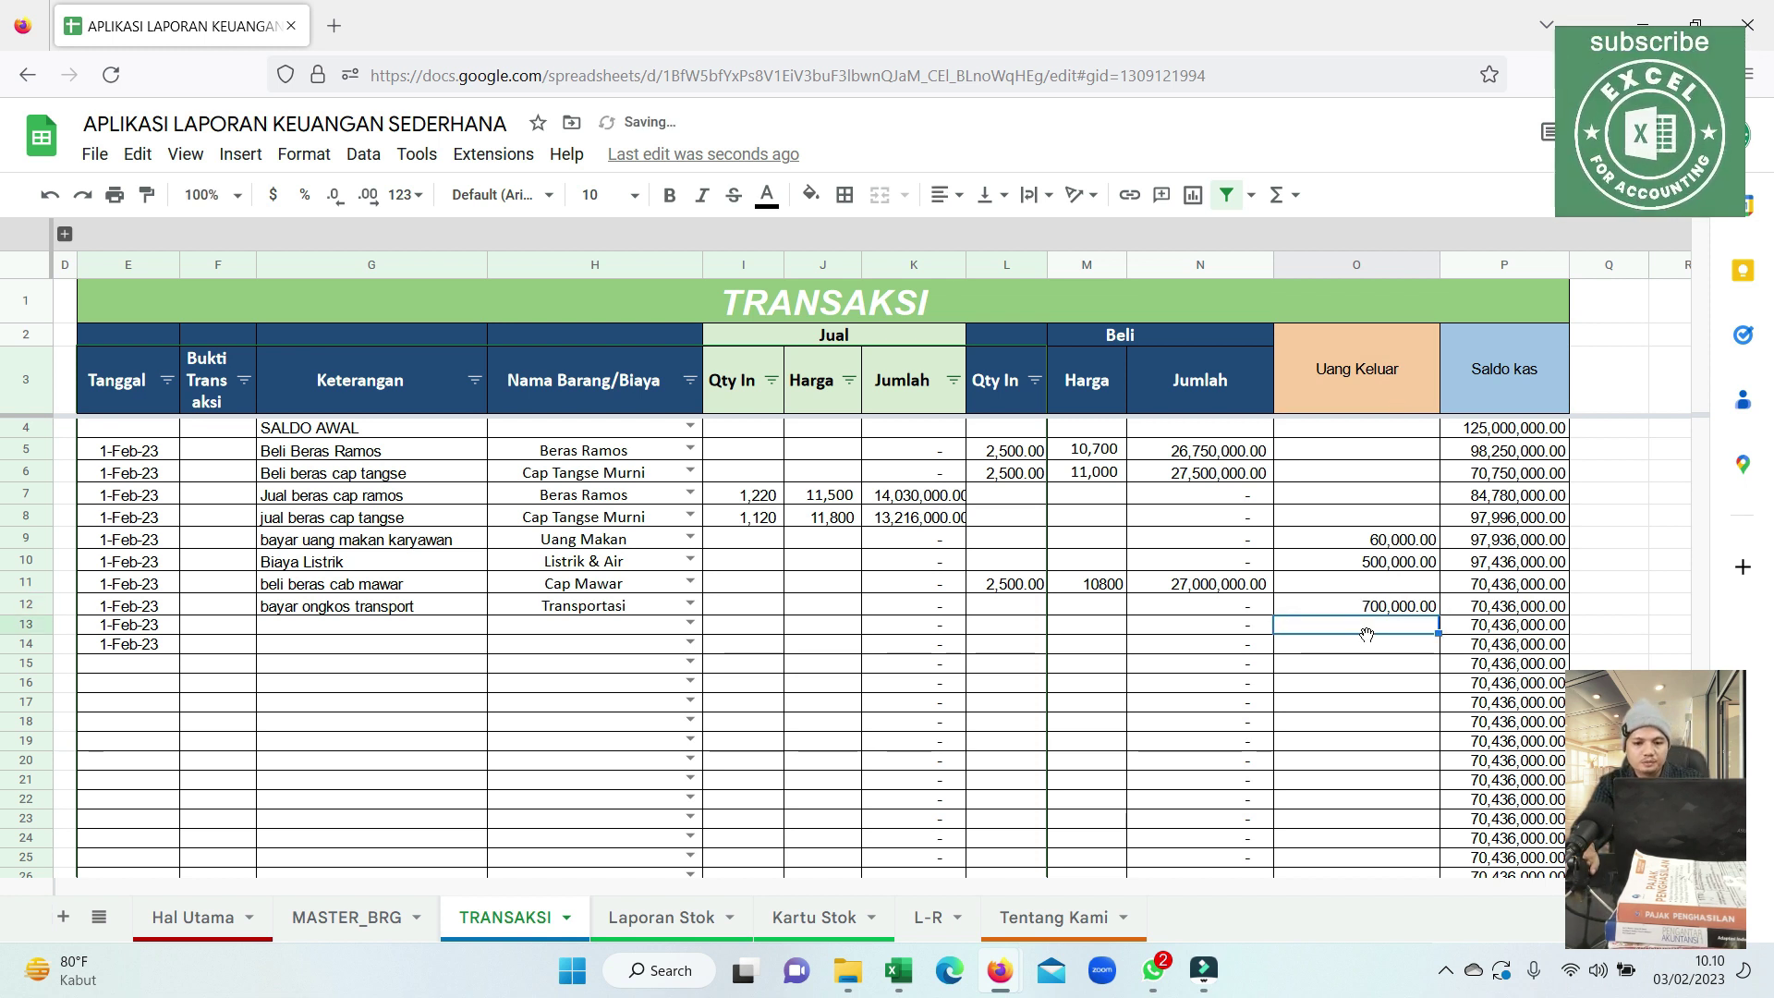
{"action": "left_click", "coordinate": [1258, 584]}
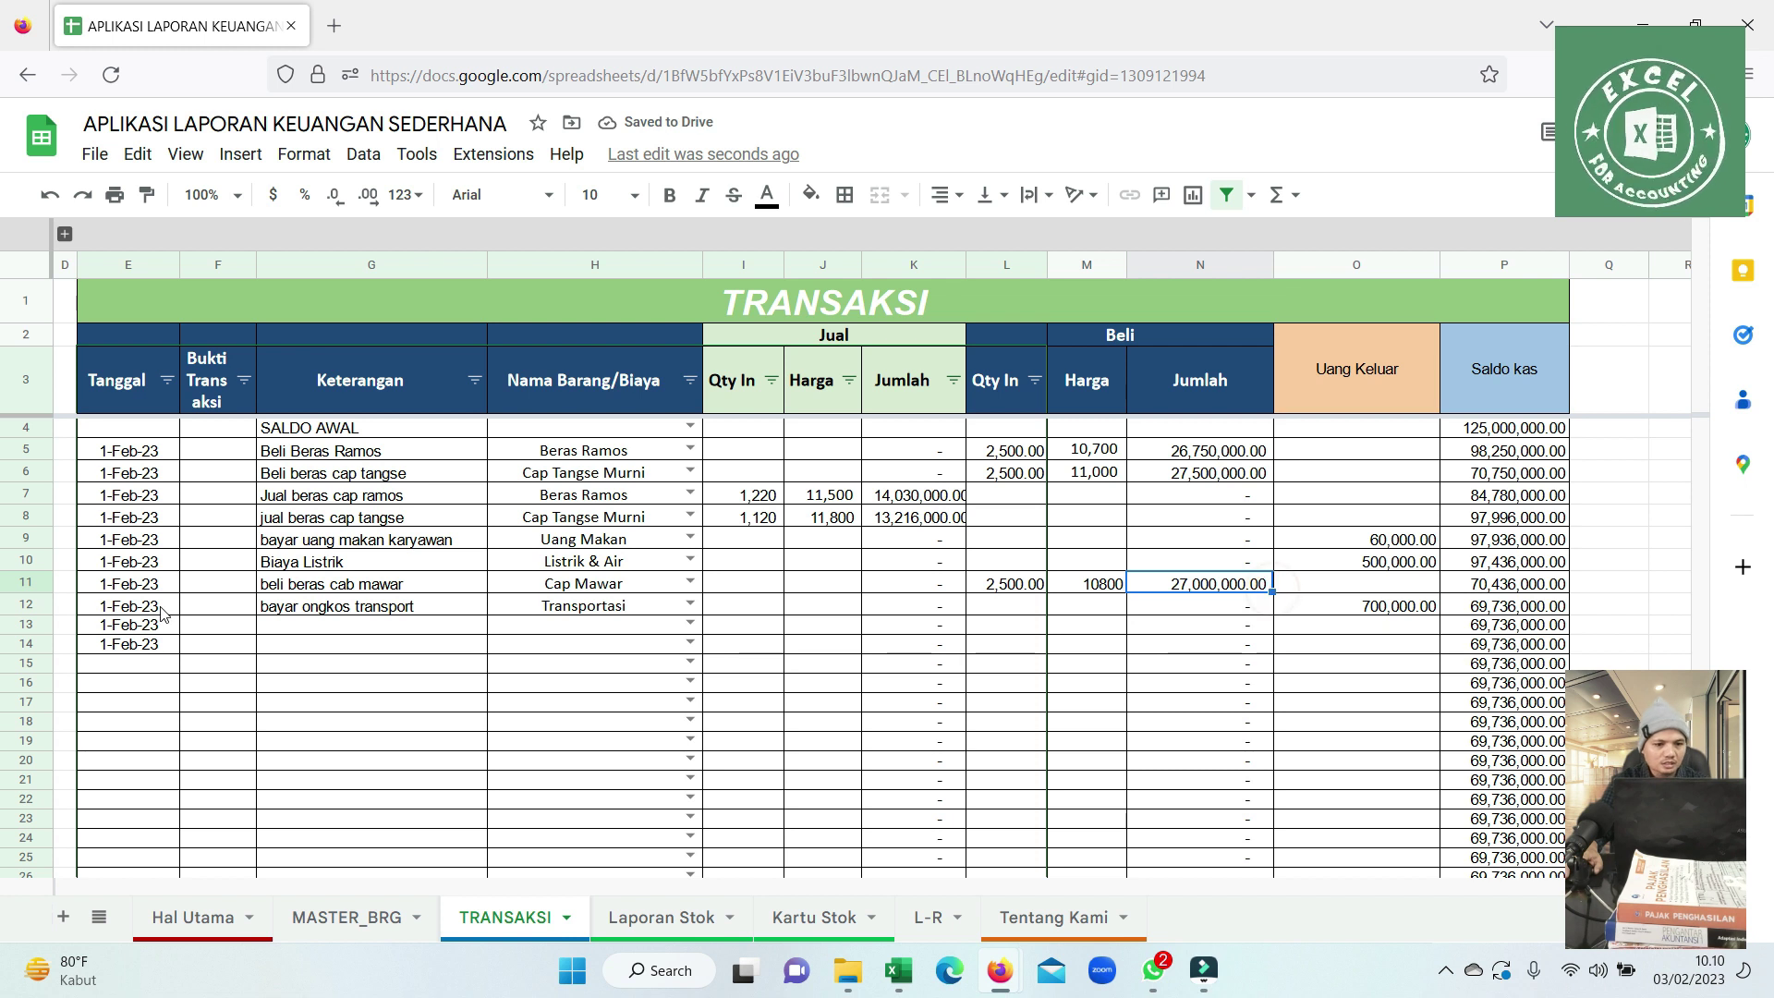
Set the date in E13 to 3-Feb-23 and fill it down through E17.
{"action": "left_click", "coordinate": [145, 642]}
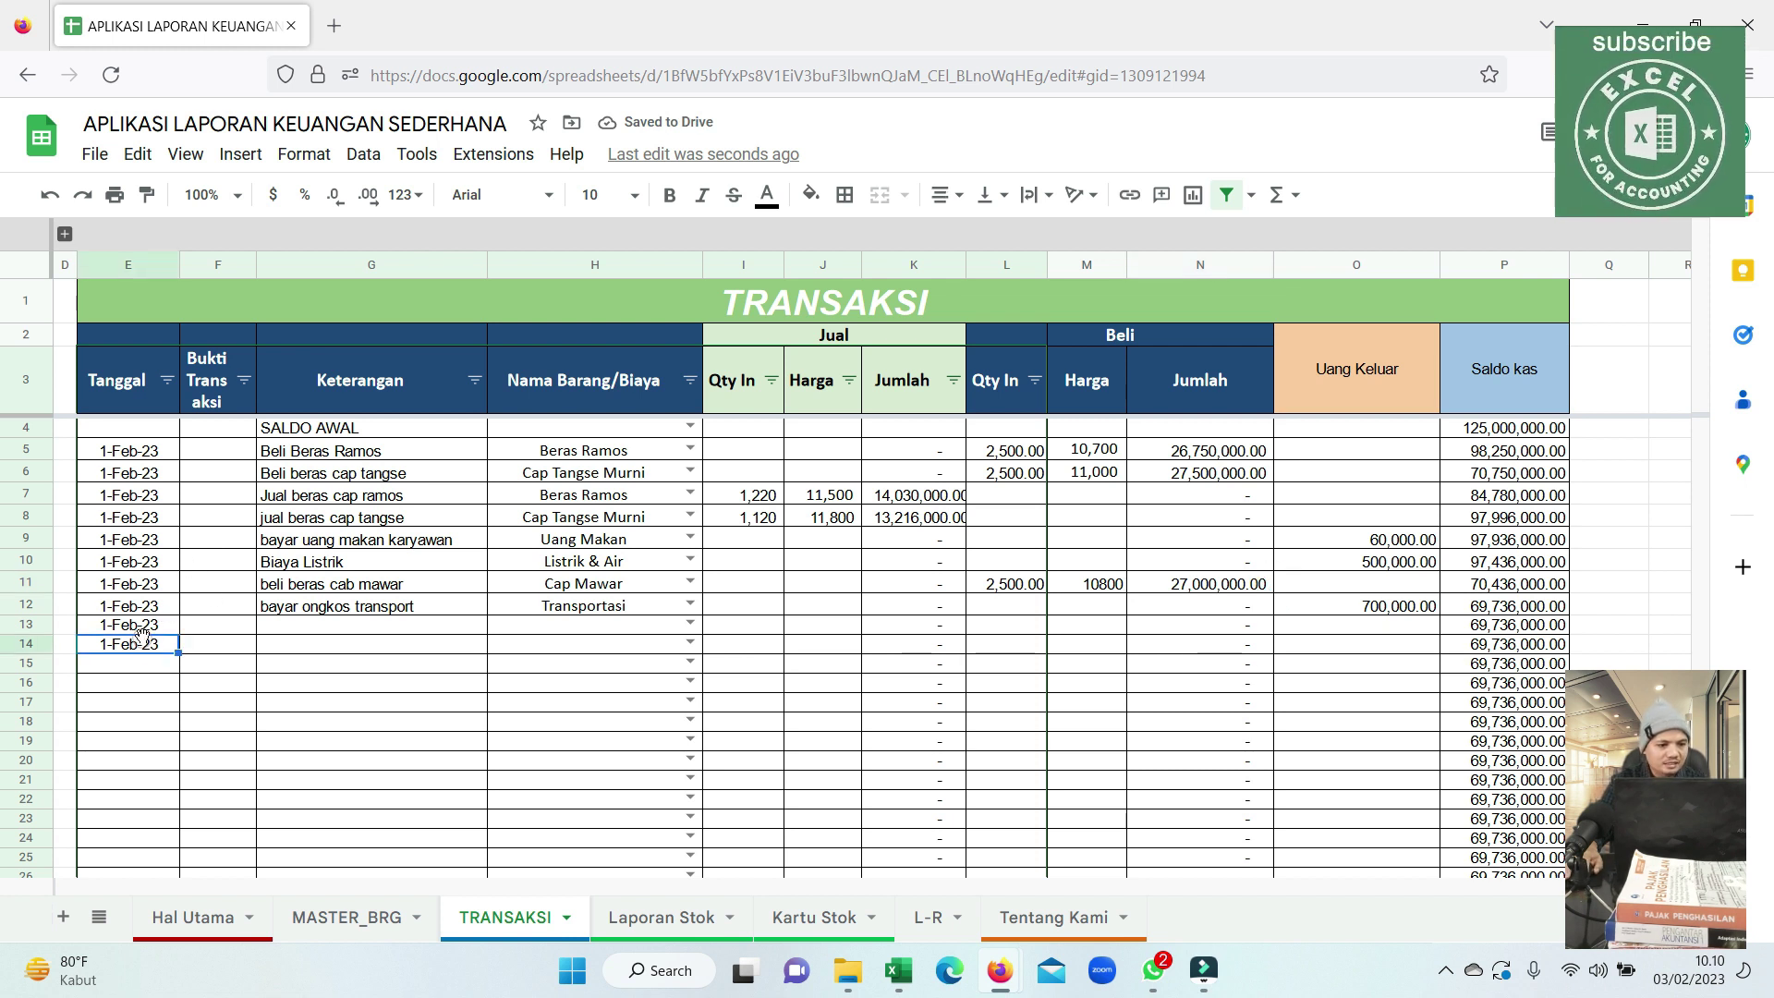
{"action": "double_click", "coordinate": [146, 625]}
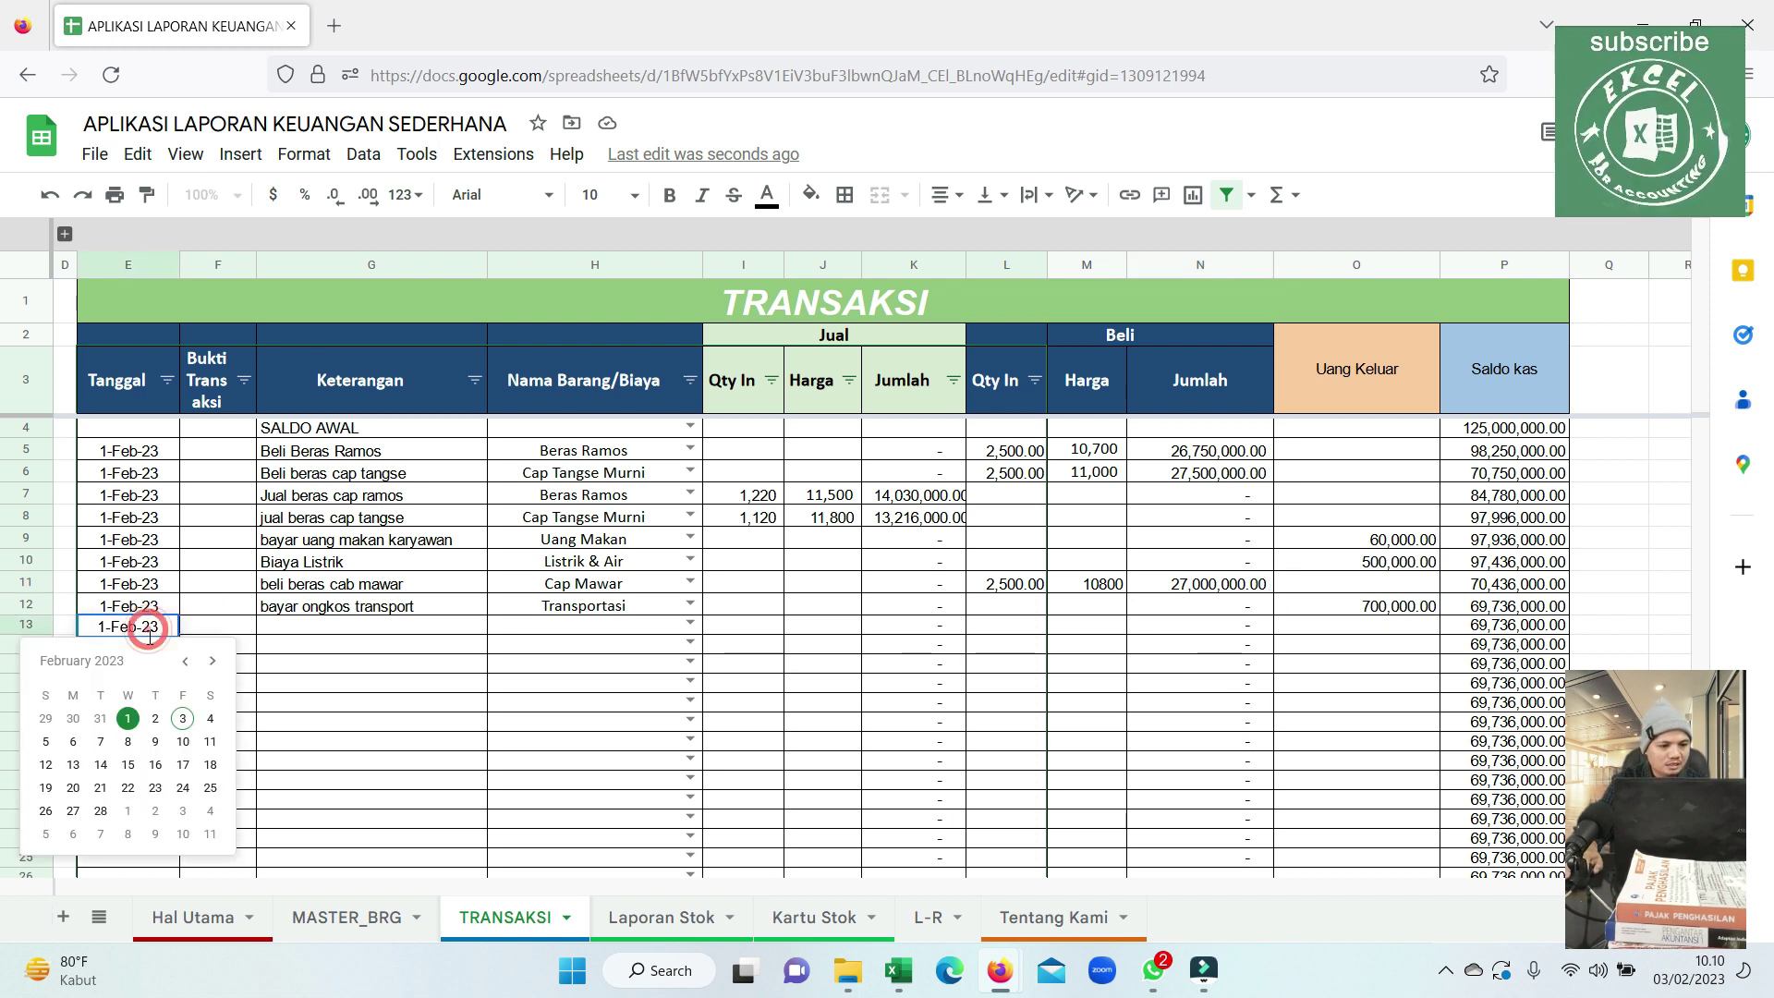
{"action": "left_click", "coordinate": [176, 720]}
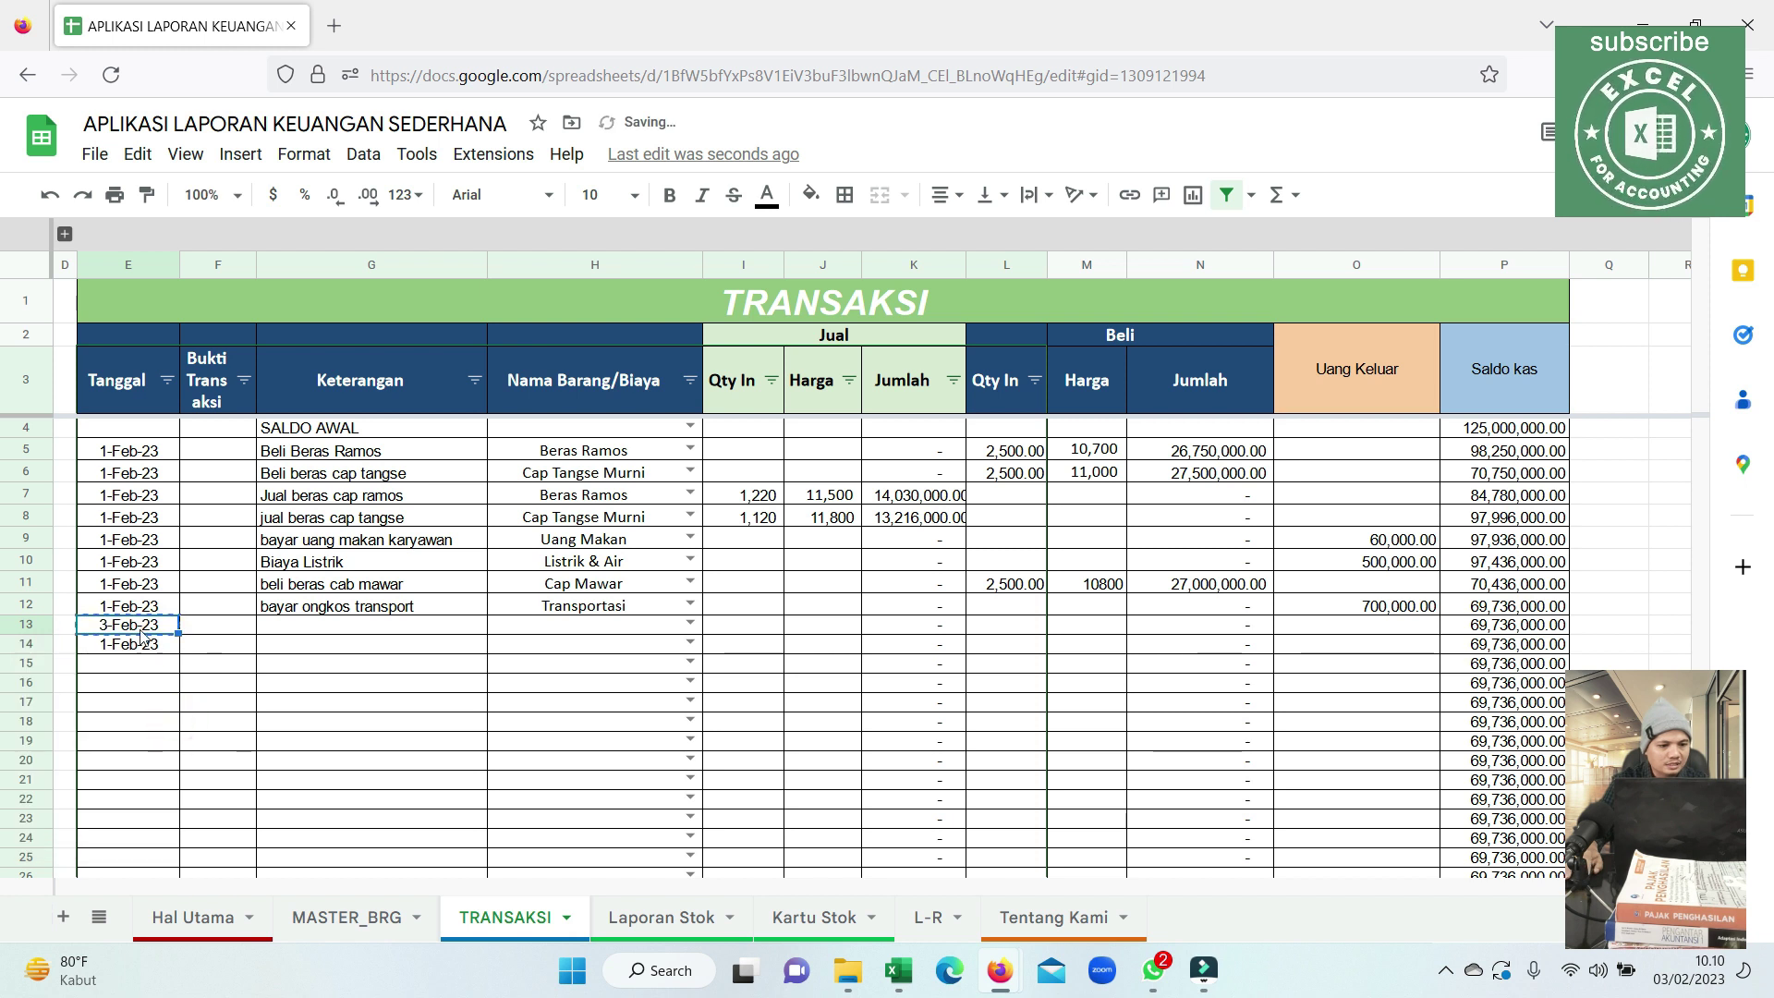
{"action": "left_click_drag", "start_coordinate": [145, 628], "coordinate": [139, 704]}
{"action": "key", "text": "ctrl+d"}
Copy the two sales descriptions from G7:G8 into G13:G14.
{"action": "left_click", "coordinate": [263, 647]}
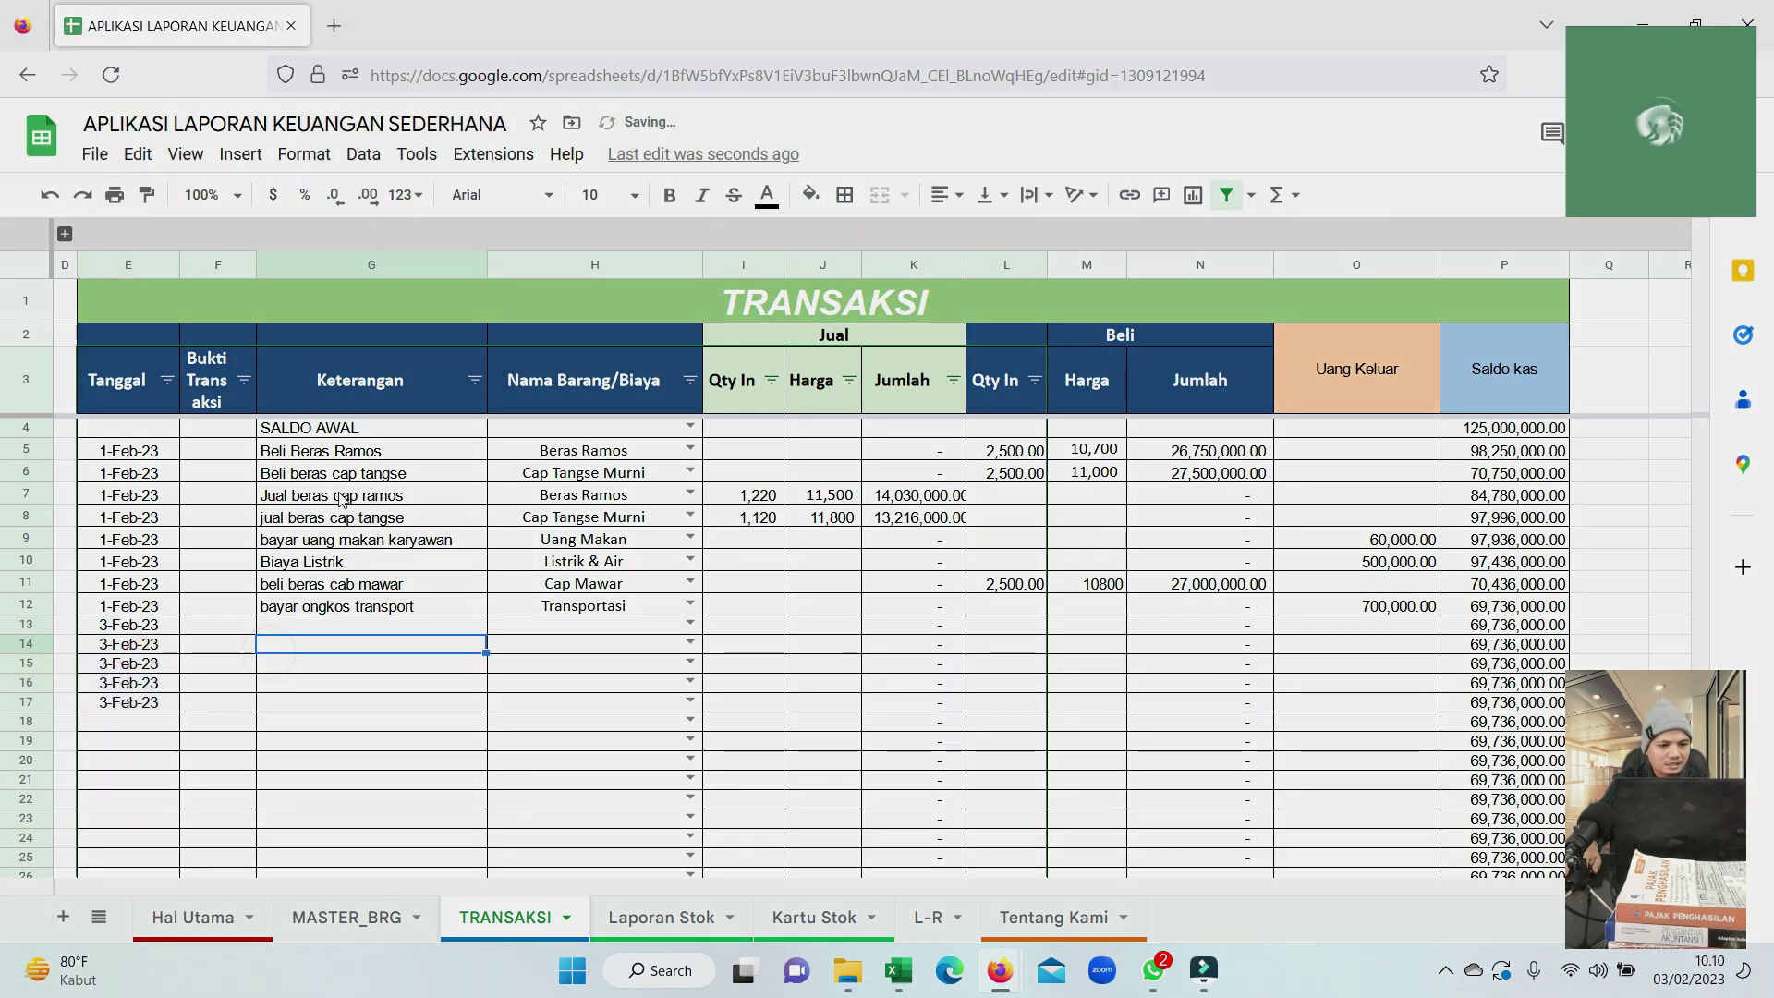
{"action": "left_click_drag", "start_coordinate": [315, 454], "coordinate": [350, 517]}
{"action": "key", "text": "ctrl+c"}
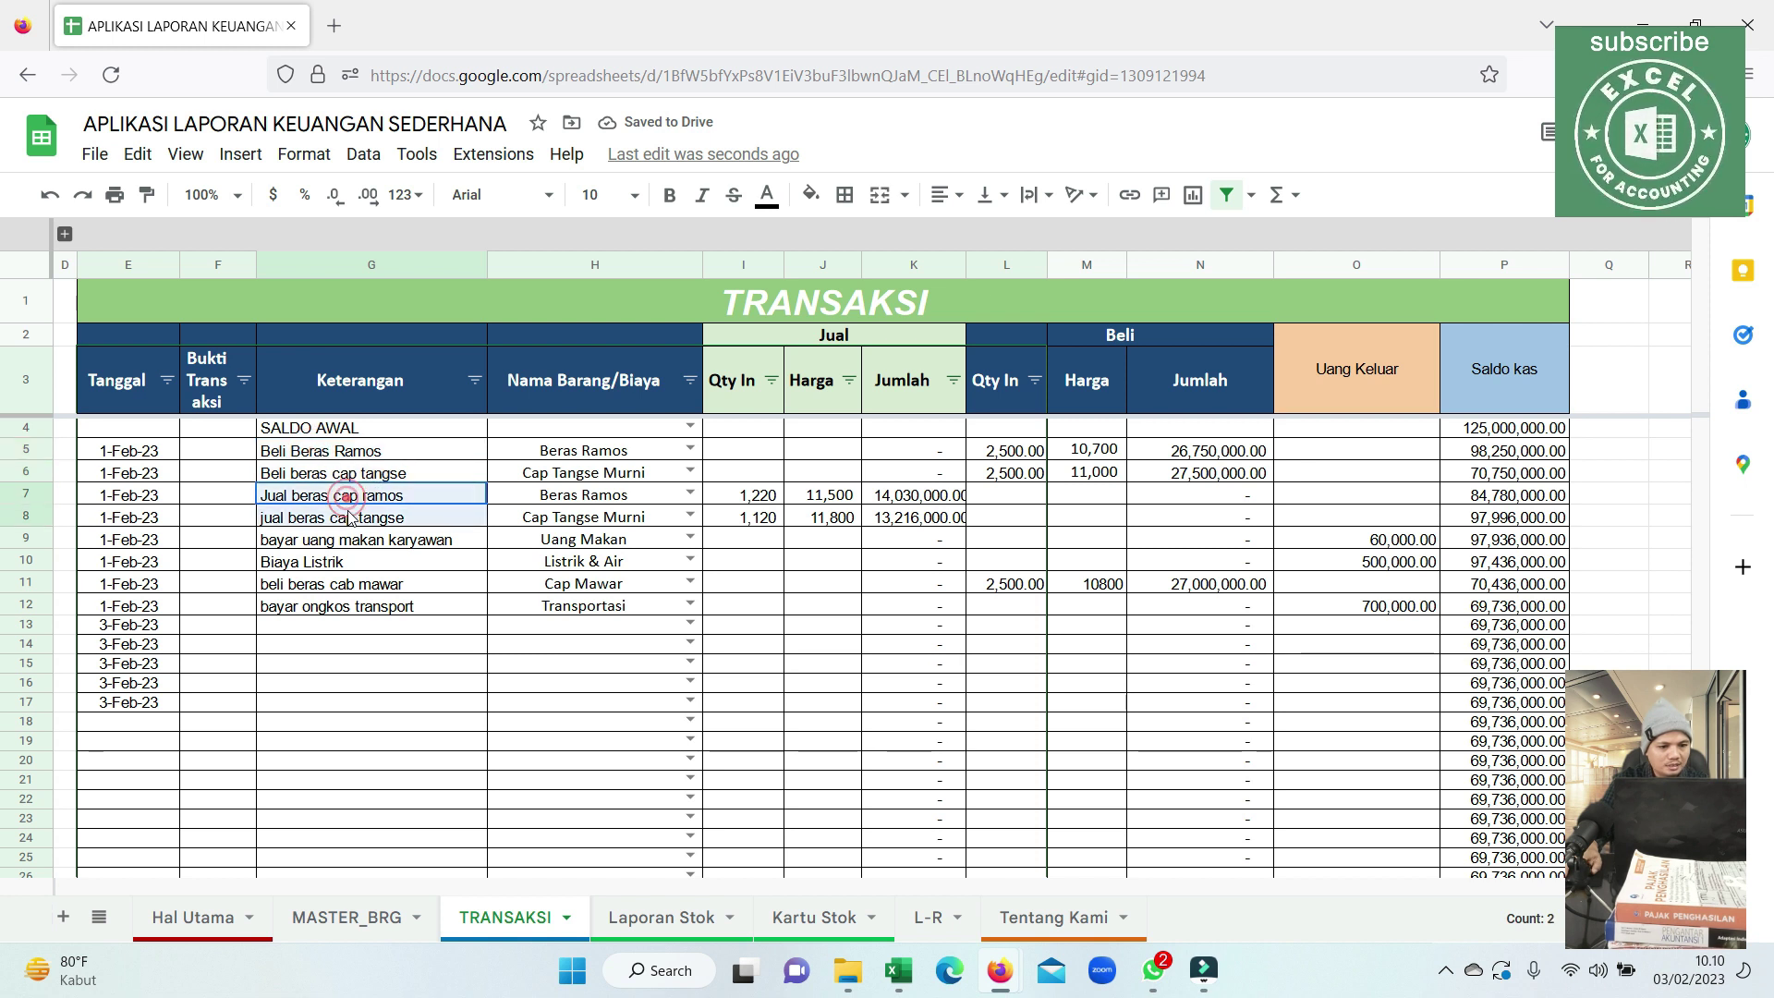
{"action": "left_click_drag", "start_coordinate": [320, 644], "coordinate": [320, 626]}
{"action": "key", "text": "ctrl+v"}
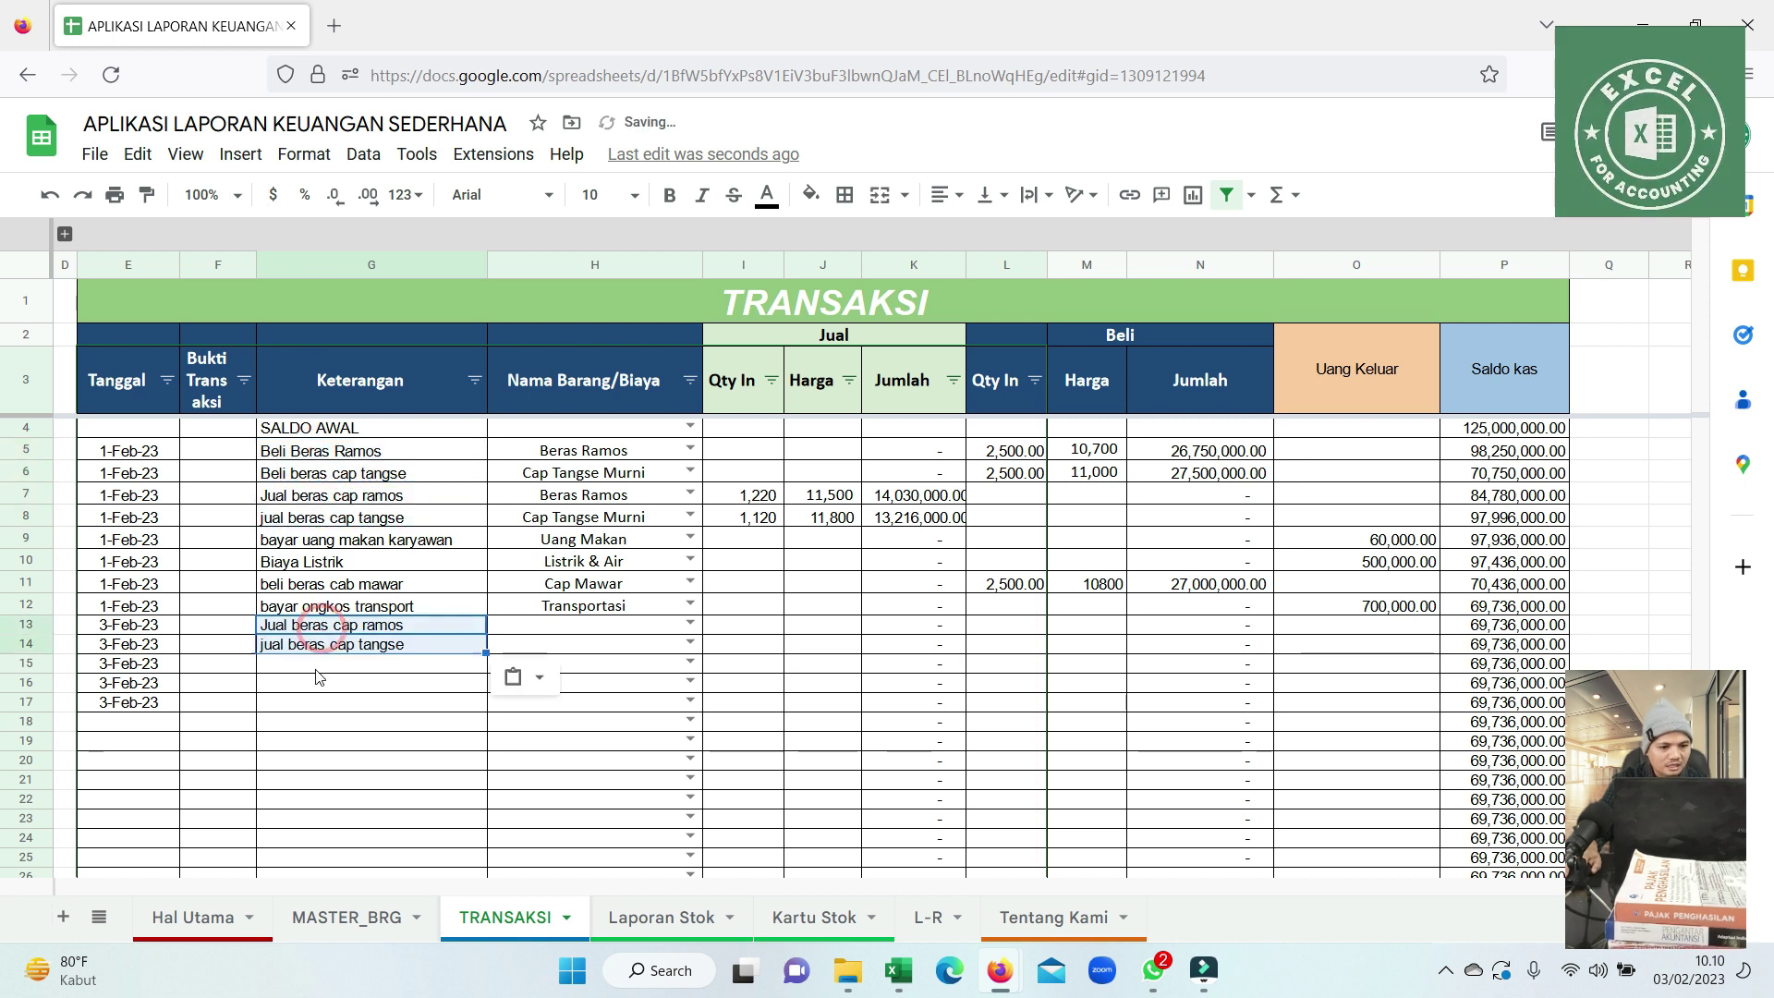
Copy a sales description from the row above into G15 and edit it to read "jual beras cap mawar".
{"action": "left_click", "coordinate": [369, 584]}
{"action": "key", "text": "ctrl+c"}
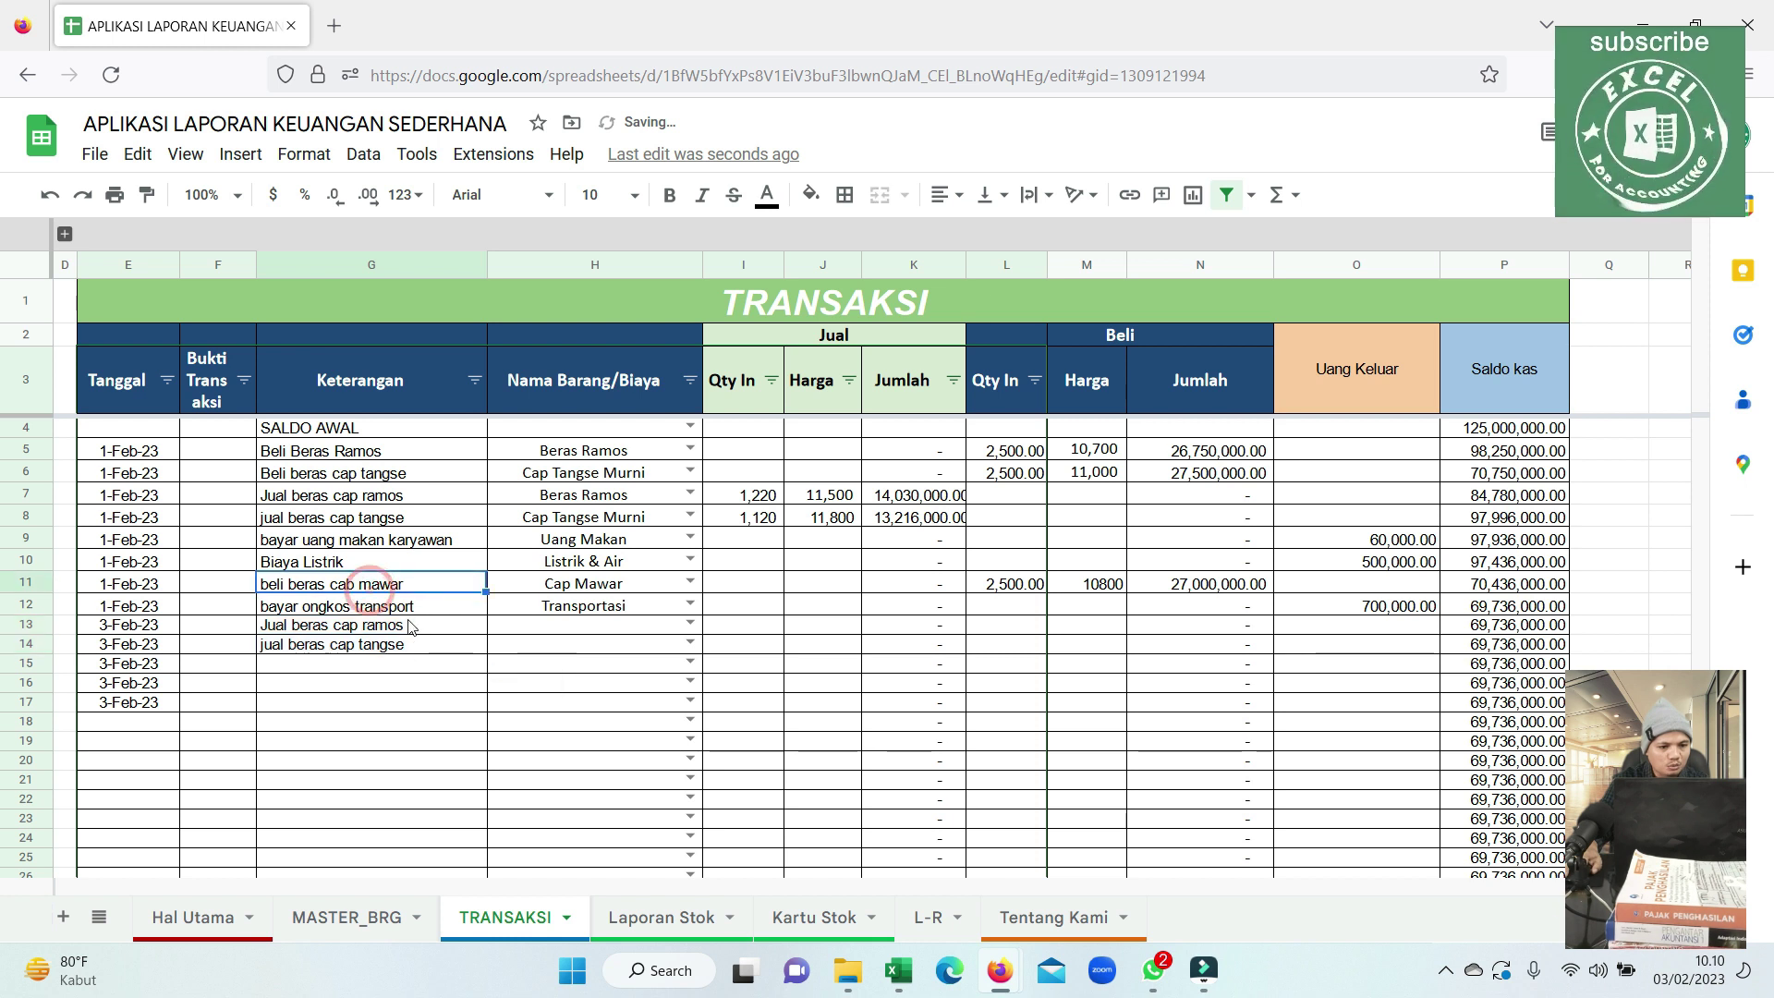
{"action": "left_click", "coordinate": [330, 651]}
{"action": "key", "text": "ctrl+c"}
{"action": "left_click", "coordinate": [317, 664]}
{"action": "key", "text": "ctrl+v"}
{"action": "double_click", "coordinate": [426, 661]}
{"action": "key", "text": "BackSpace"}
{"action": "key", "text": "BackSpace"}
{"action": "key", "text": "BackSpace"}
{"action": "key", "text": "BackSpace"}
{"action": "key", "text": "BackSpace"}
{"action": "key", "text": "BackSpace"}
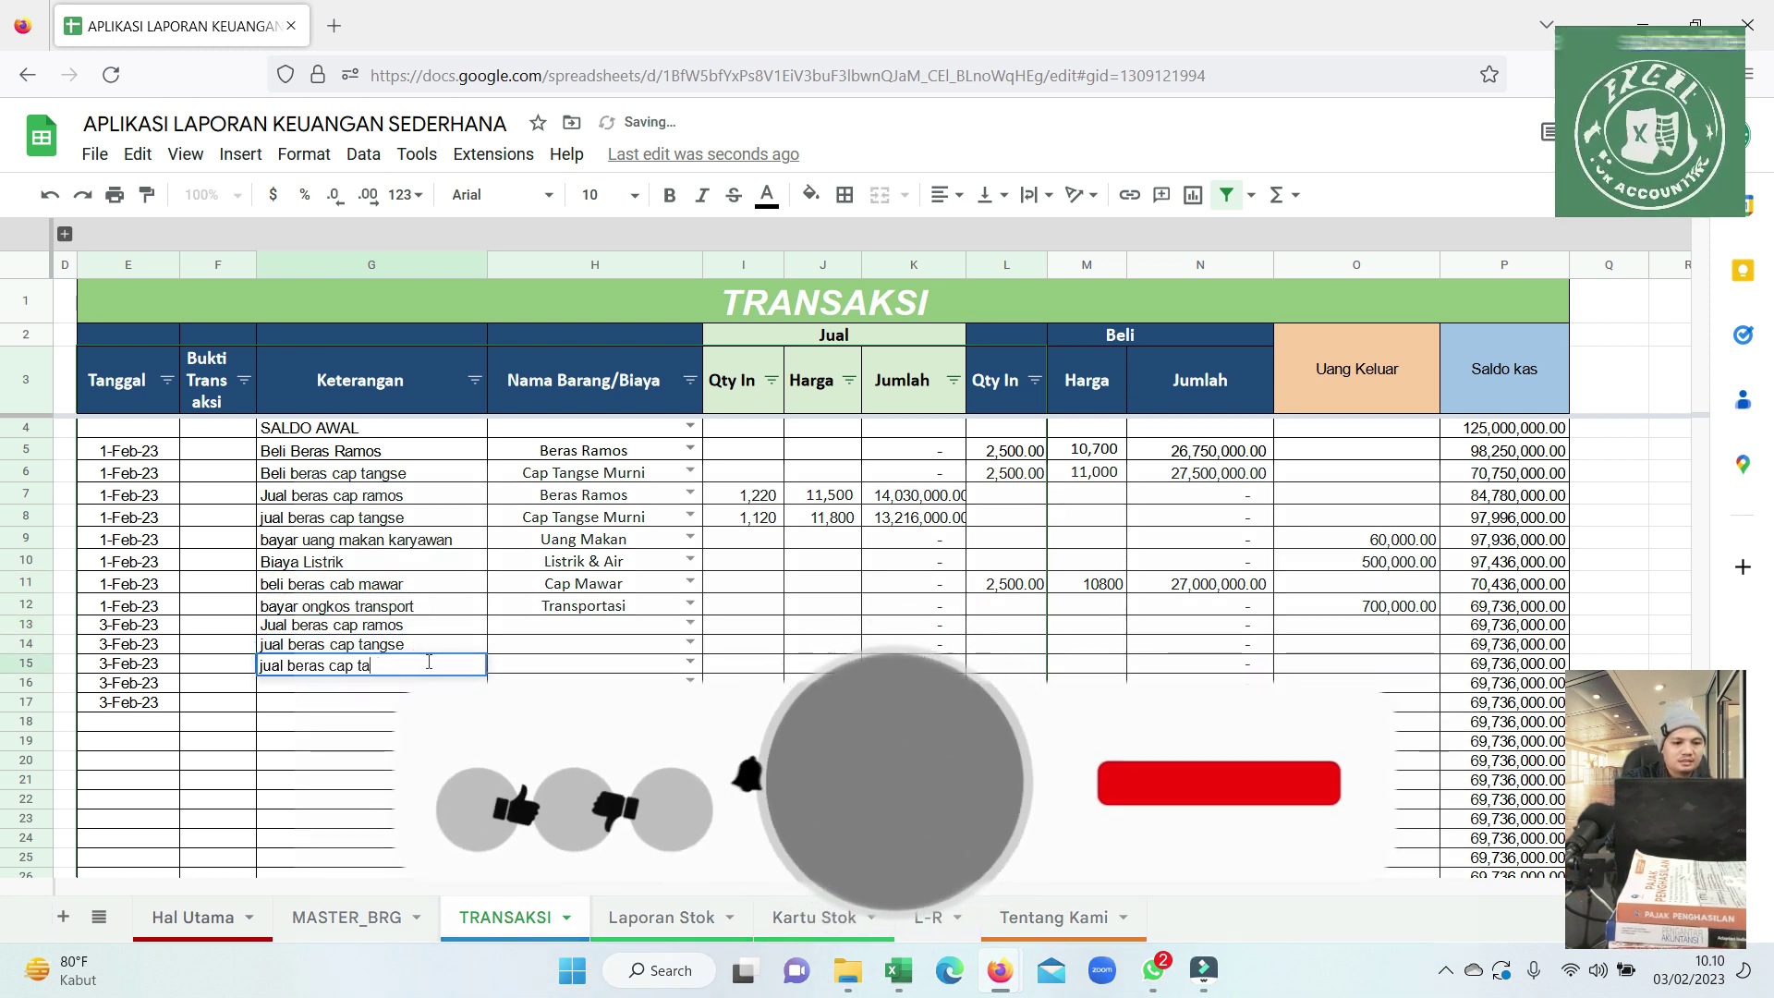
{"action": "type", "text": "mawar"}
{"action": "key", "text": "Return"}
Set the Nama Barang/Biaya in H13 to Beras Ramos.
{"action": "key", "text": "Up"}
{"action": "key", "text": "Up"}
{"action": "key", "text": "Up"}
{"action": "key", "text": "Right"}
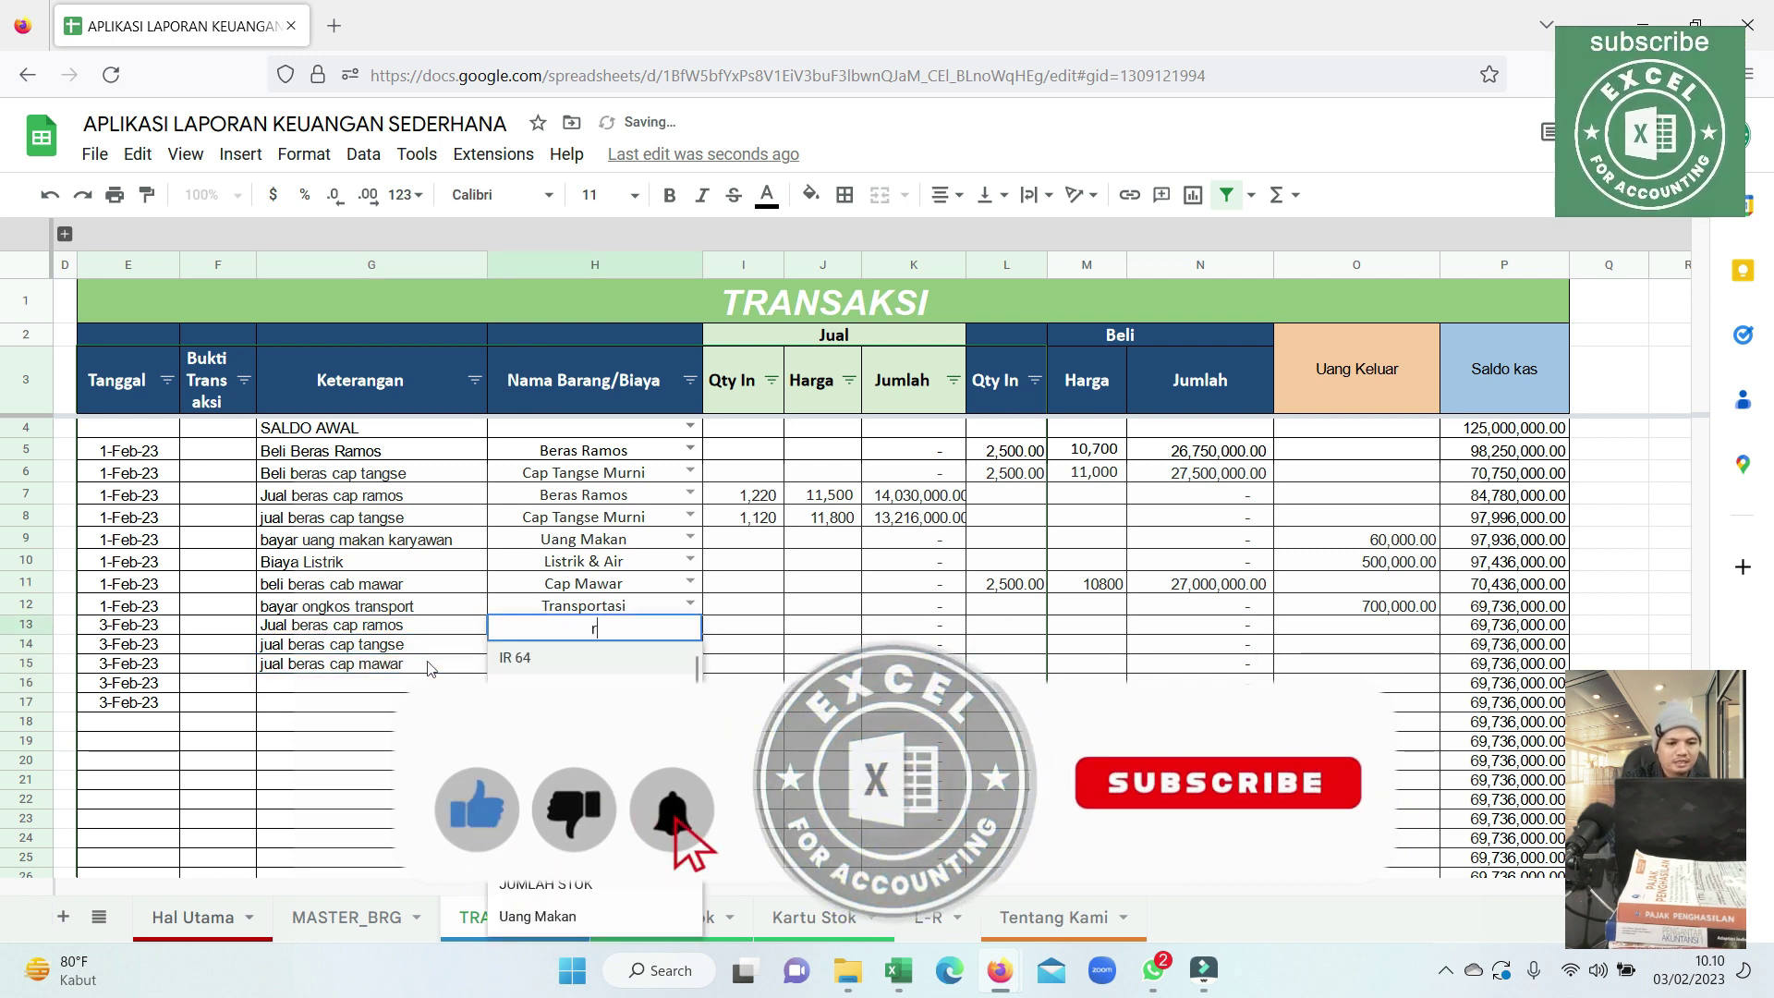
{"action": "type", "text": "ramo"}
{"action": "key", "text": "Return"}
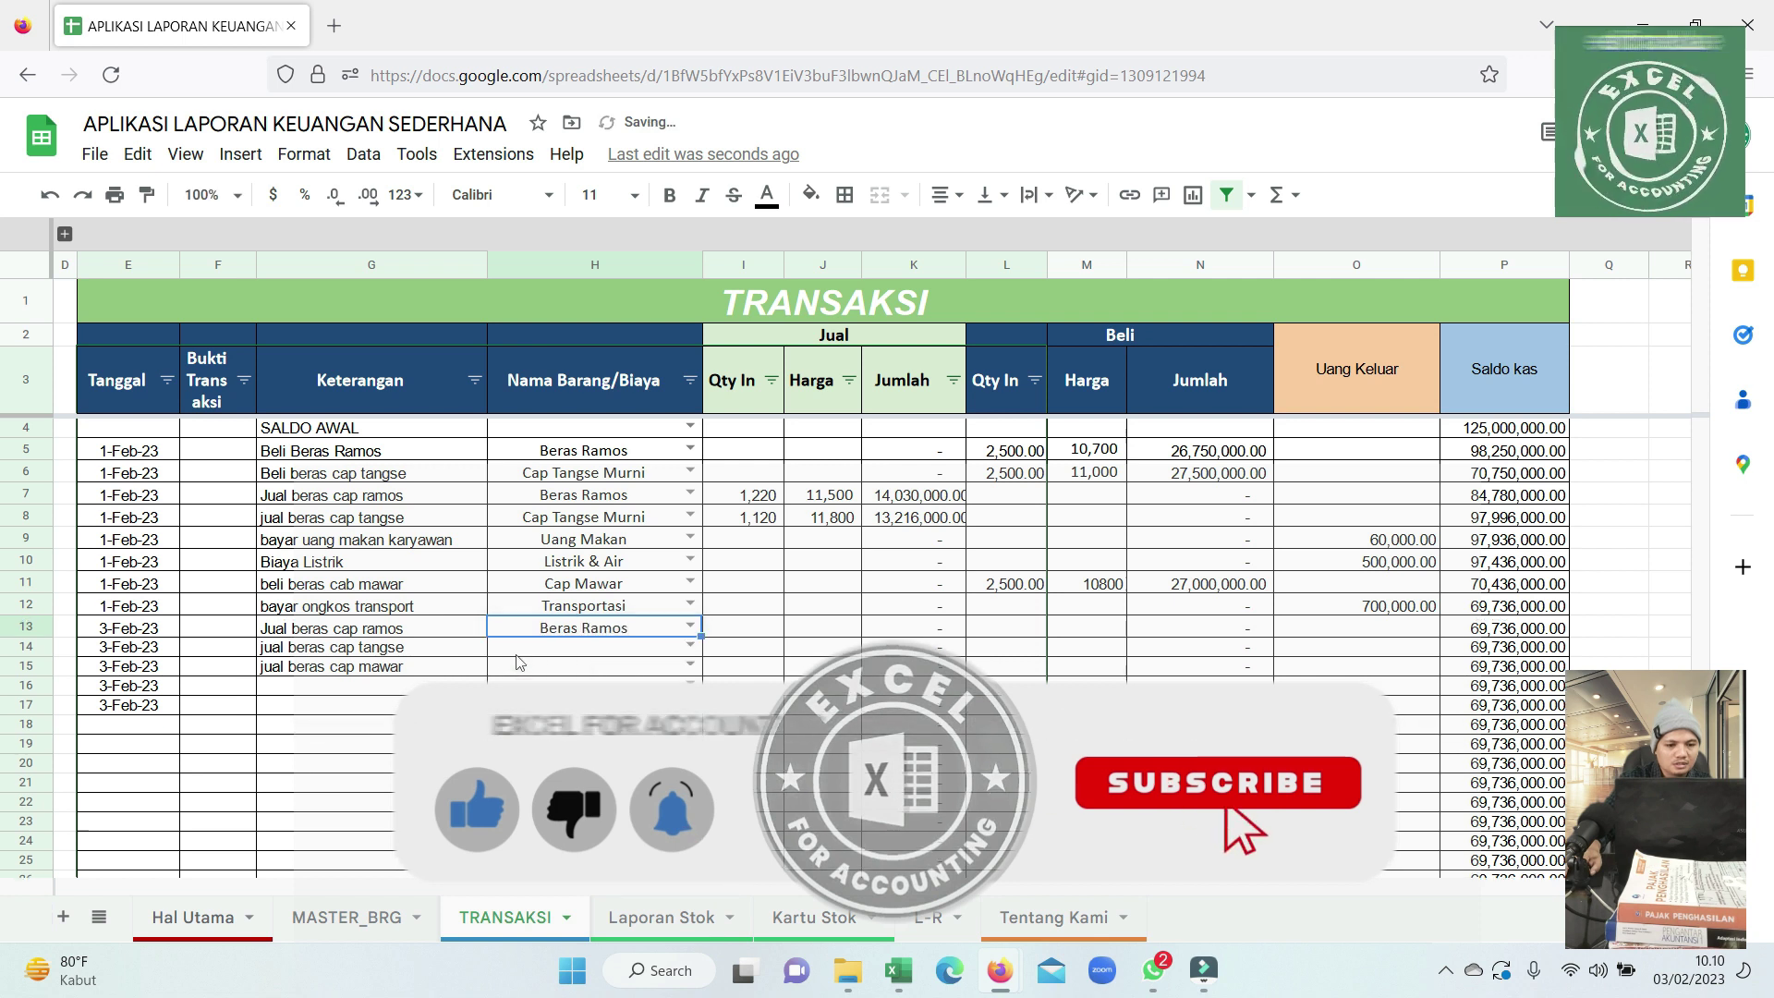
Set the Nama Barang/Biaya to Cap Tangse Murni in H14 and Cap Mawar in H15.
{"action": "left_click", "coordinate": [522, 652]}
{"action": "type", "text": "mawa"}
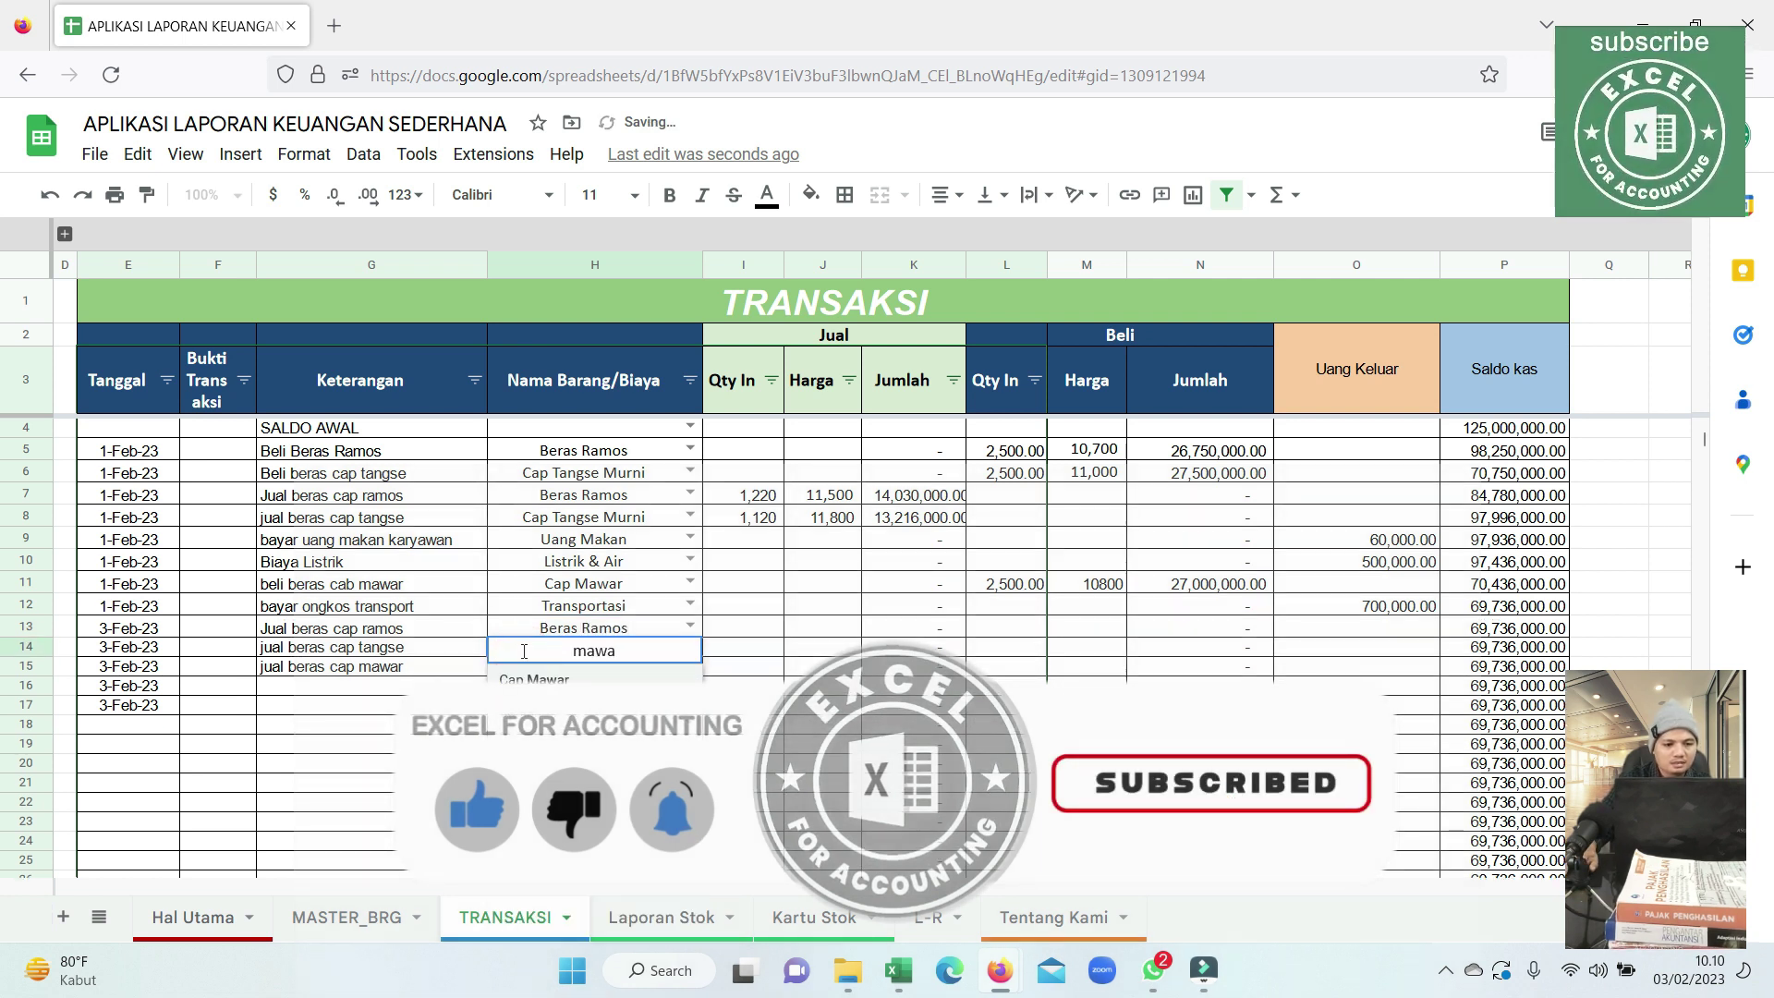
{"action": "left_click", "coordinate": [545, 675]}
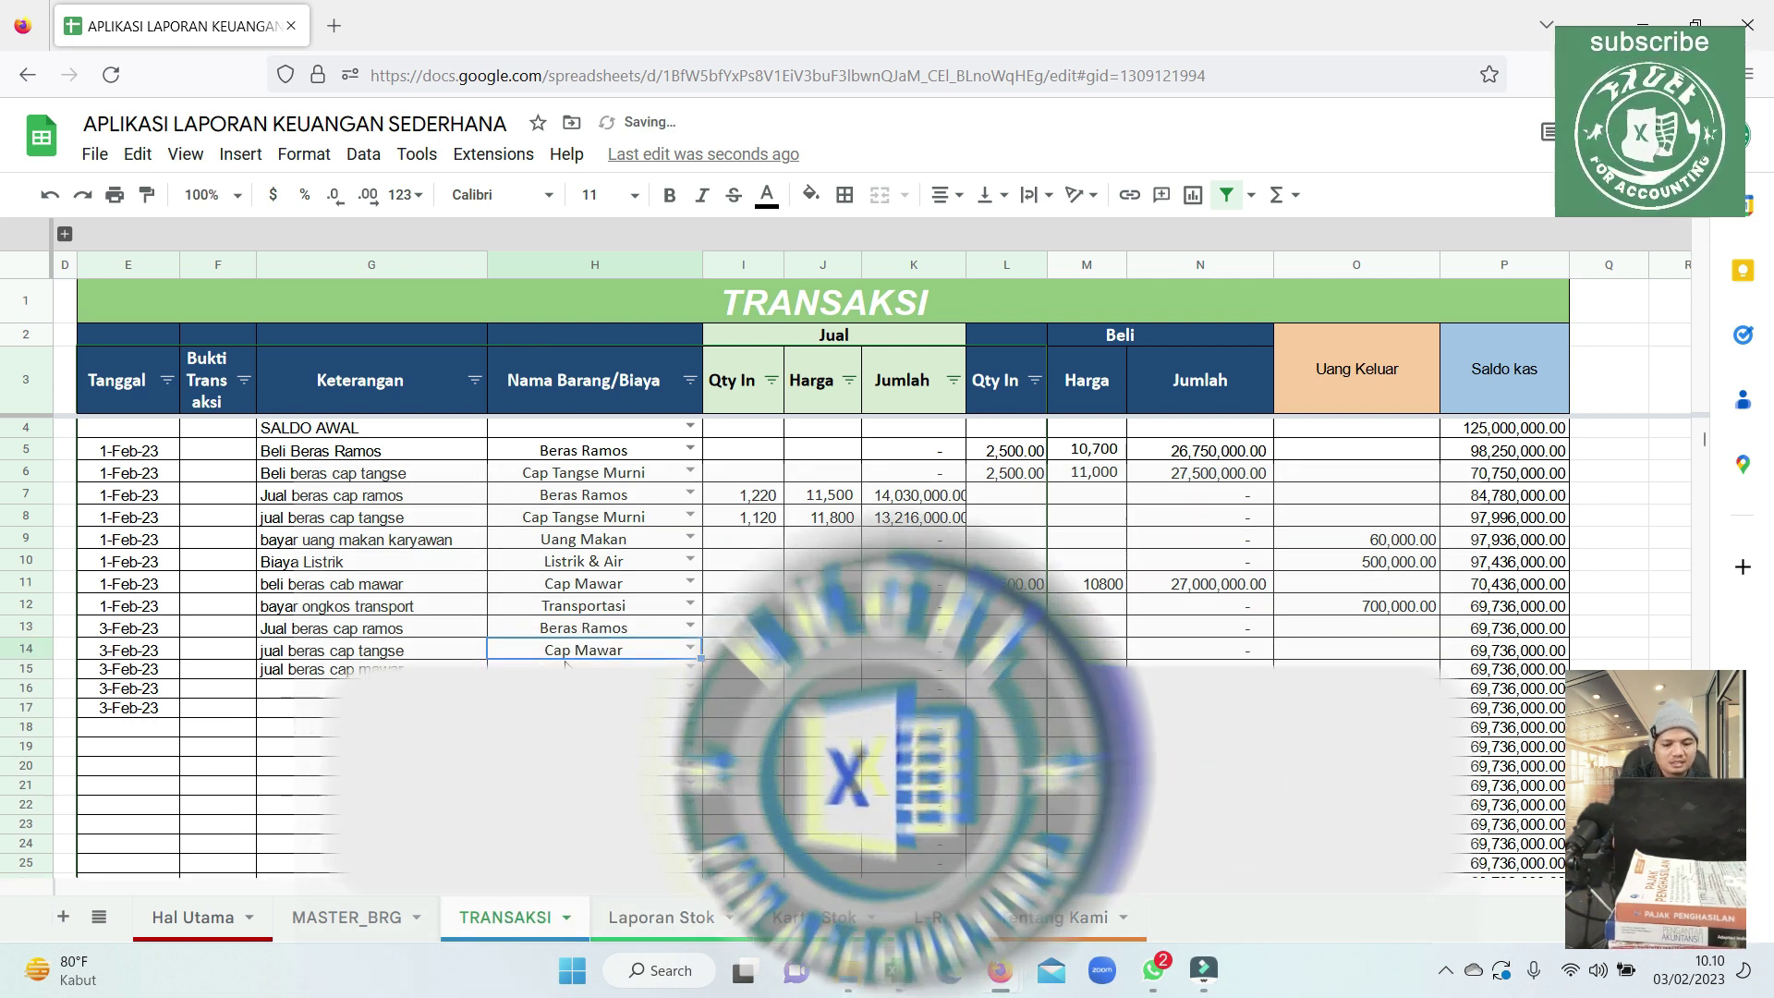
{"action": "type", "text": "tang"}
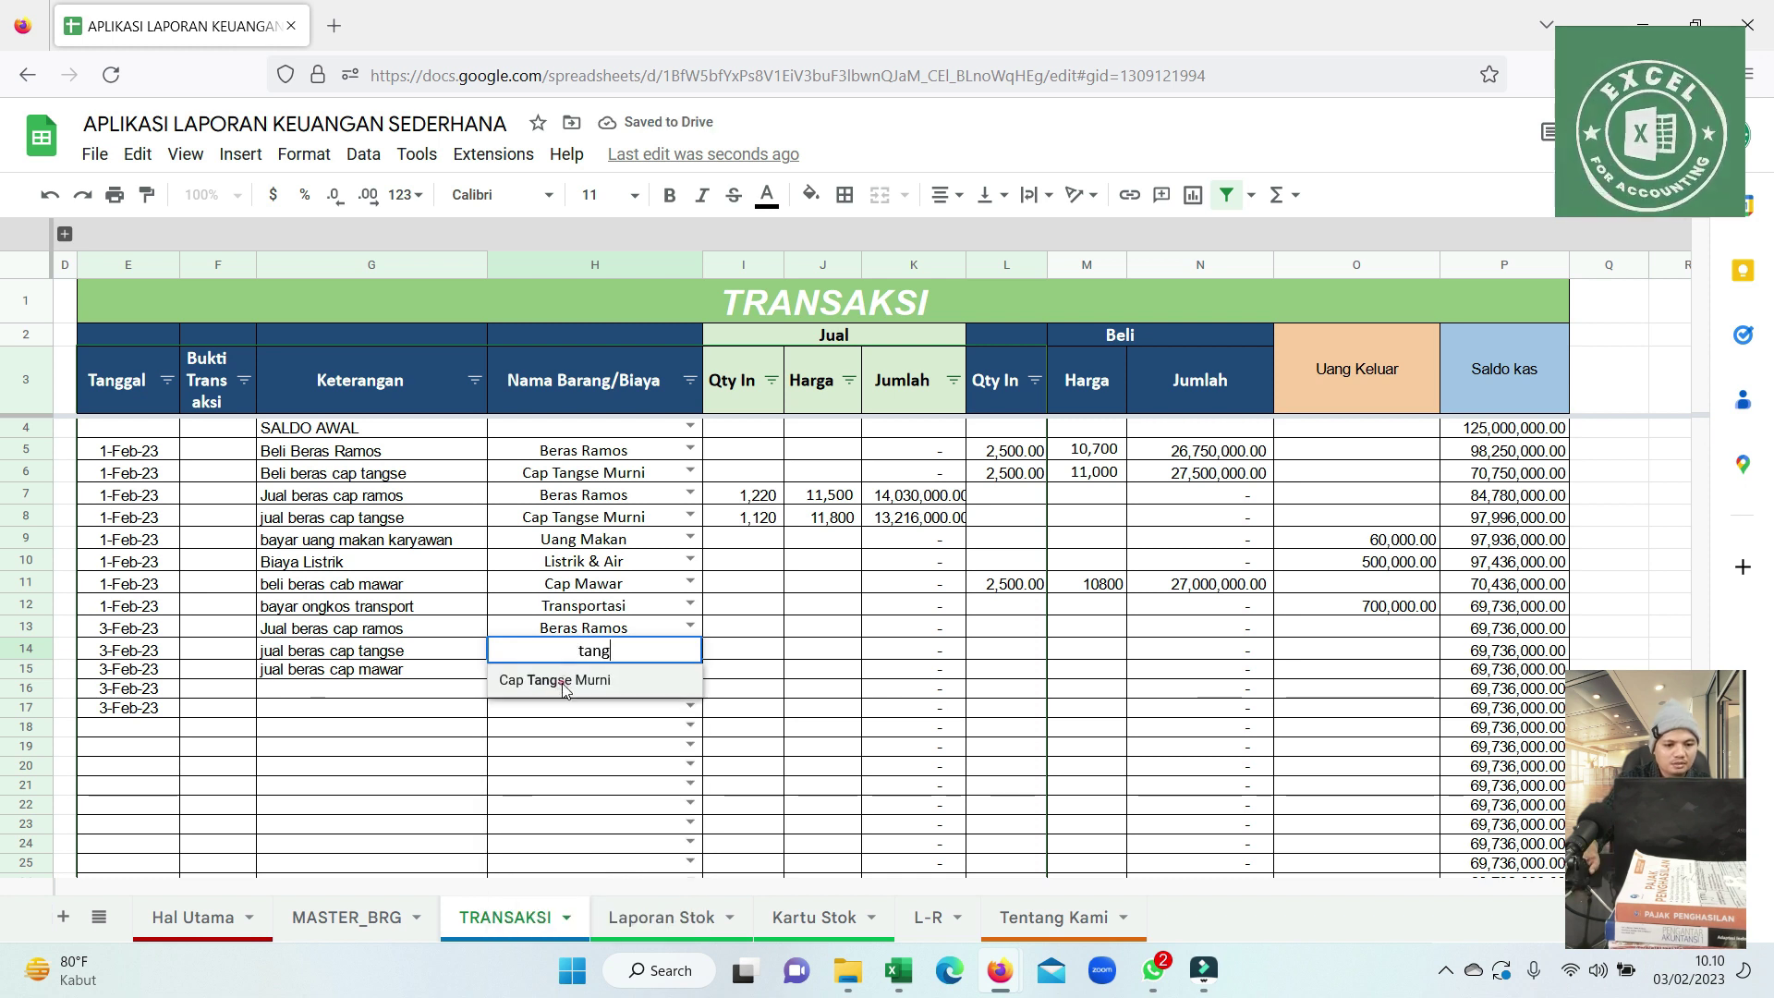
{"action": "left_click", "coordinate": [566, 681]}
{"action": "left_click", "coordinate": [576, 669]}
{"action": "type", "text": "maw"}
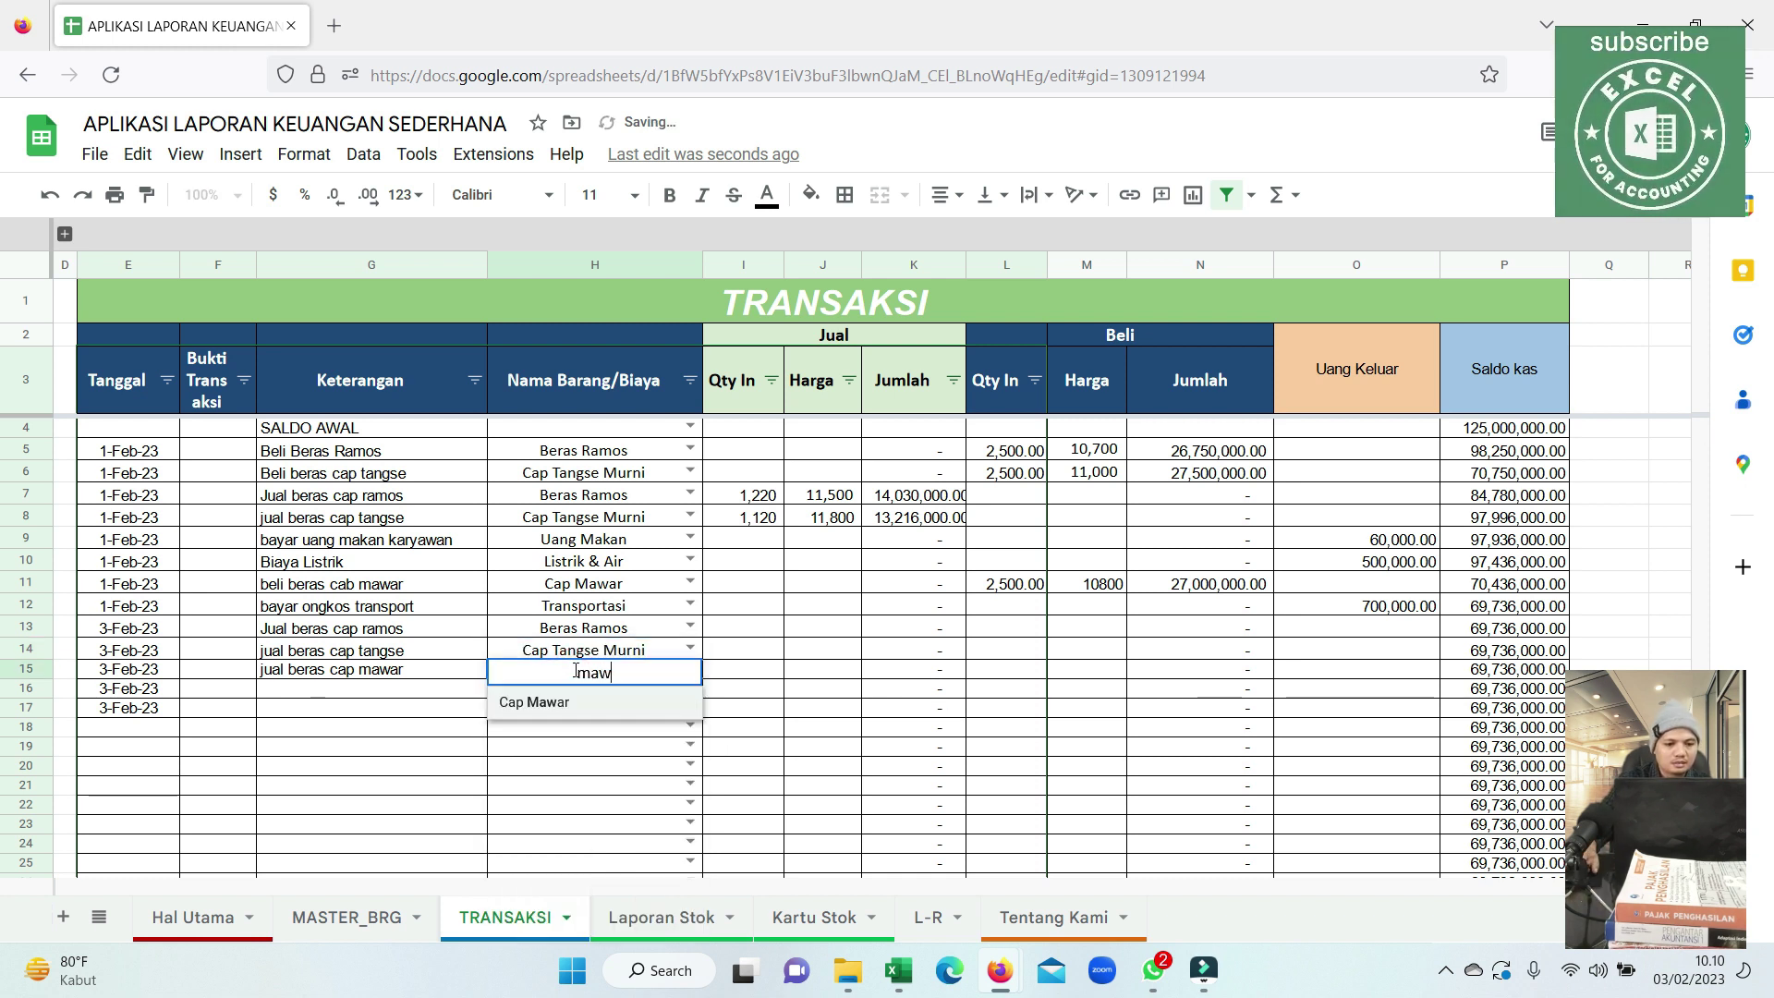
{"action": "left_click", "coordinate": [572, 704]}
Enter the sales quantities 700, 1200 and 750 in I13 through I15.
{"action": "left_click", "coordinate": [744, 627]}
{"action": "key", "text": "Left"}
{"action": "key", "text": "Left"}
{"action": "key", "text": "Left"}
{"action": "key", "text": "Right"}
{"action": "key", "text": "Right"}
{"action": "key", "text": "Right"}
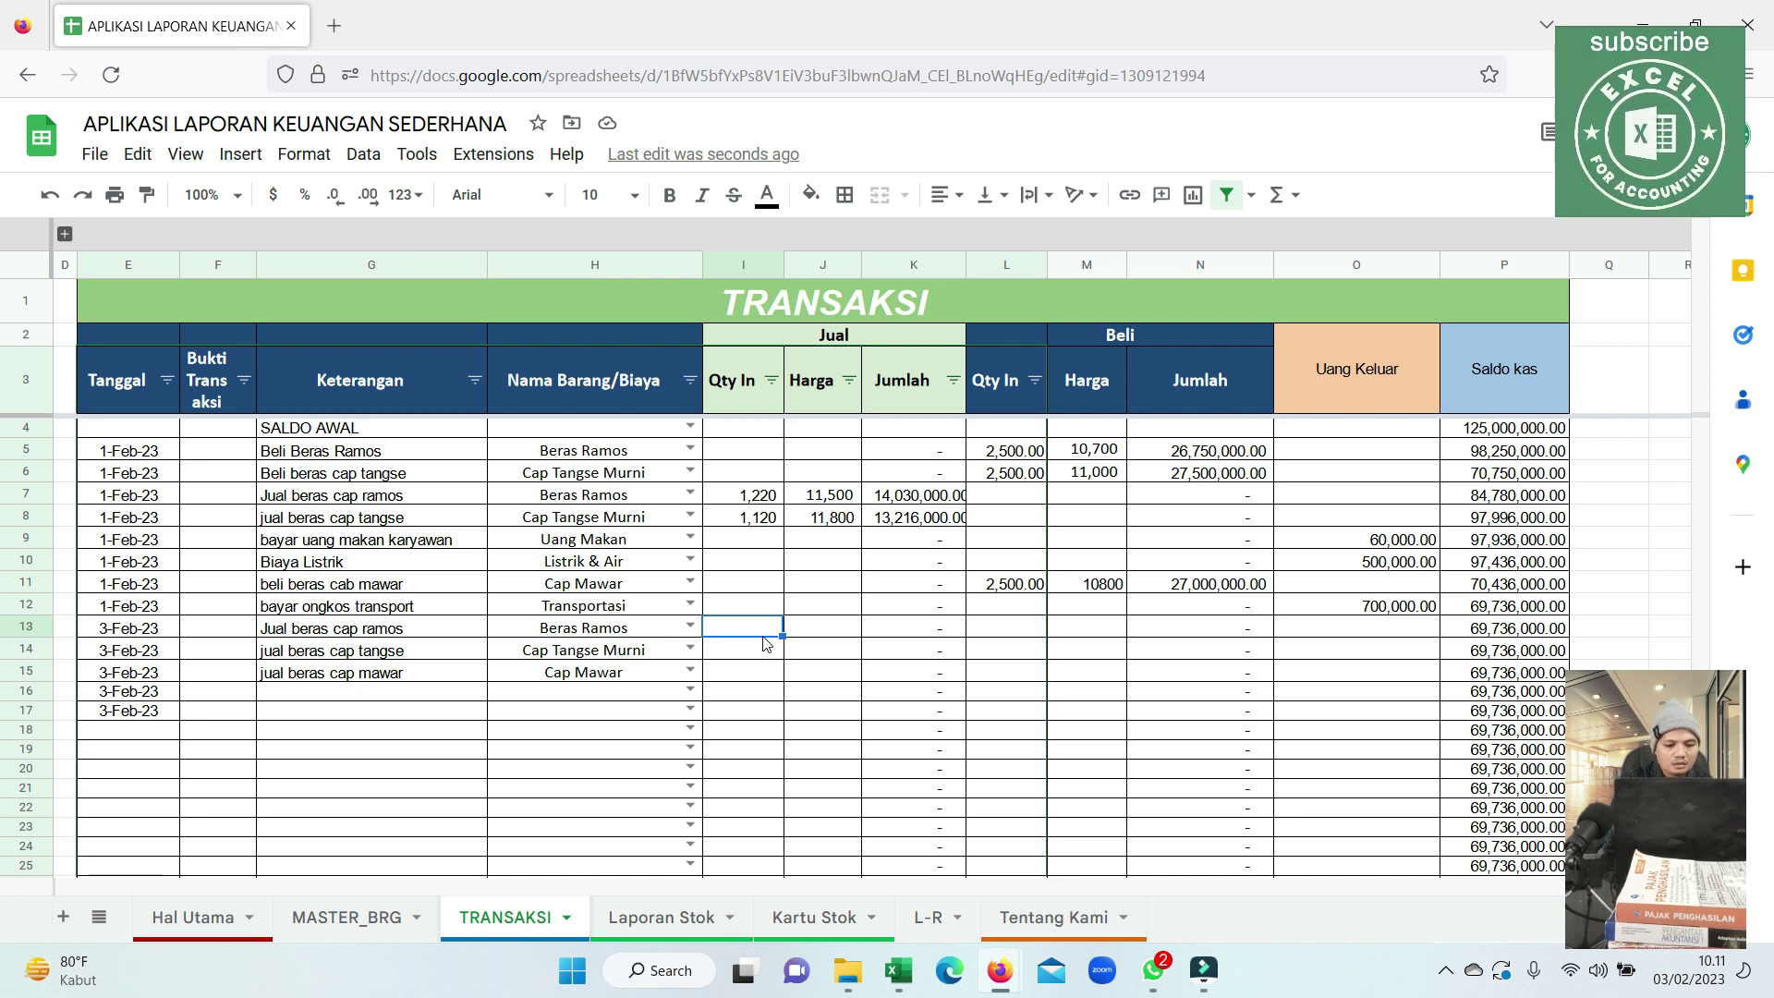
{"action": "type", "text": "700"}
{"action": "key", "text": "Return"}
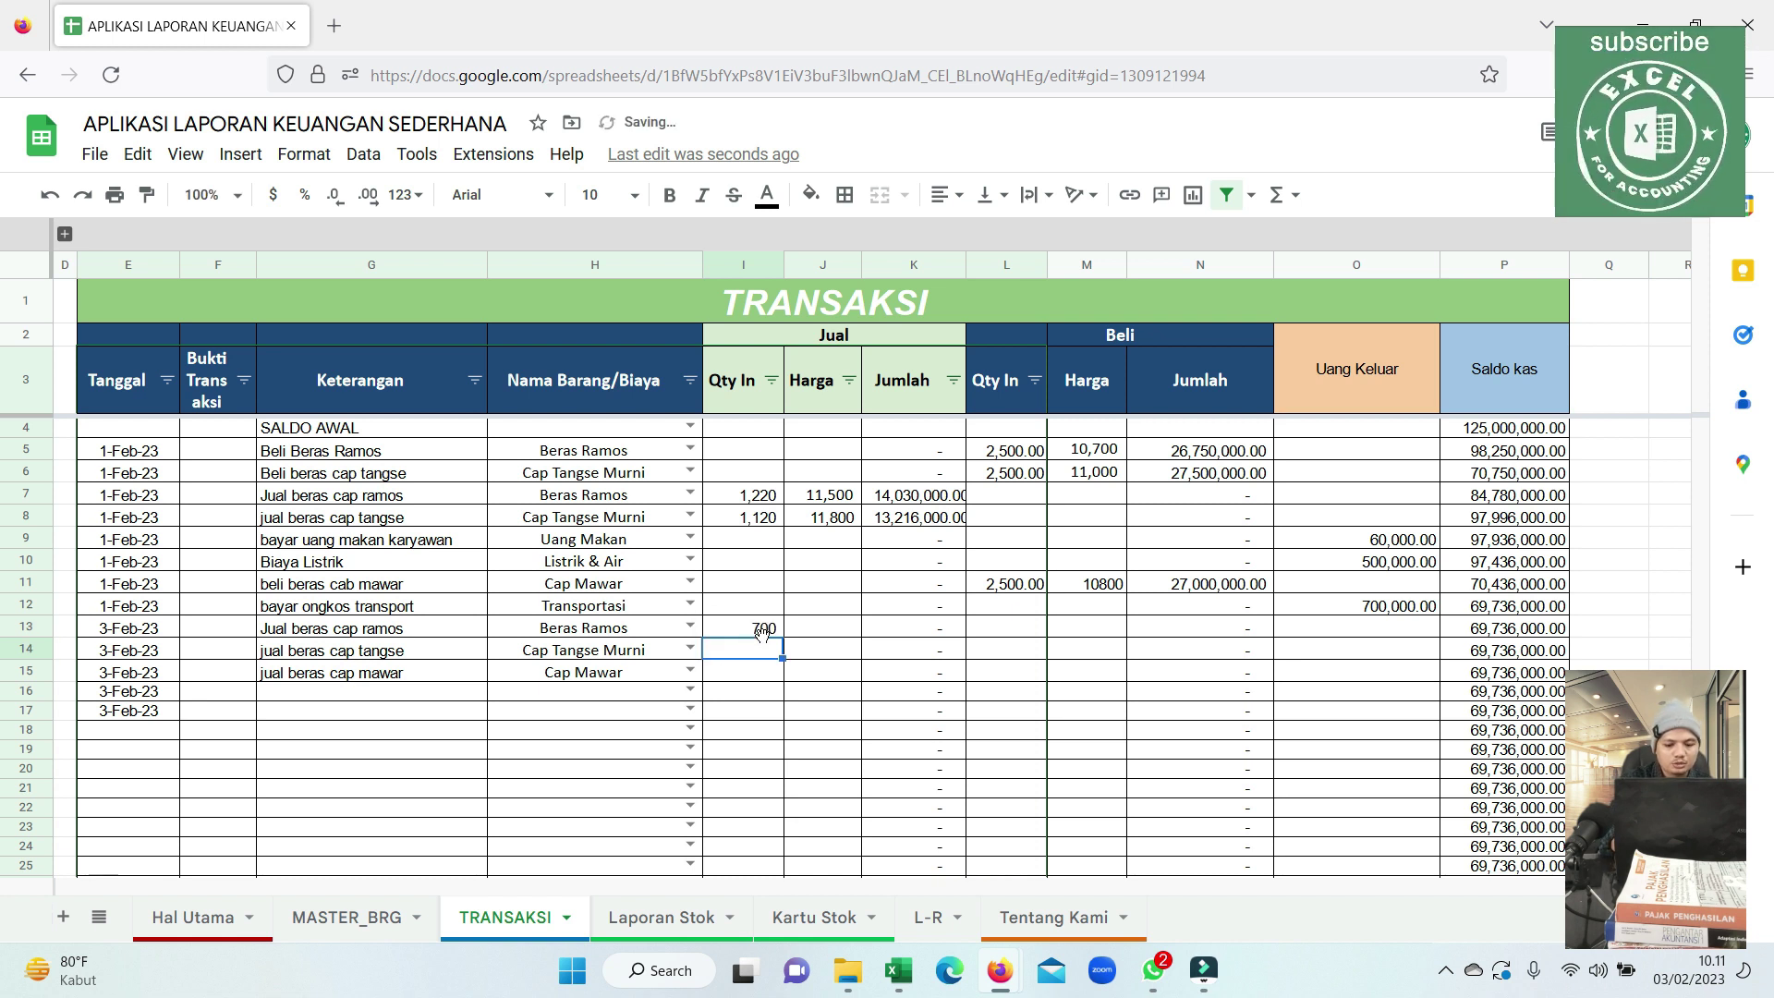
{"action": "type", "text": "1200"}
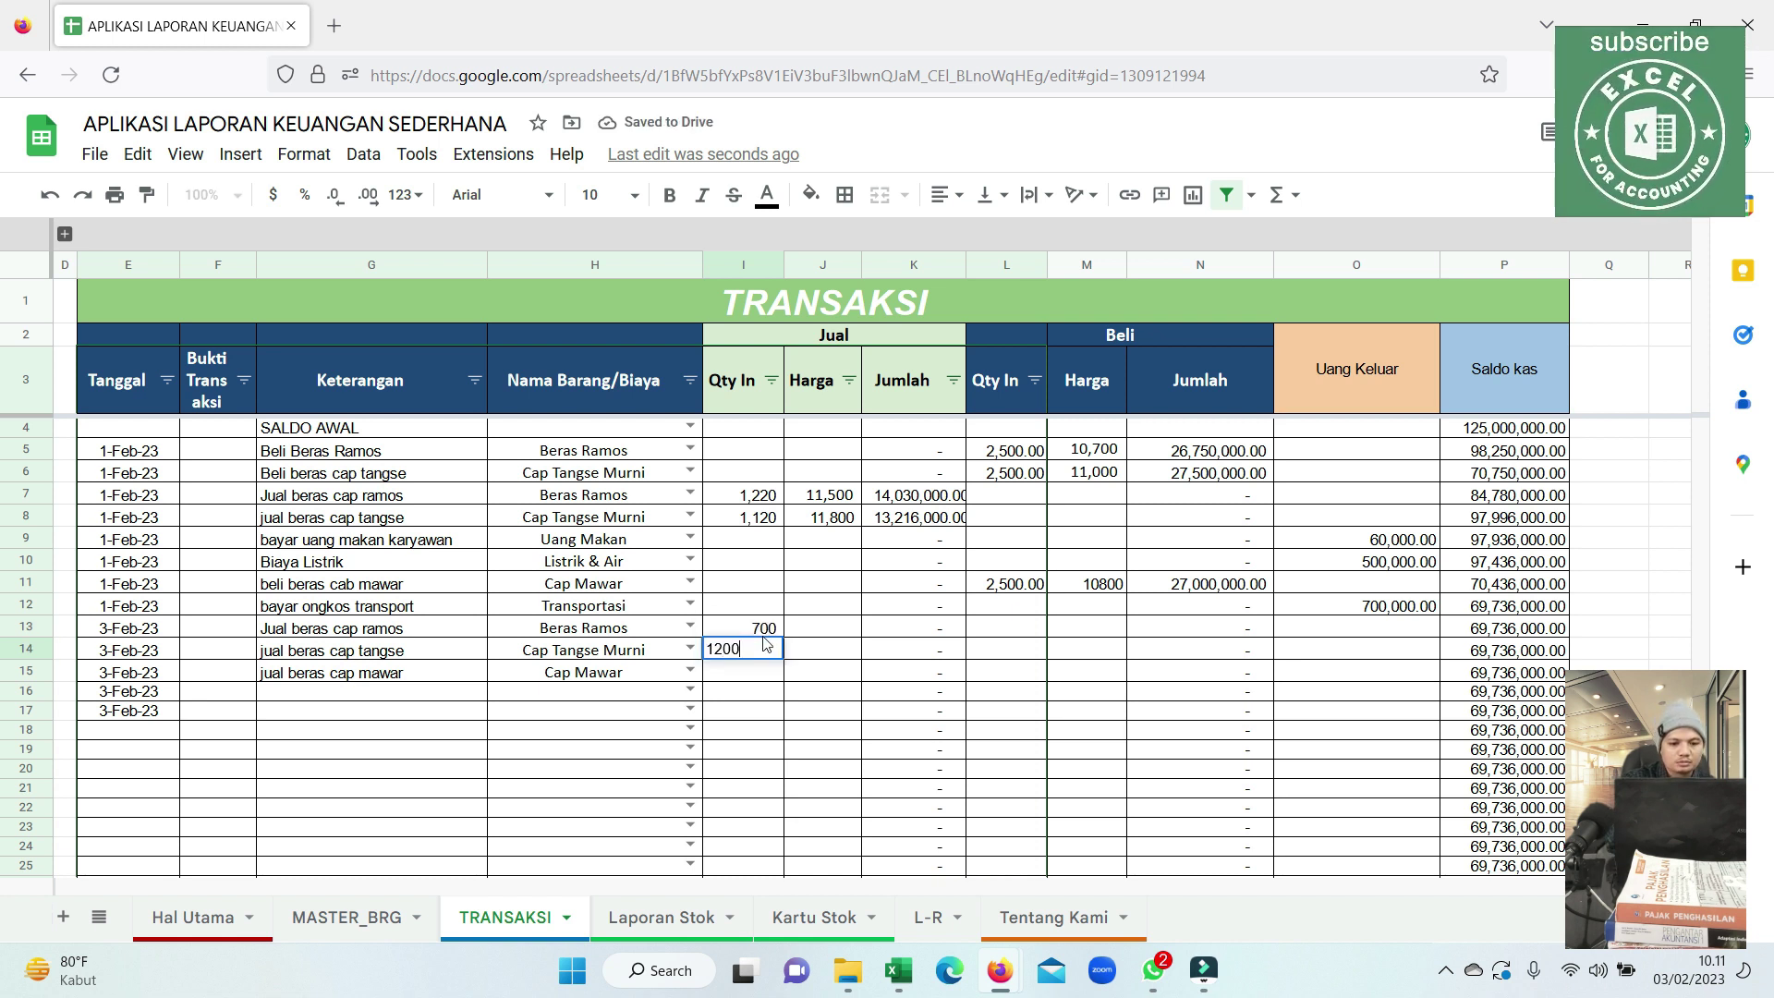
{"action": "key", "text": "Return"}
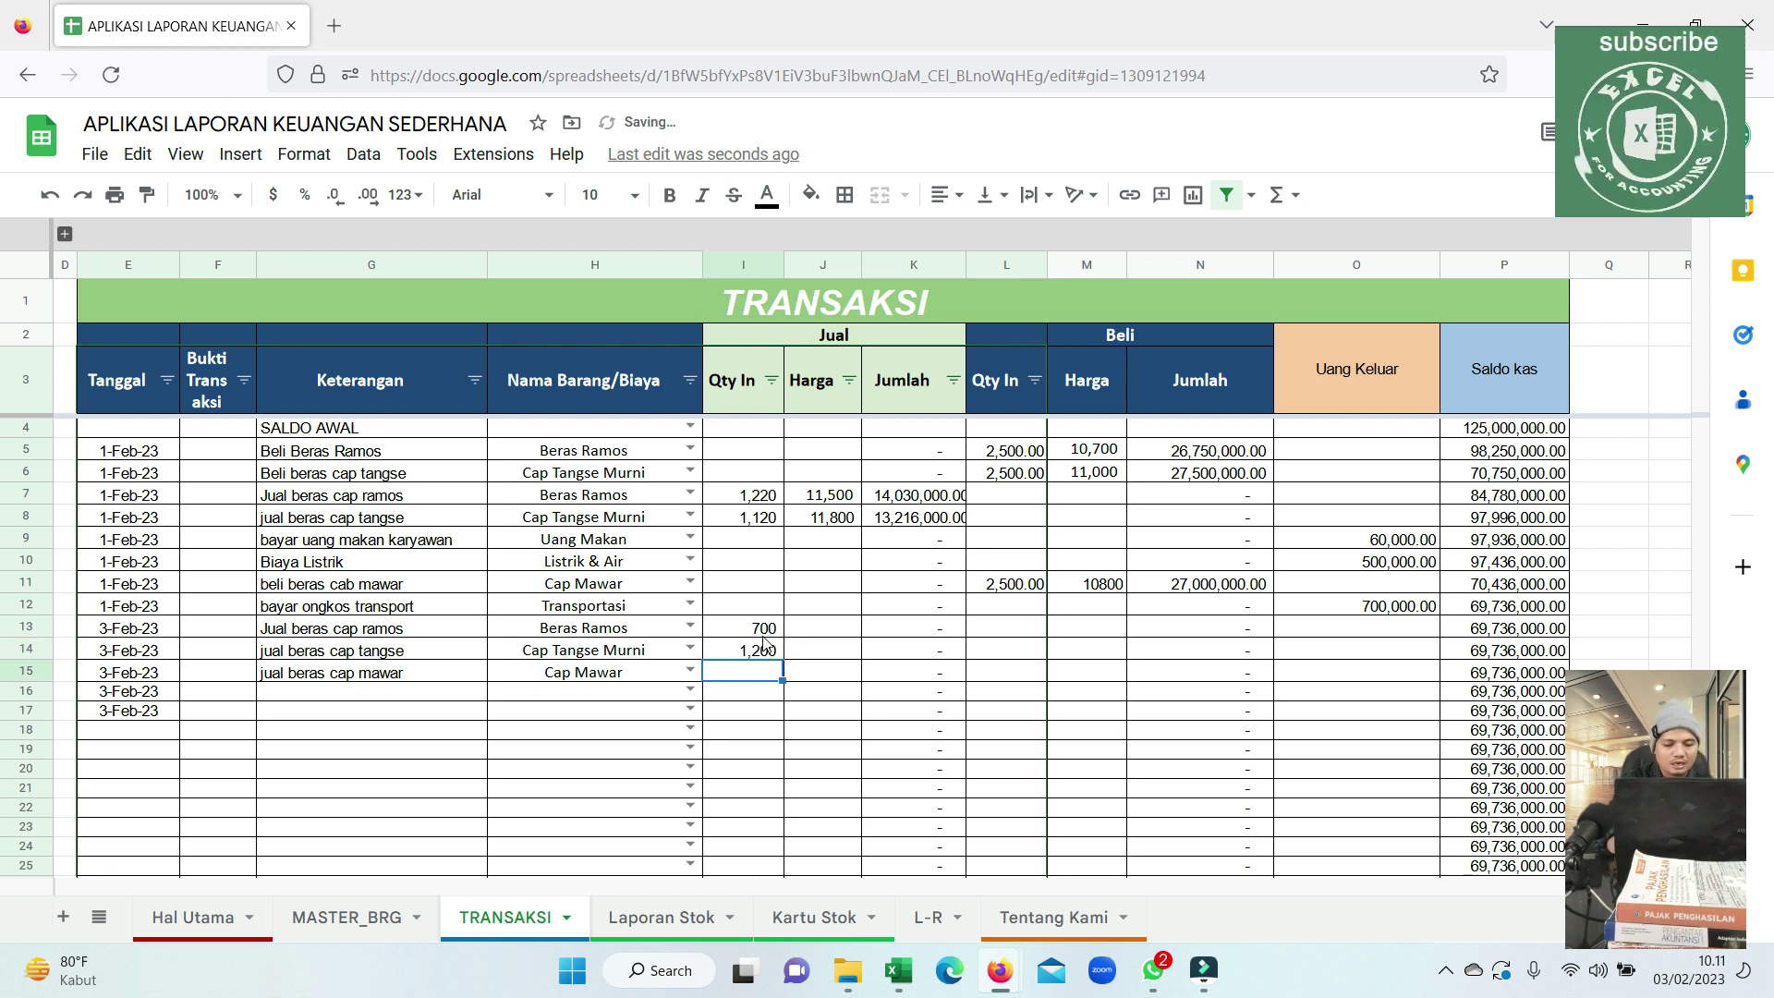
{"action": "type", "text": "75"}
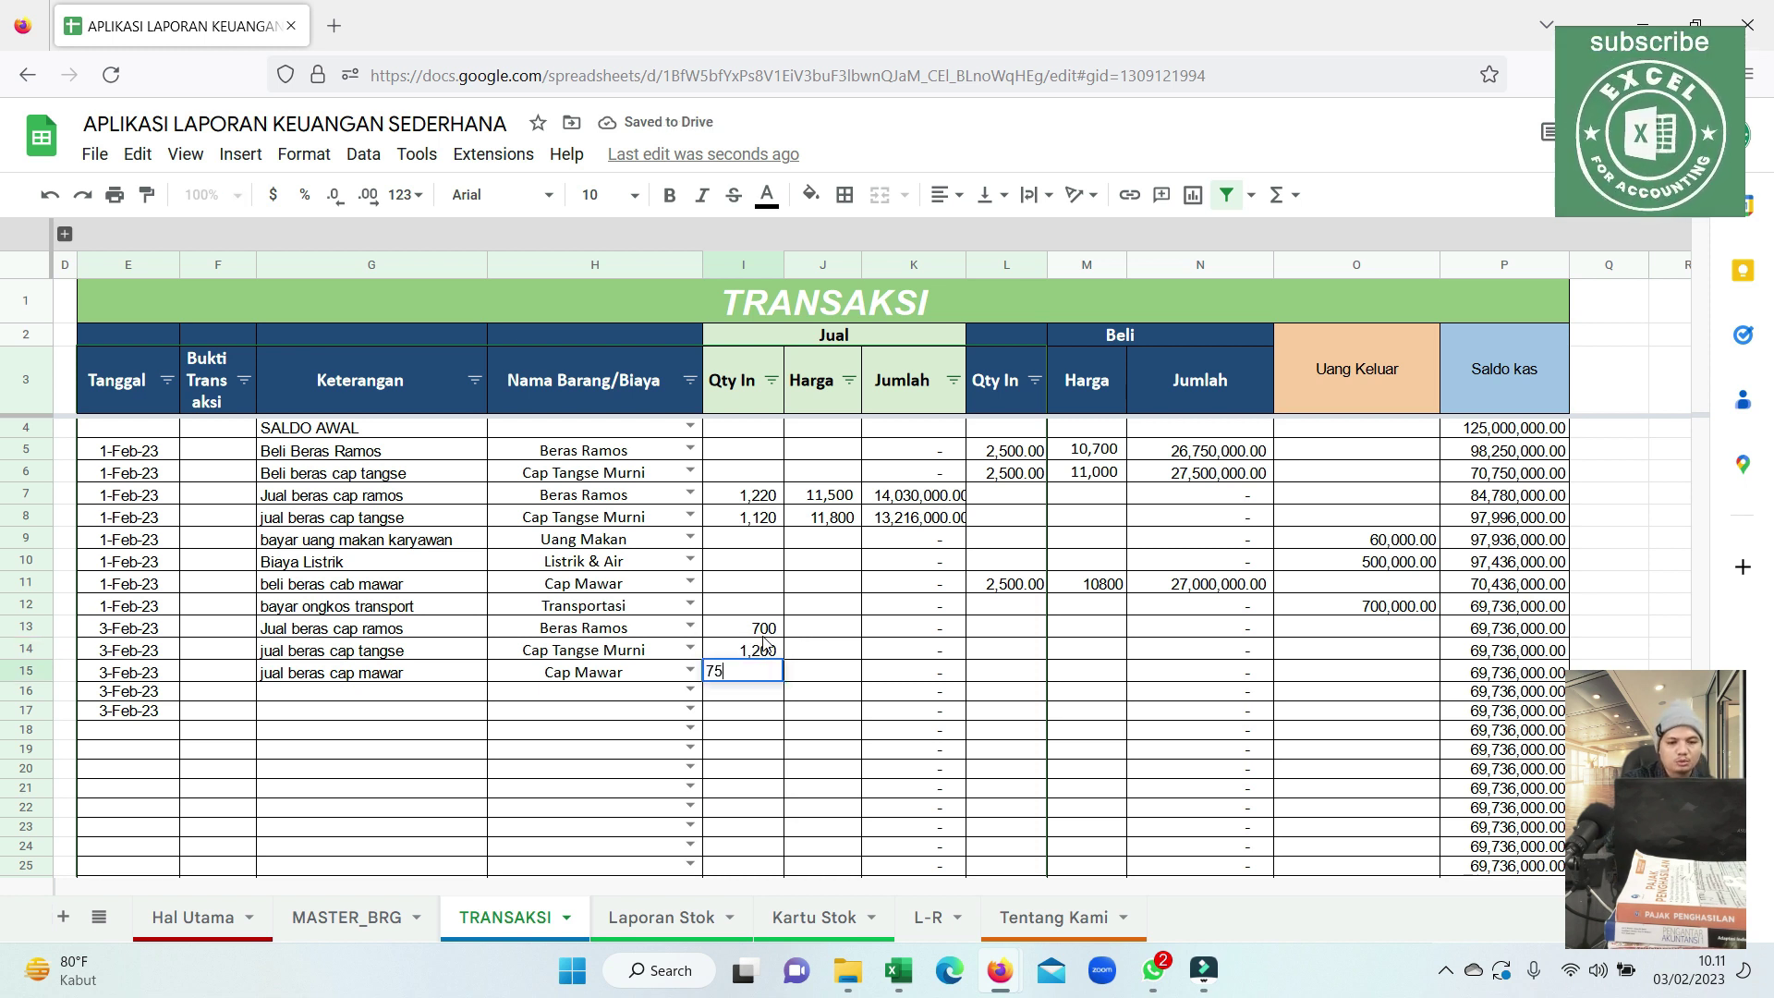
{"action": "key", "text": "Return"}
Enter the selling prices 11,500, 11,800 and 11,700 in J13 through J15.
{"action": "key", "text": "Up"}
{"action": "key", "text": "Up"}
{"action": "key", "text": "Up"}
{"action": "key", "text": "Up"}
{"action": "key", "text": "Right"}
{"action": "key", "text": "Down"}
{"action": "key", "text": "Down"}
{"action": "key", "text": "Up"}
{"action": "type", "text": "11,500"}
{"action": "key", "text": "Return"}
{"action": "type", "text": "11"}
{"action": "key", "text": "Return"}
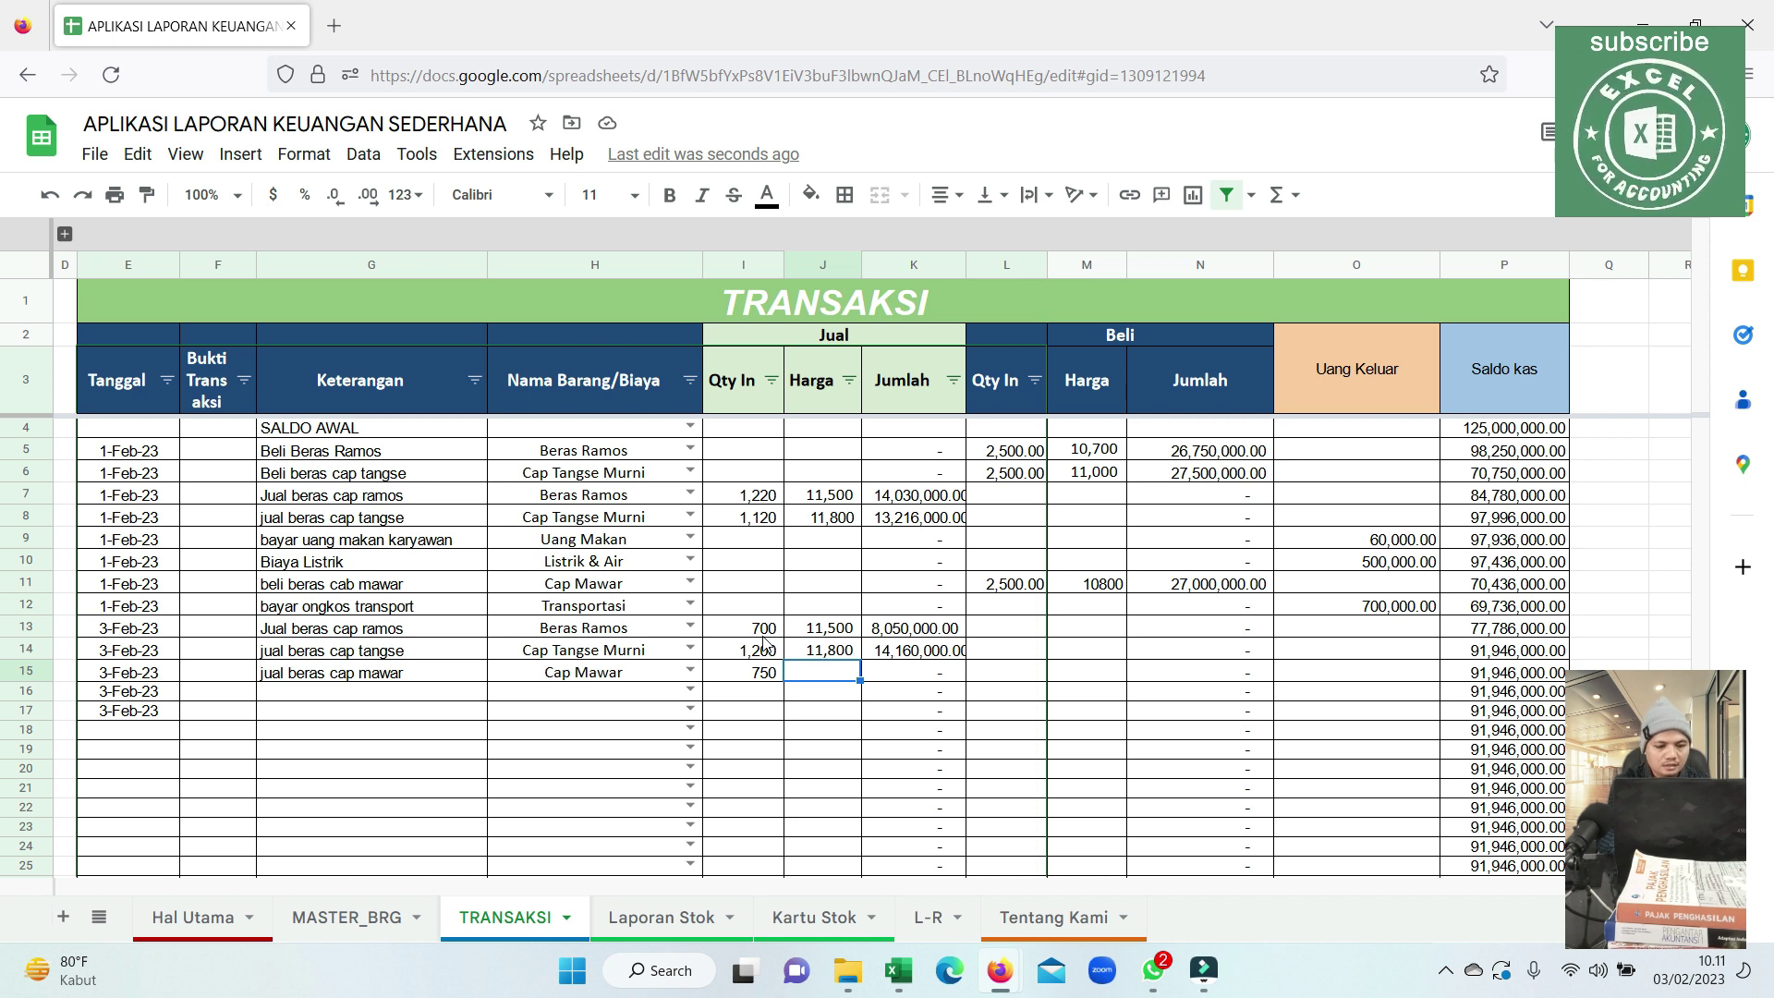
{"action": "type", "text": "11700"}
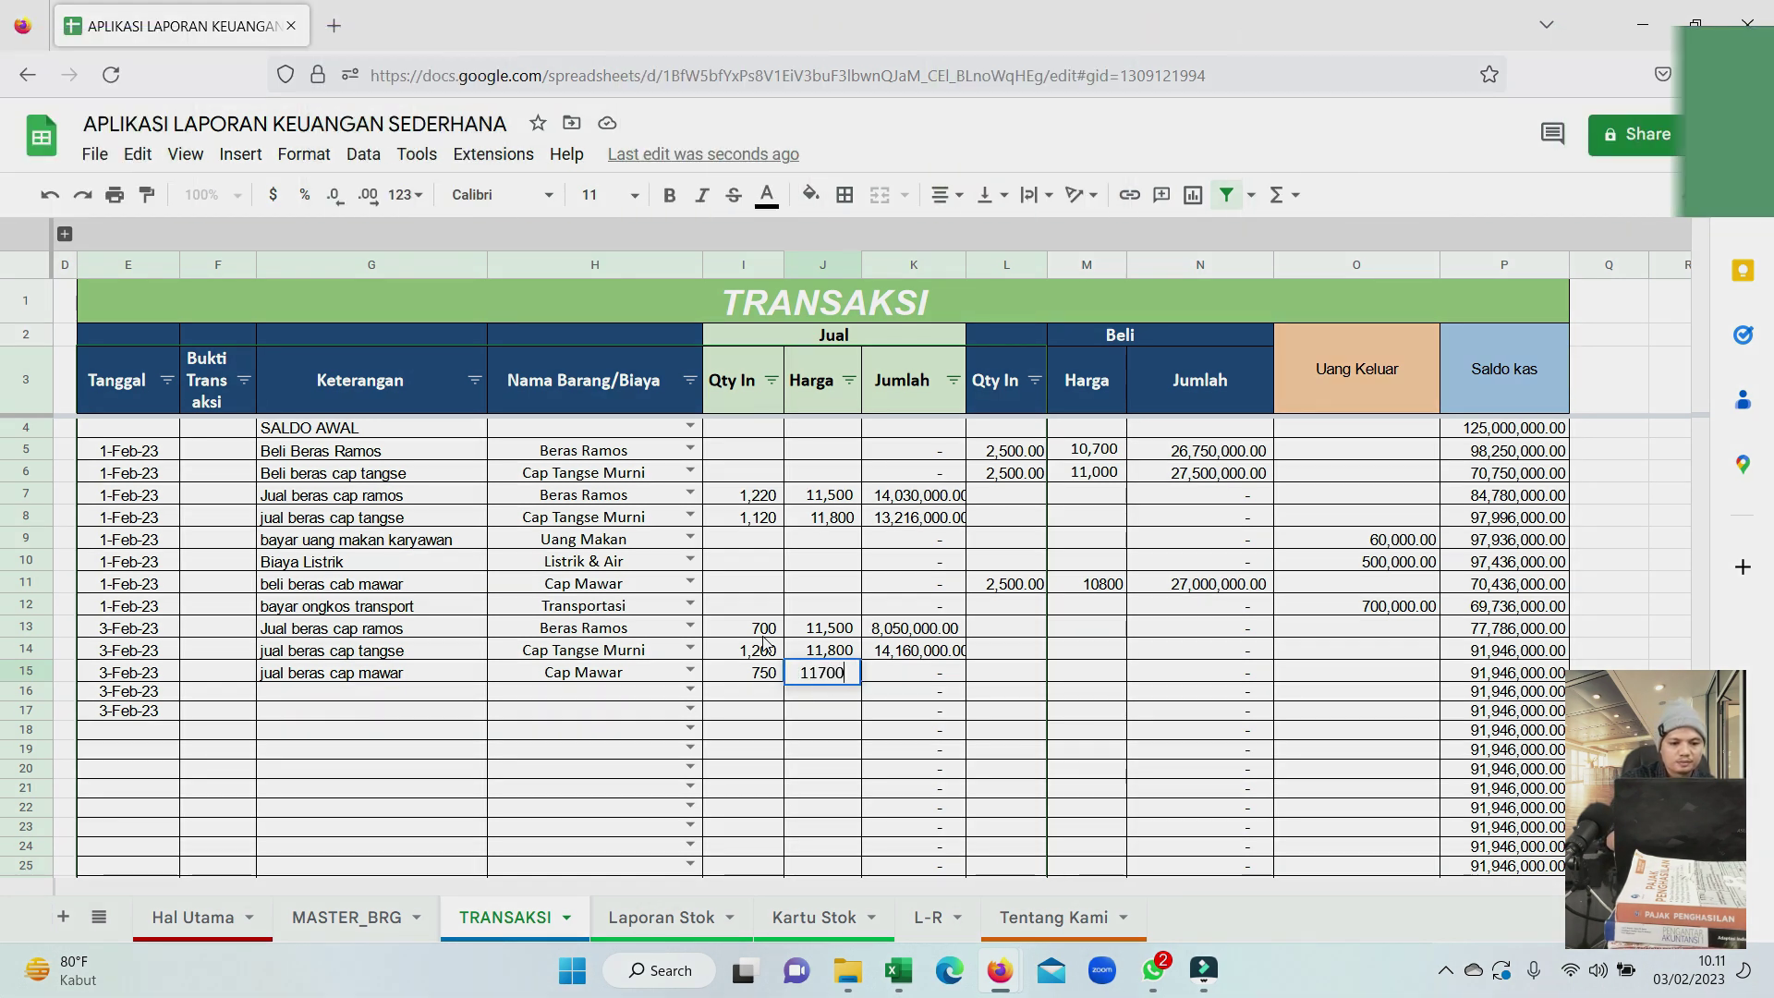
{"action": "key", "text": "Return"}
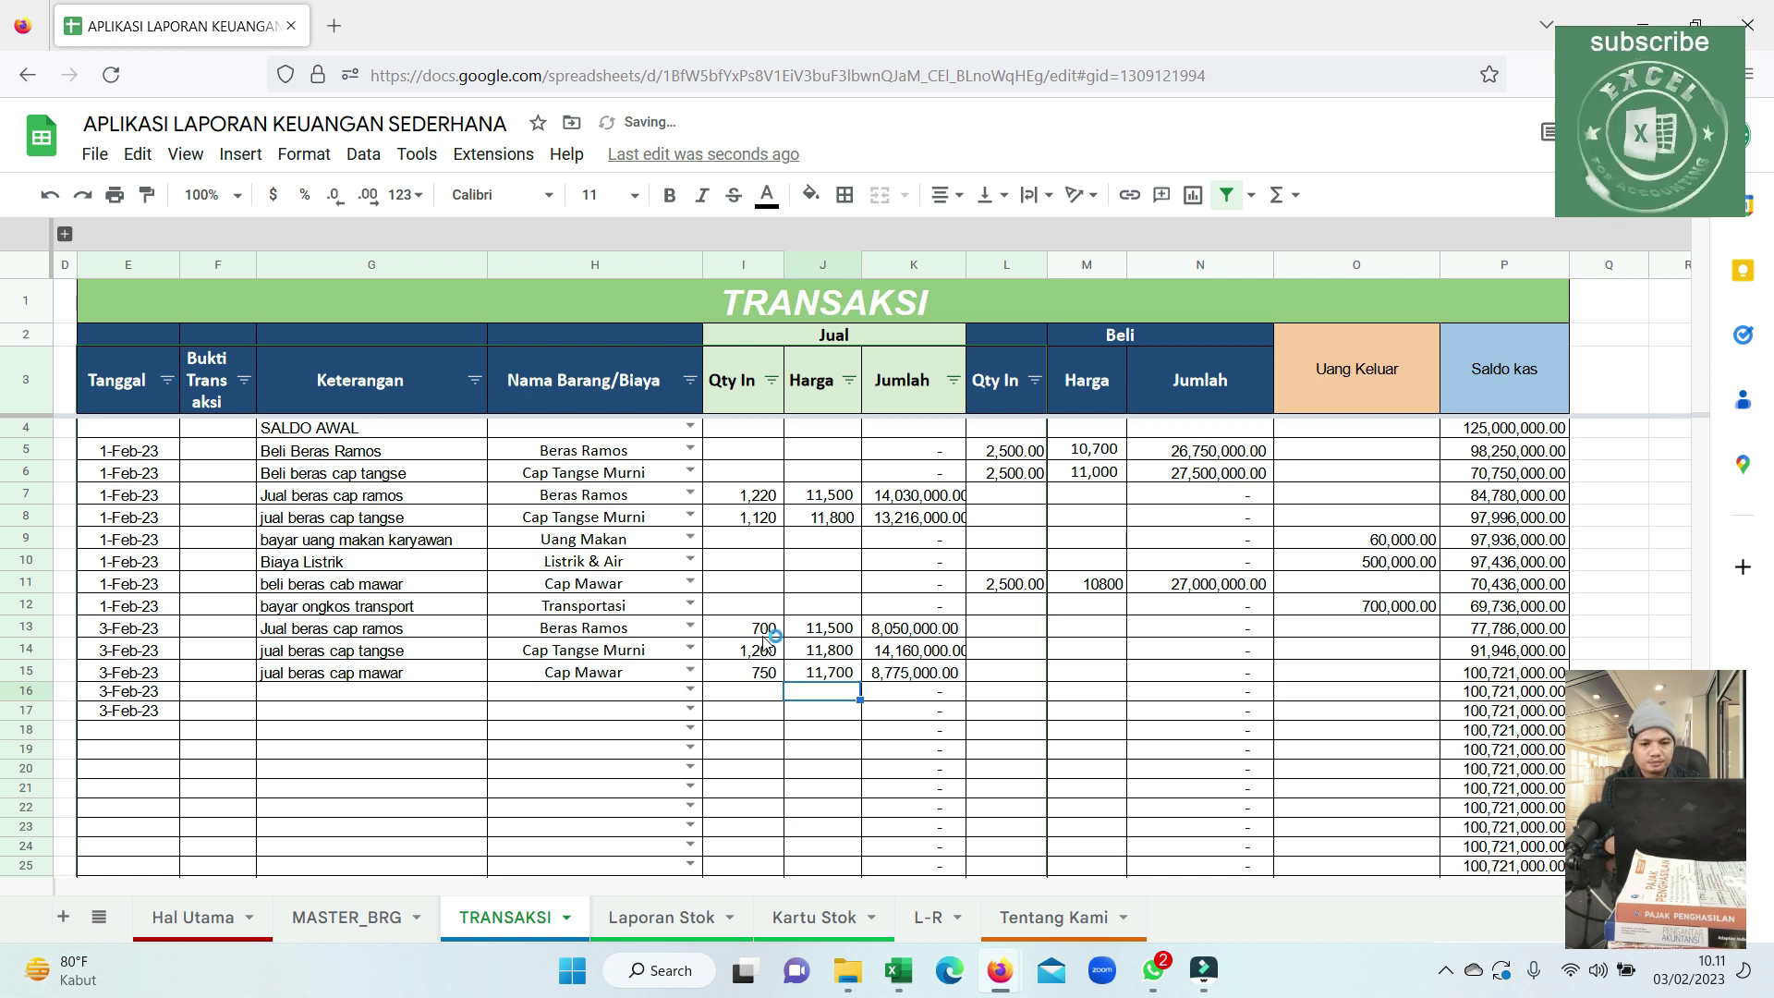
Check the Saldo kas column for the balance after the three new sales rows.
{"action": "key", "text": "Up"}
{"action": "key", "text": "Up"}
{"action": "key", "text": "Right"}
{"action": "key", "text": "Right"}
{"action": "key", "text": "Right"}
{"action": "key", "text": "Right"}
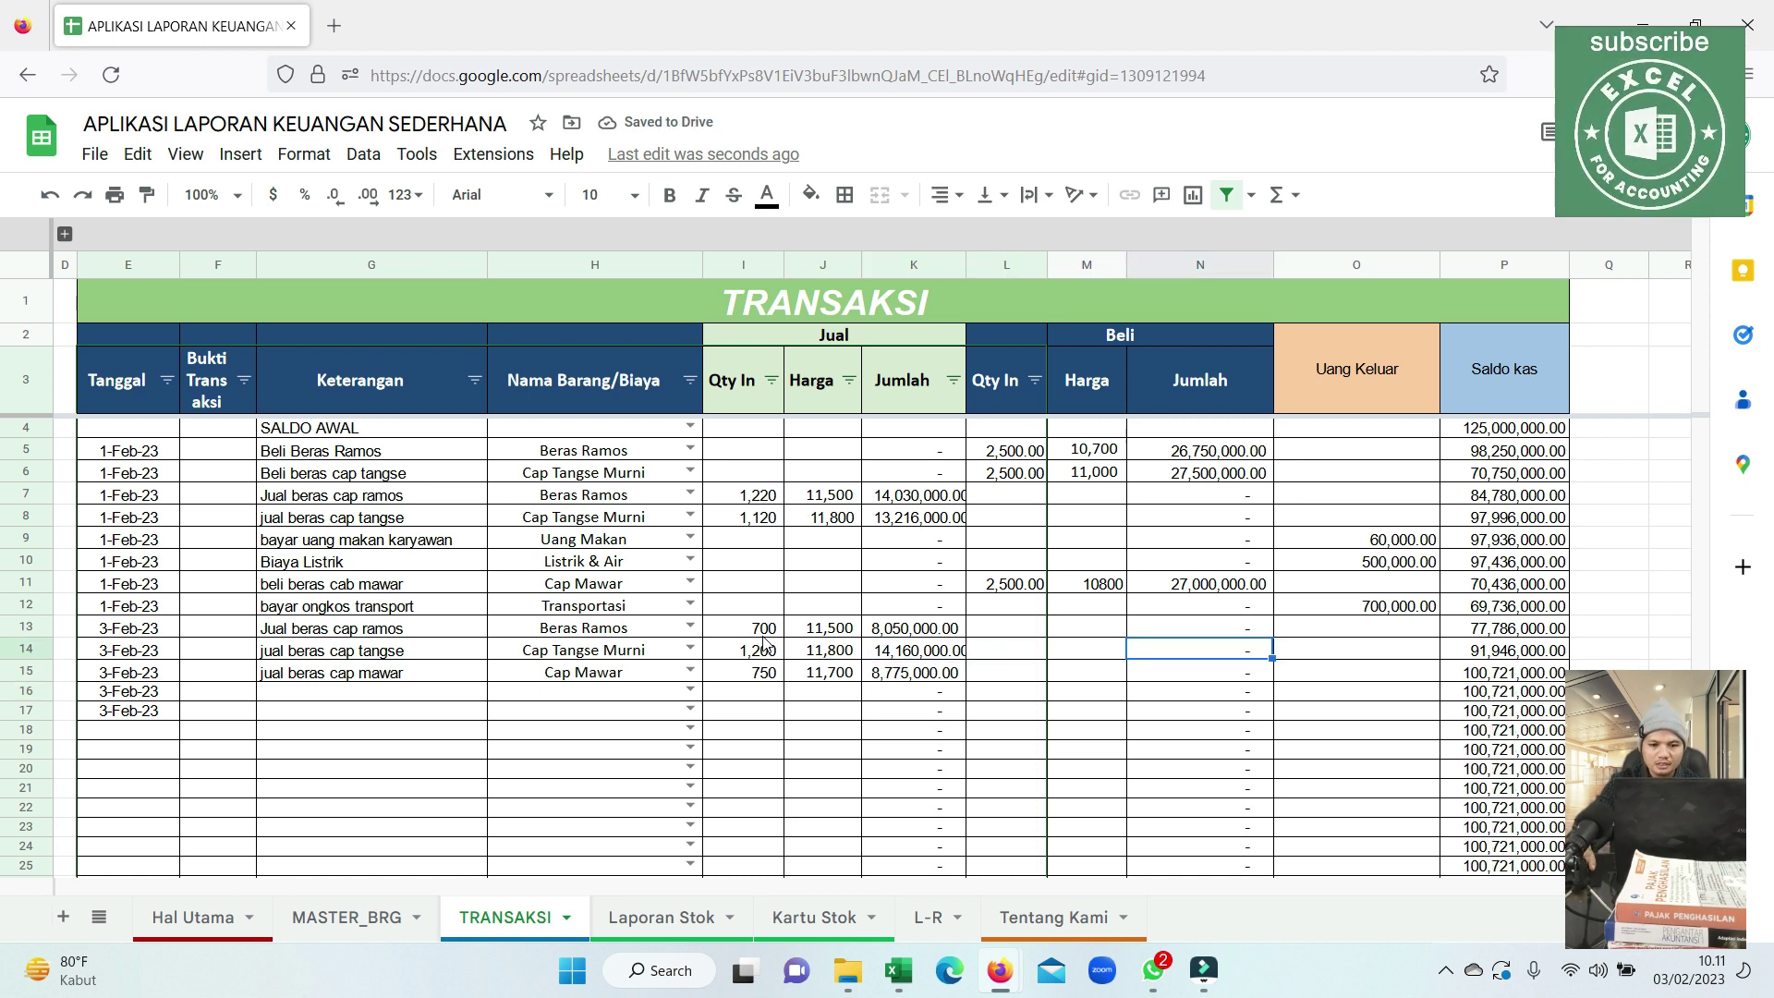
{"action": "left_click", "coordinate": [1503, 711]}
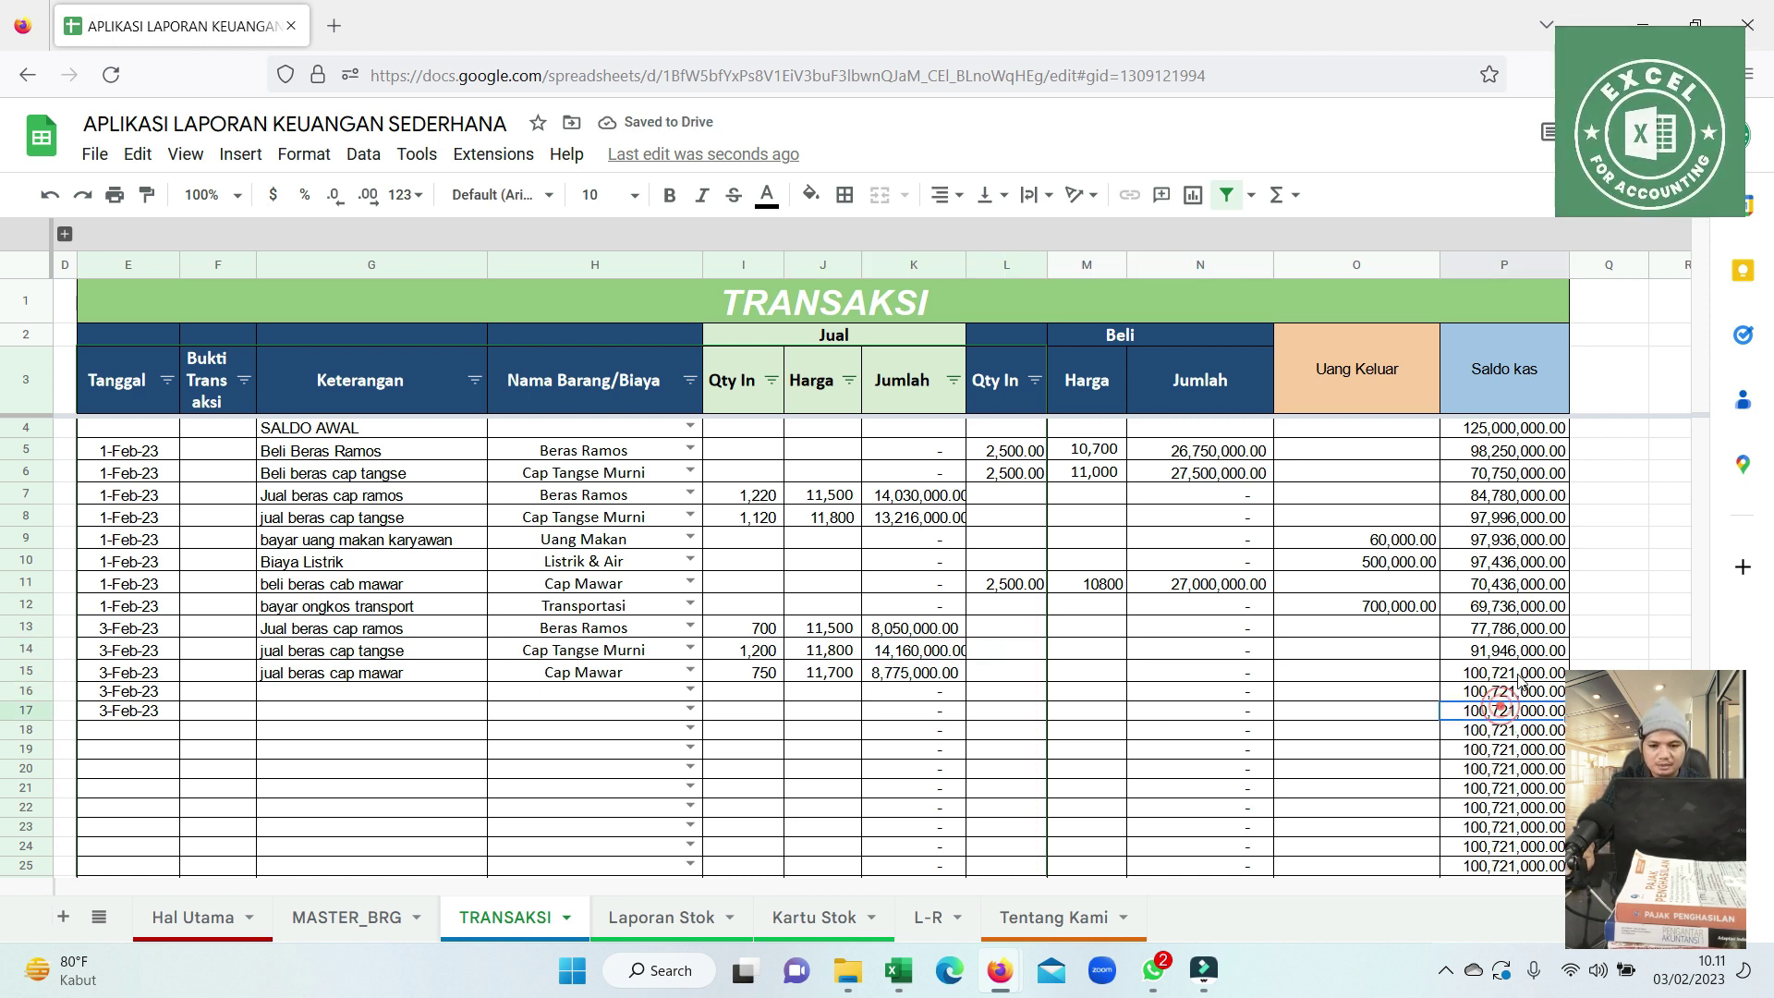
{"action": "left_click", "coordinate": [1520, 672]}
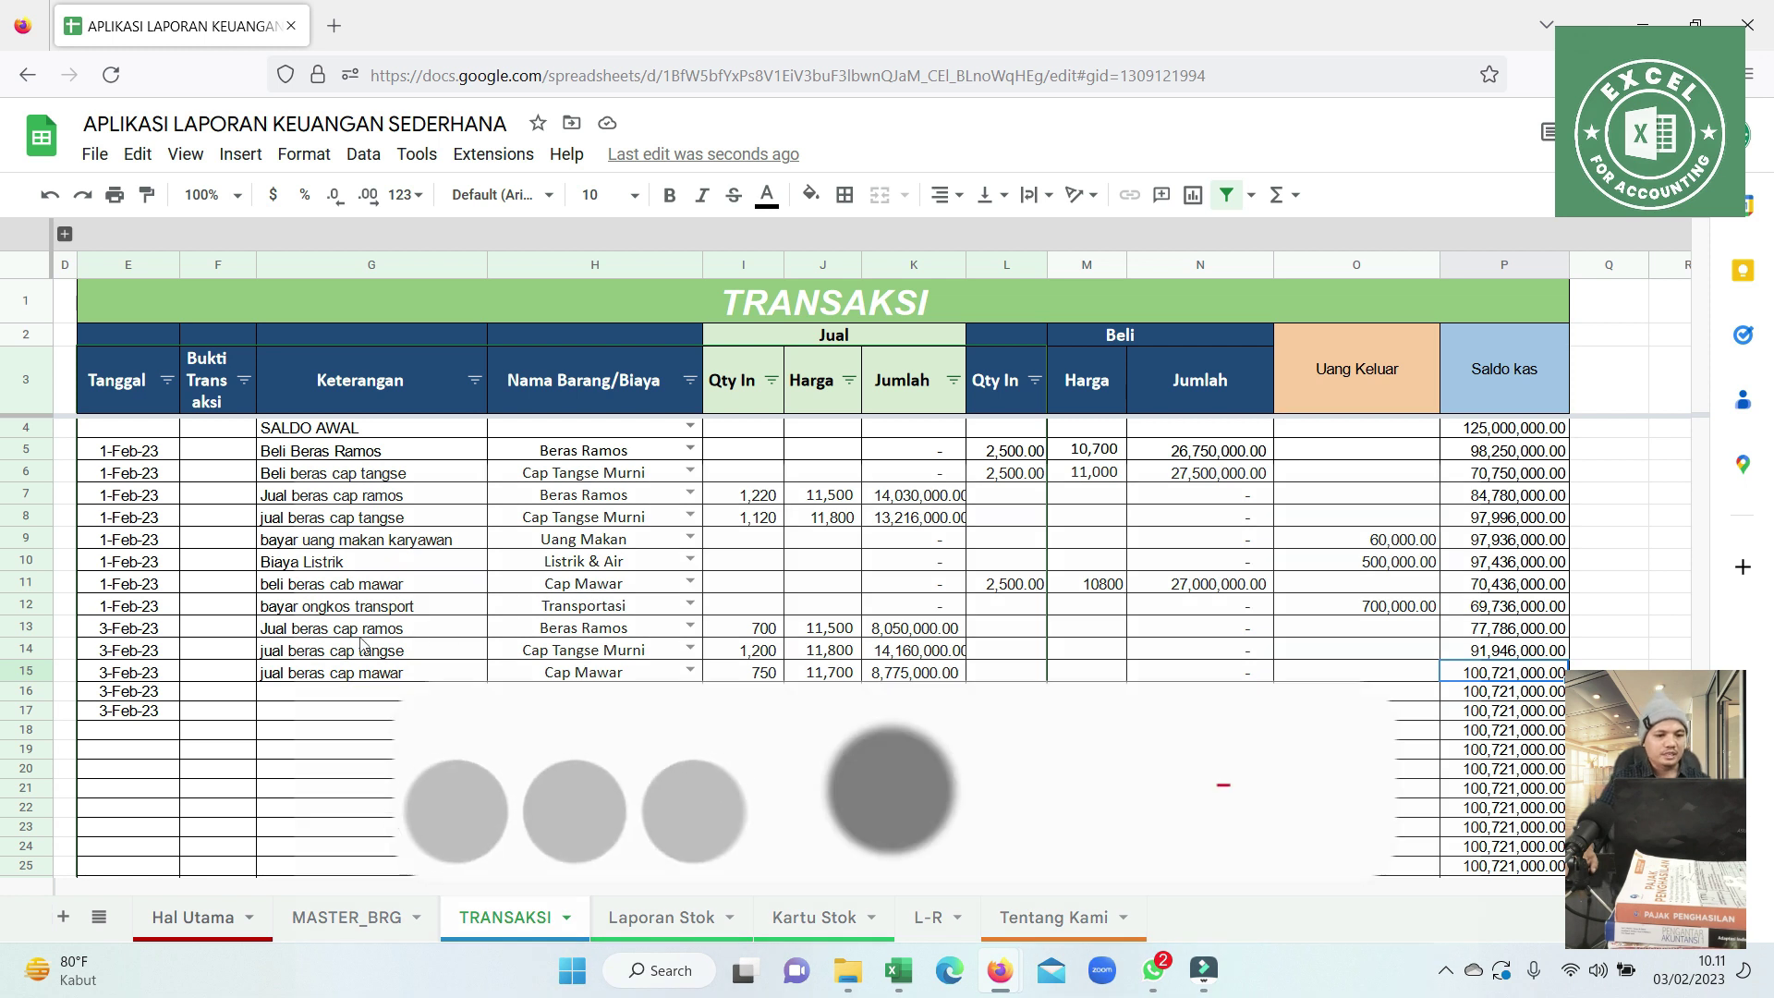
Copy the description "bayar uang makan karyawan" from G9 into G16.
{"action": "left_click", "coordinate": [337, 557]}
{"action": "left_click", "coordinate": [339, 545]}
{"action": "key", "text": "ctrl+c"}
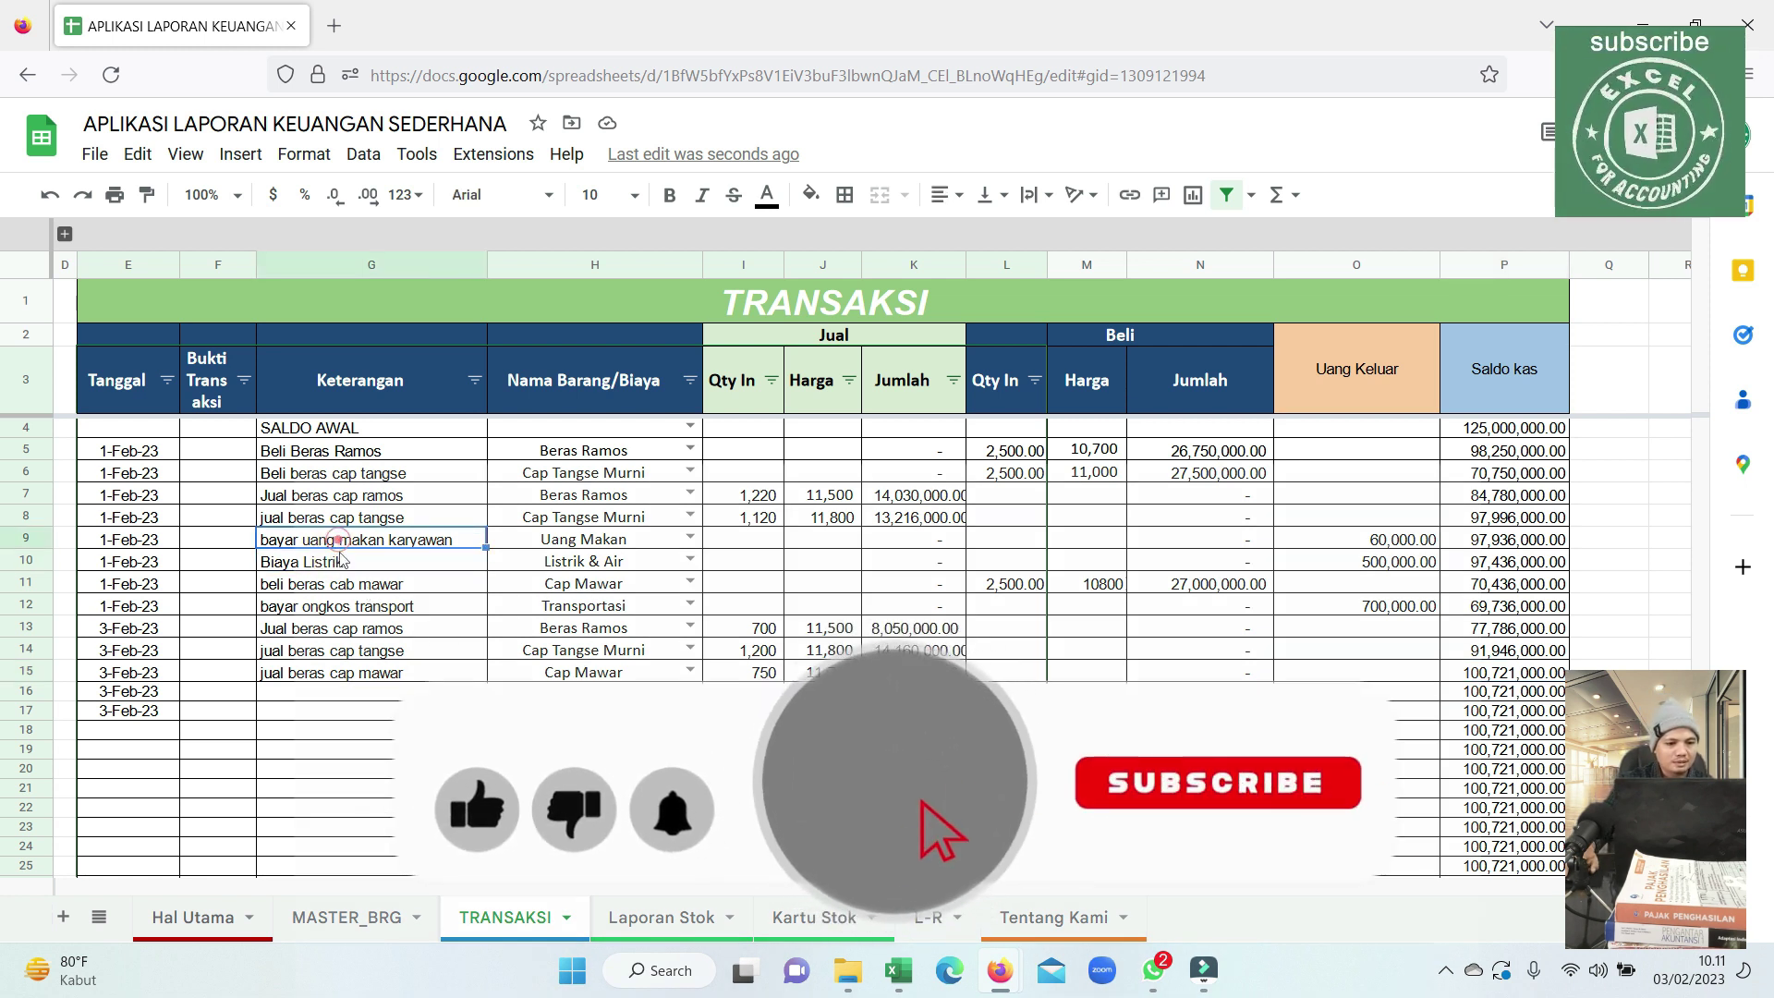
{"action": "left_click", "coordinate": [293, 698]}
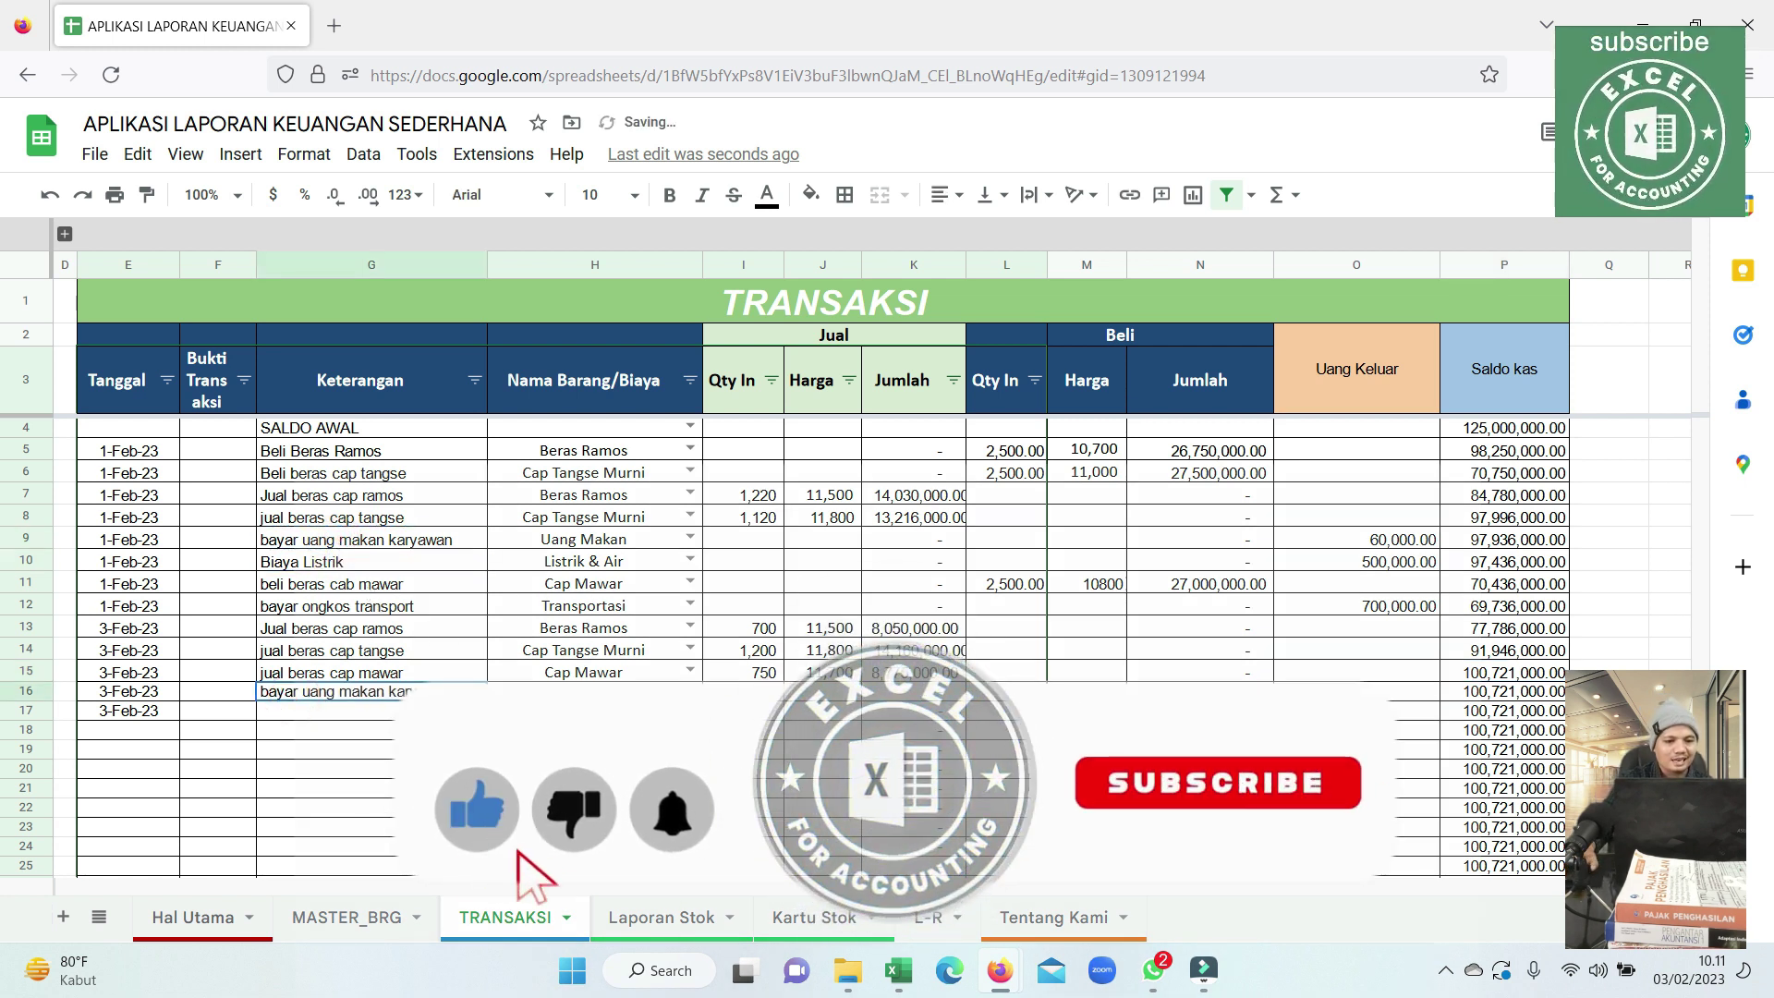
{"action": "key", "text": "ctrl+v"}
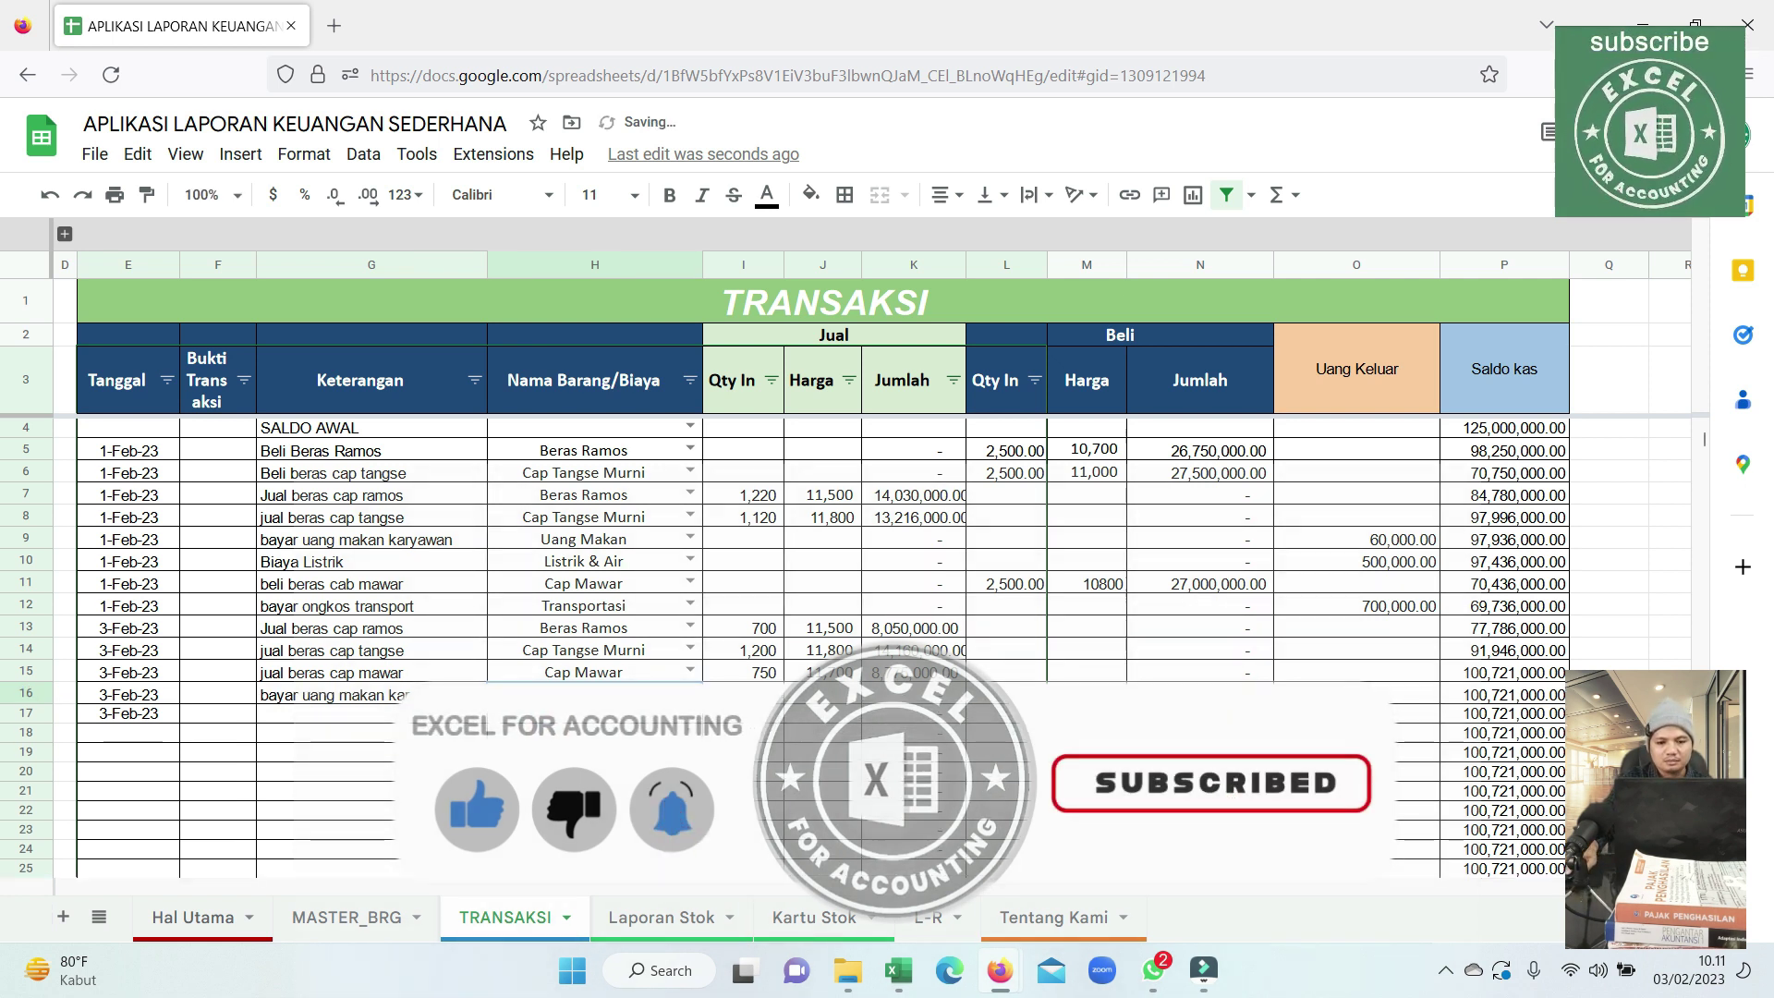
Set row 16's Nama Barang/Biaya to Uang Makan, enter 120000 as its Uang Keluar, and check its Saldo kas.
{"action": "left_click", "coordinate": [1356, 692]}
{"action": "type", "text": "60000"}
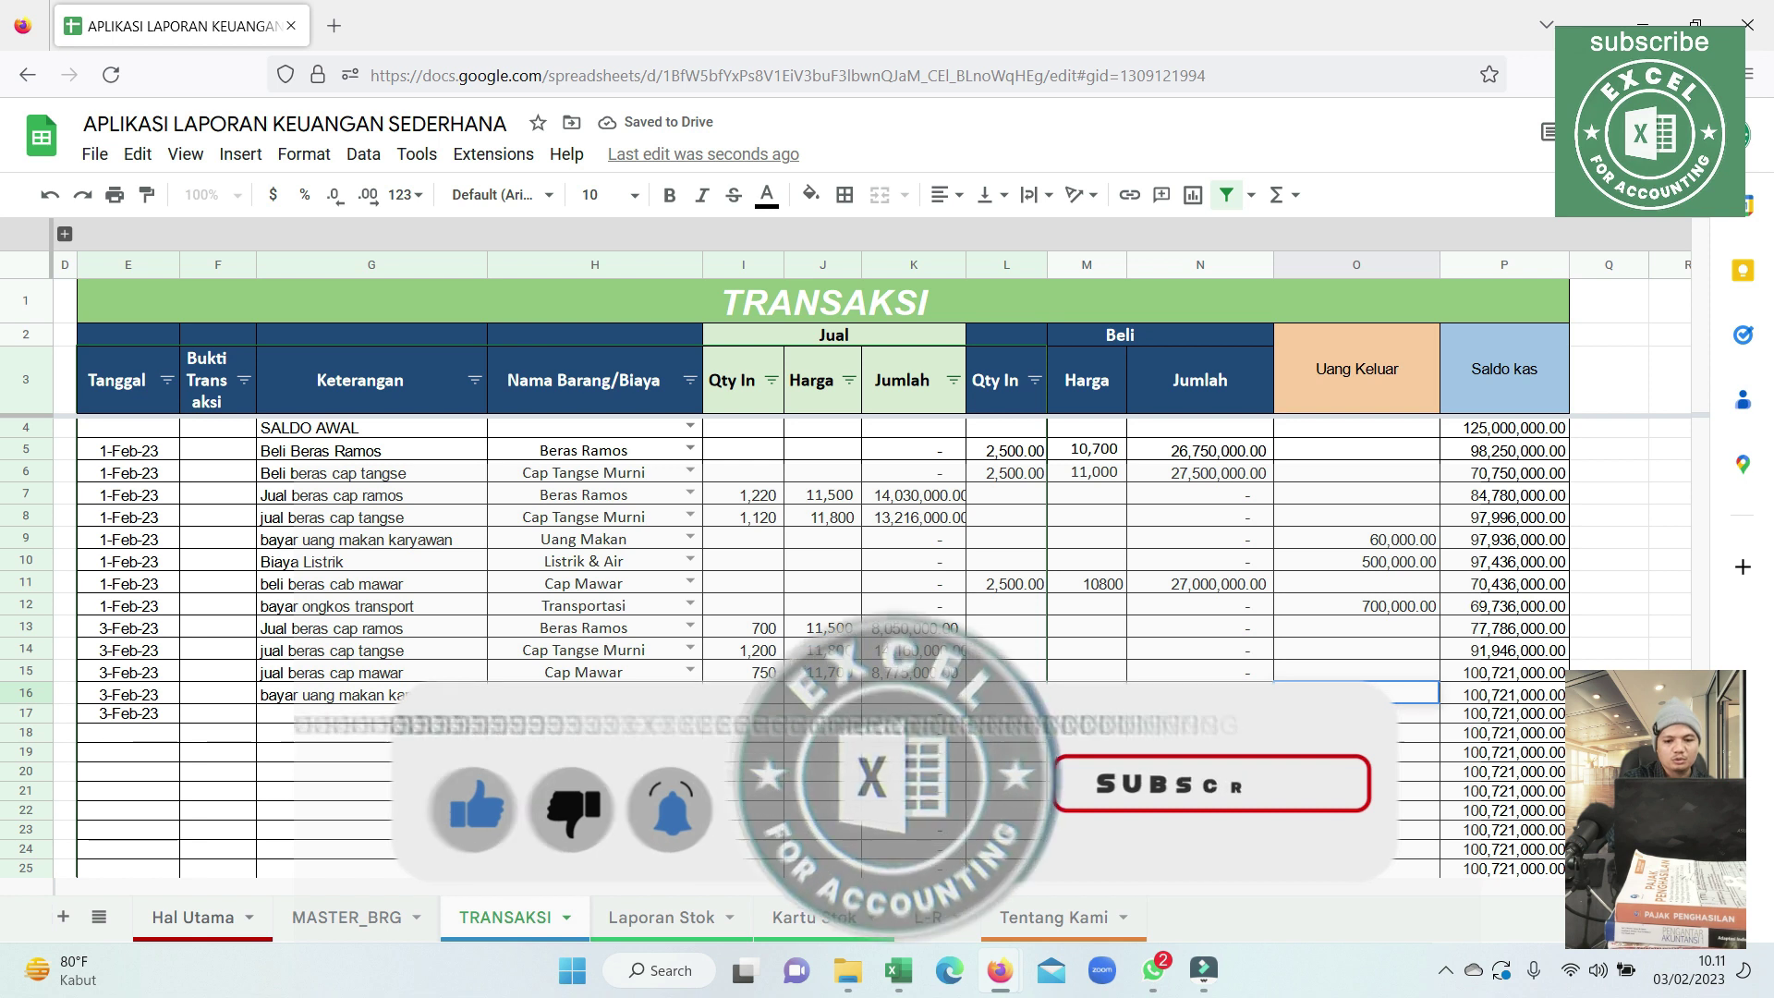
{"action": "key", "text": "Return"}
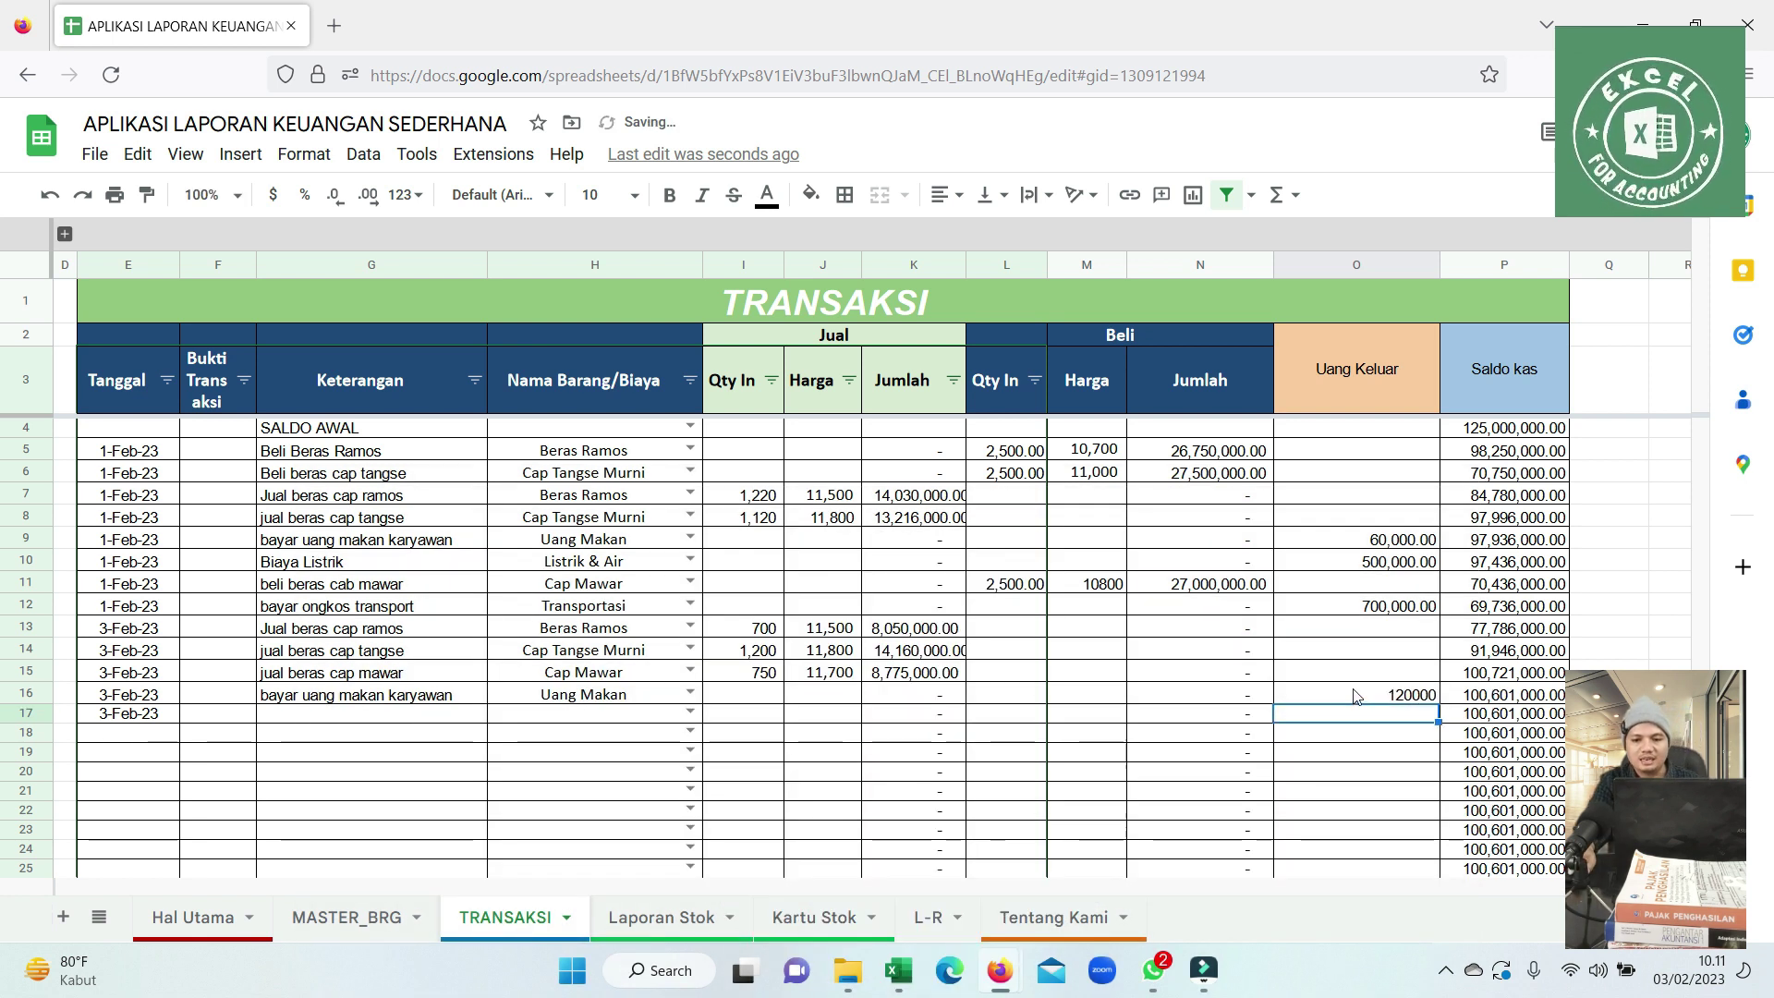
{"action": "left_click", "coordinate": [1512, 695]}
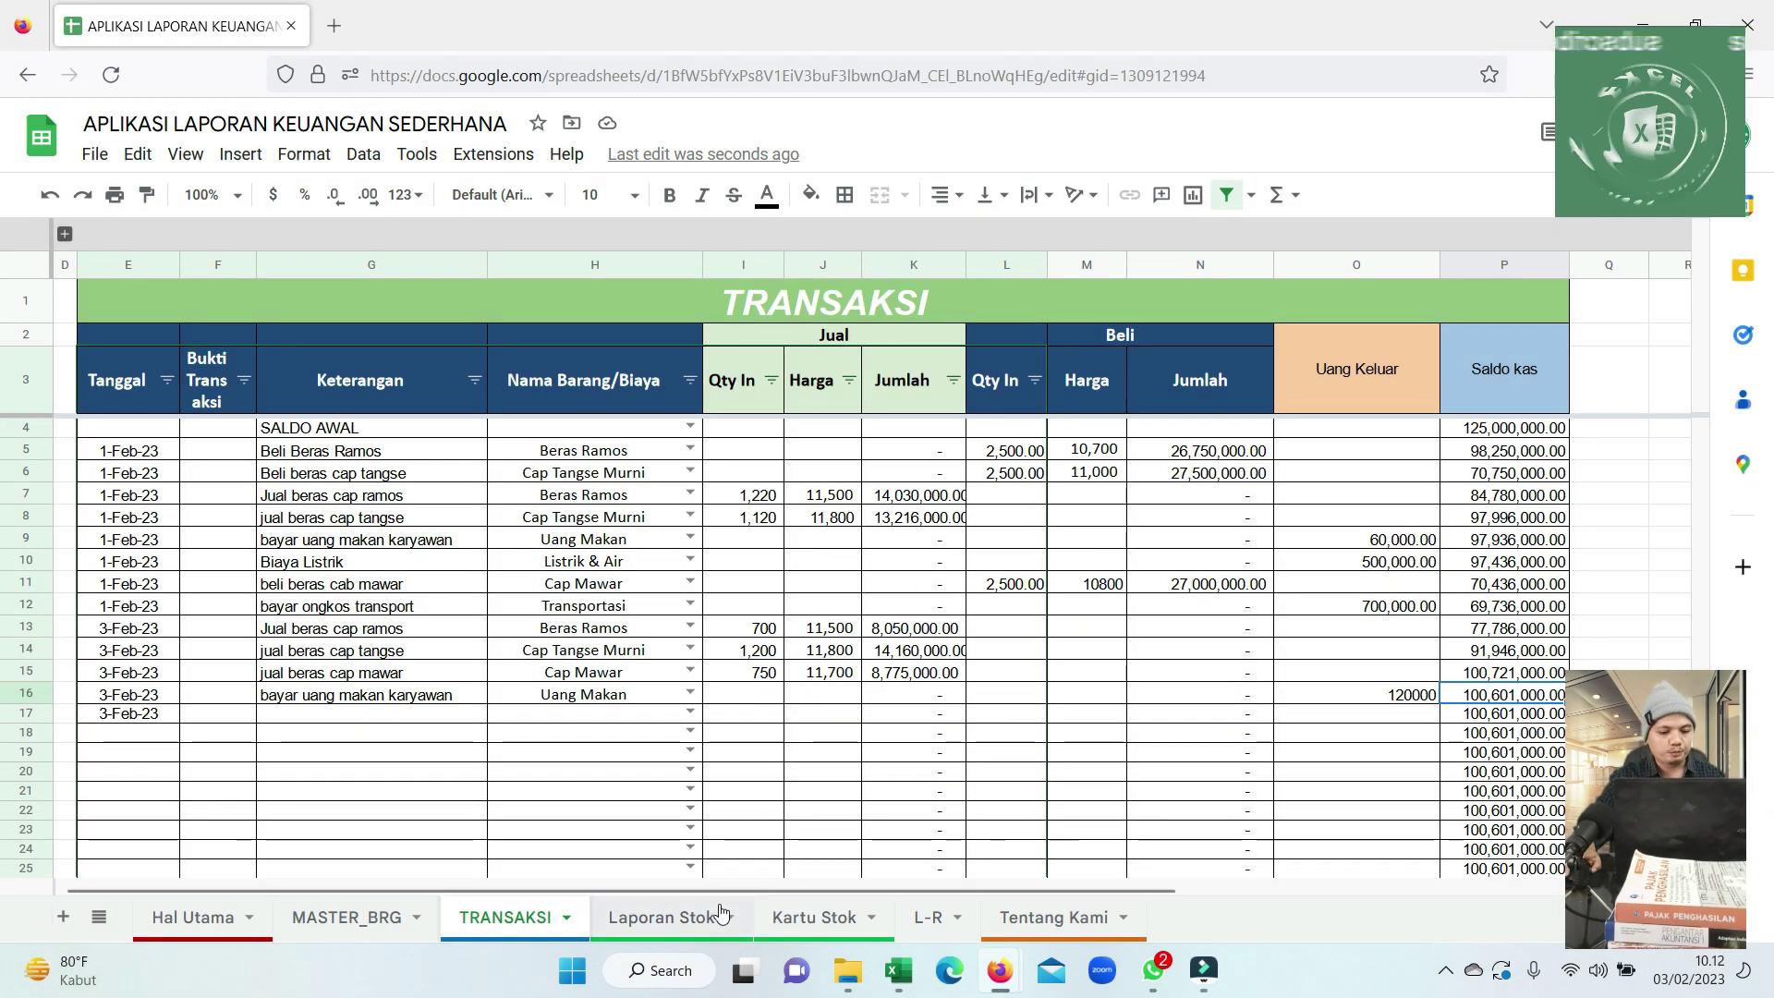
Review the Cap Mawar row on the Laporan Stok sheet: purchases, average price, quantity sold and remaining stock.
{"action": "left_click", "coordinate": [659, 920]}
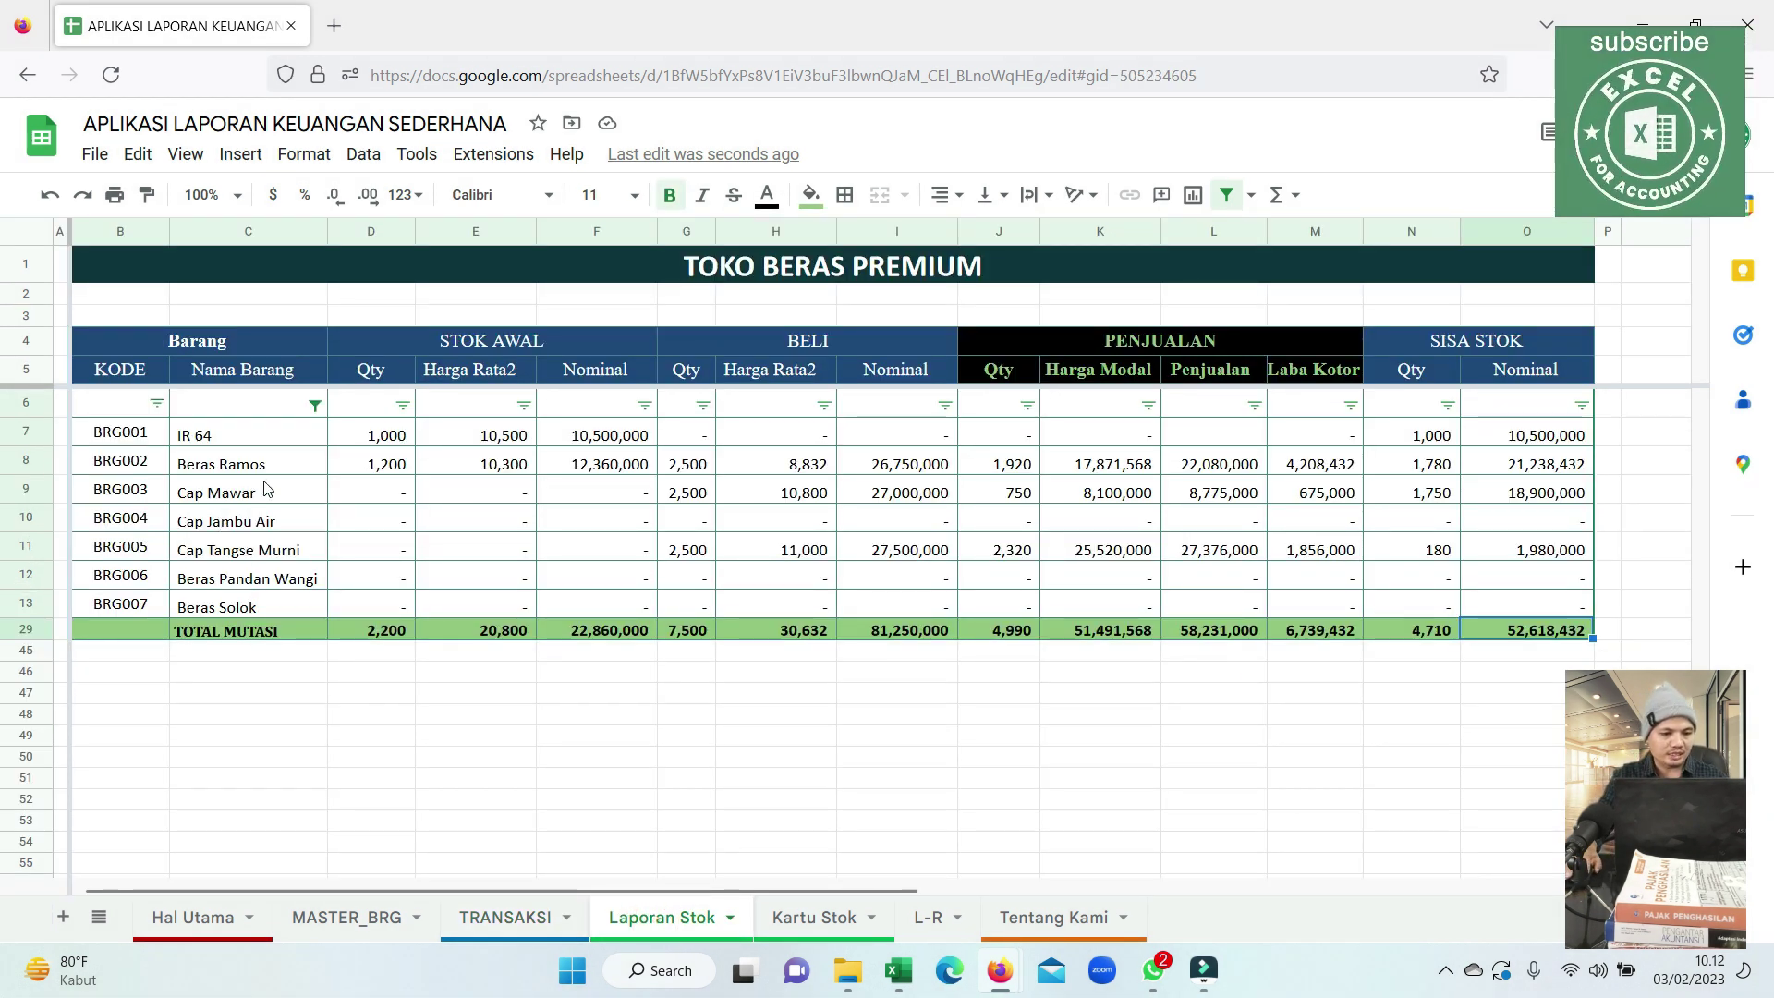
{"action": "left_click", "coordinate": [181, 502]}
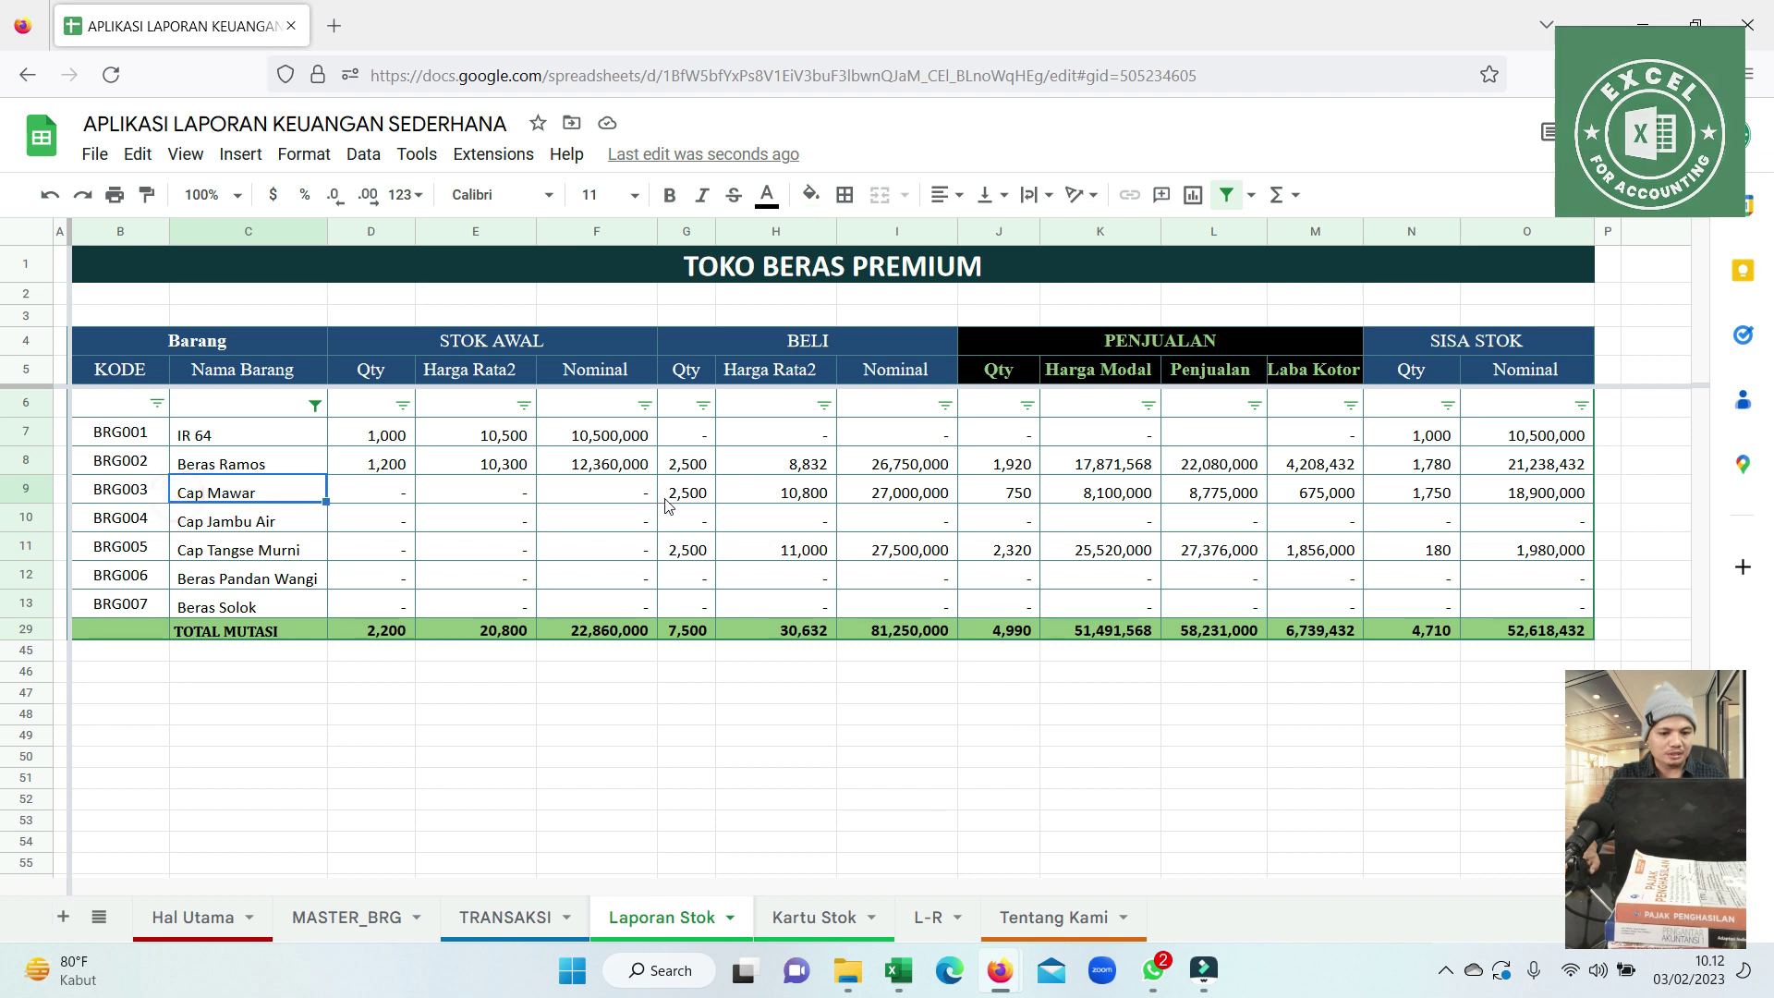
{"action": "left_click", "coordinate": [806, 499]}
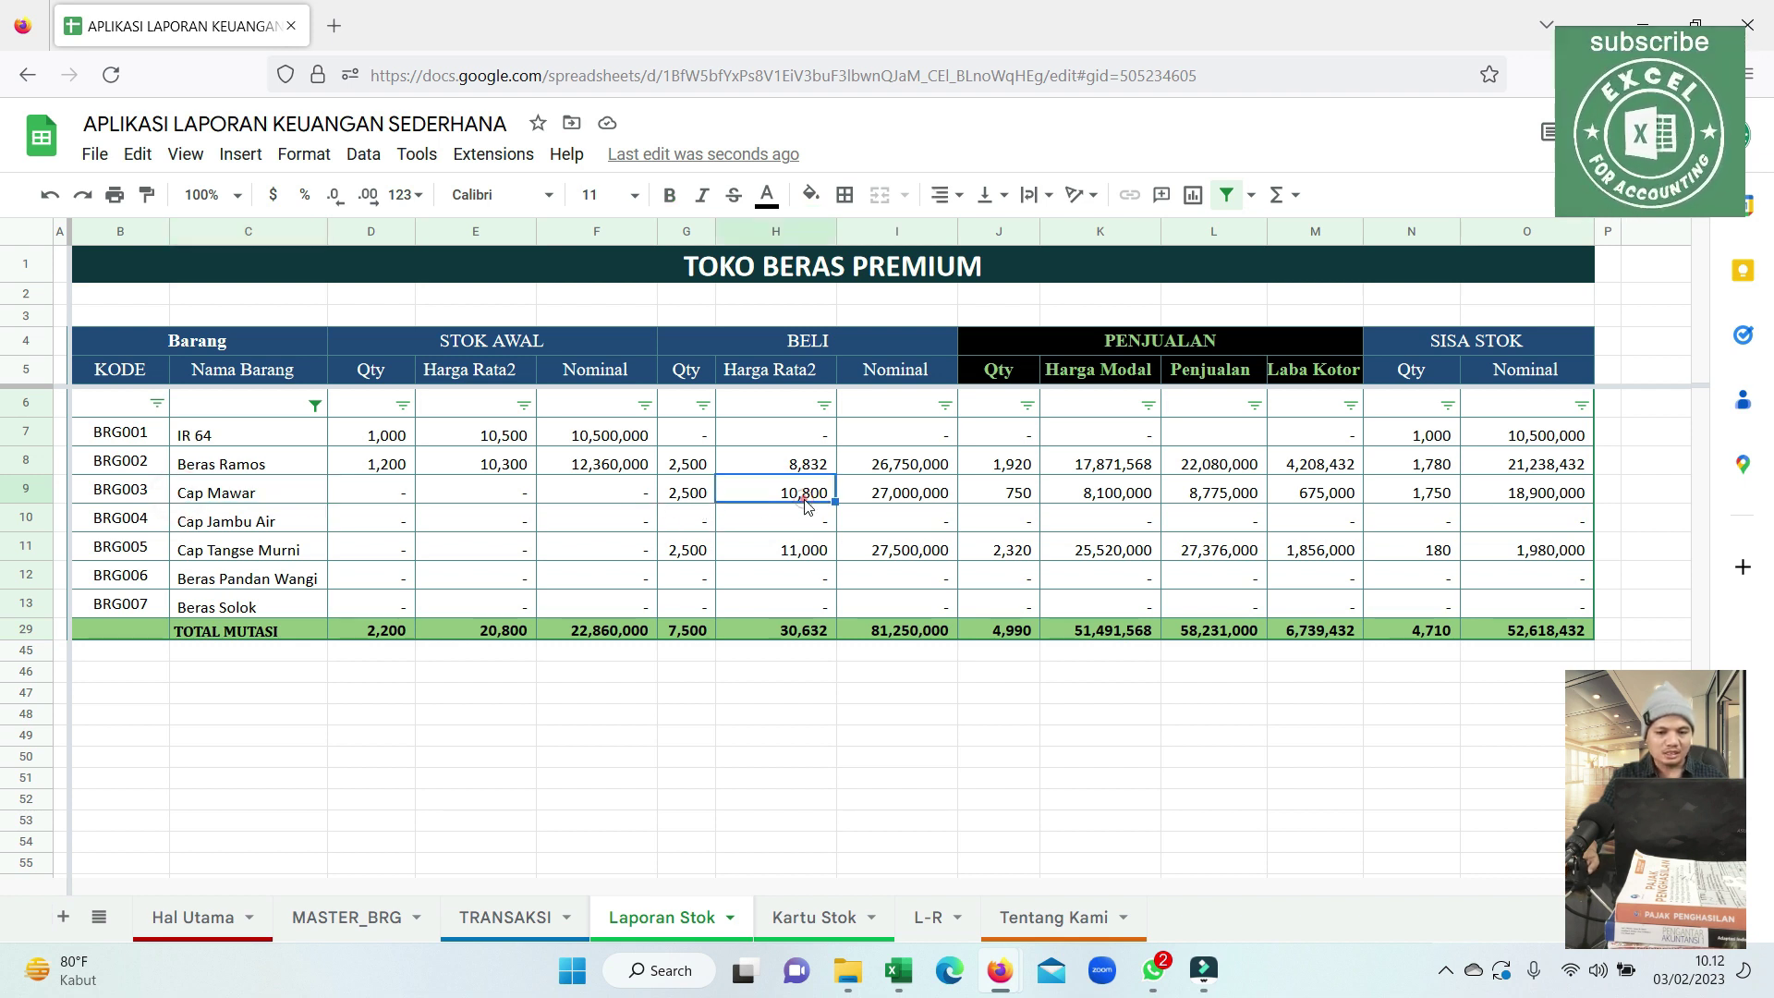
{"action": "left_click", "coordinate": [932, 498]}
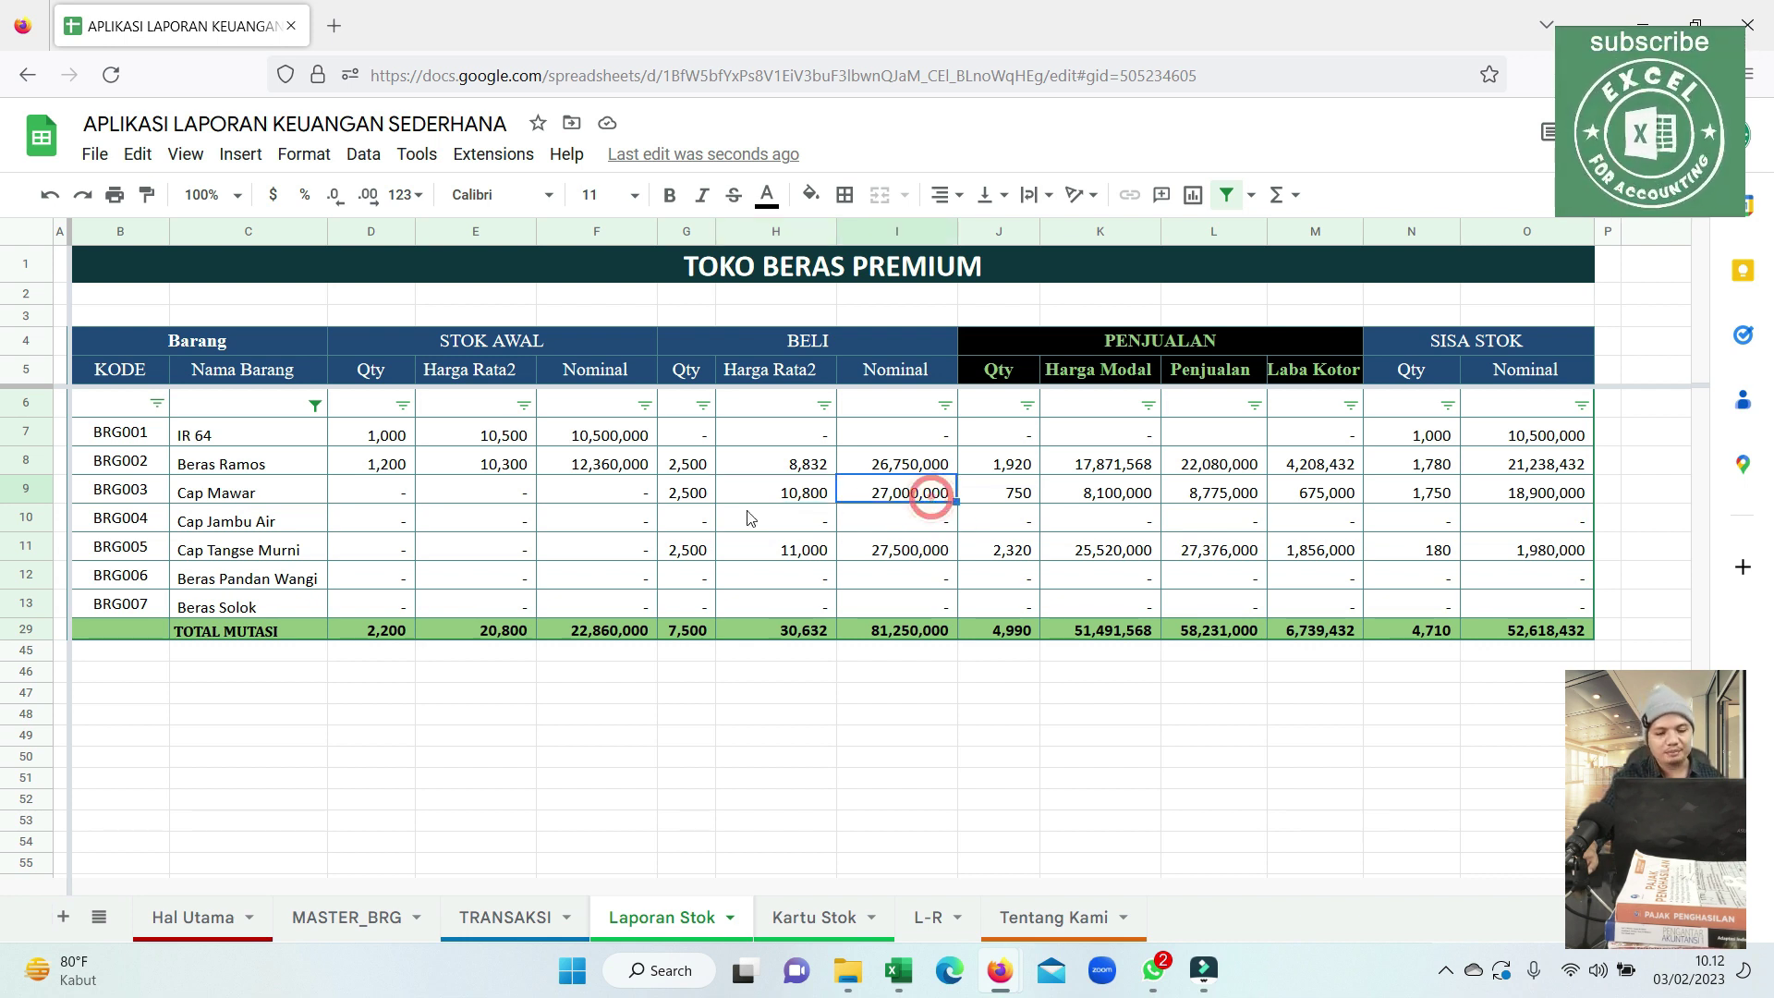
{"action": "left_click", "coordinate": [1021, 502]}
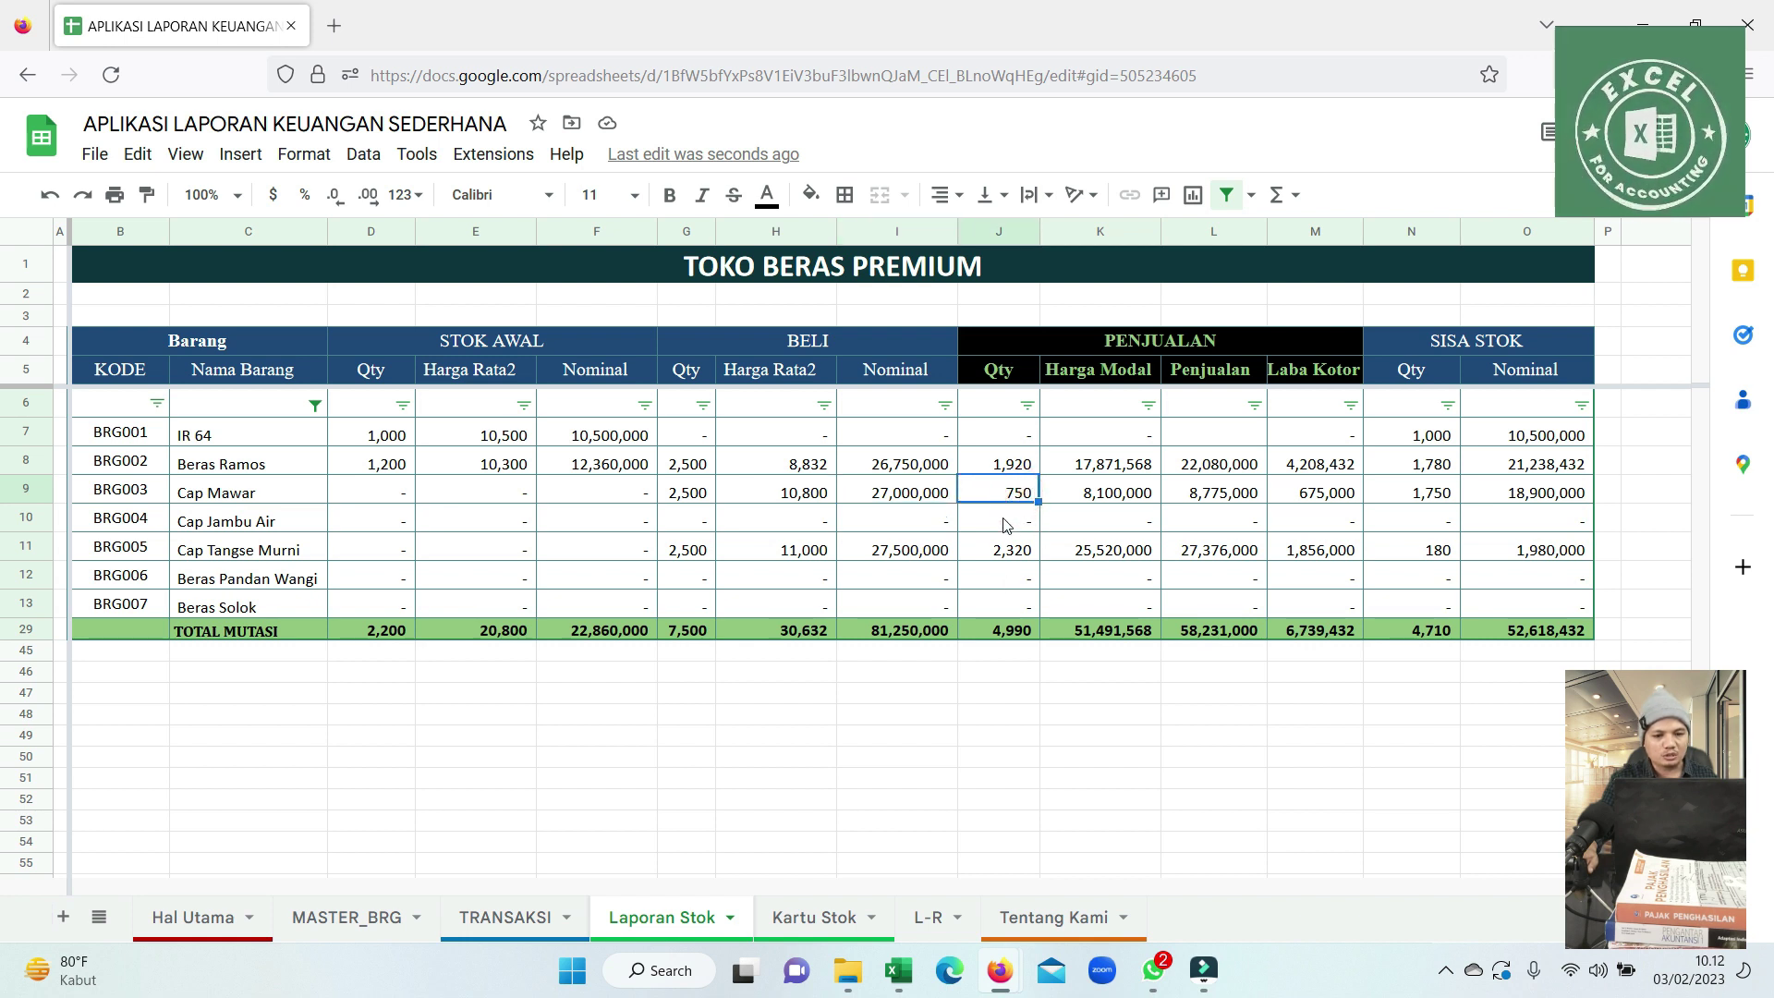
{"action": "left_click", "coordinate": [1434, 494]}
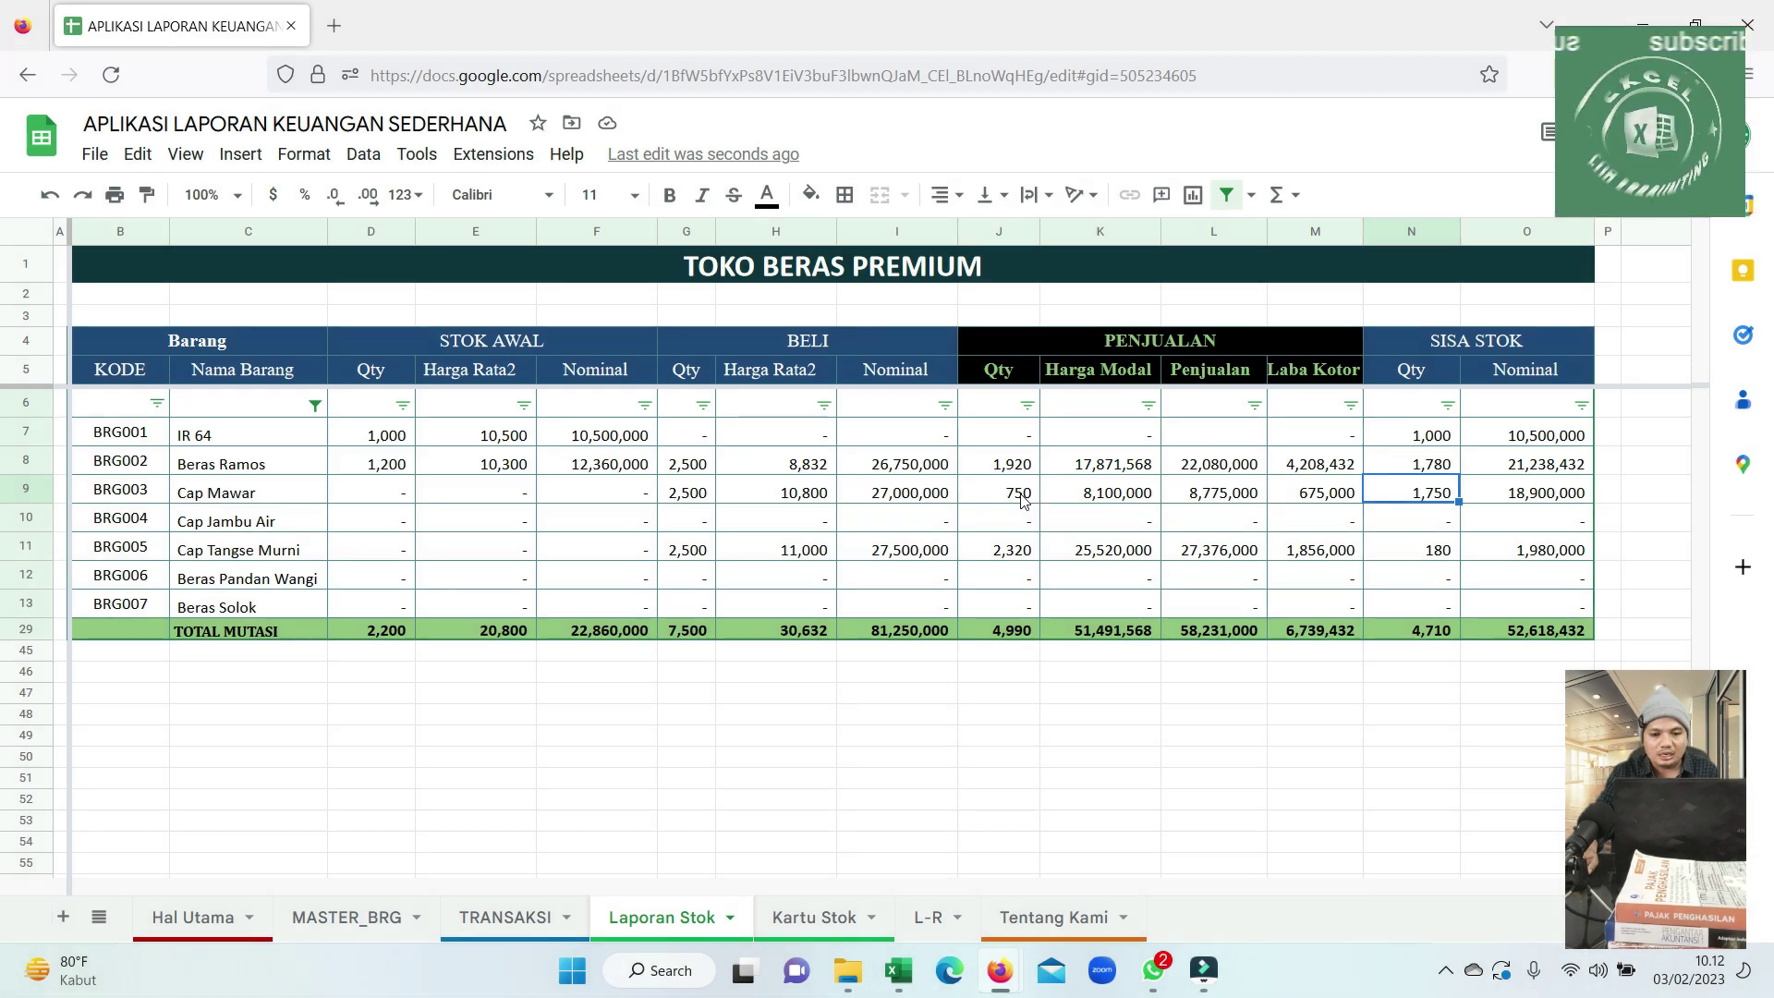
{"action": "left_click", "coordinate": [1024, 497]}
Examine the Penjualan figures of Cap Tangse Murni in the stock report, comparing quantity sold with Harga Modal.
{"action": "left_click", "coordinate": [1092, 345]}
{"action": "left_click_drag", "start_coordinate": [1193, 374], "coordinate": [1092, 558]}
{"action": "left_click", "coordinate": [1020, 553]}
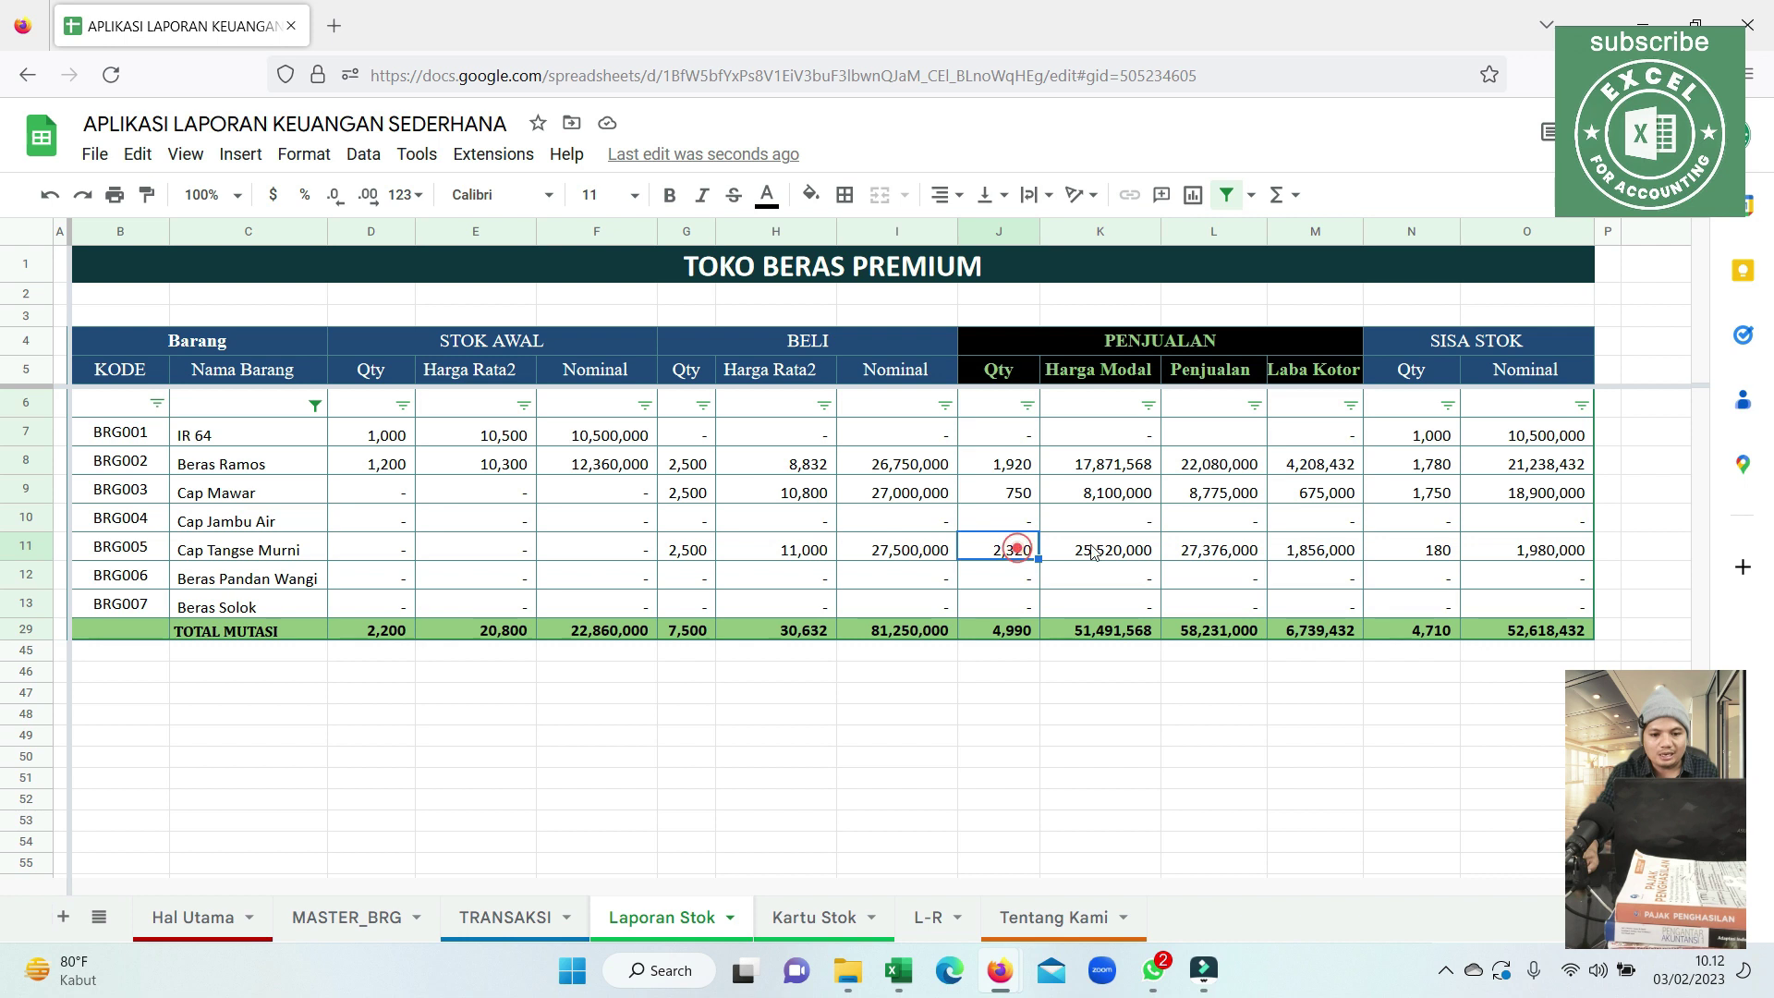
{"action": "left_click", "coordinate": [1109, 551]}
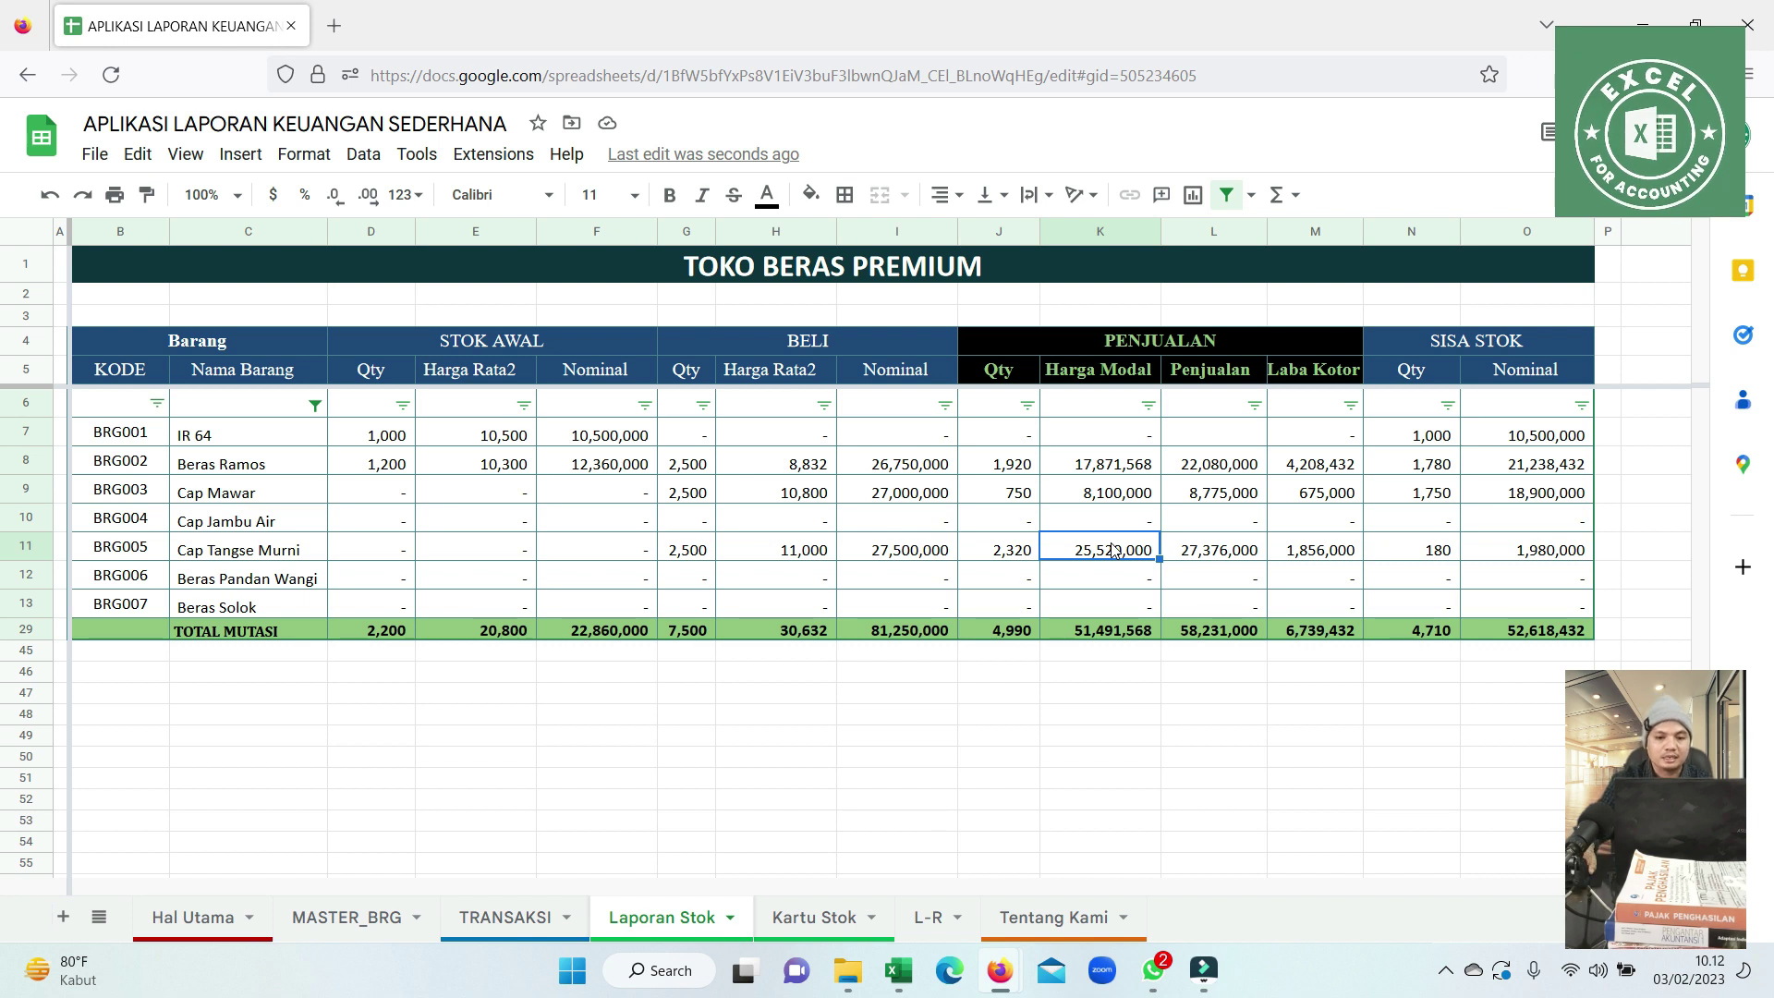
{"action": "left_click", "coordinate": [1012, 552]}
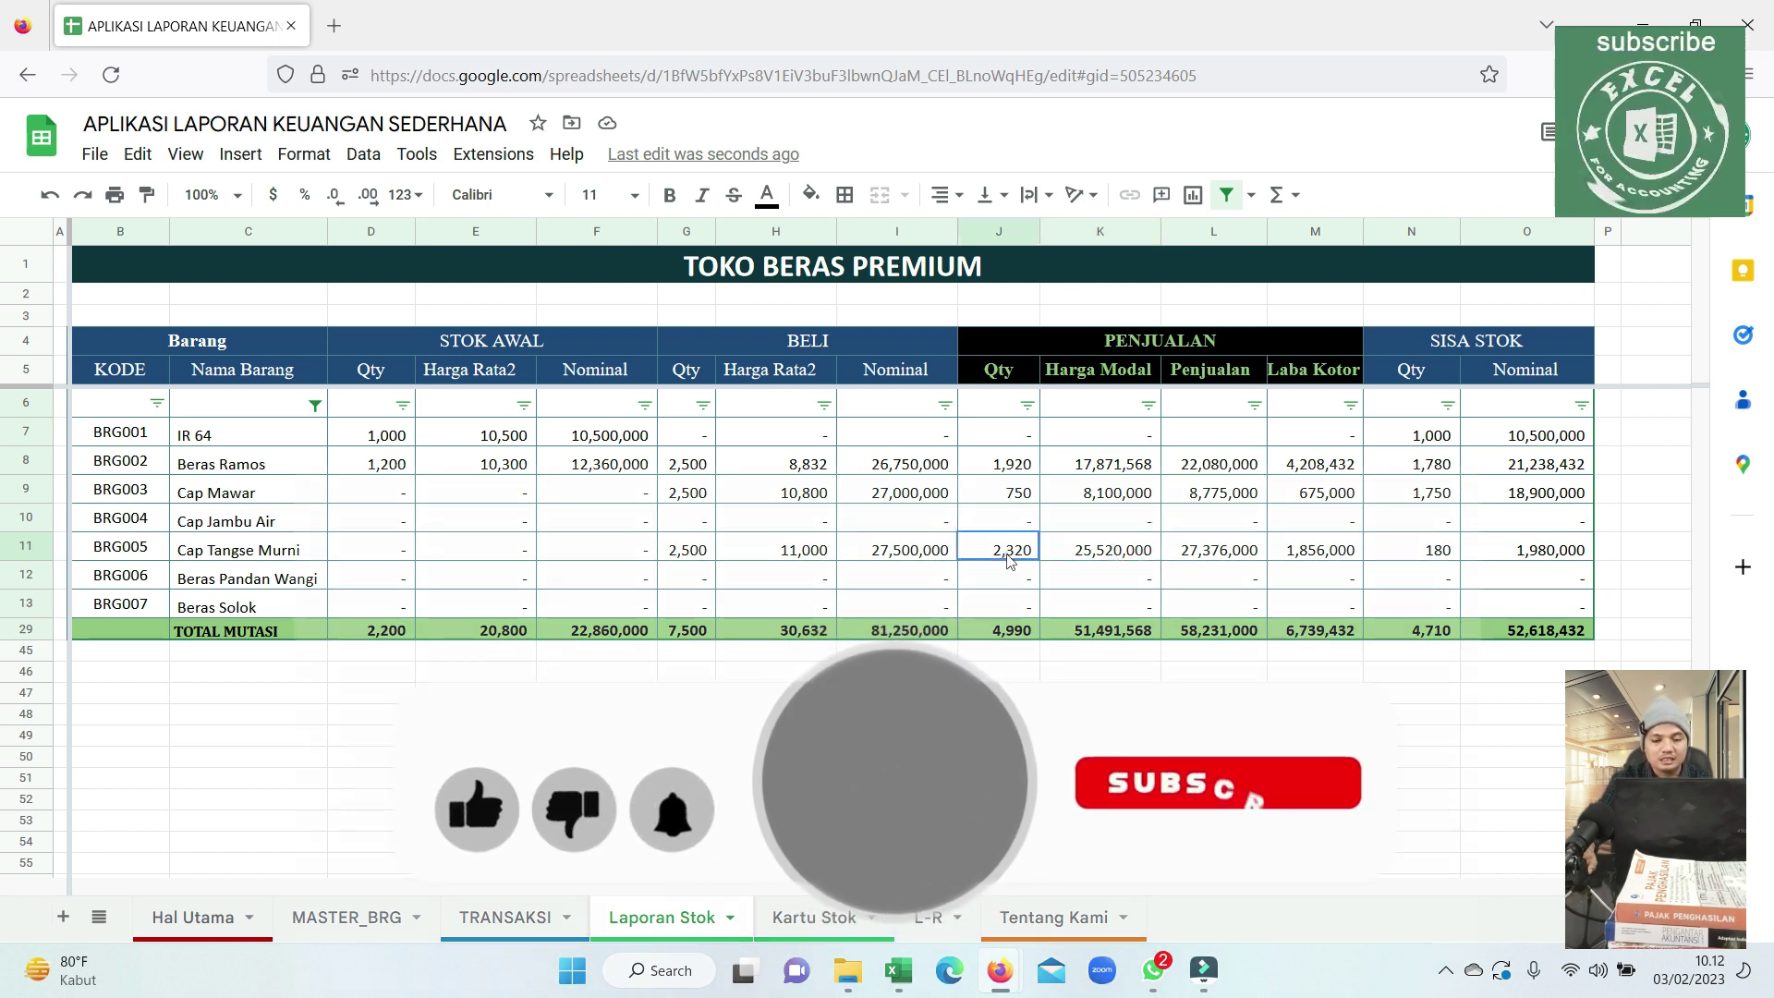
{"action": "left_click", "coordinate": [1111, 547]}
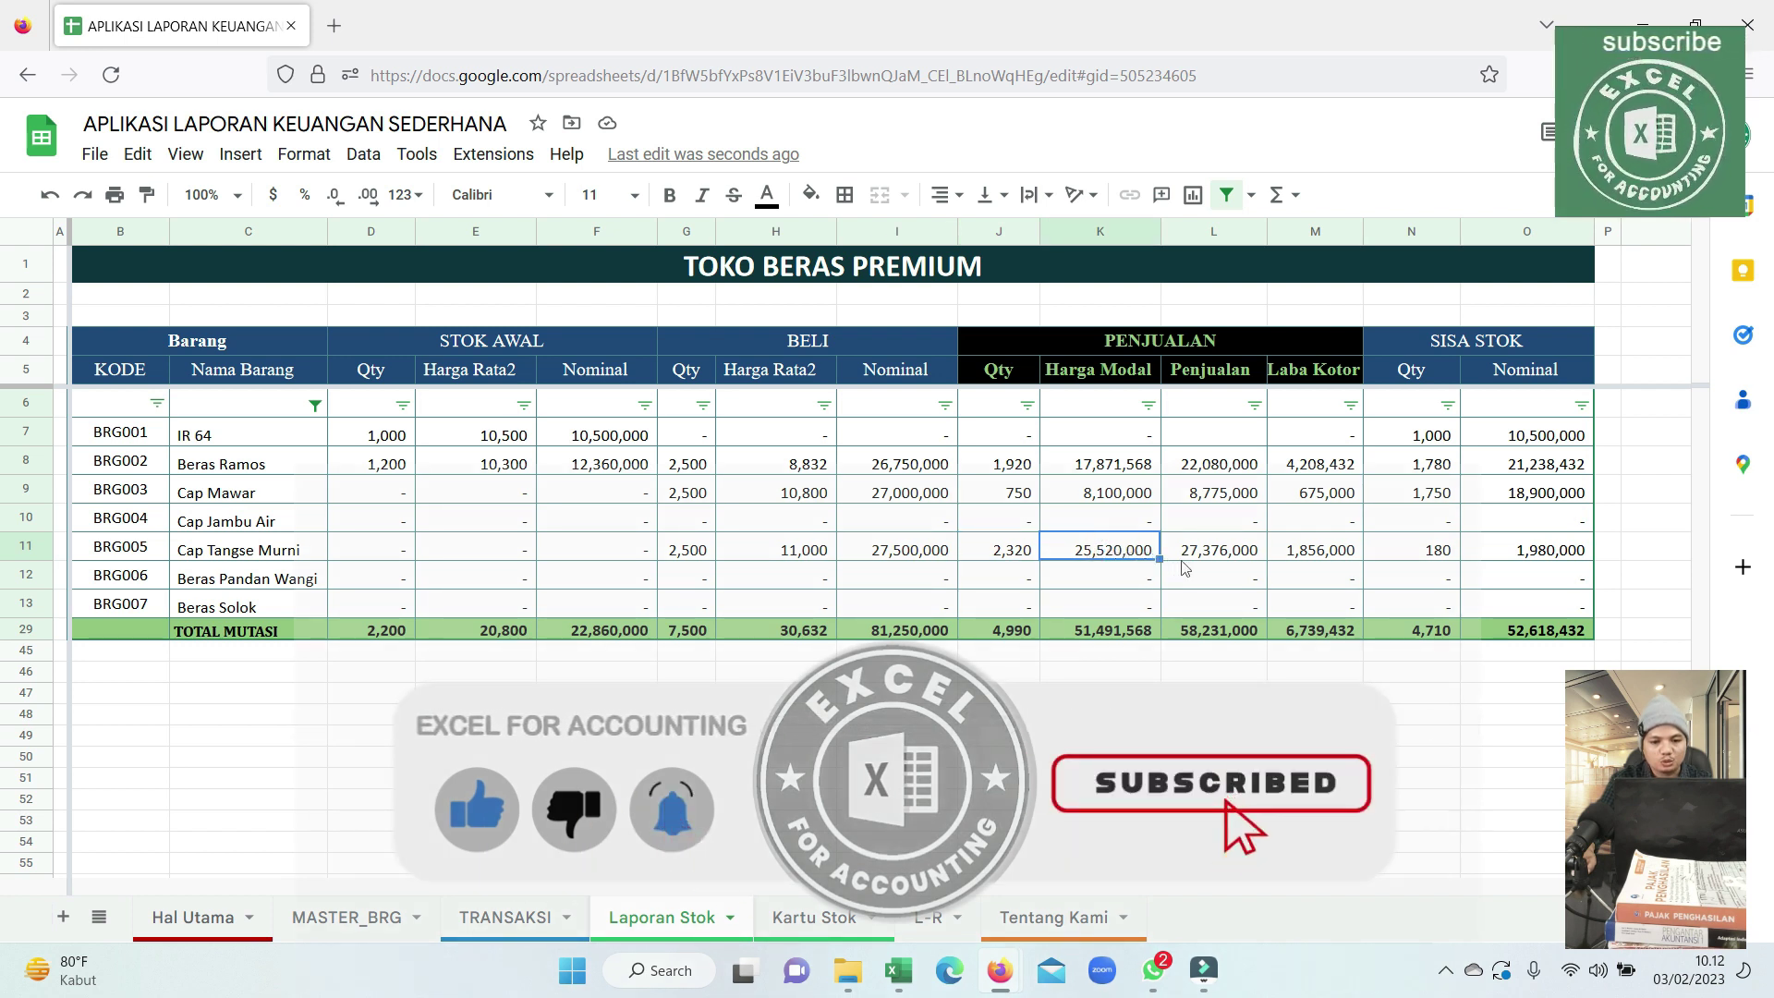
Review Cap Tangse Murni's Penjualan and Laba Kotor, plus the TOTAL MUTASI figures for gross profit and remaining stock value.
{"action": "left_click", "coordinate": [1229, 558]}
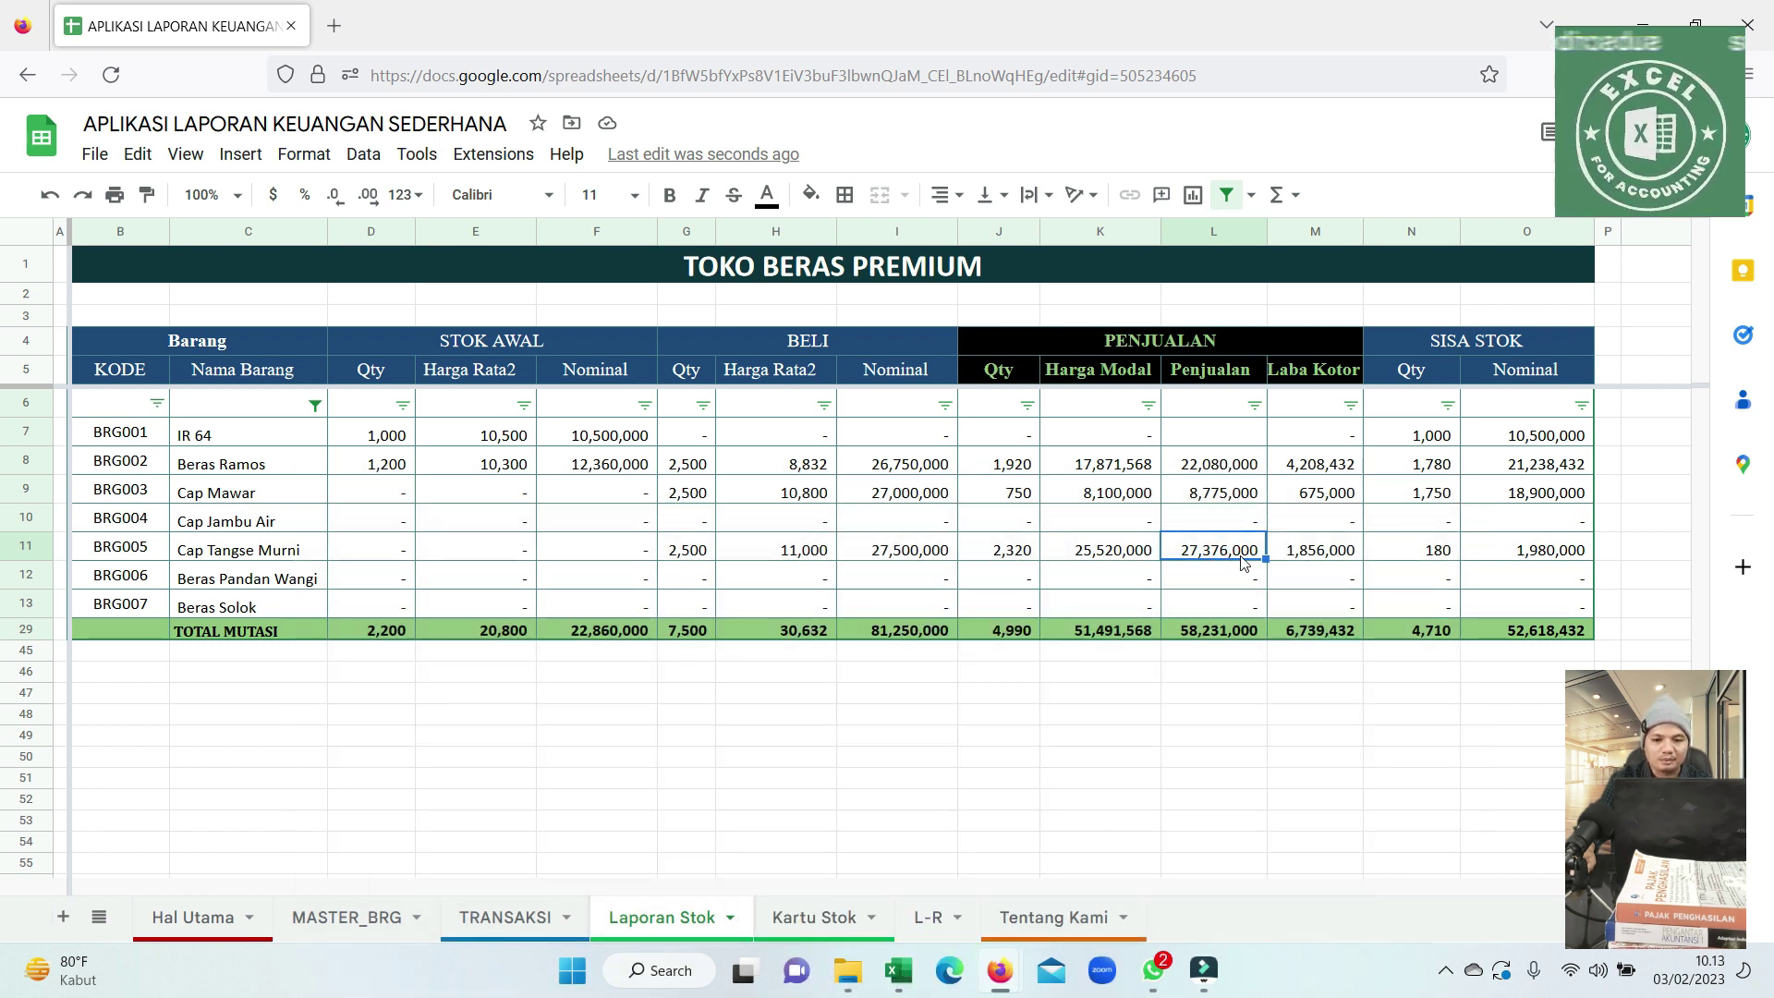
{"action": "left_click", "coordinate": [1350, 558]}
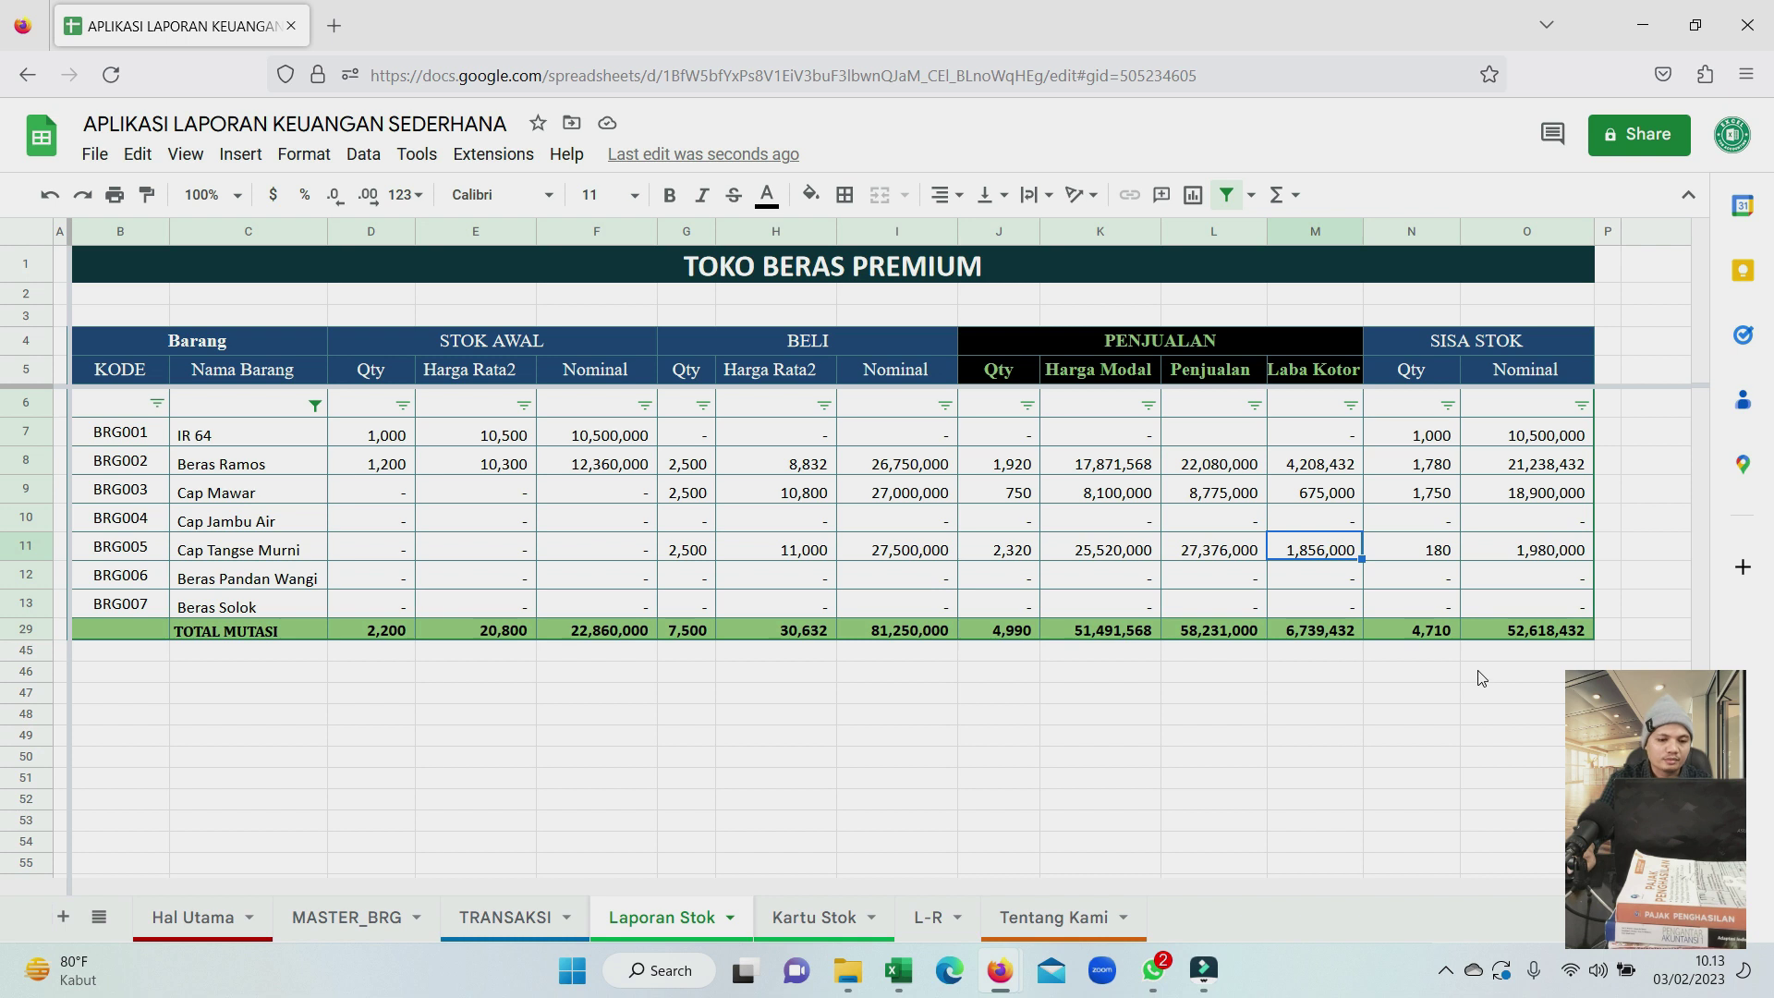
{"action": "left_click", "coordinate": [1478, 671]}
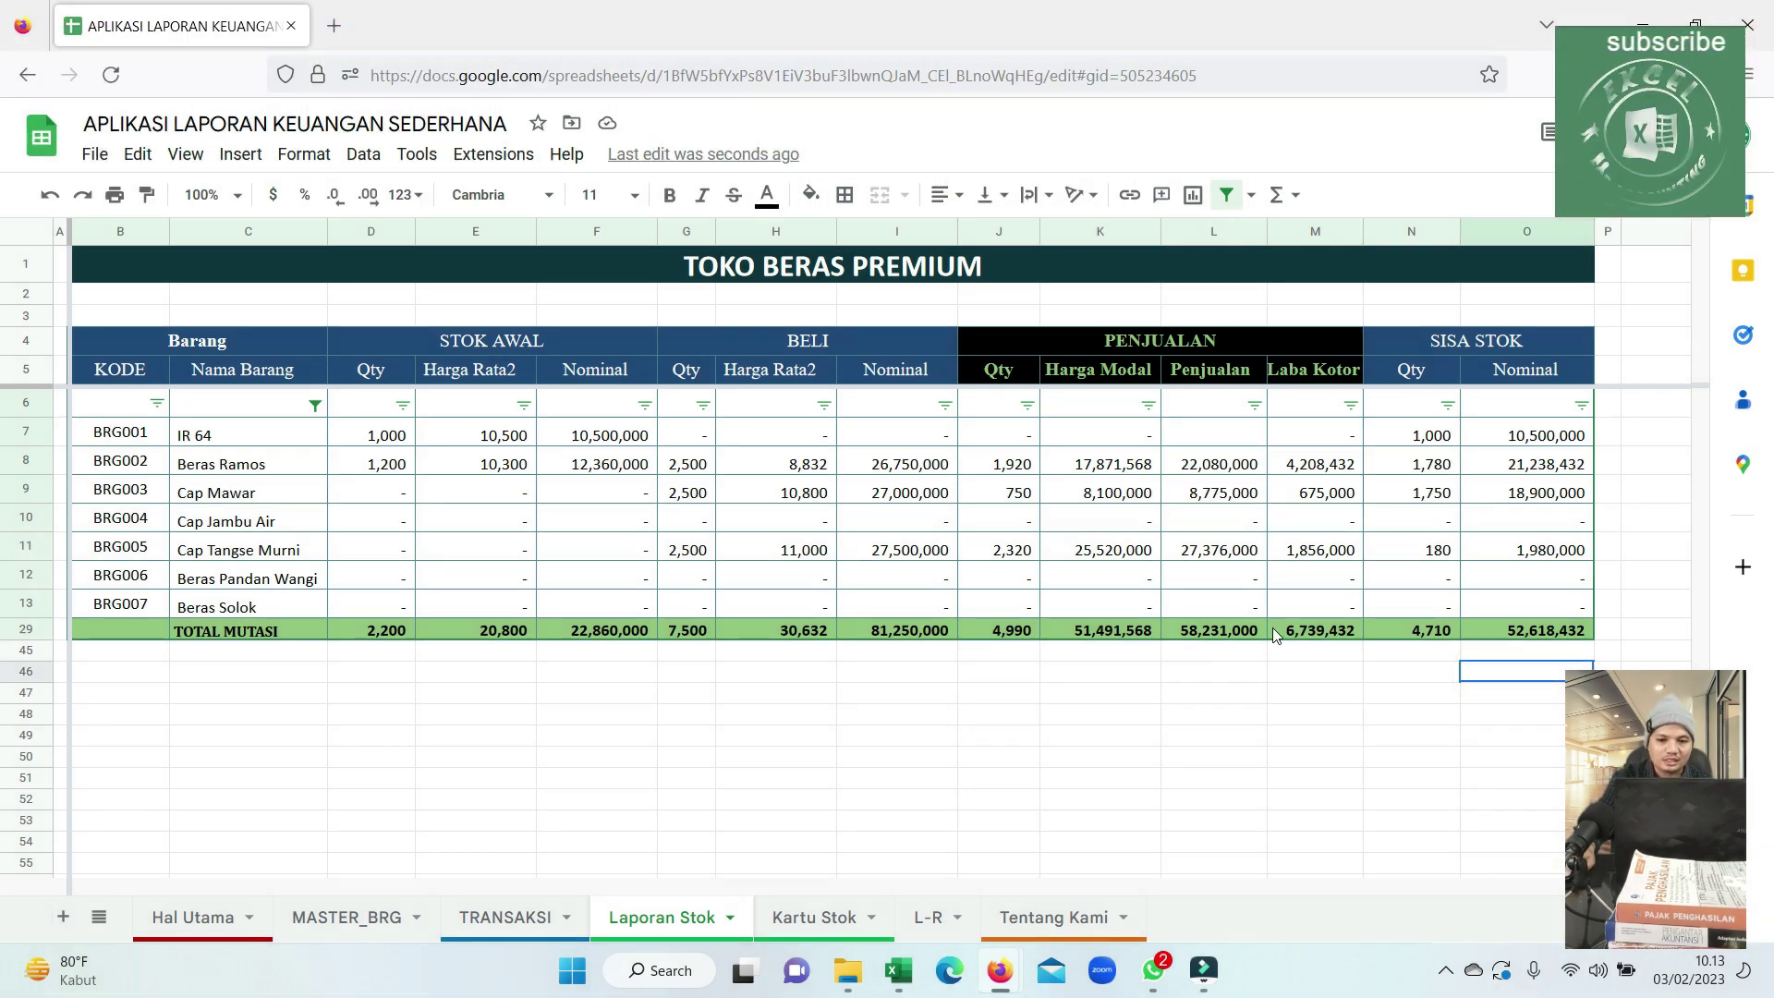
{"action": "left_click", "coordinate": [1275, 630]}
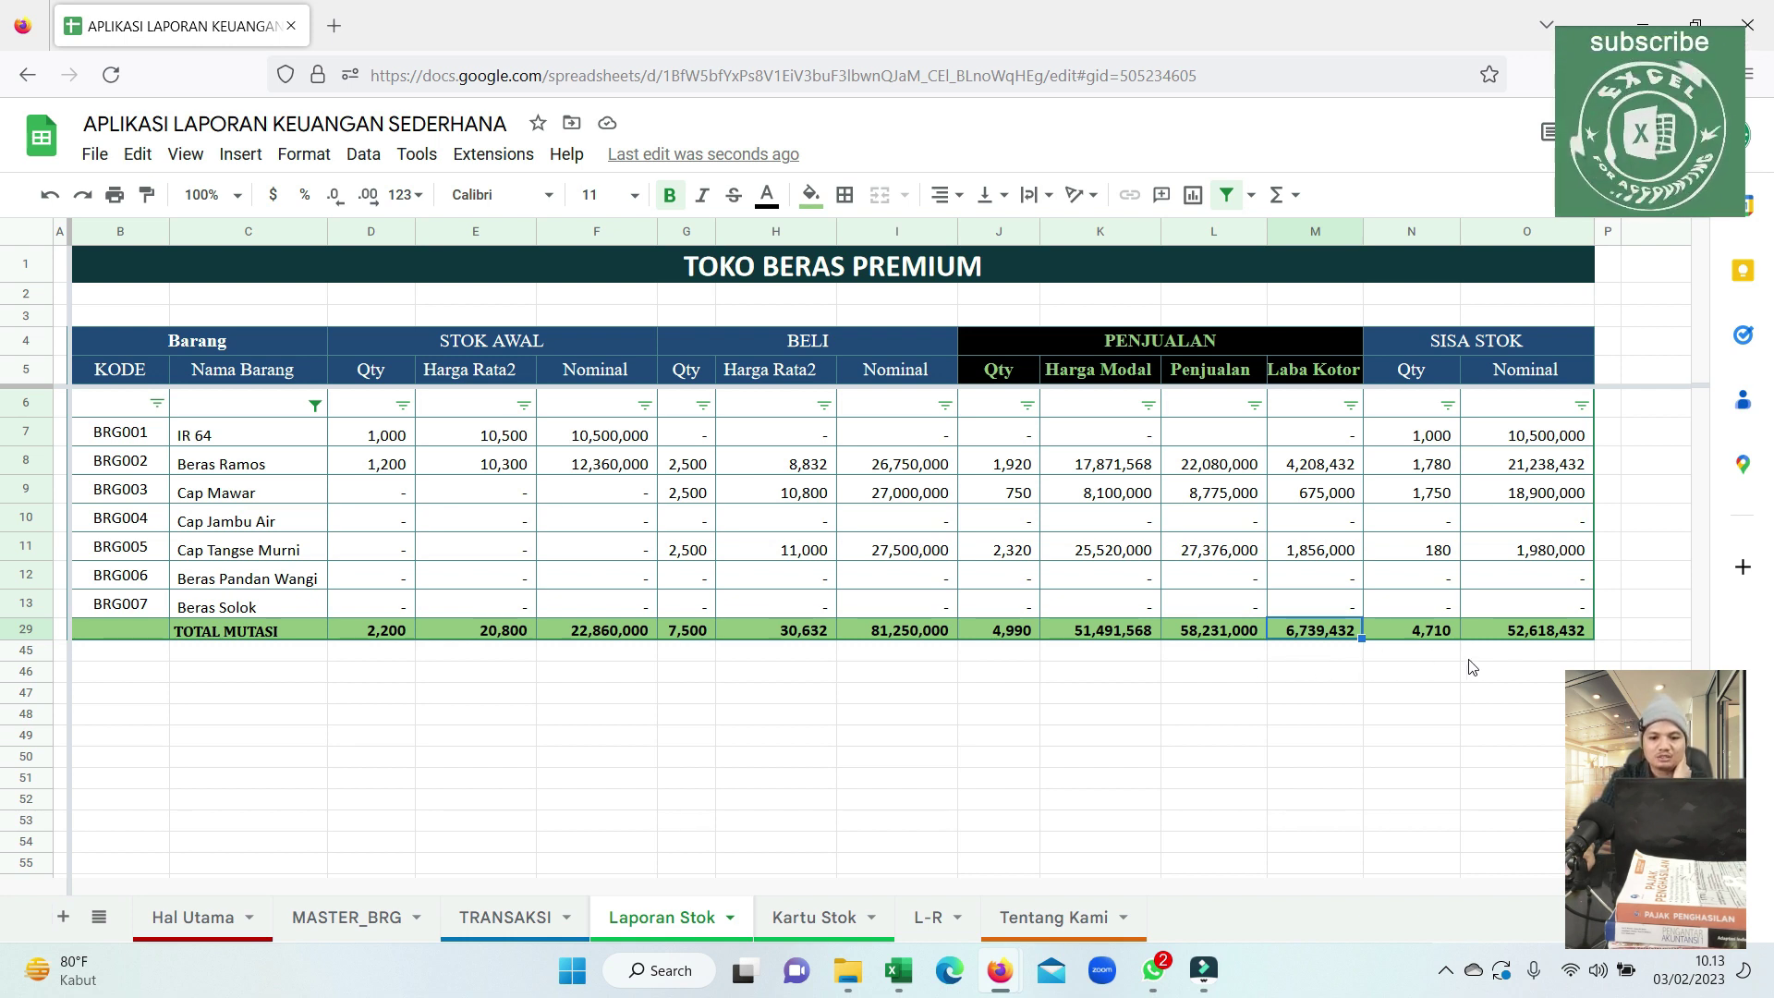
{"action": "left_click", "coordinate": [1557, 631]}
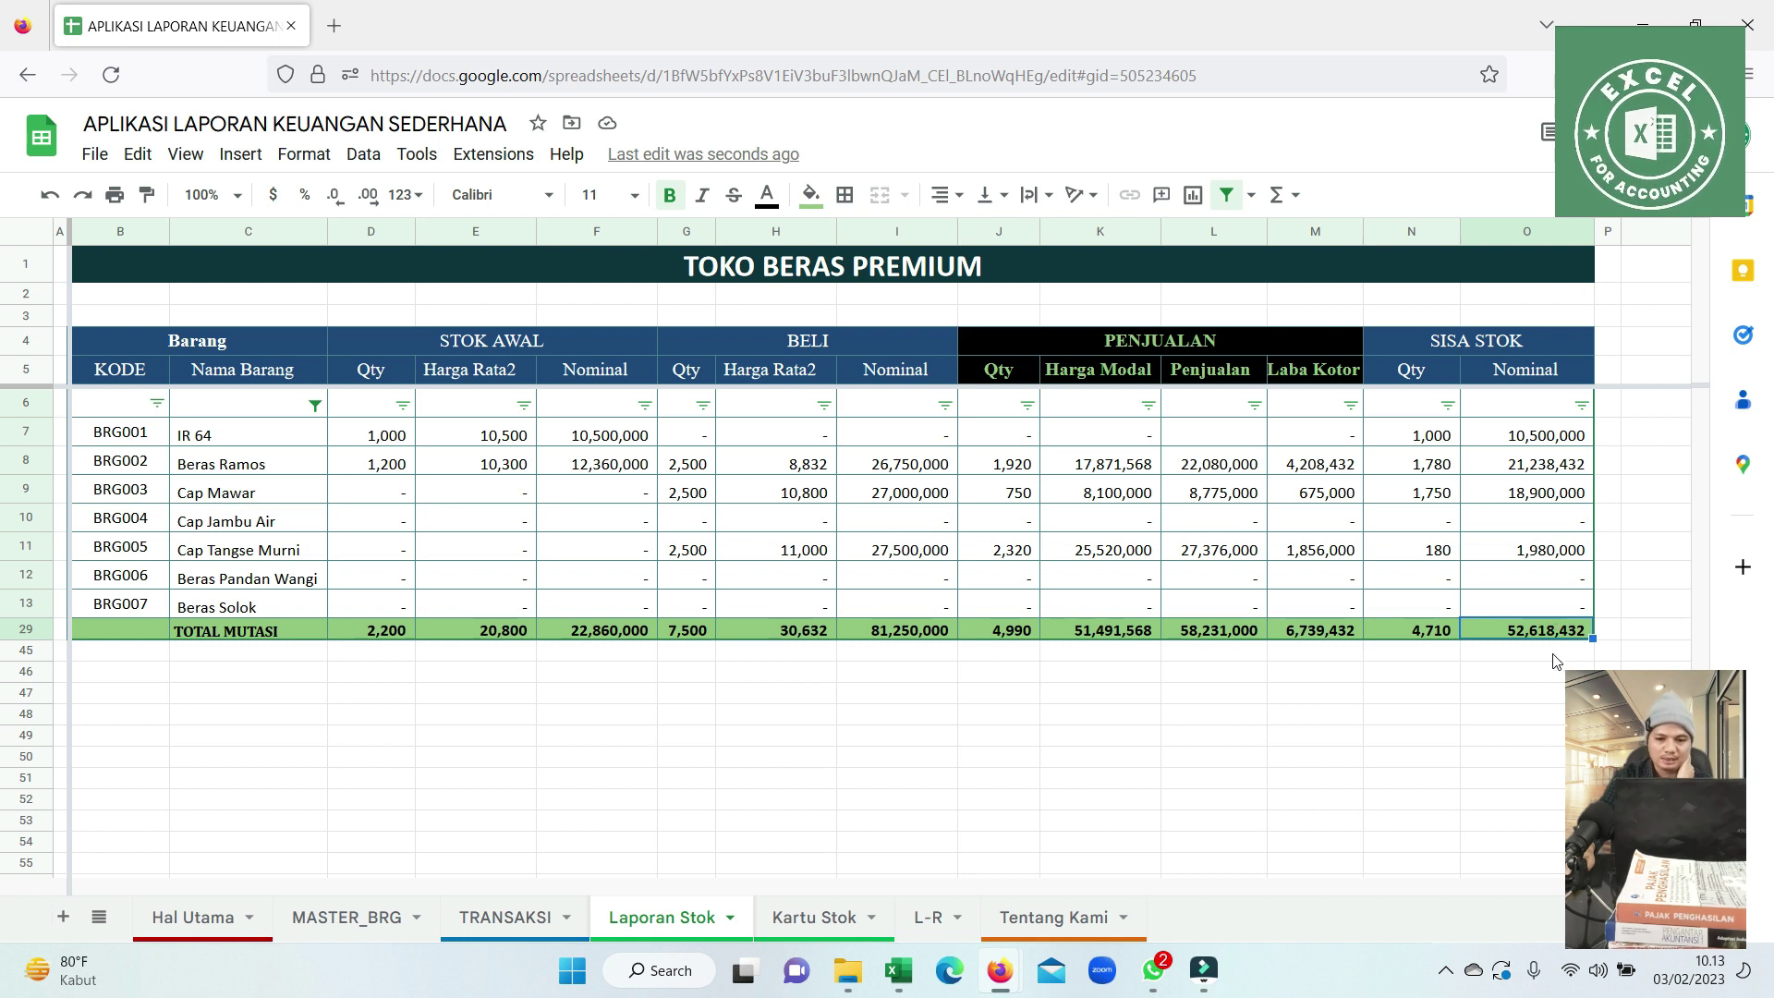
Compare PENJUALAN in the L-R sheet's profit and loss report with the Penjualan total on the Laporan Stok sheet.
{"action": "left_click", "coordinate": [928, 917]}
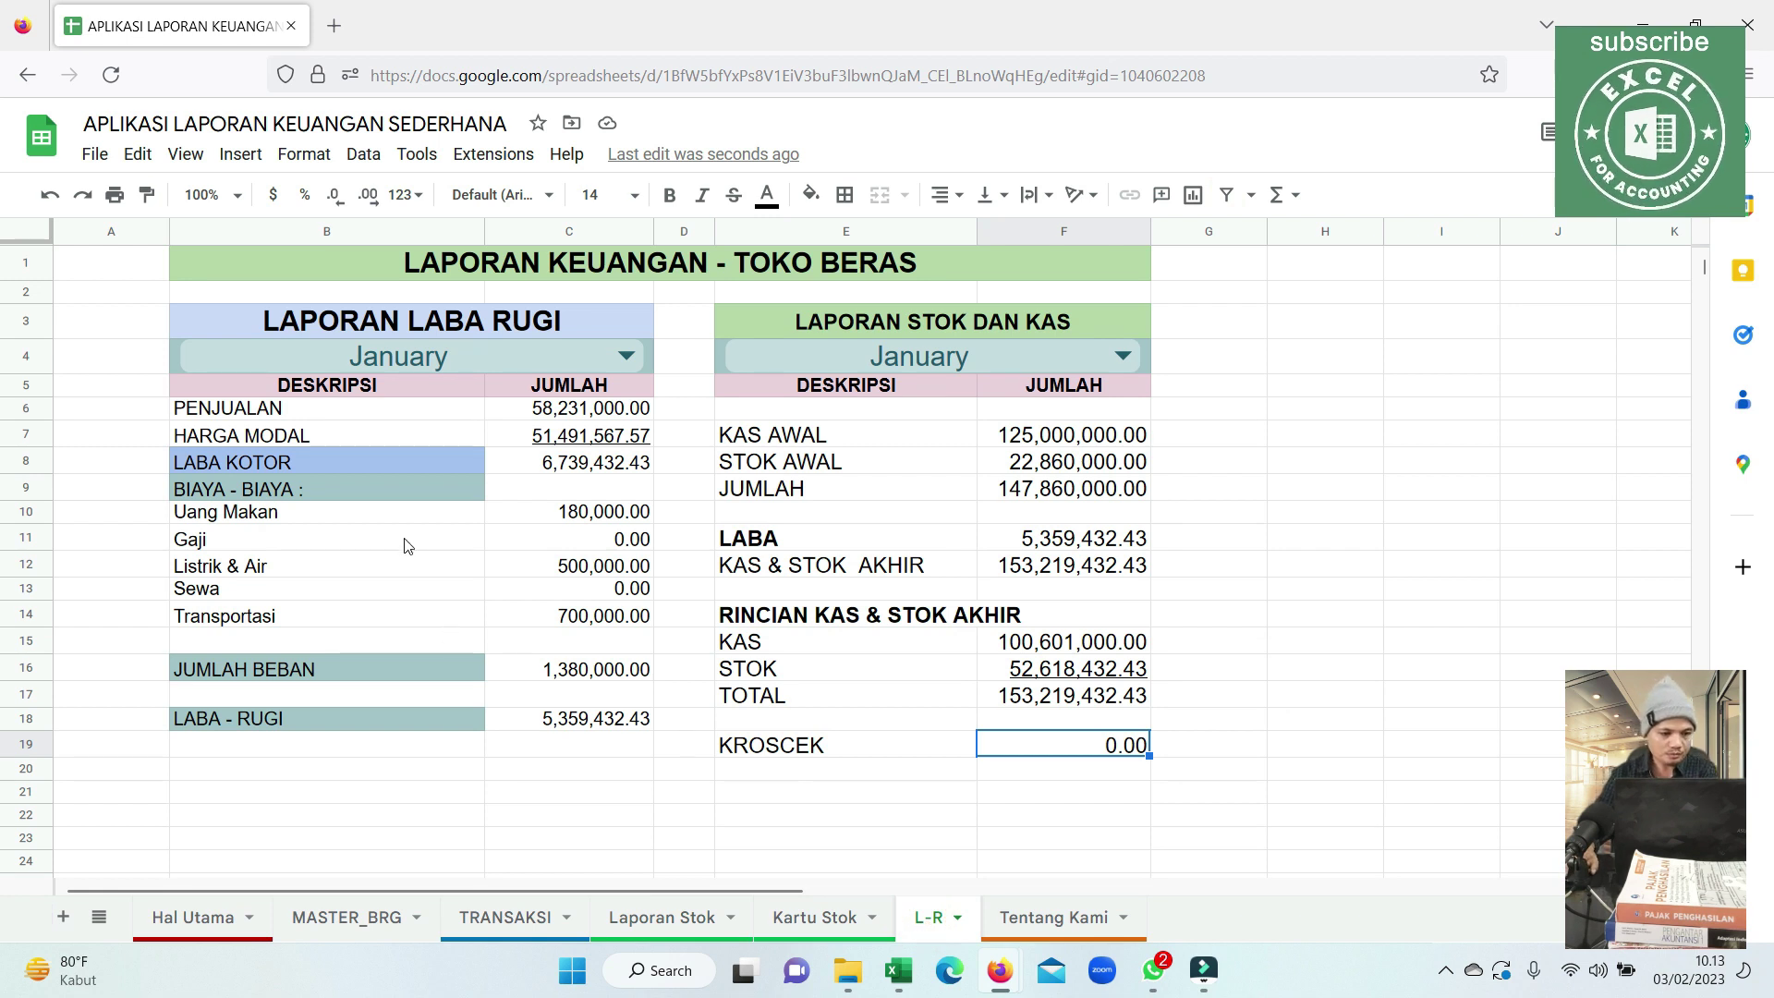
{"action": "left_click", "coordinate": [300, 459]}
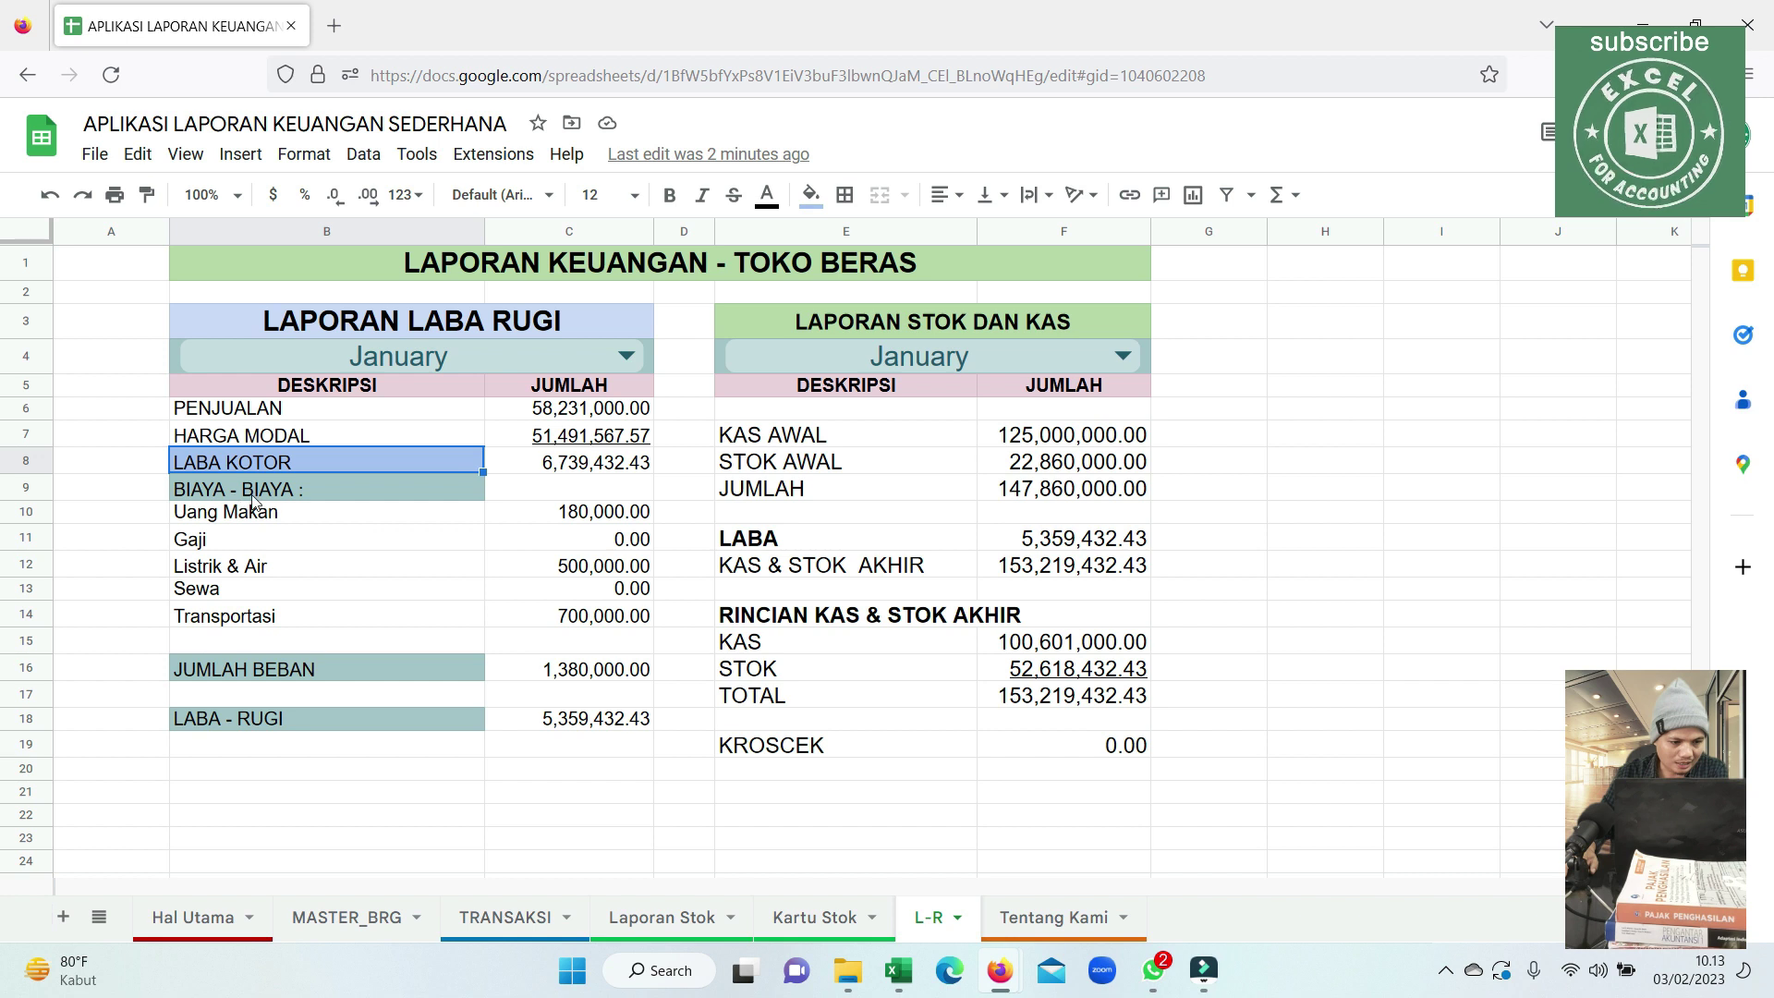
{"action": "left_click", "coordinate": [568, 412]}
{"action": "left_click", "coordinate": [679, 916]}
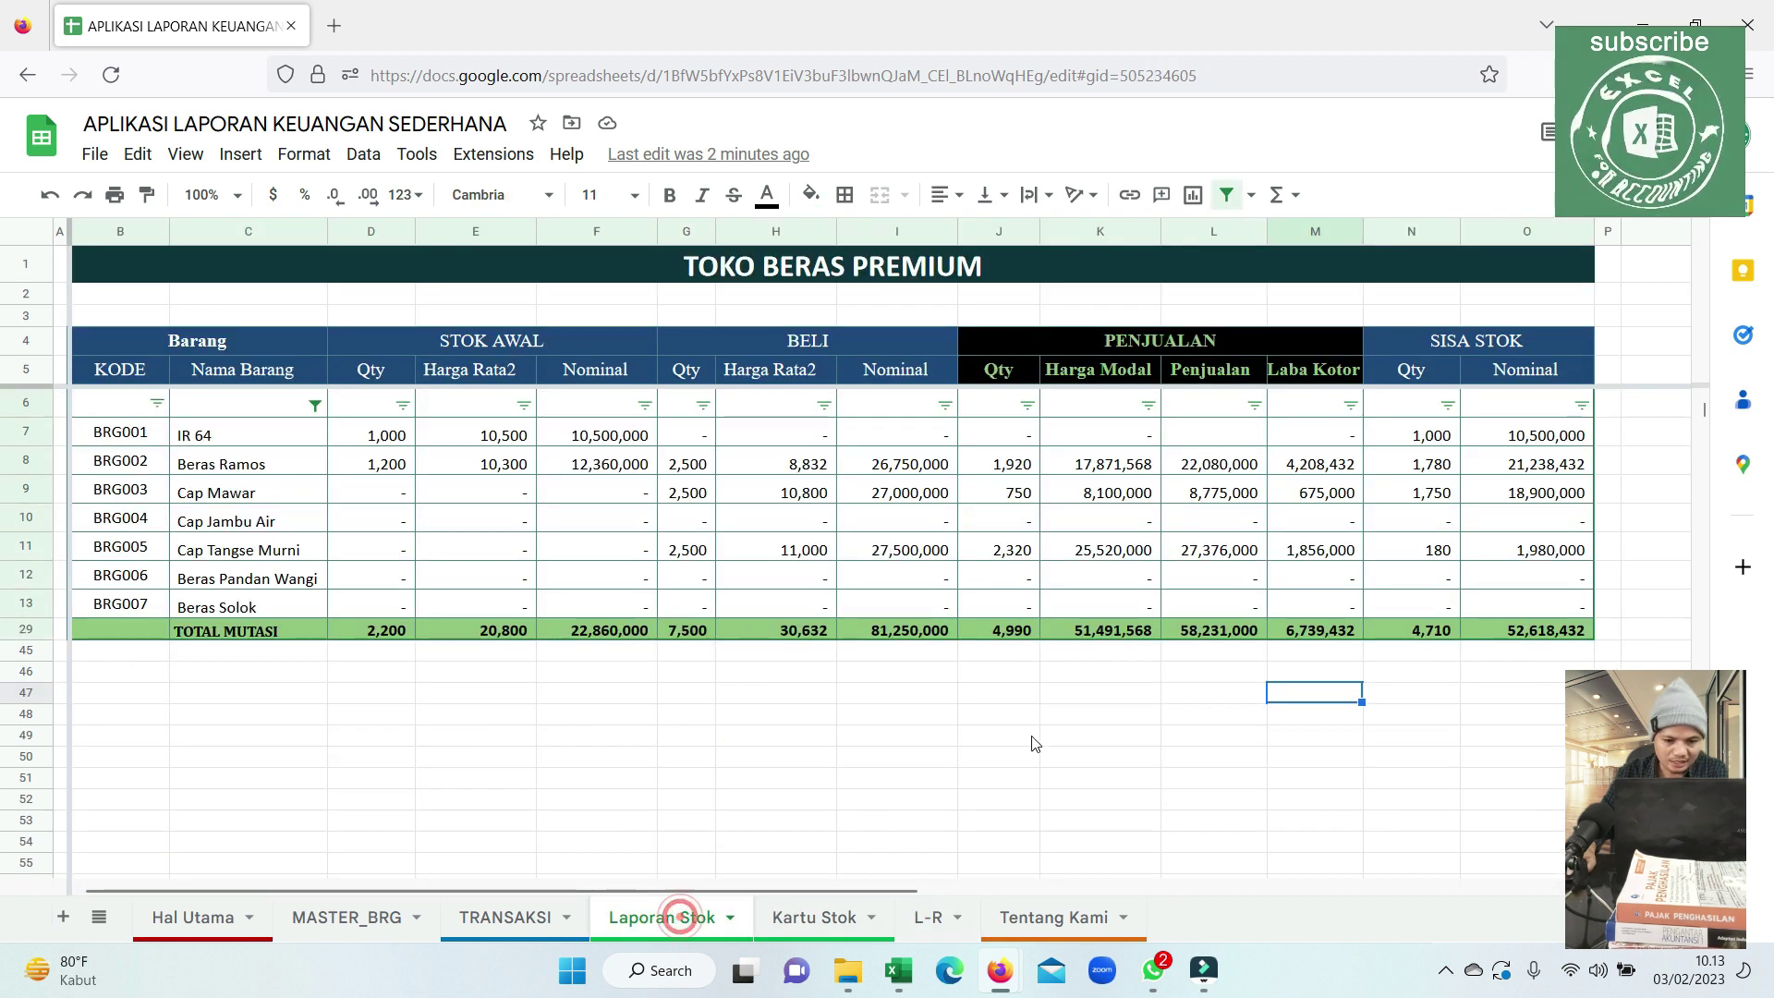
{"action": "left_click", "coordinate": [896, 636]}
{"action": "left_click", "coordinate": [1222, 632]}
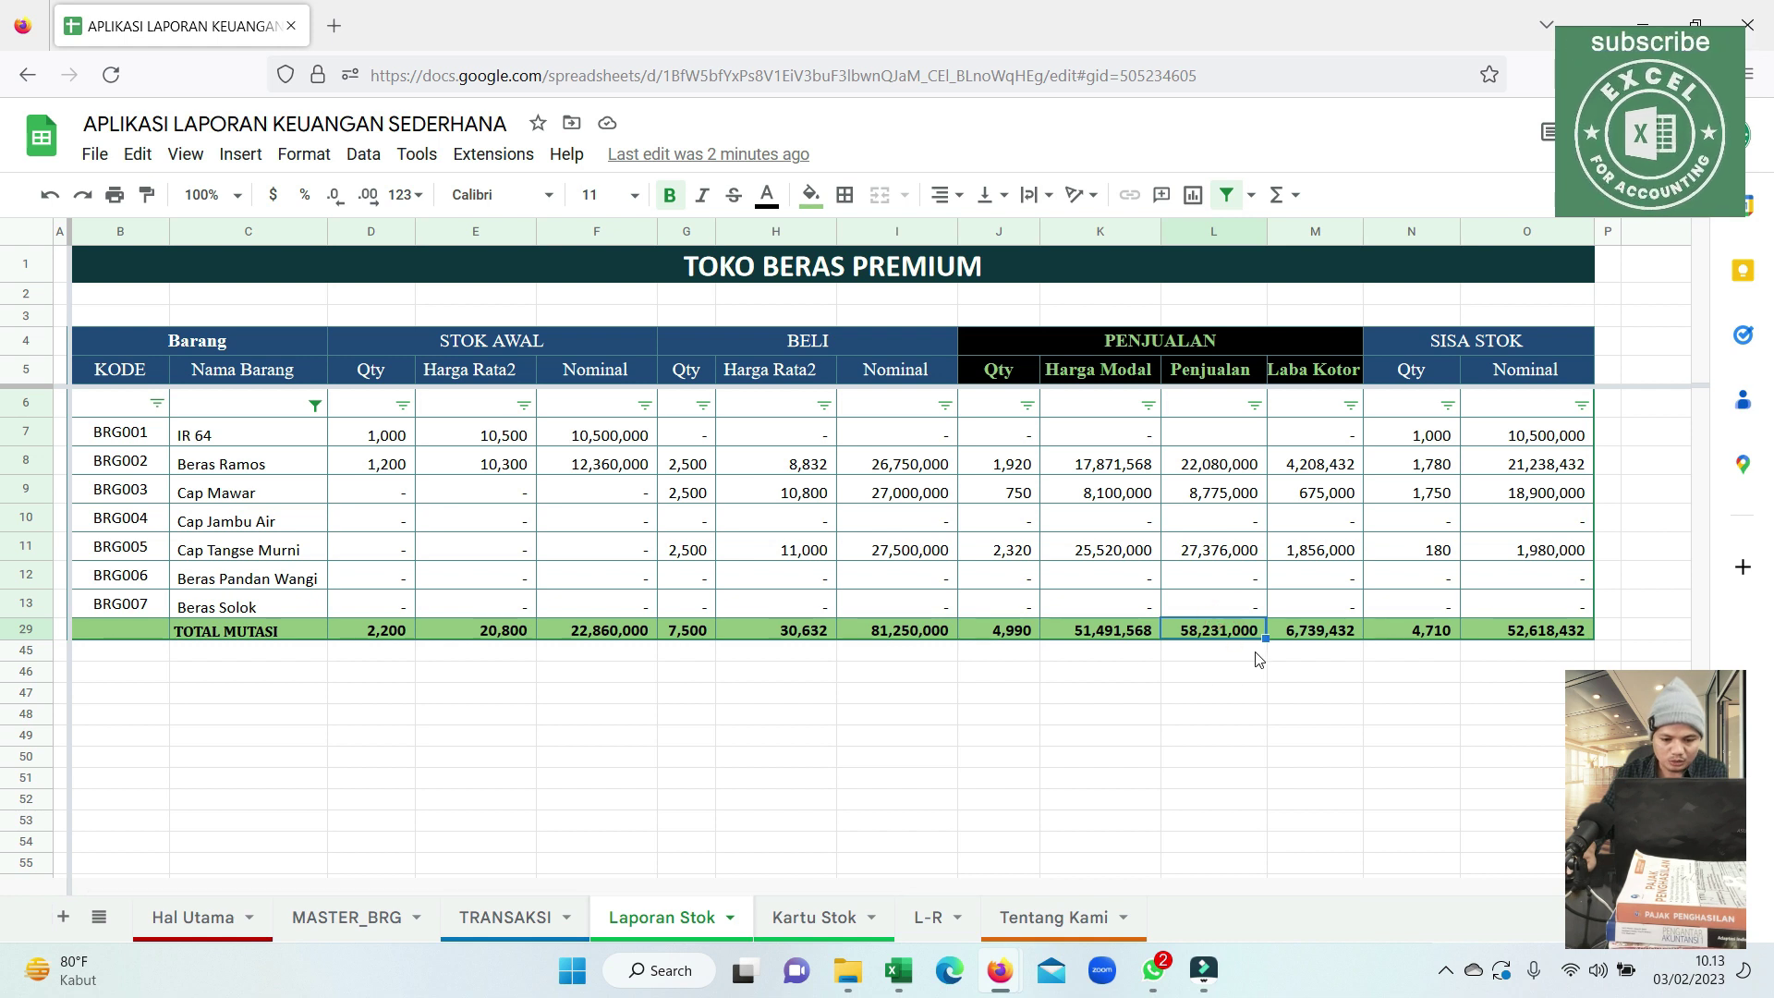
{"action": "left_click", "coordinate": [923, 917]}
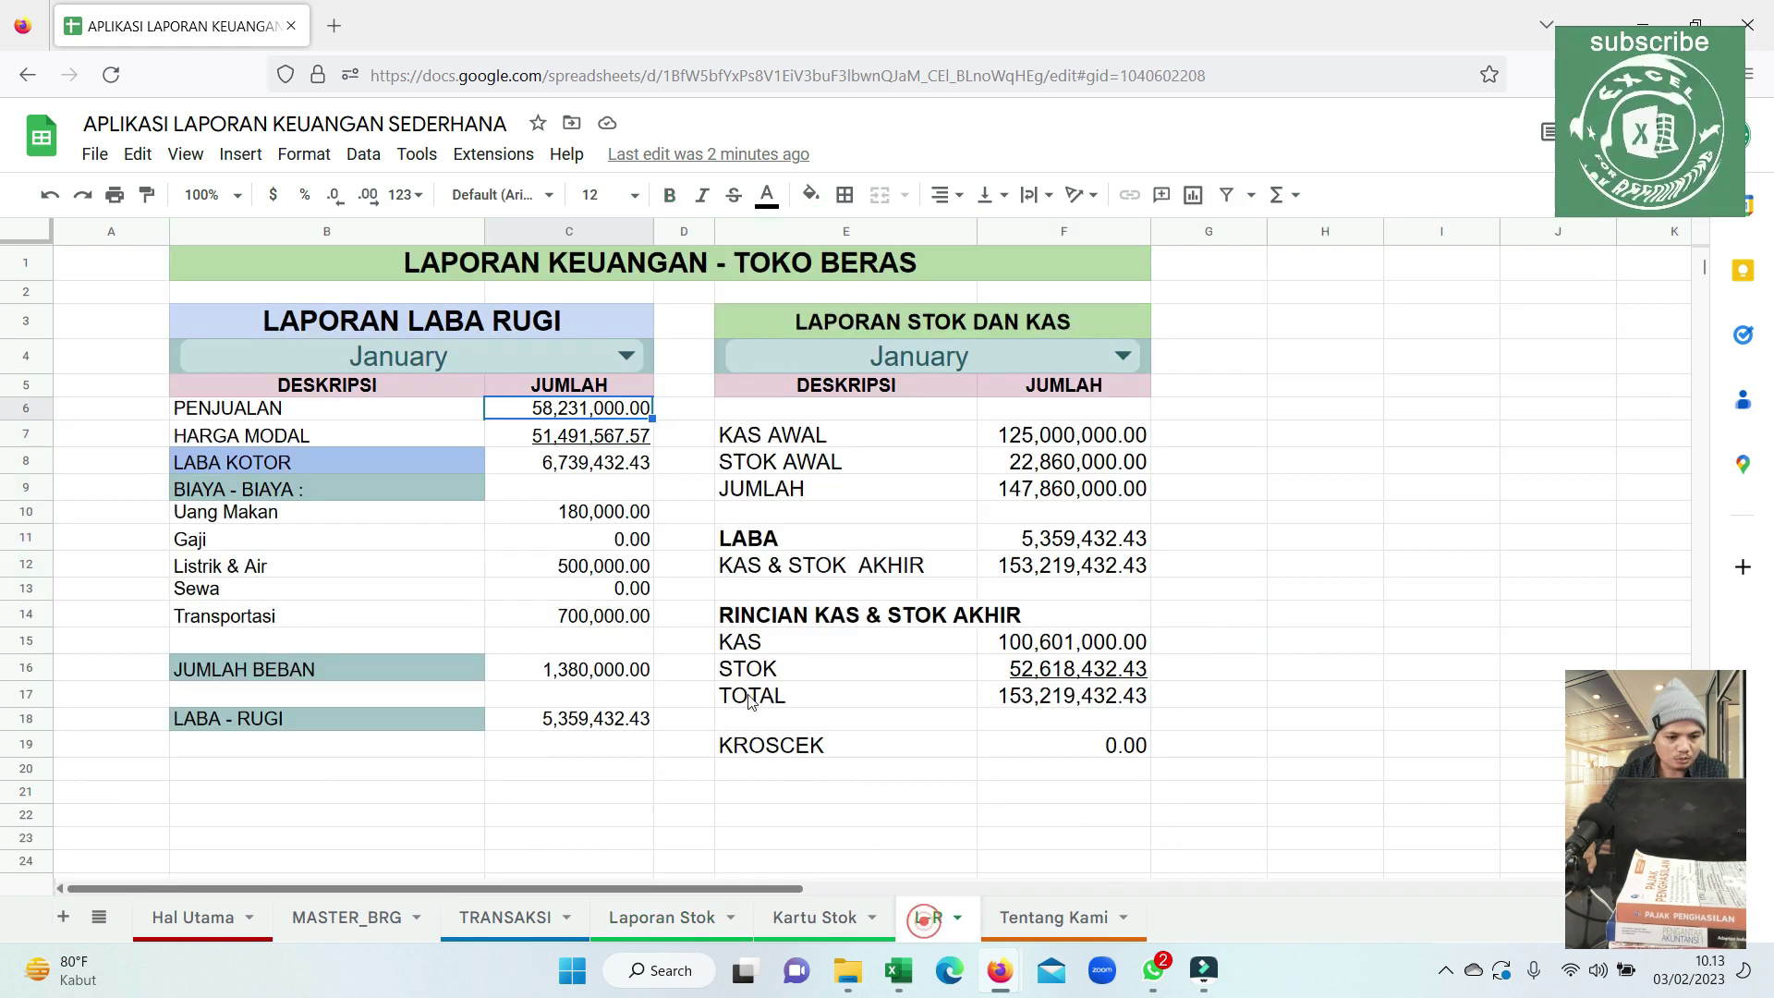
Compare HARGA MODAL on the L-R sheet with the Harga Modal total on Laporan Stok, inspecting that total's formula.
{"action": "left_click", "coordinate": [573, 440]}
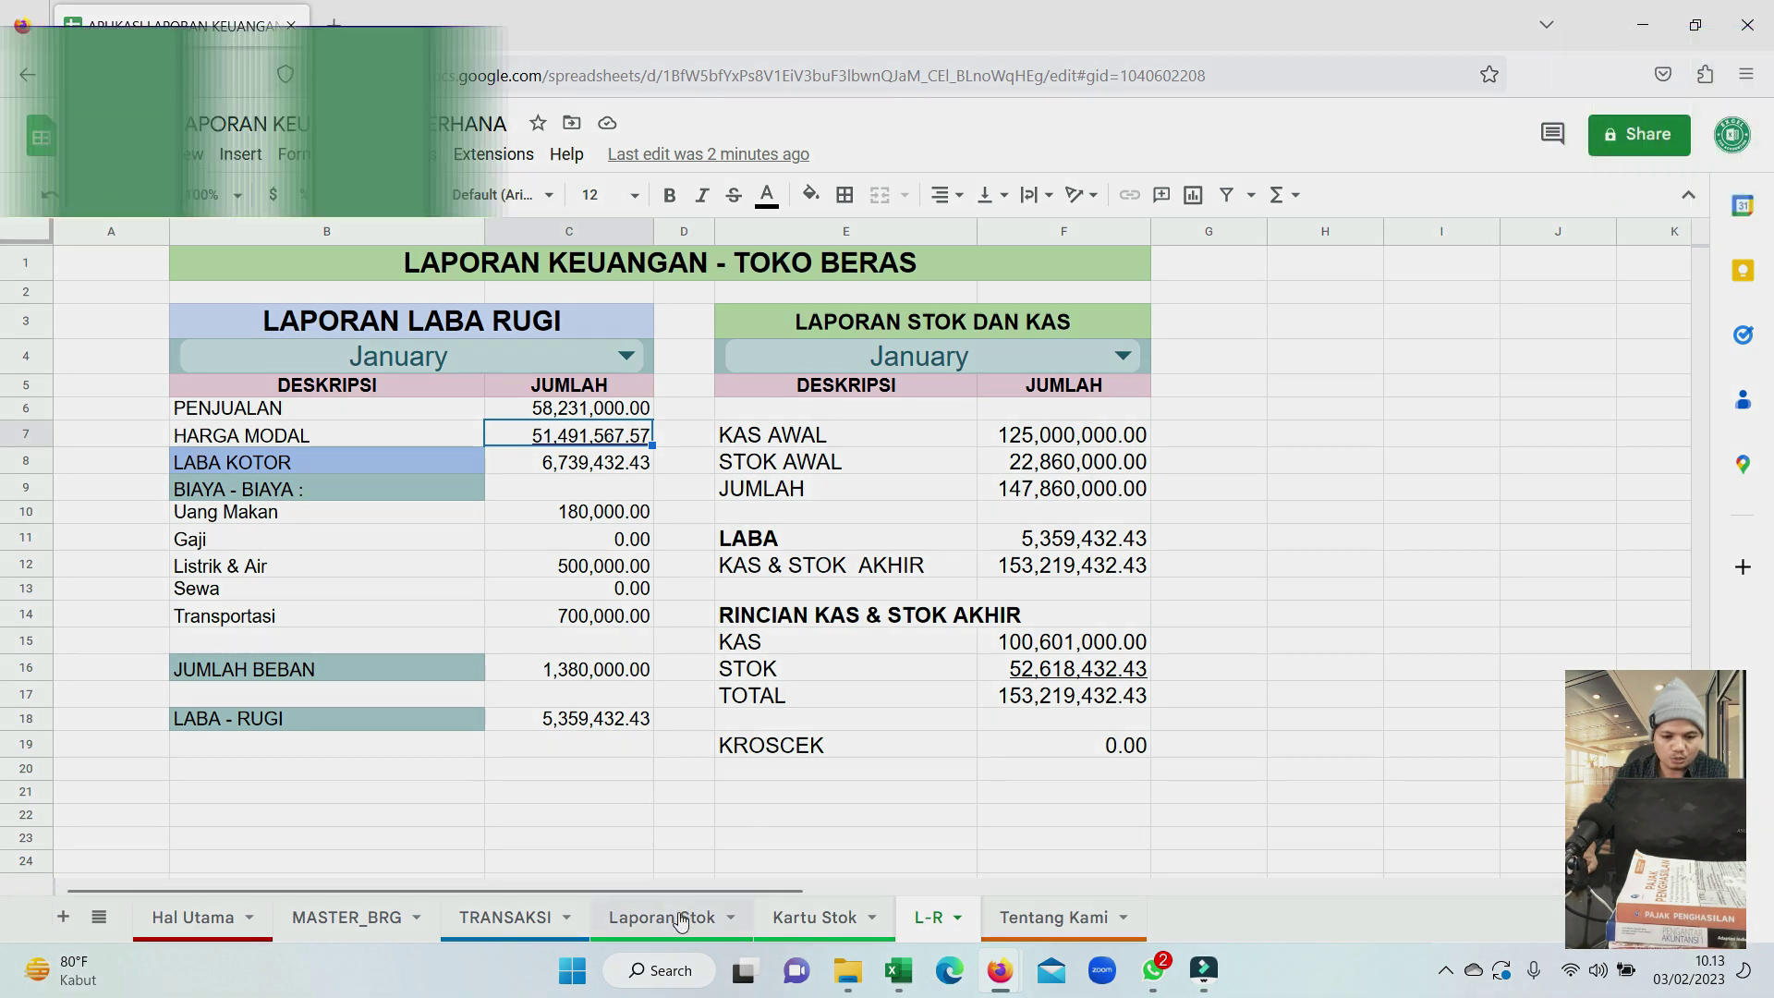
{"action": "left_click", "coordinate": [659, 918]}
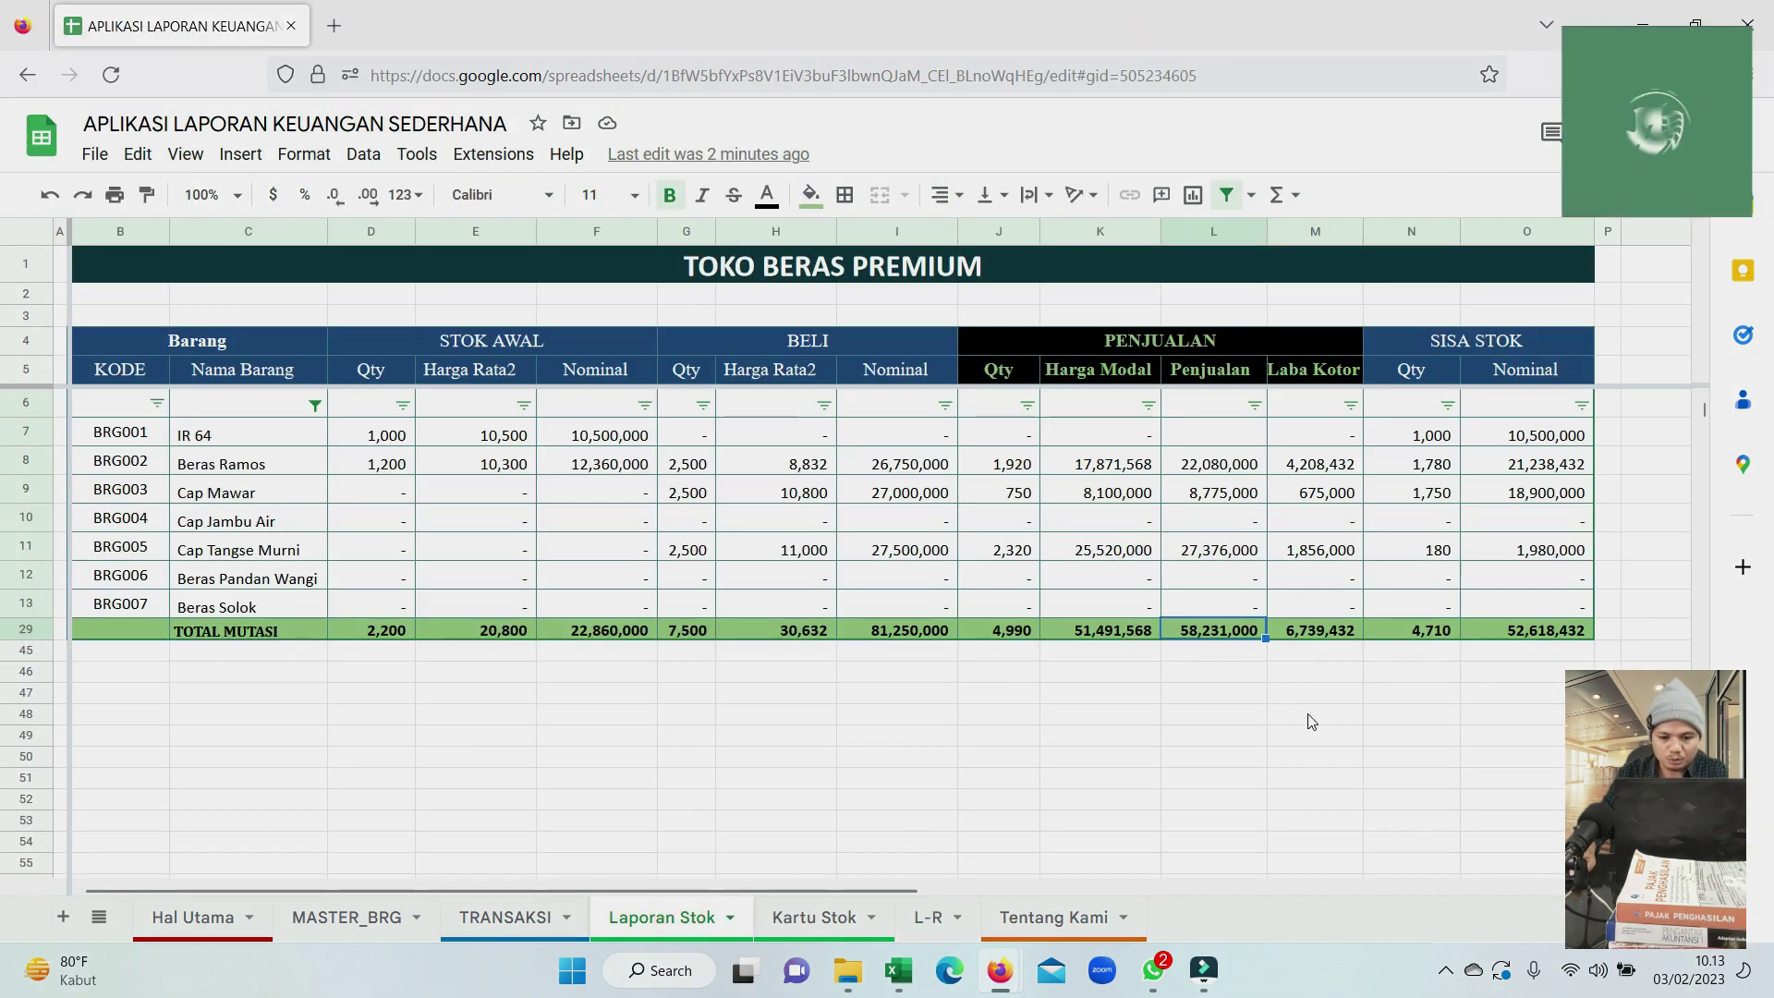
{"action": "left_click", "coordinate": [1311, 714]}
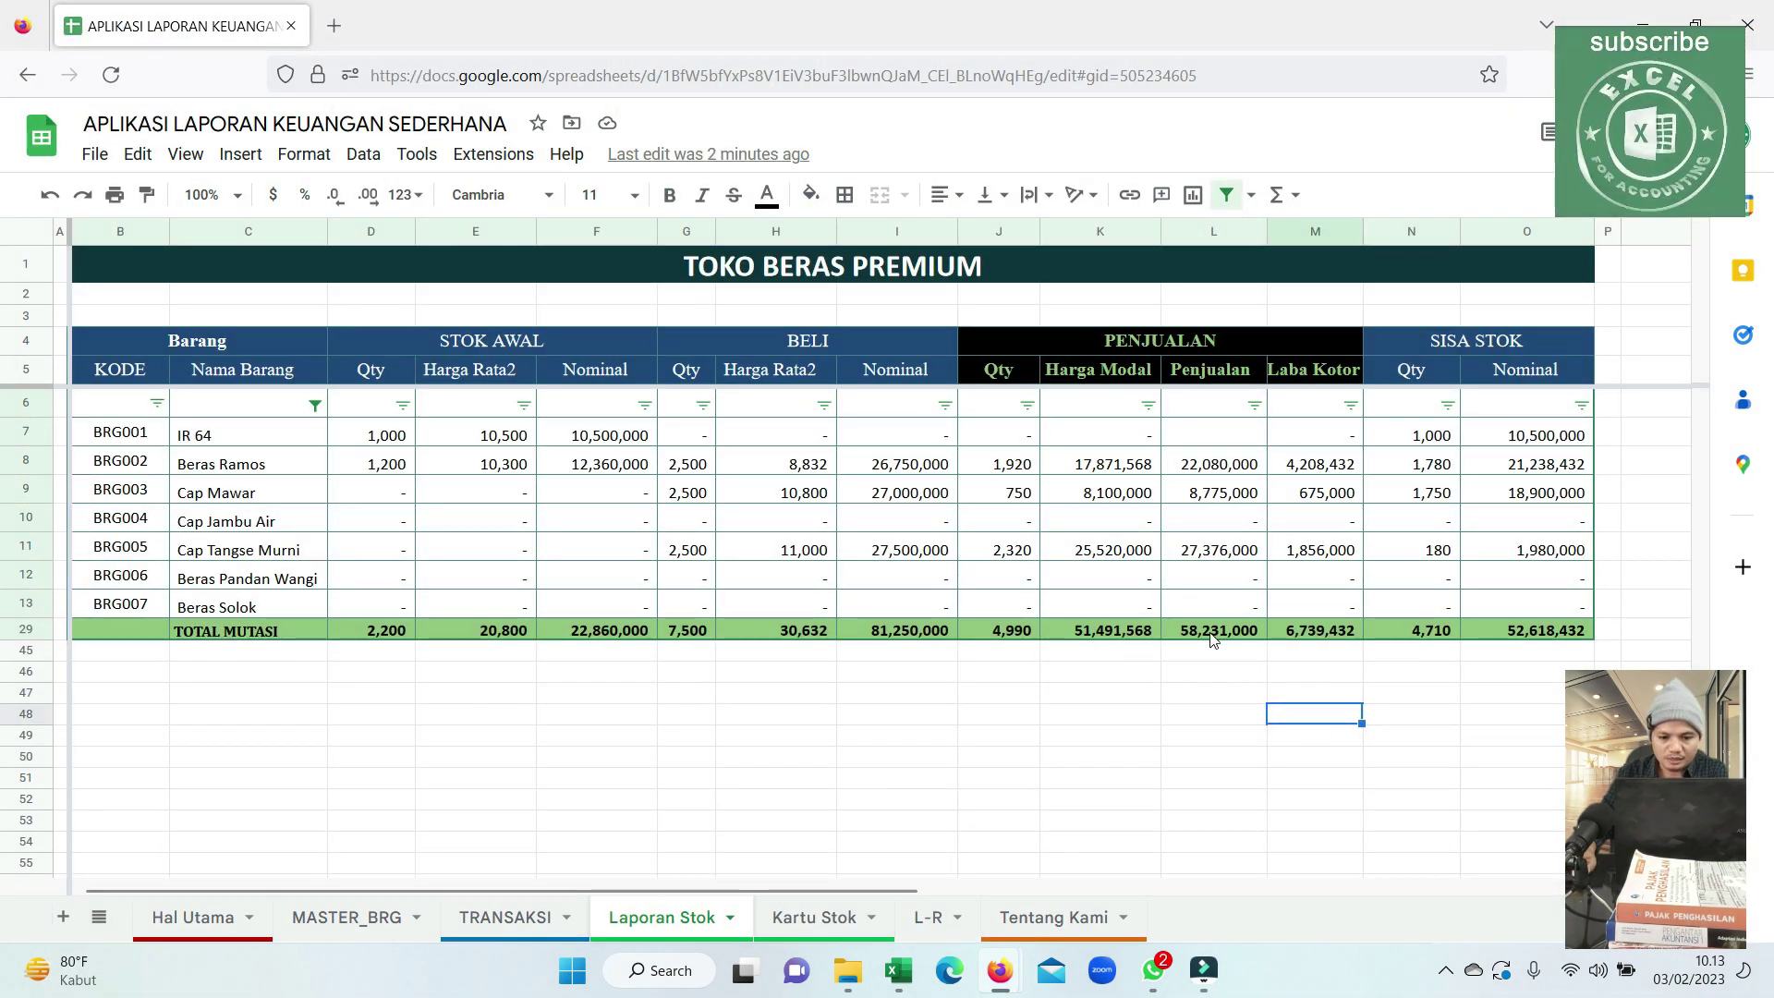
{"action": "left_click", "coordinate": [1109, 631]}
{"action": "double_click", "coordinate": [1114, 635]}
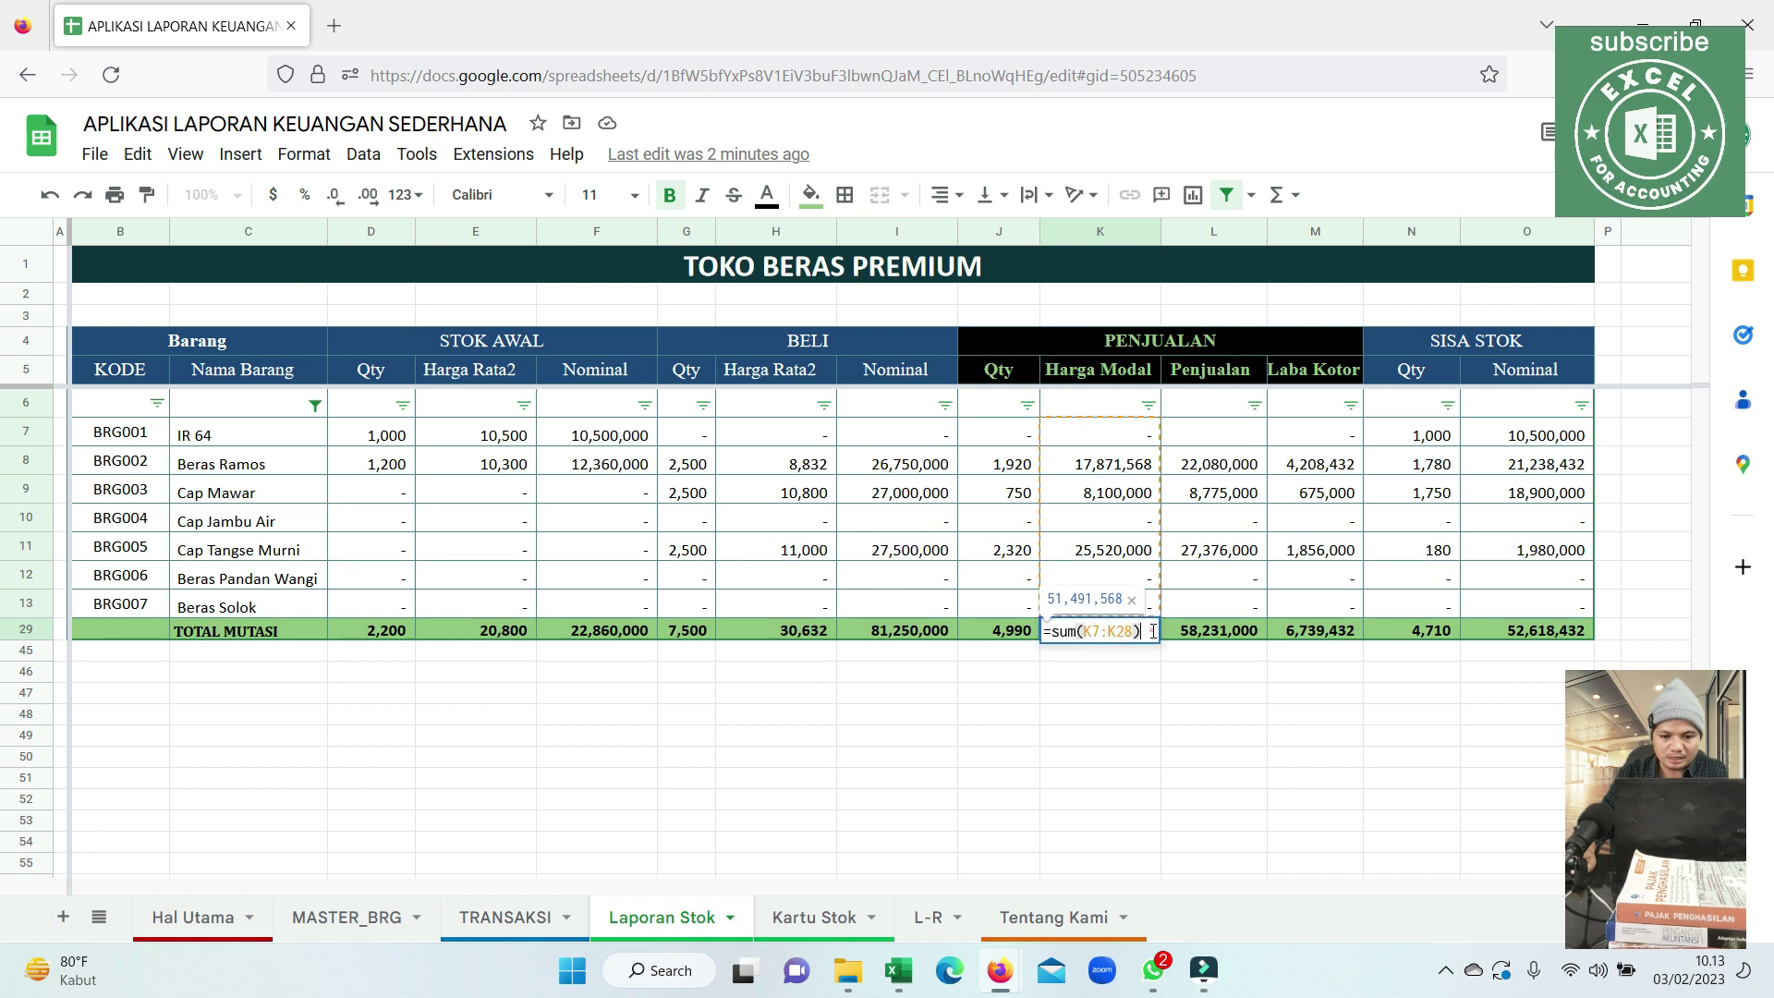
{"action": "left_click", "coordinate": [1149, 682]}
{"action": "left_click", "coordinate": [919, 918]}
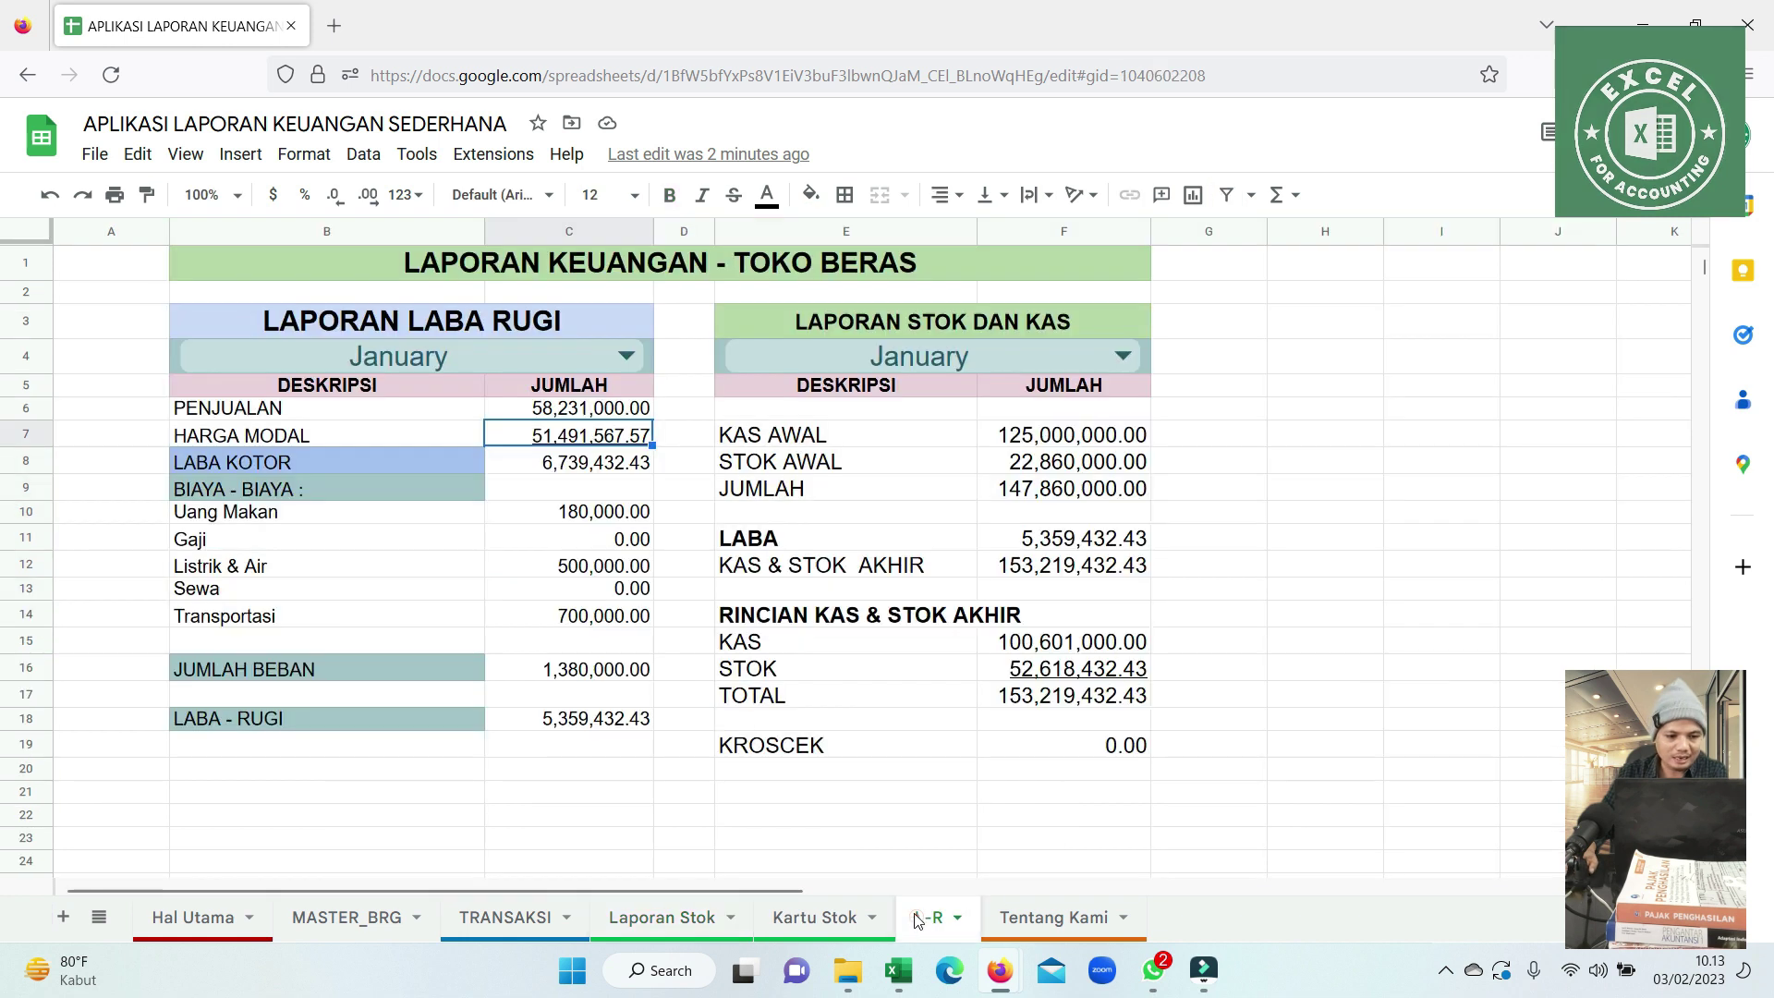
Review the profit and loss report from LABA KOTOR through the Uang Makan, Listrik & Air and Transportasi costs to JUMLAH BEBAN and LABA - RUGI.
{"action": "left_click", "coordinate": [626, 467]}
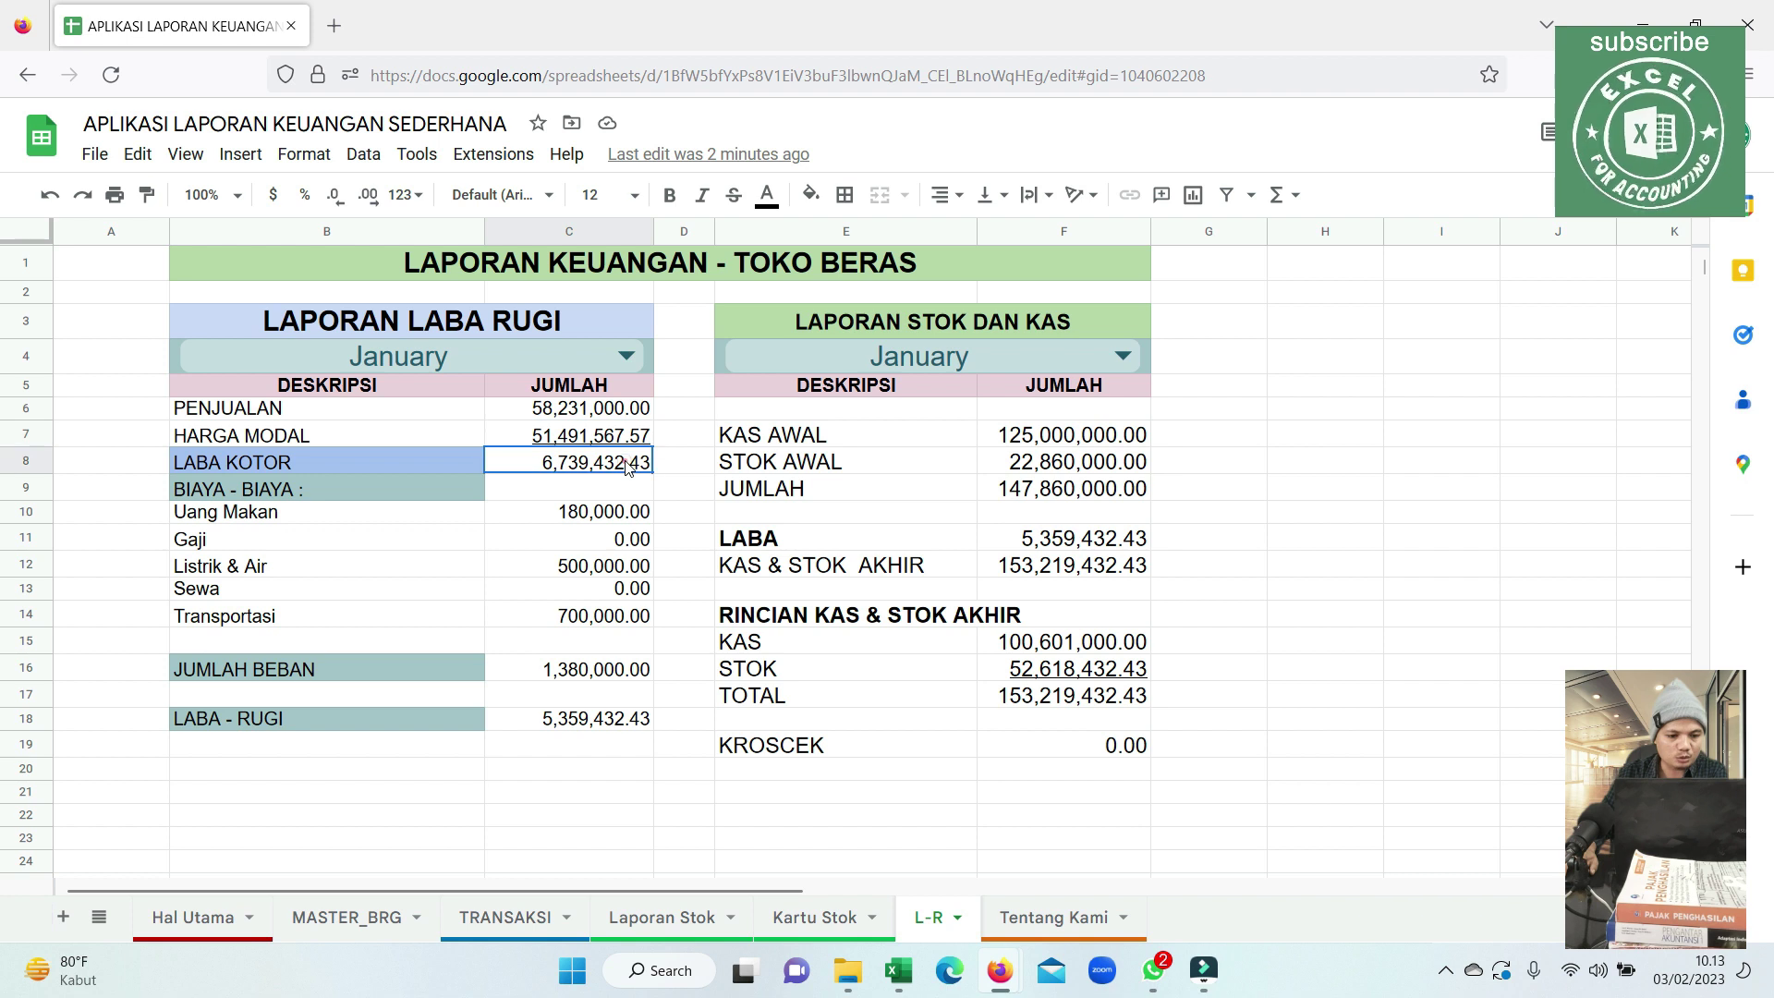
{"action": "left_click", "coordinate": [285, 514]}
{"action": "left_click", "coordinate": [593, 511]}
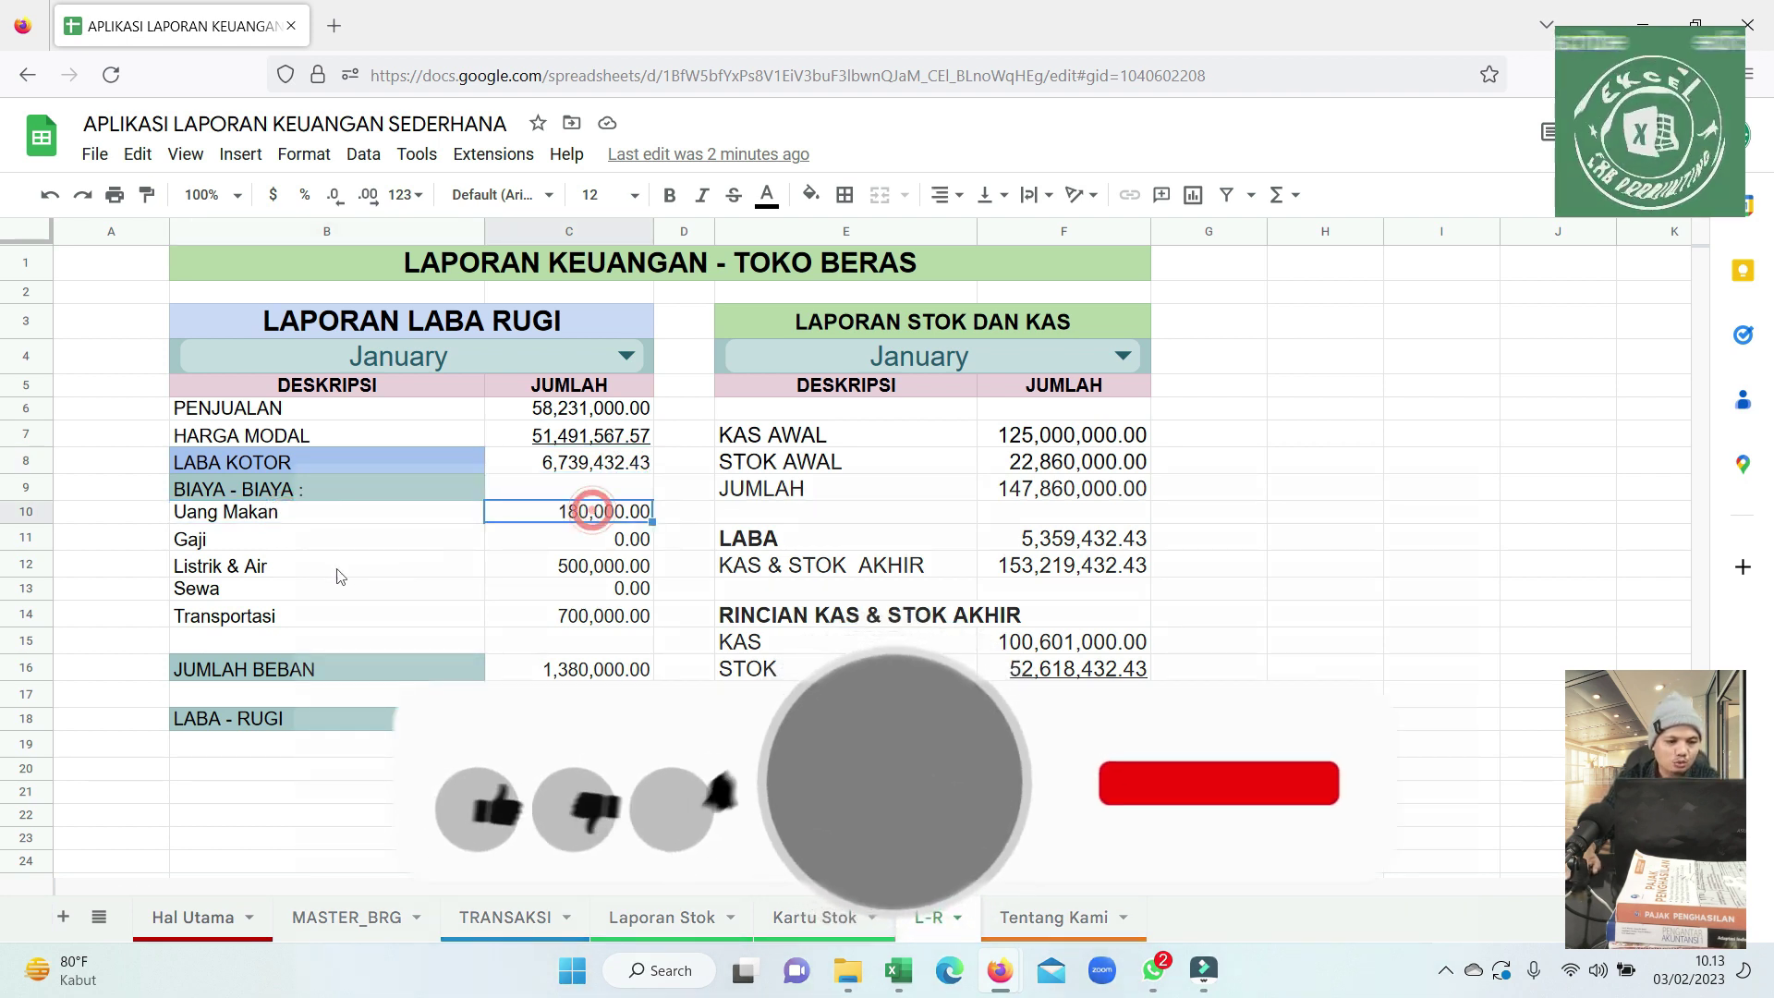
{"action": "left_click", "coordinate": [605, 571]}
{"action": "left_click", "coordinate": [480, 625]}
{"action": "left_click", "coordinate": [599, 617]}
{"action": "left_click", "coordinate": [564, 667]}
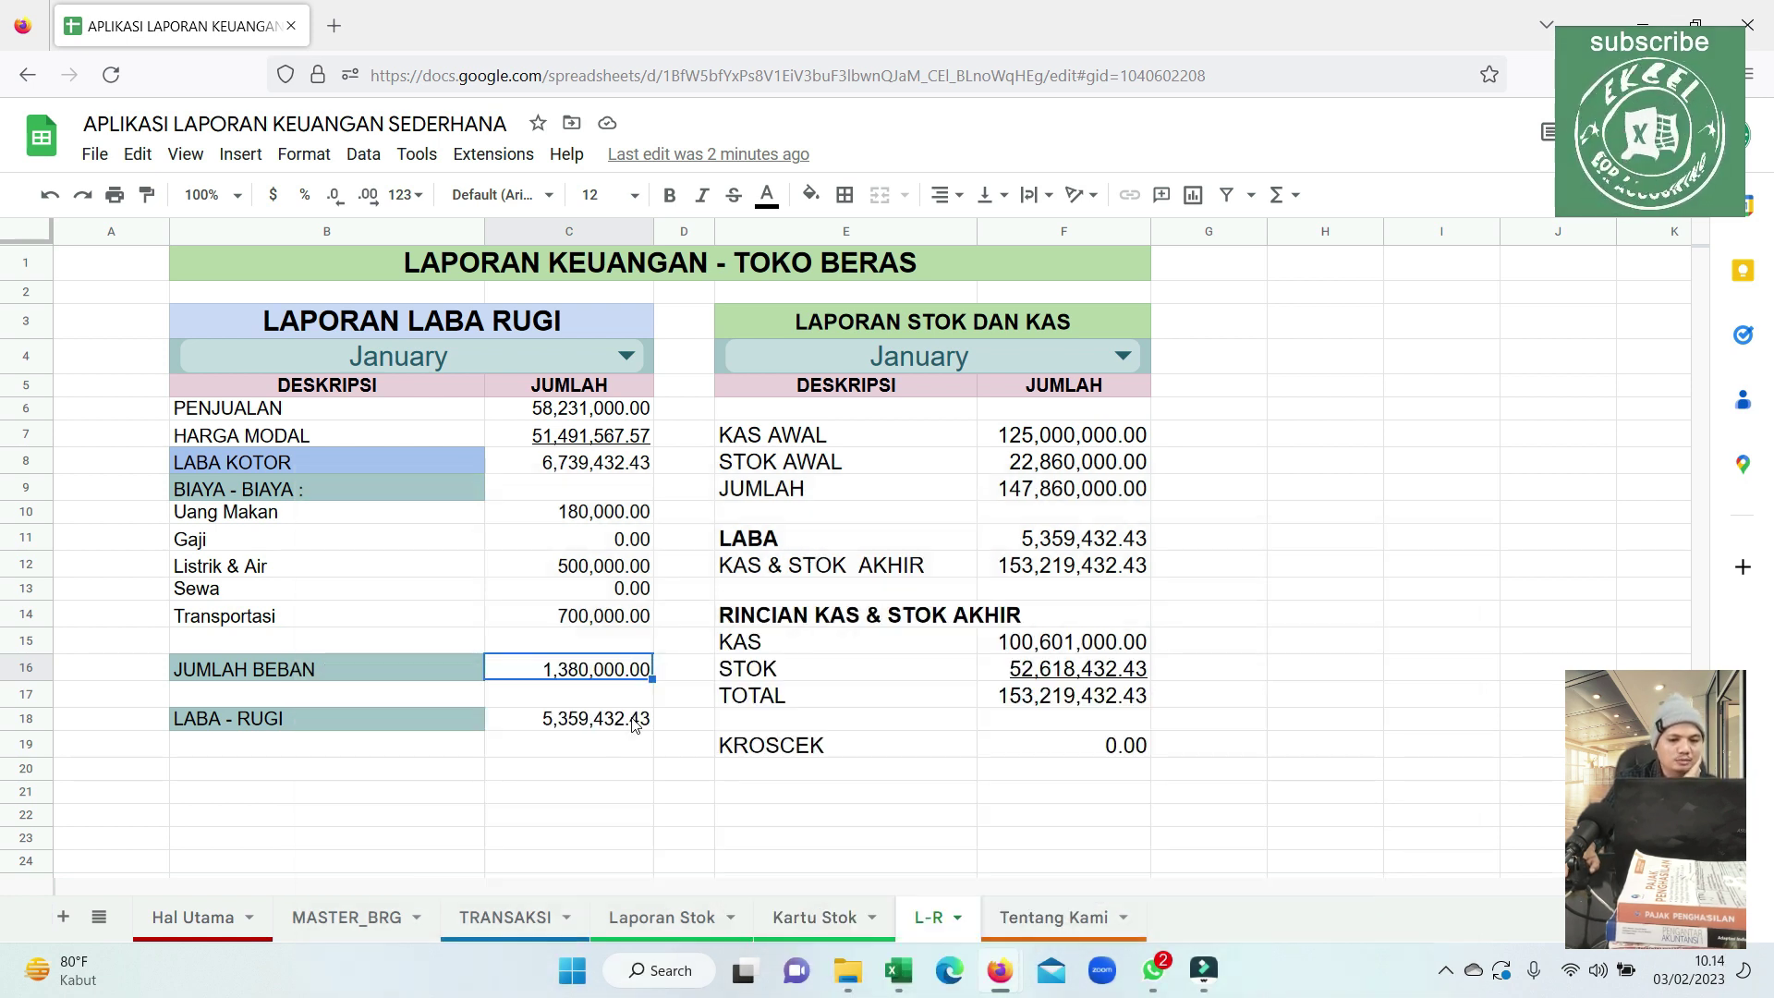
{"action": "left_click", "coordinate": [636, 729]}
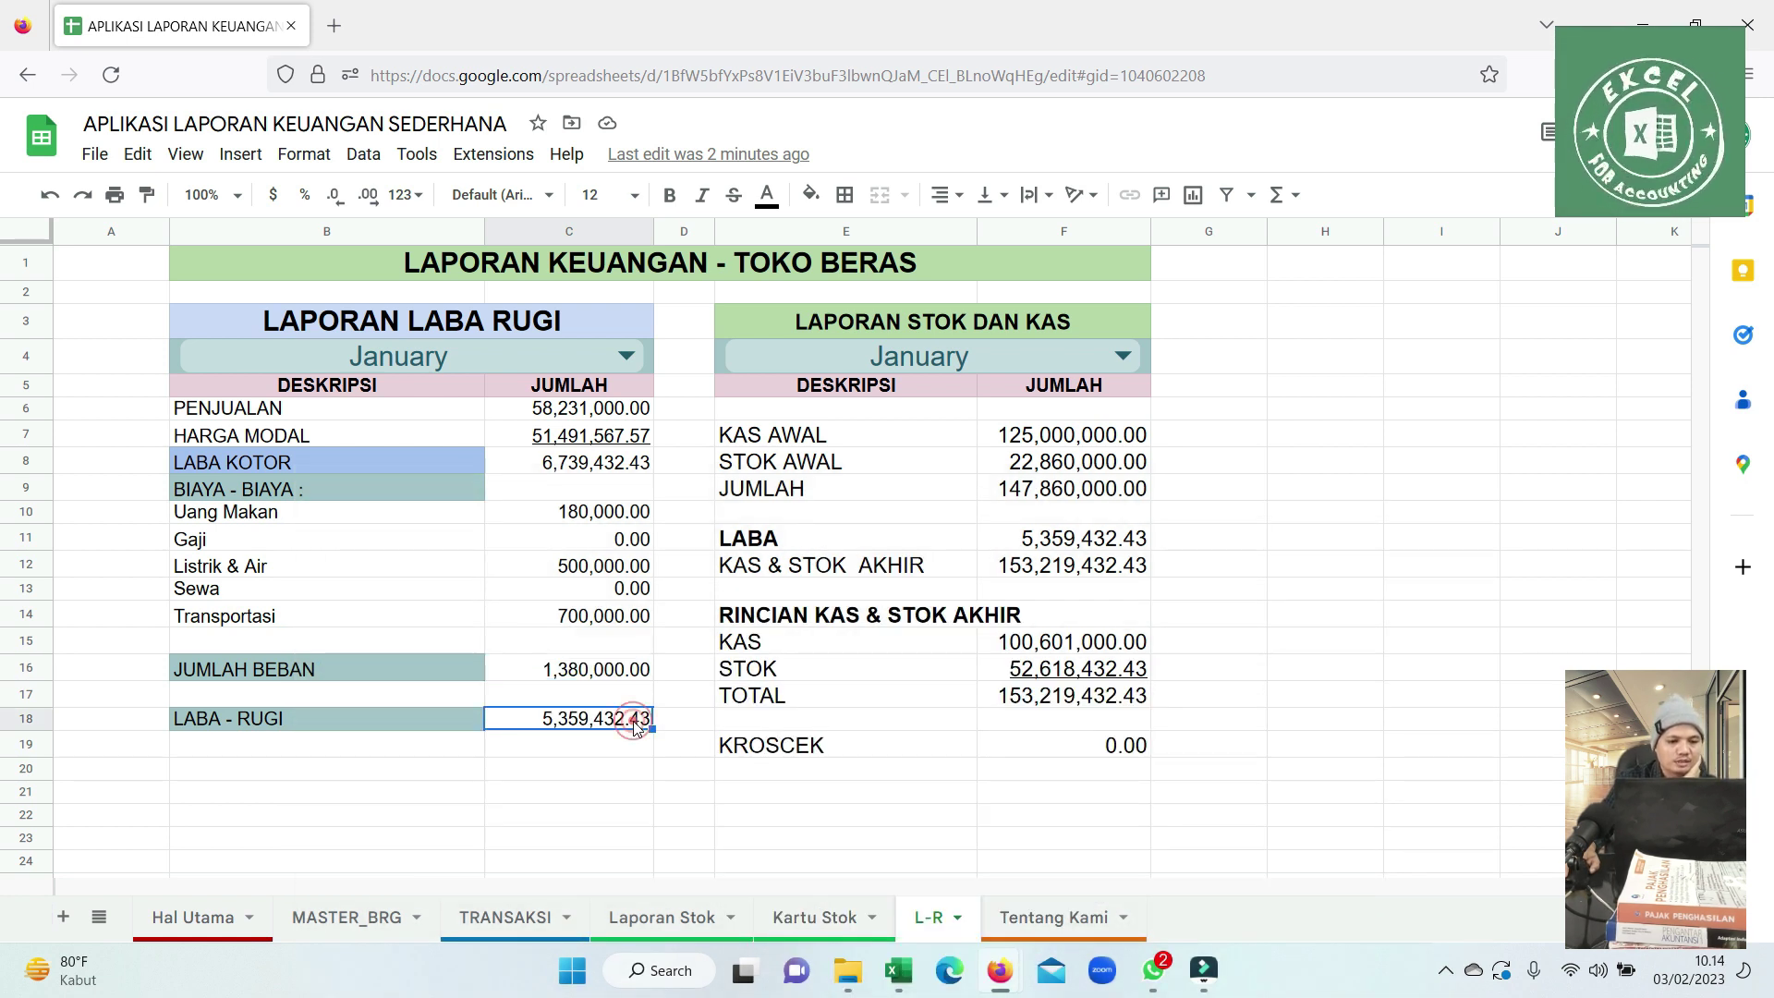
Check the Sewa expense line and its amount in the profit and loss report.
{"action": "left_click", "coordinate": [271, 588]}
{"action": "left_click", "coordinate": [619, 589]}
{"action": "left_click", "coordinate": [373, 599]}
{"action": "left_click", "coordinate": [583, 597]}
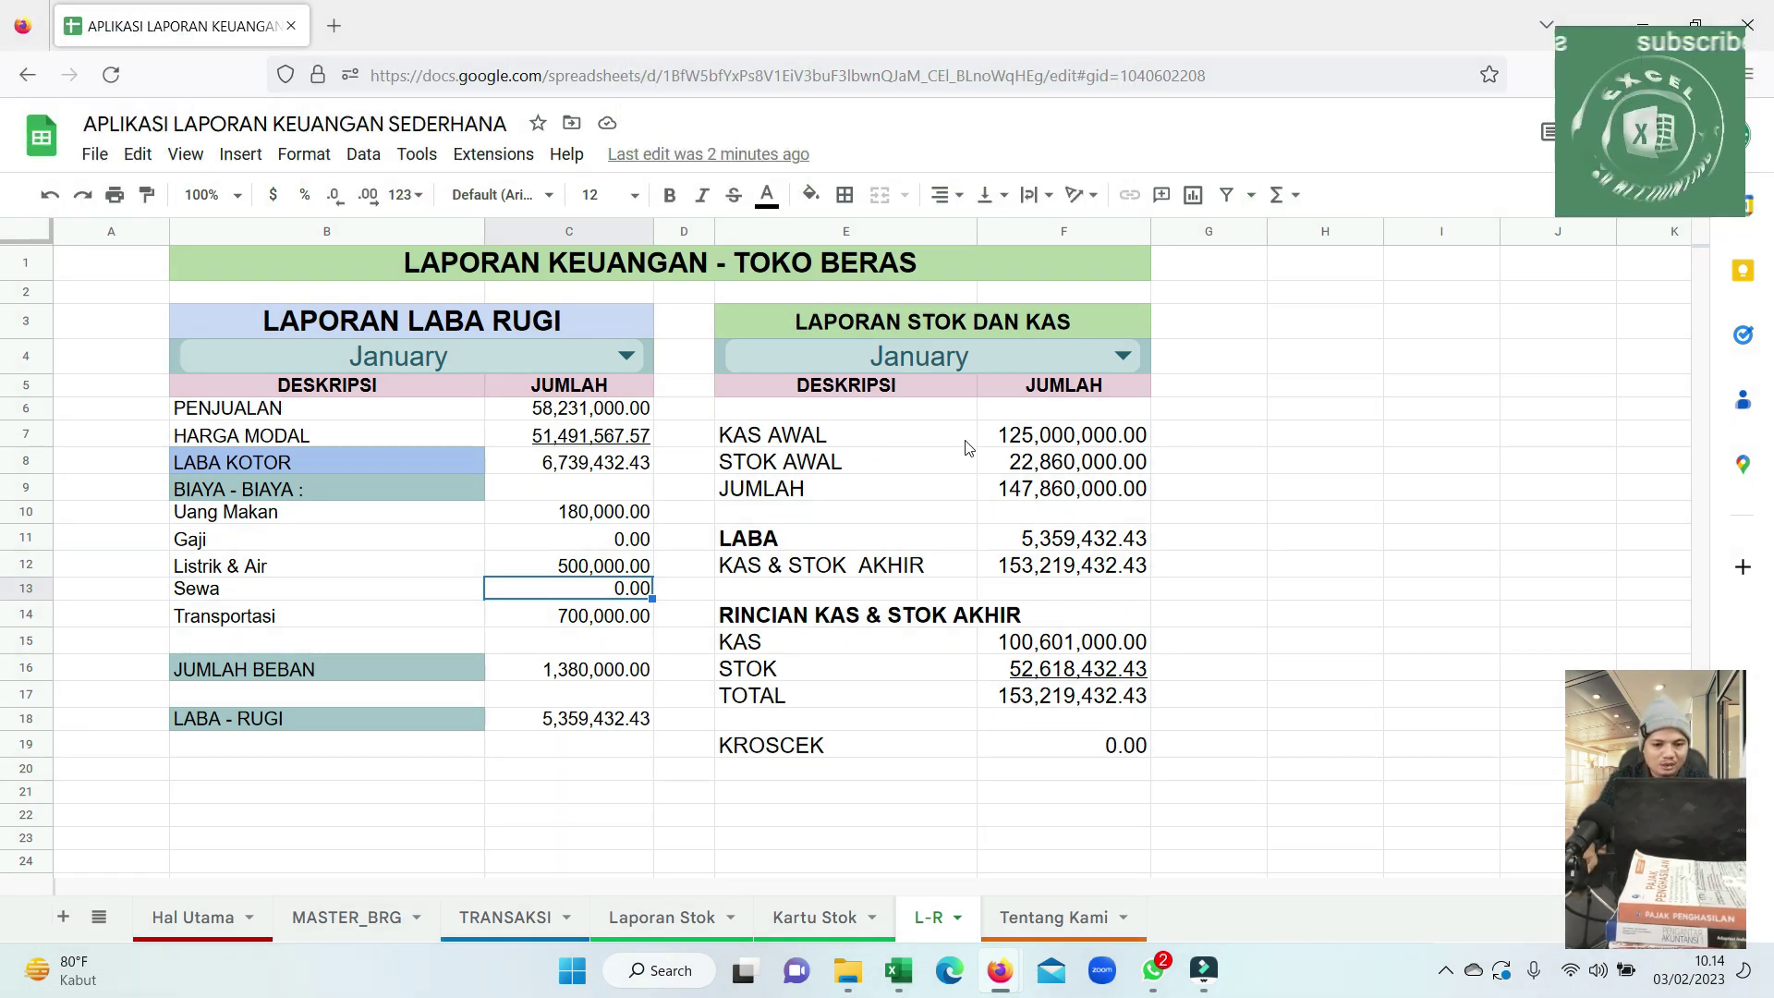
Review KAS AWAL, STOK AWAL, JUMLAH, LABA and KAS & STOK AKHIR in the stock and cash report.
{"action": "left_click", "coordinate": [1072, 437]}
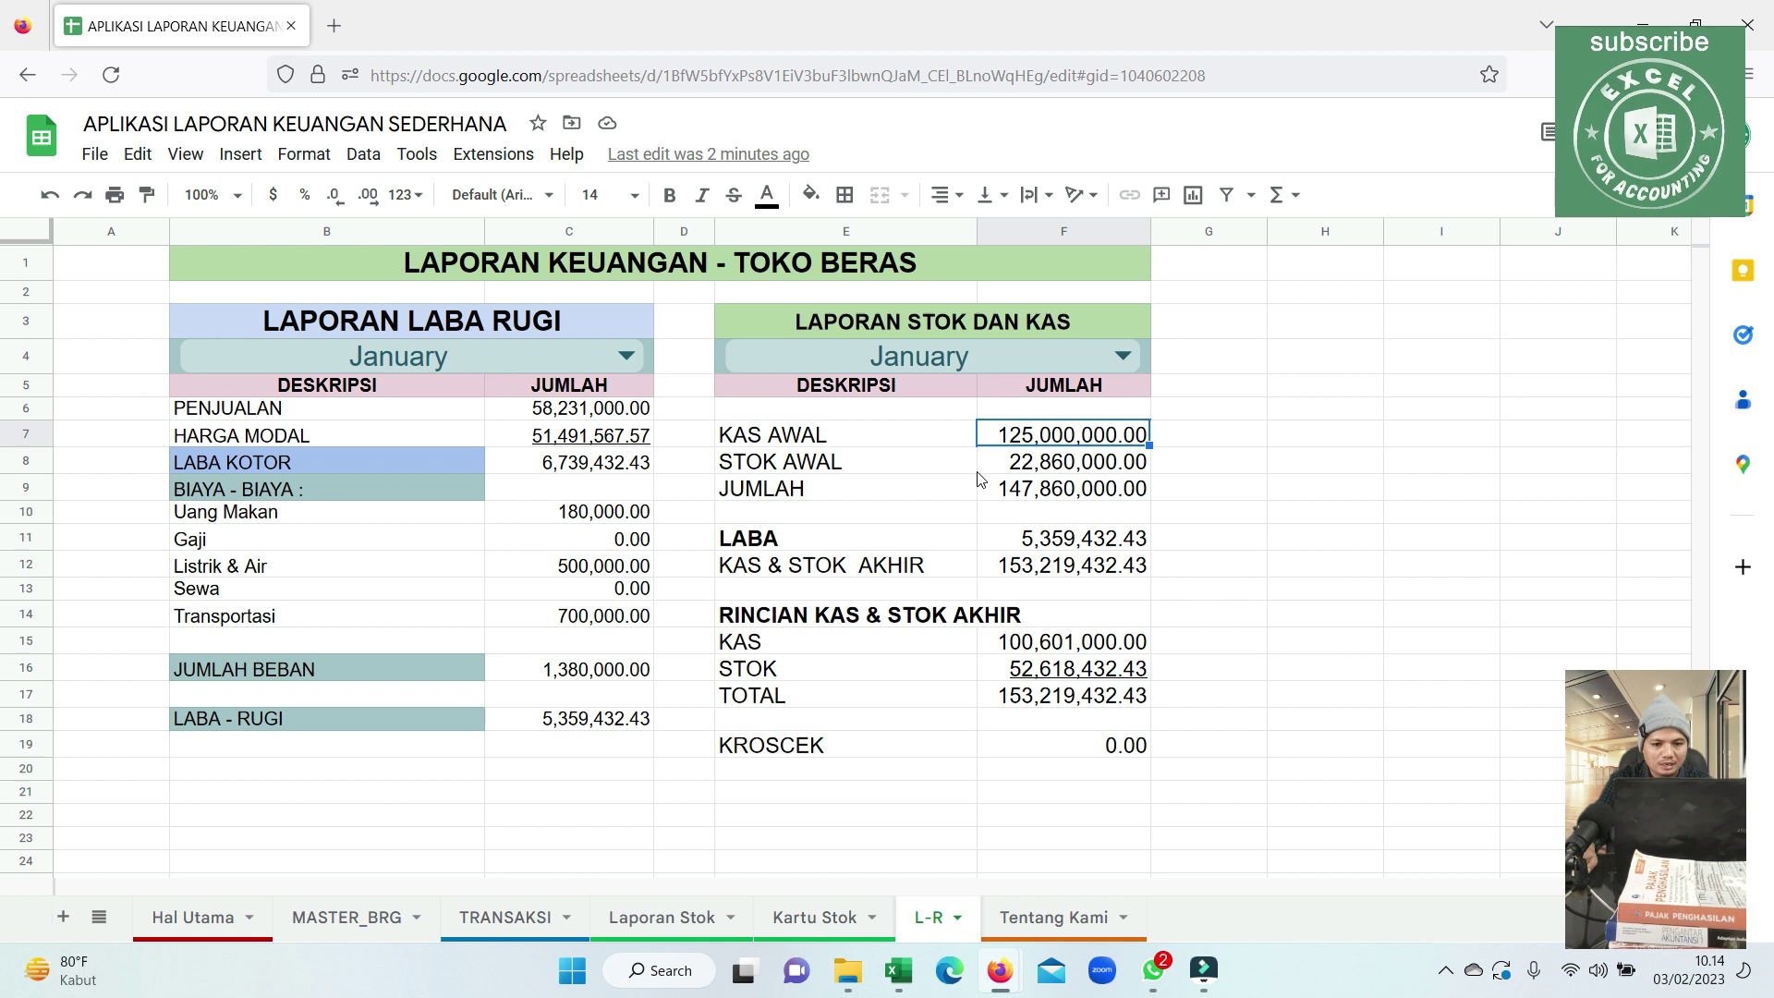
{"action": "left_click", "coordinate": [1058, 462]}
{"action": "left_click", "coordinate": [894, 488]}
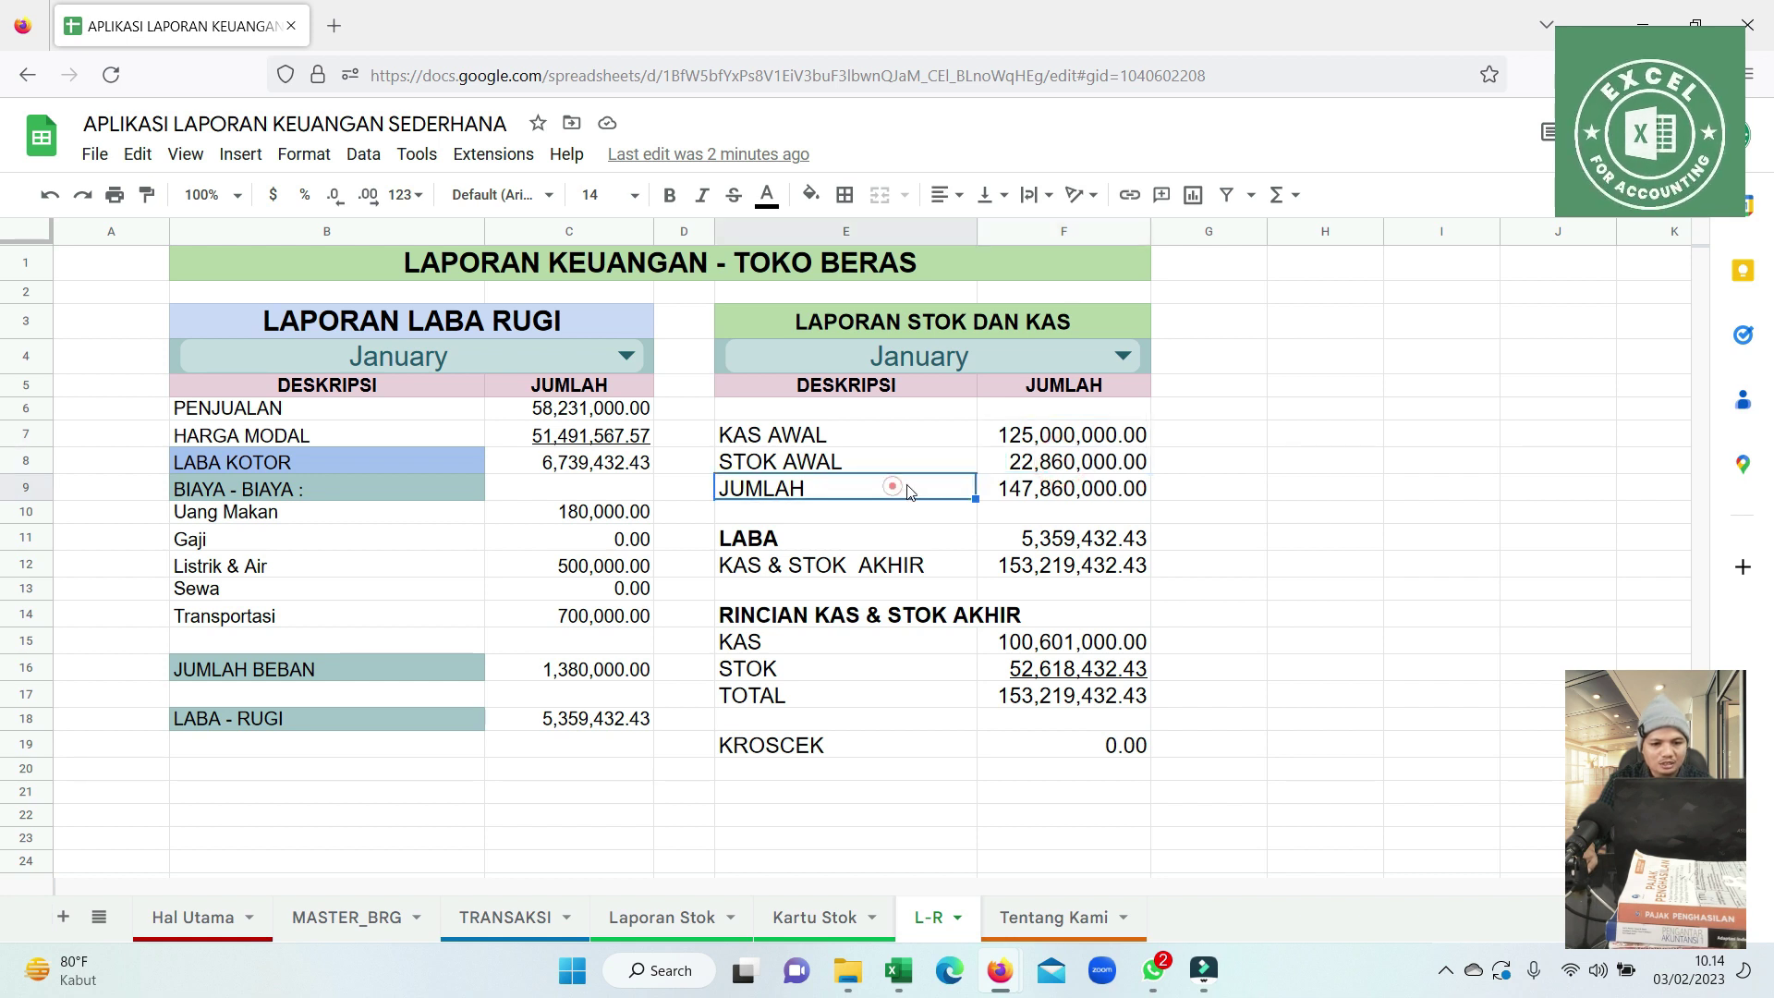
{"action": "left_click", "coordinate": [1064, 490]}
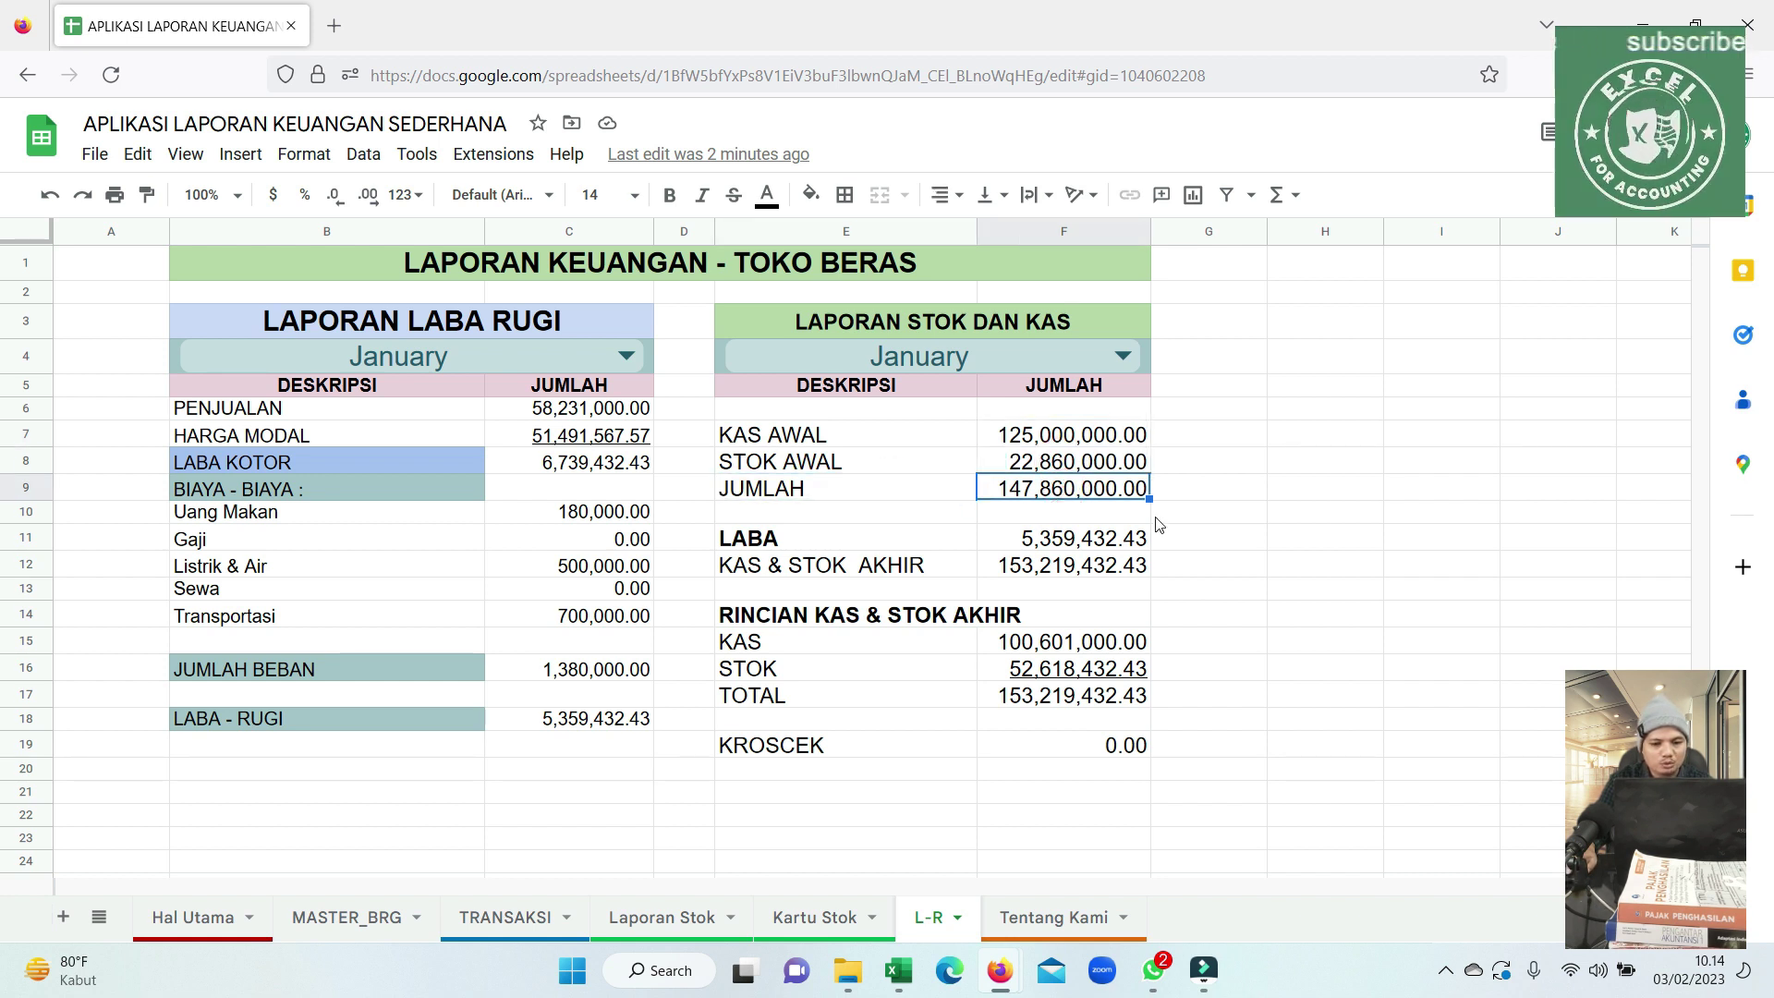
{"action": "left_click", "coordinate": [1058, 544]}
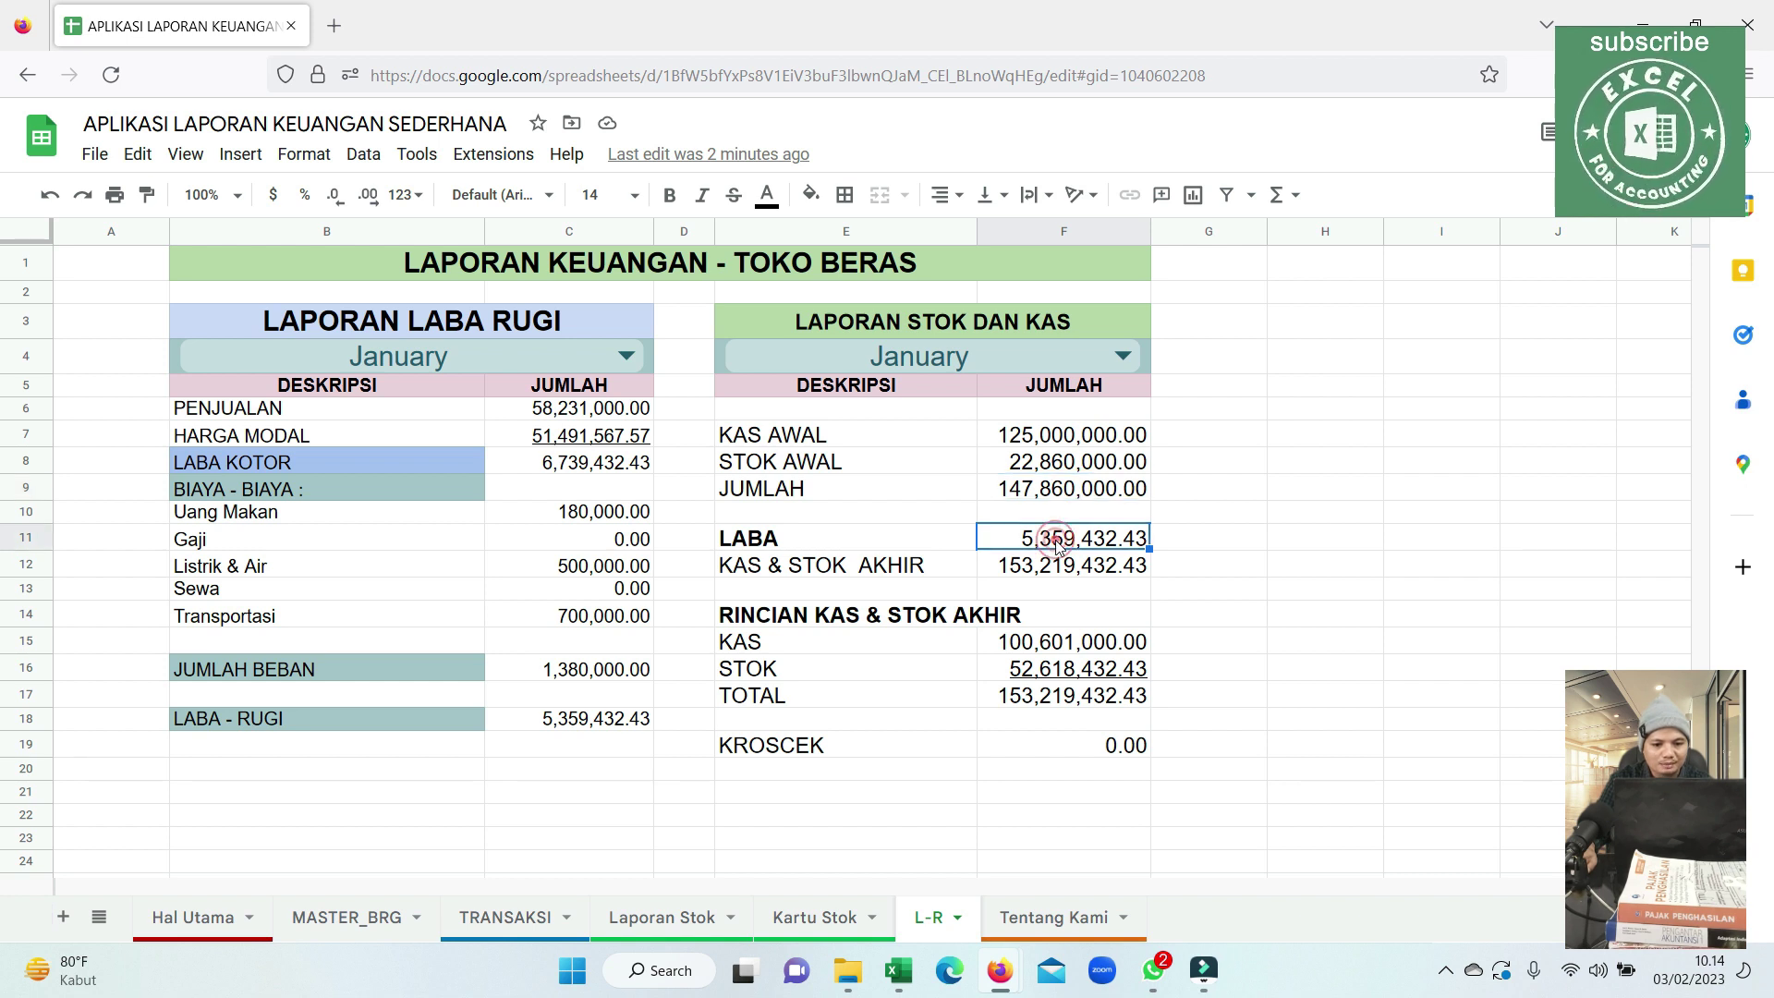
{"action": "left_click", "coordinate": [772, 571]}
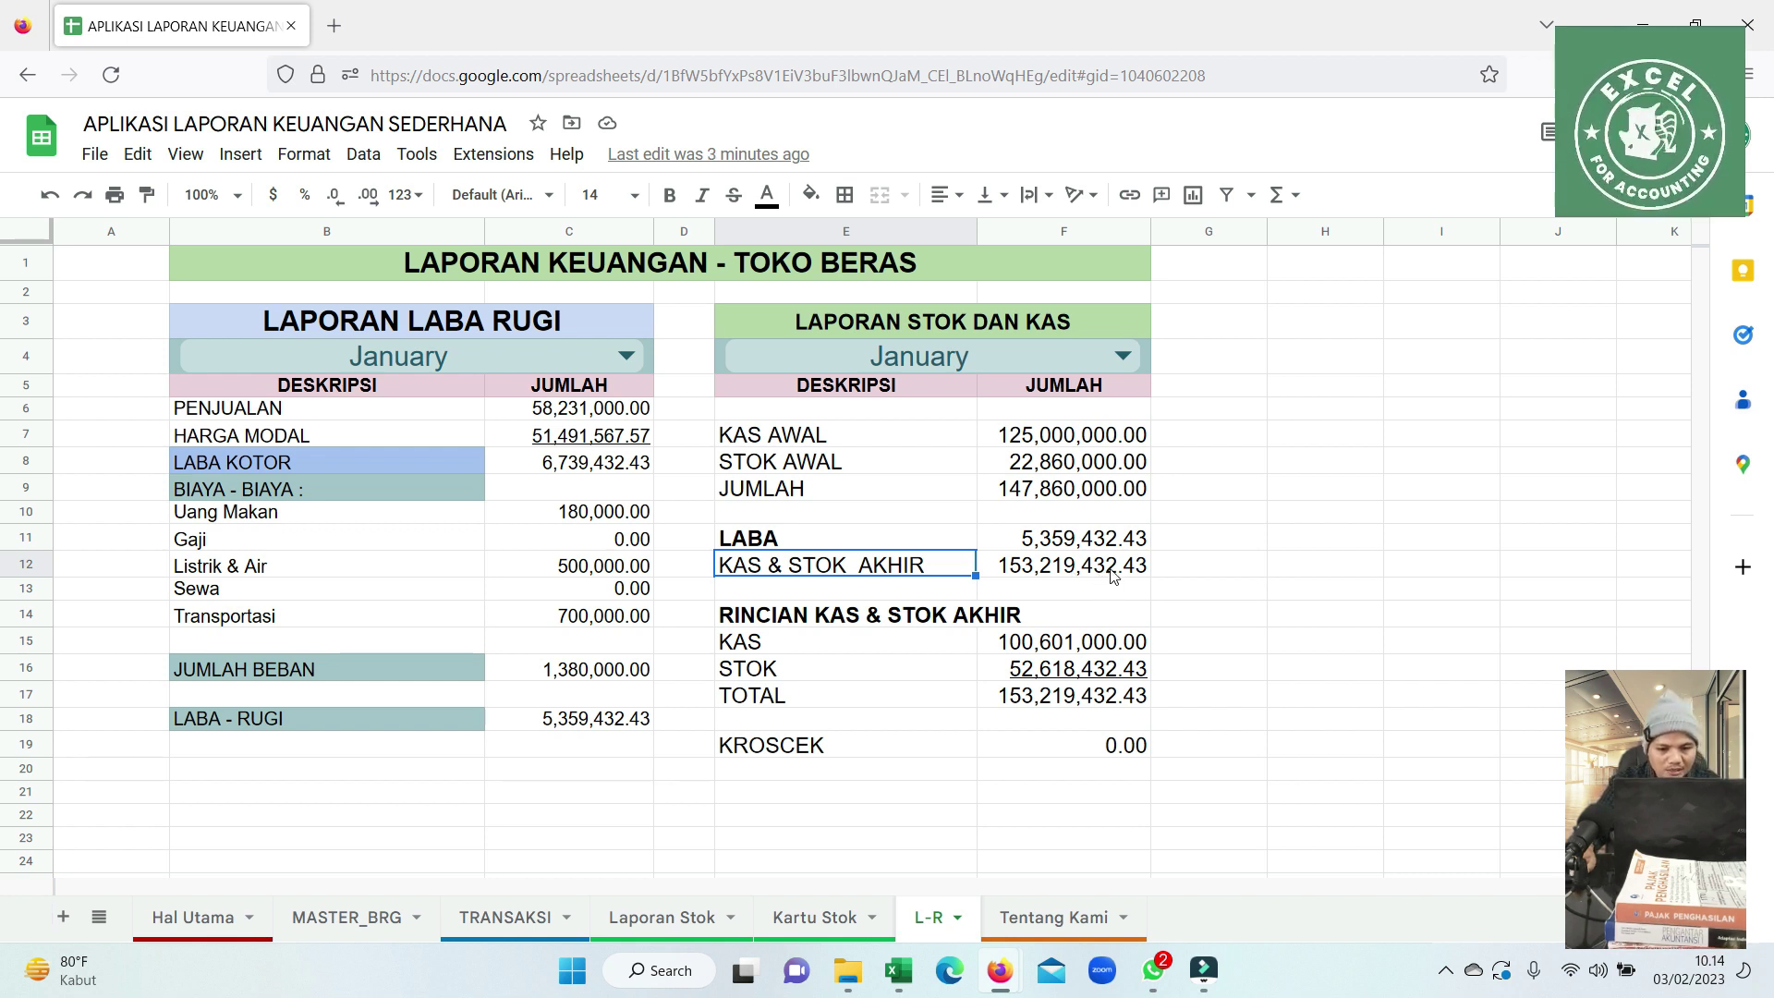
Inspect the formulas behind KAS, STOK and TOTAL under RINCIAN KAS & STOK AKHIR, leaving them unedited.
{"action": "left_click", "coordinate": [840, 643]}
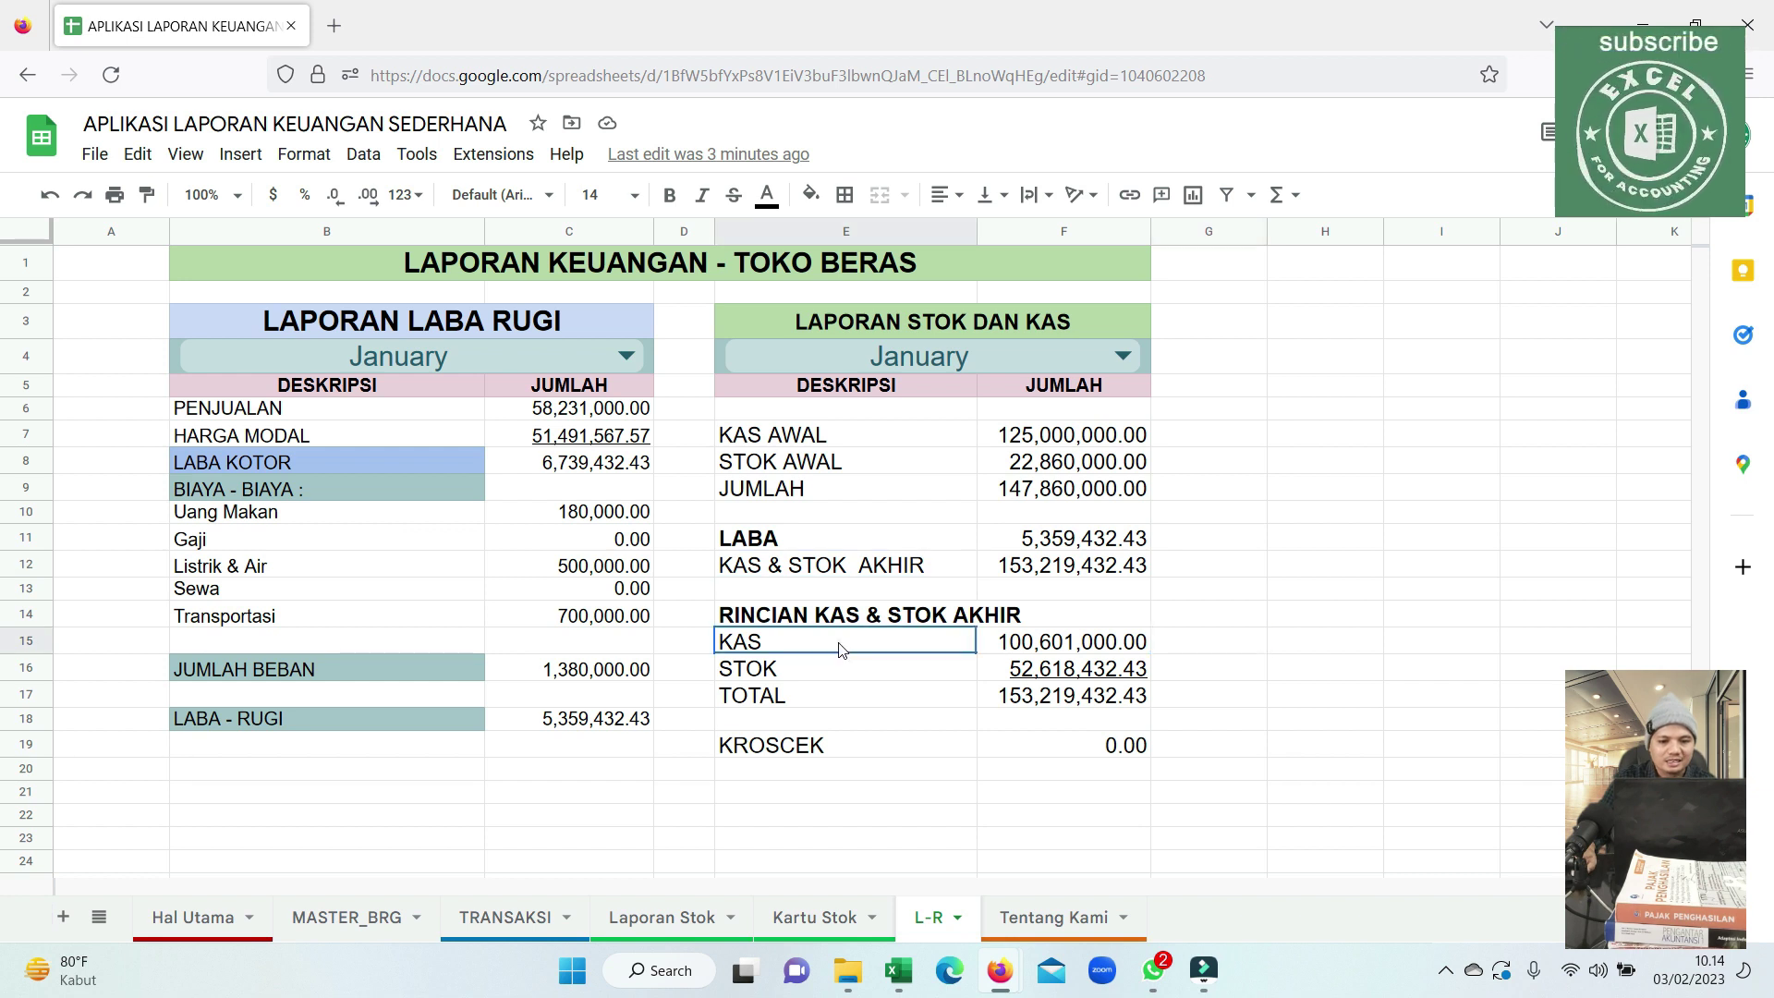
{"action": "left_click", "coordinate": [1097, 644]}
{"action": "double_click", "coordinate": [1090, 641]}
{"action": "left_click", "coordinate": [1074, 667]}
{"action": "double_click", "coordinate": [1075, 667]}
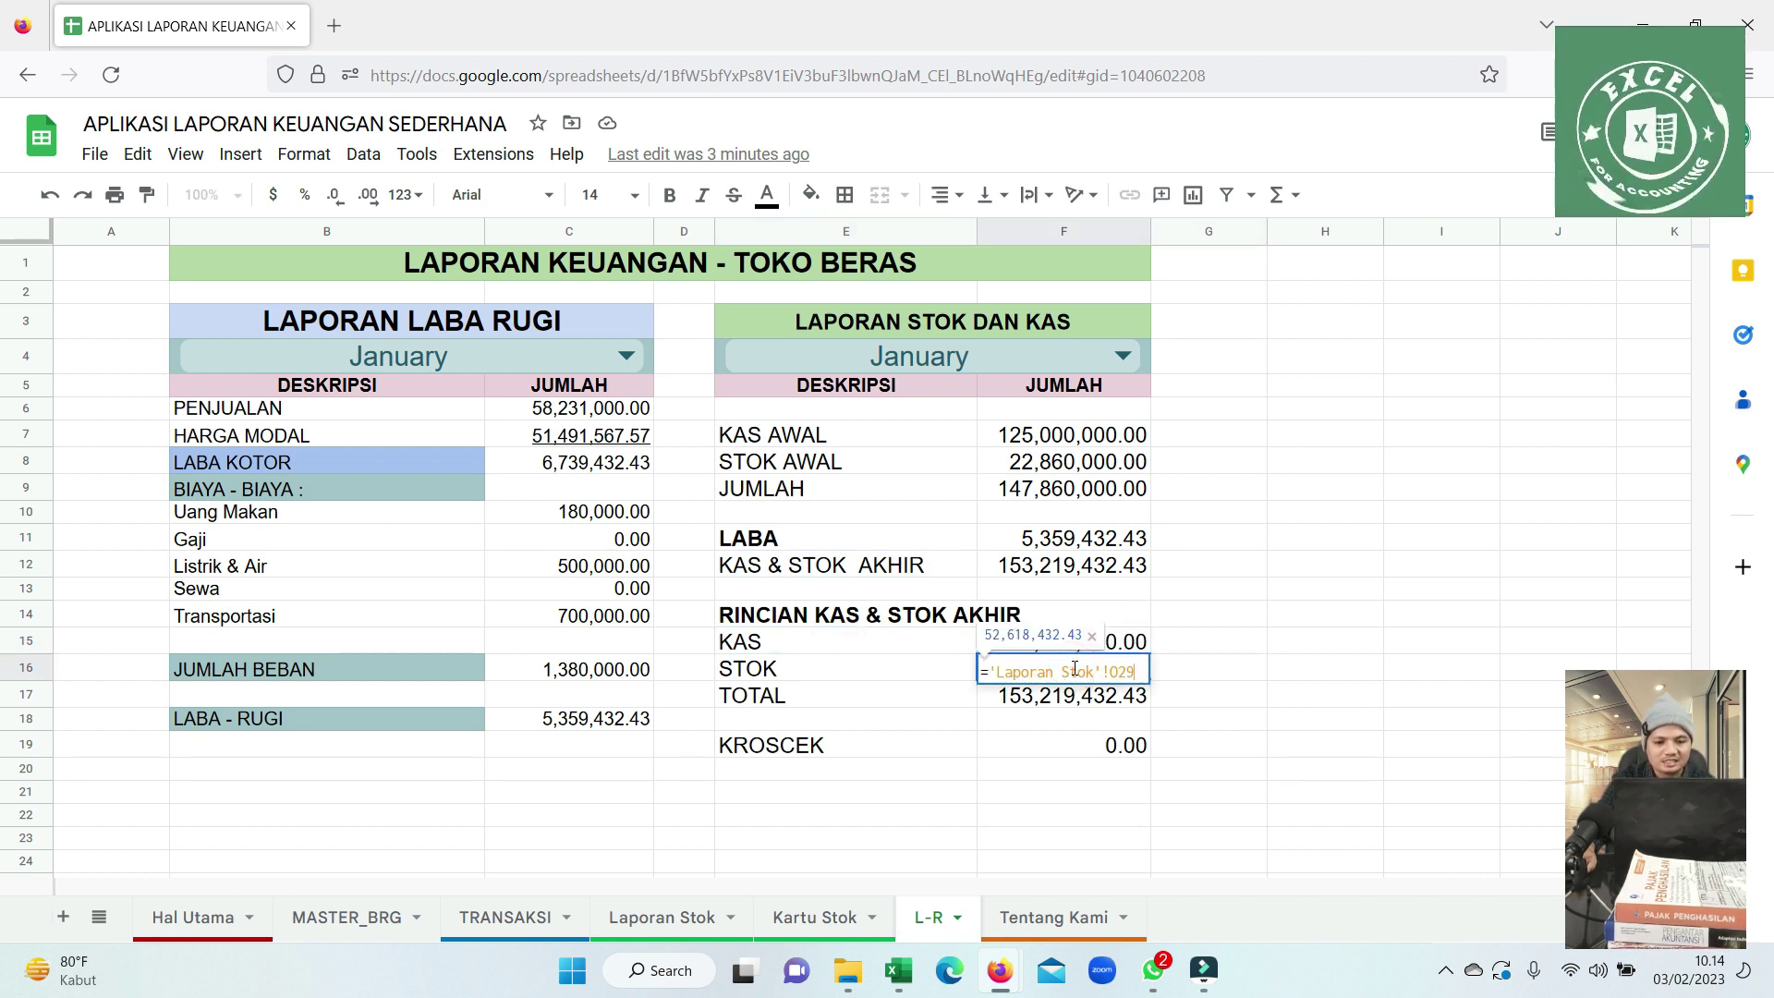
{"action": "key", "text": "Escape"}
{"action": "left_click", "coordinate": [836, 704]}
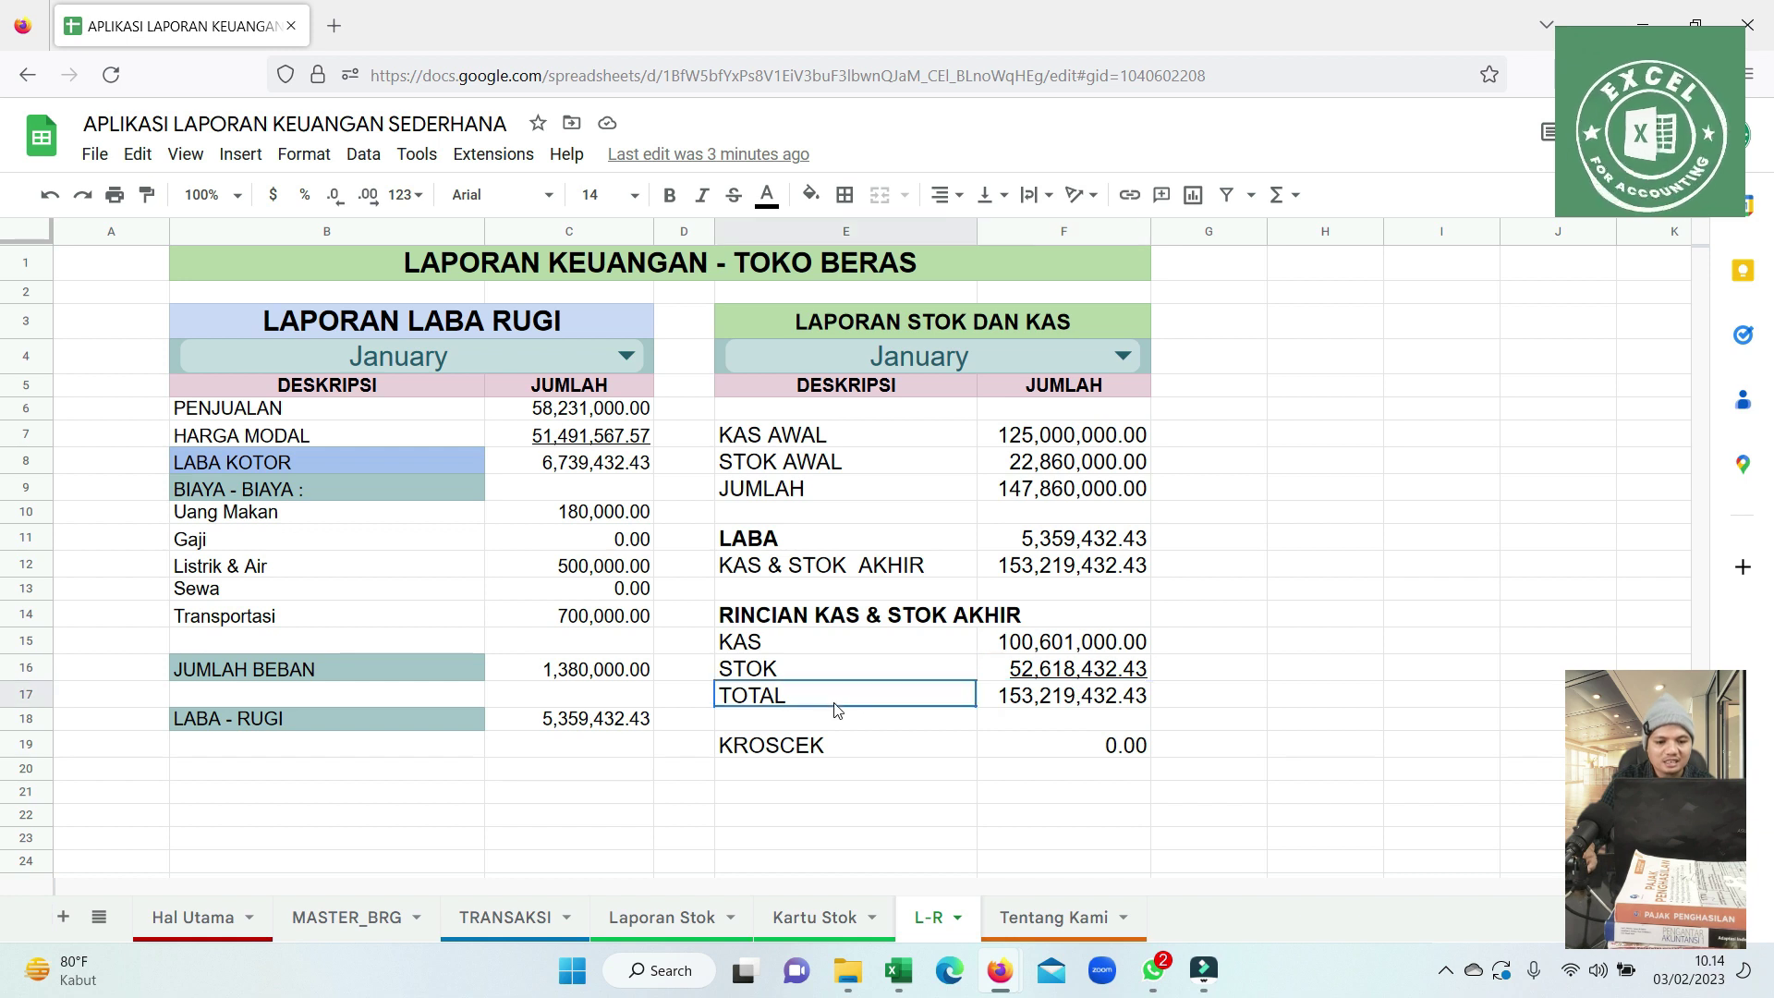
{"action": "left_click", "coordinate": [1084, 704]}
{"action": "double_click", "coordinate": [1084, 704]}
{"action": "key", "text": "Escape"}
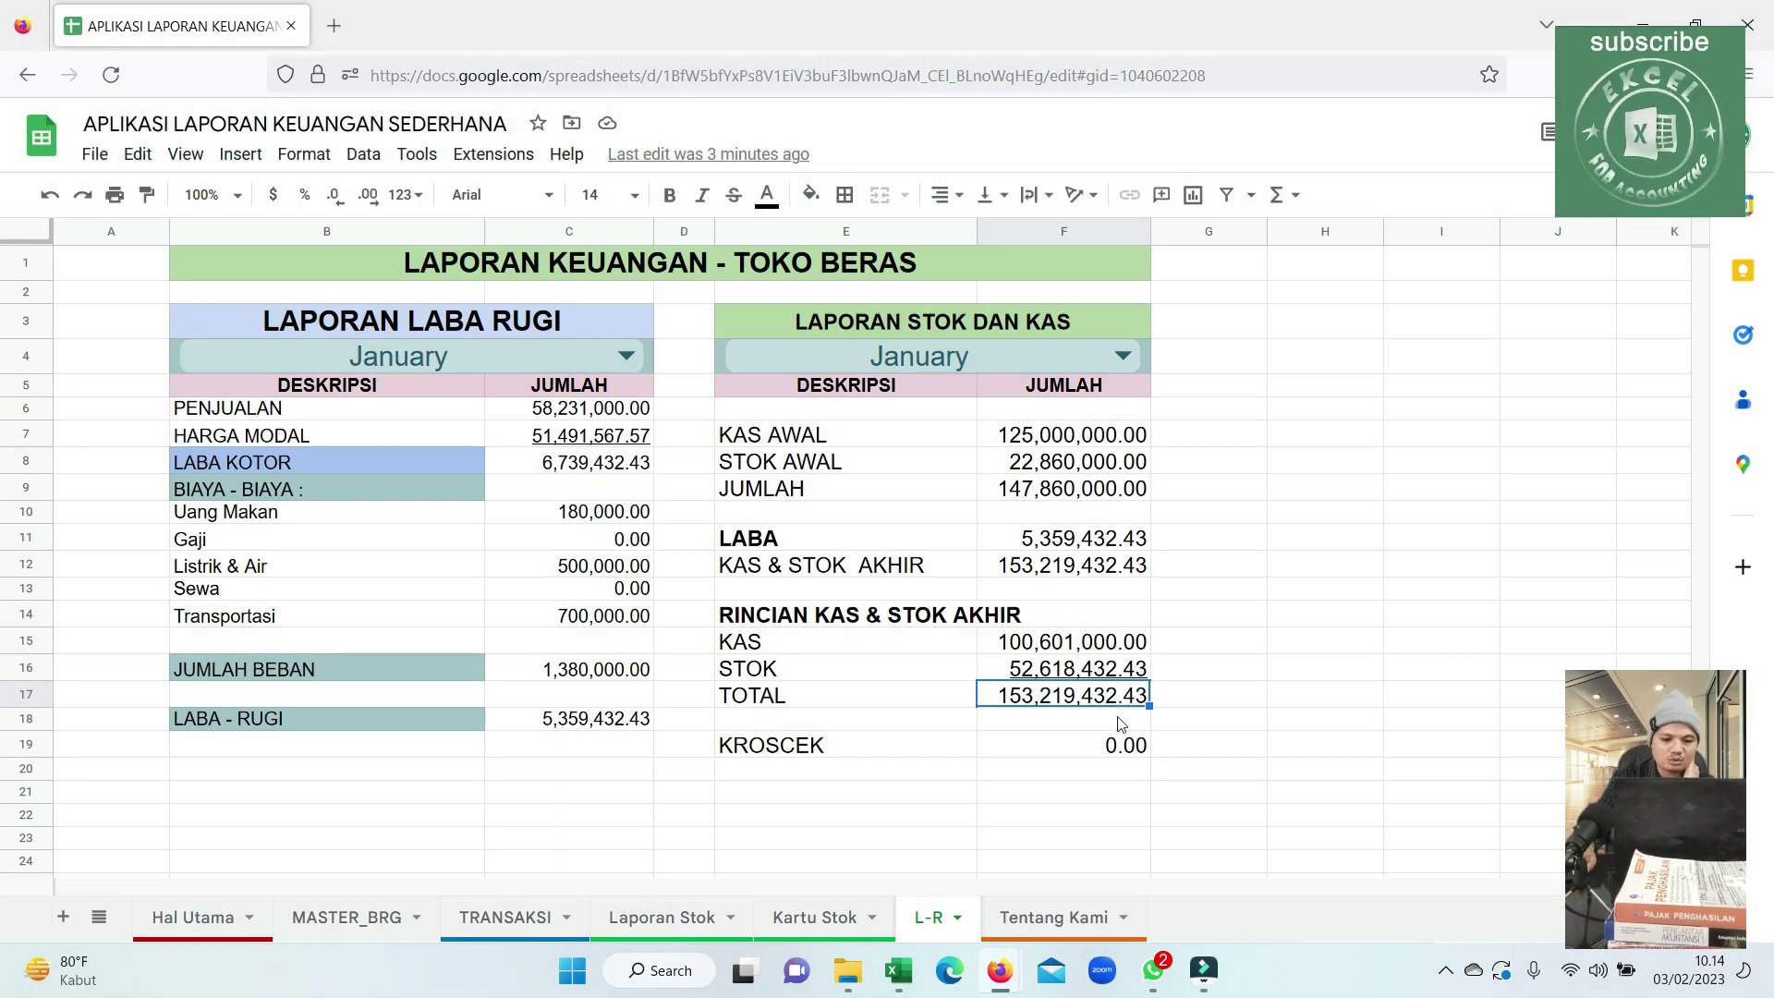
Inspect the KROSCEK formula and check its result in F19.
{"action": "left_click", "coordinate": [1090, 748]}
{"action": "double_click", "coordinate": [1090, 748]}
{"action": "left_click", "coordinate": [1216, 647]}
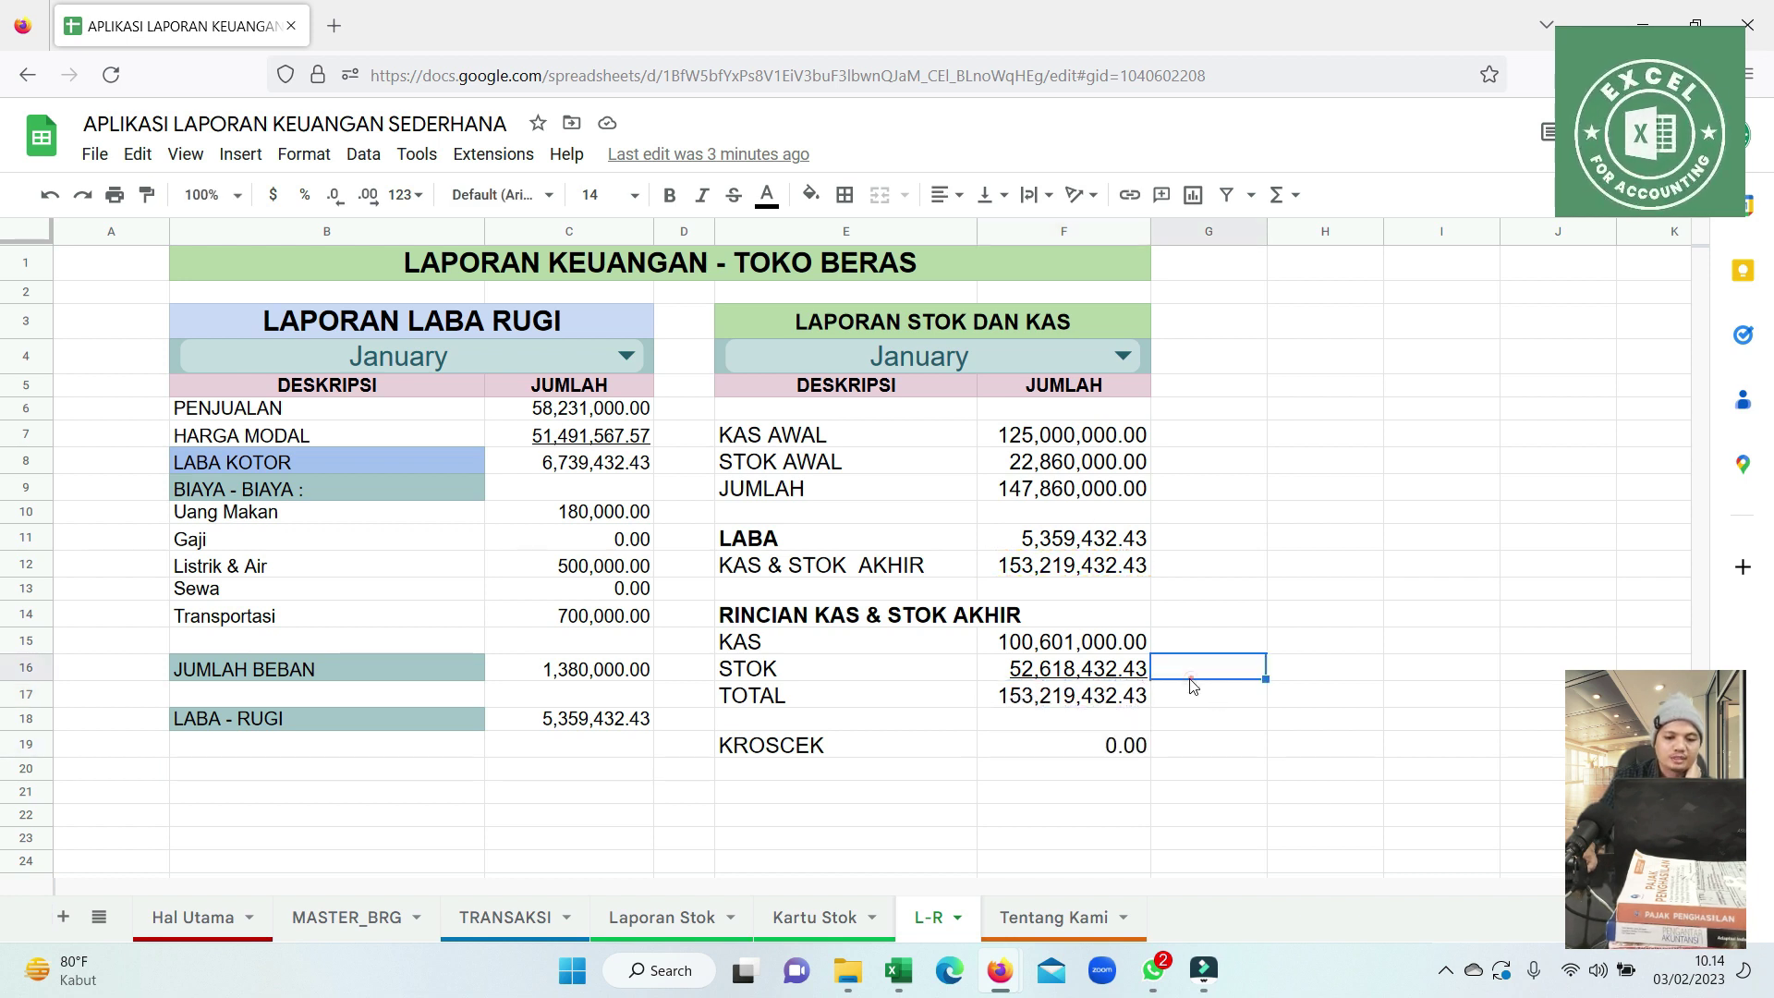
{"action": "left_click", "coordinate": [1054, 743]}
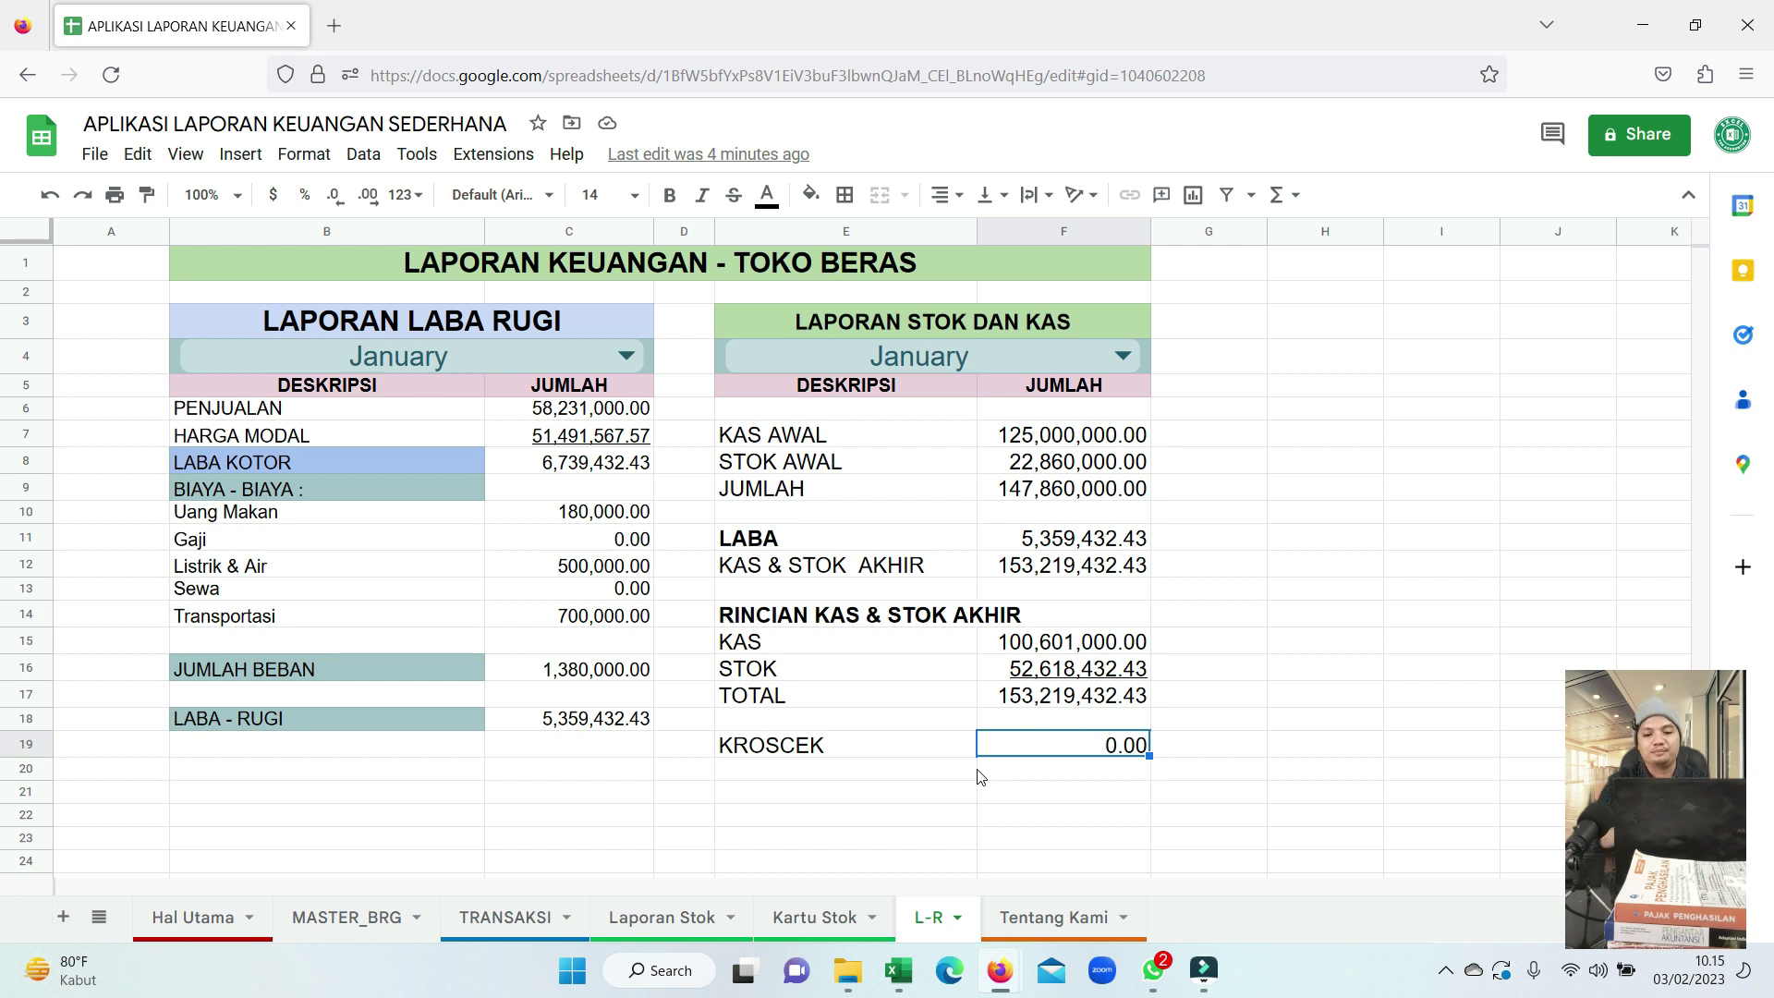
{"action": "left_click", "coordinate": [1444, 971]}
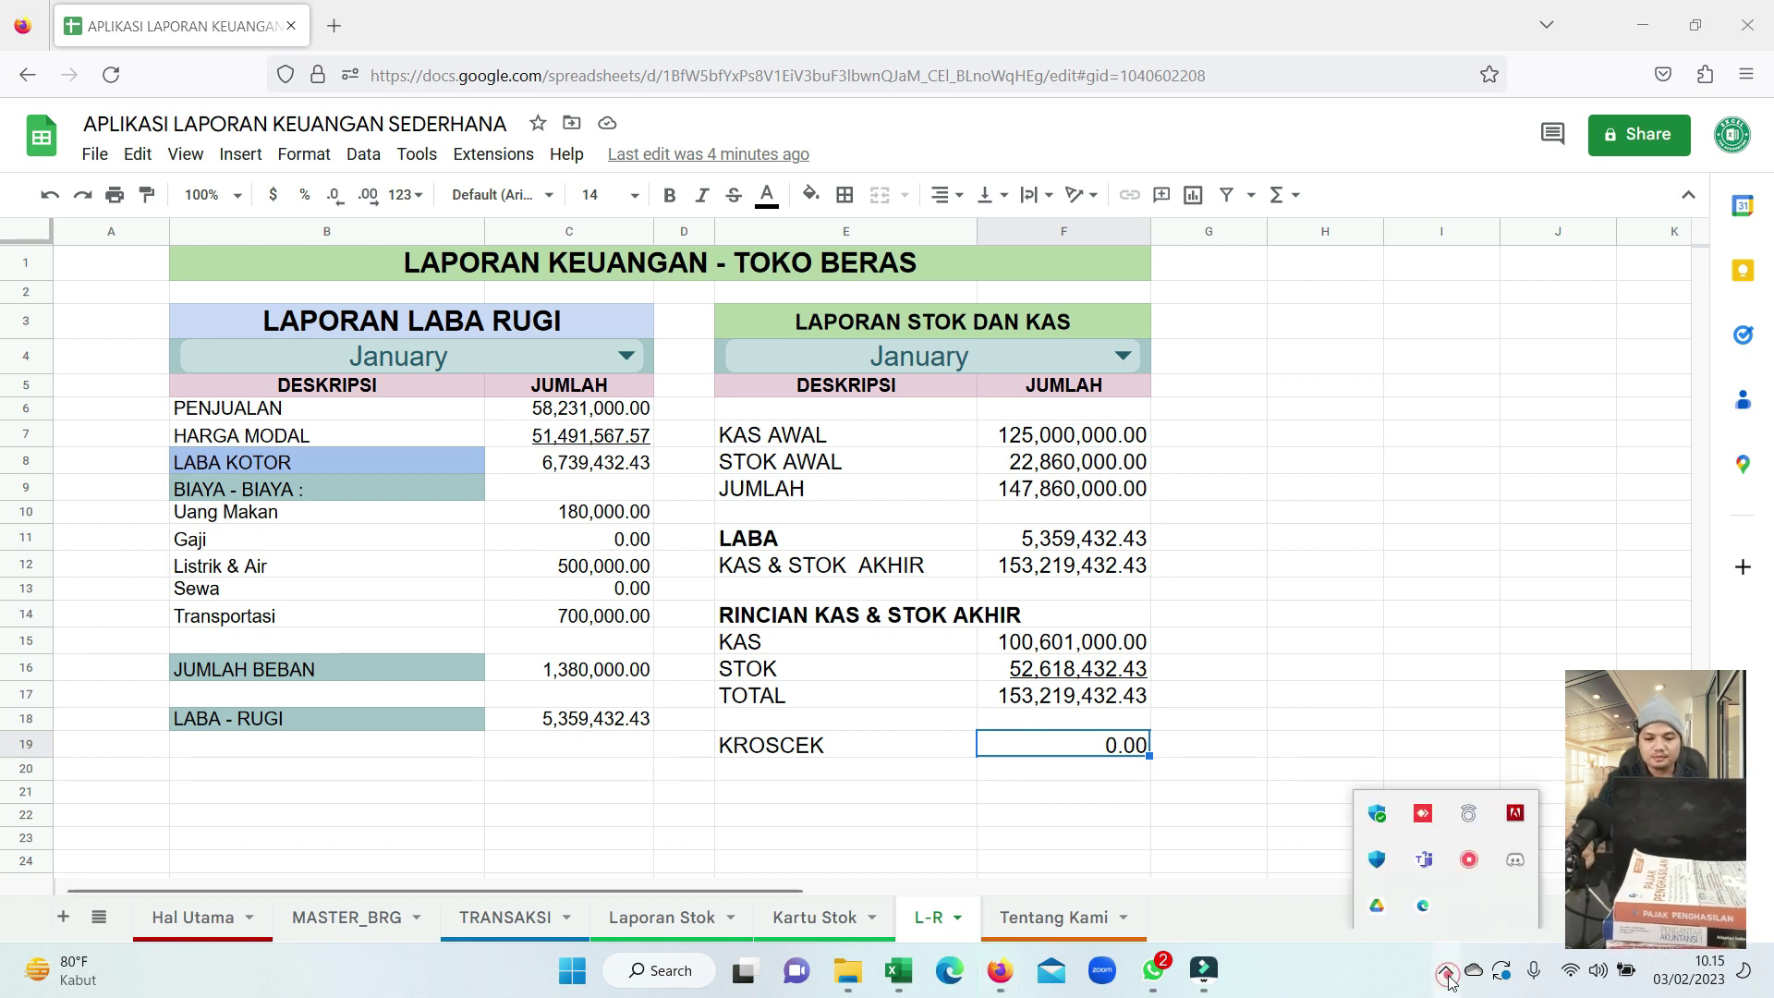
{"action": "left_click", "coordinate": [1476, 857]}
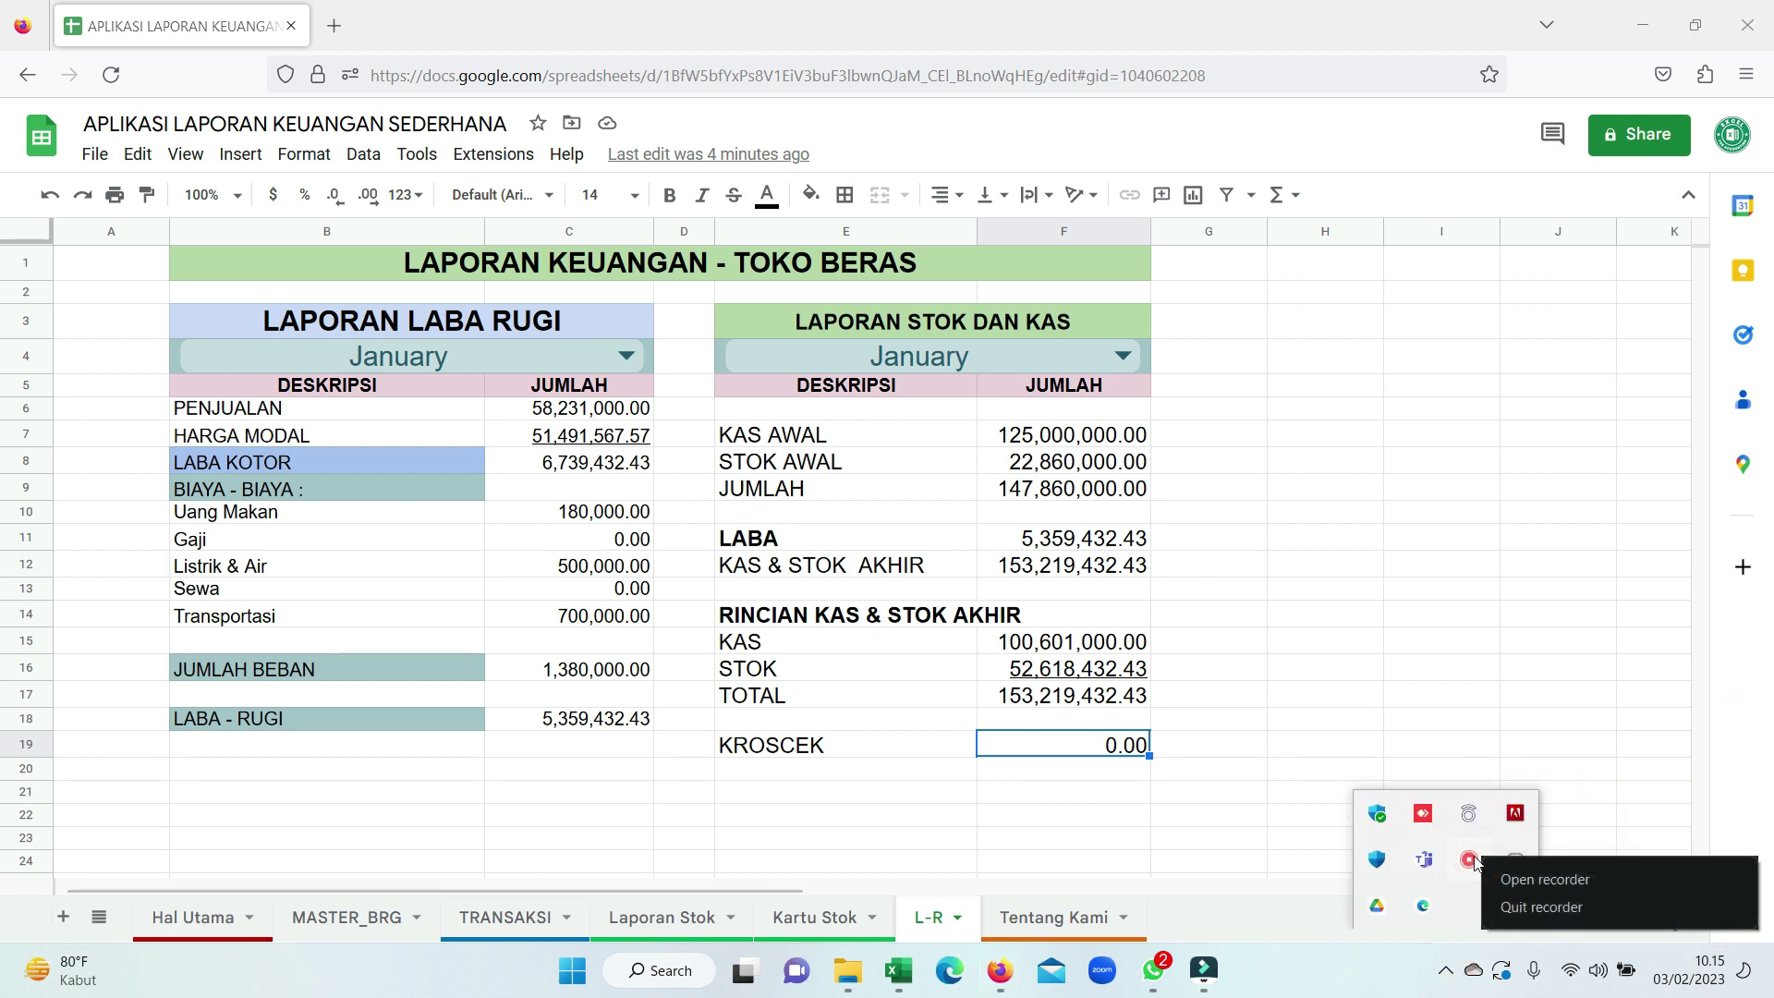